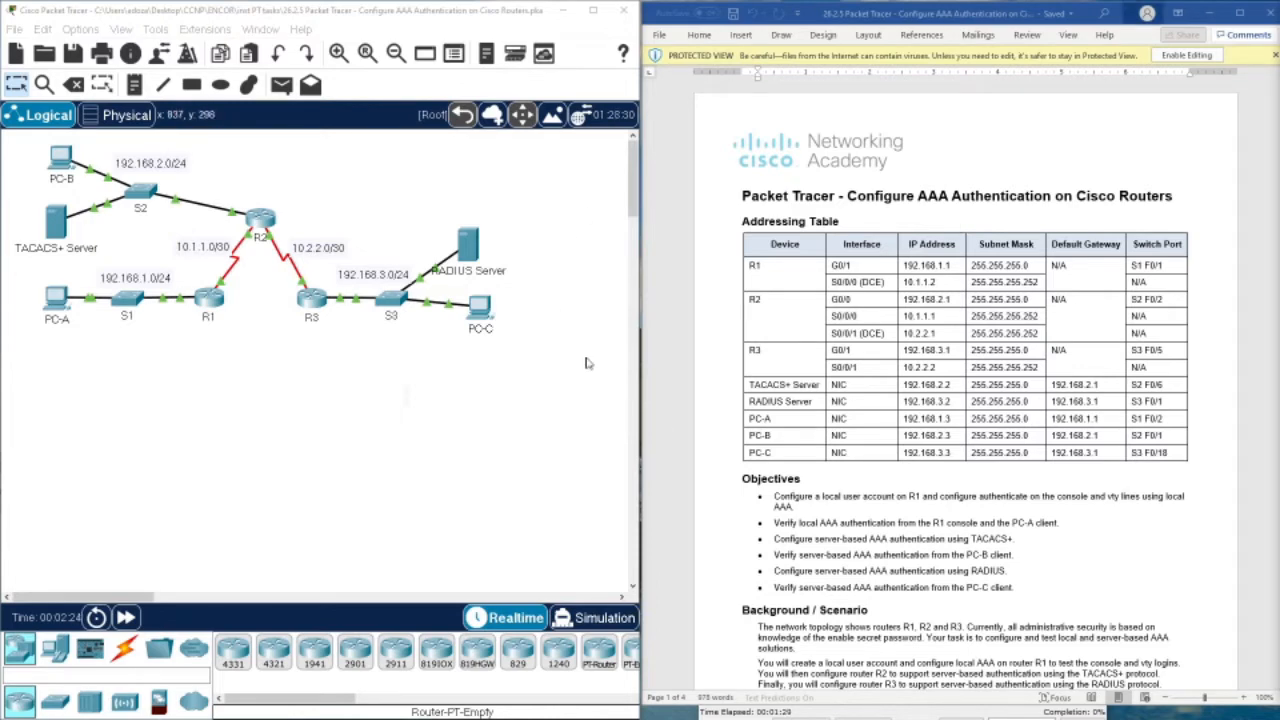
Review the handout's console and enable passwords and the PC-A to PC-B ping step
{"action": "scroll", "coordinate": [930, 340], "scroll_direction": "down", "scroll_amount": 5}
{"action": "scroll", "coordinate": [930, 340], "scroll_direction": "up", "scroll_amount": 3}
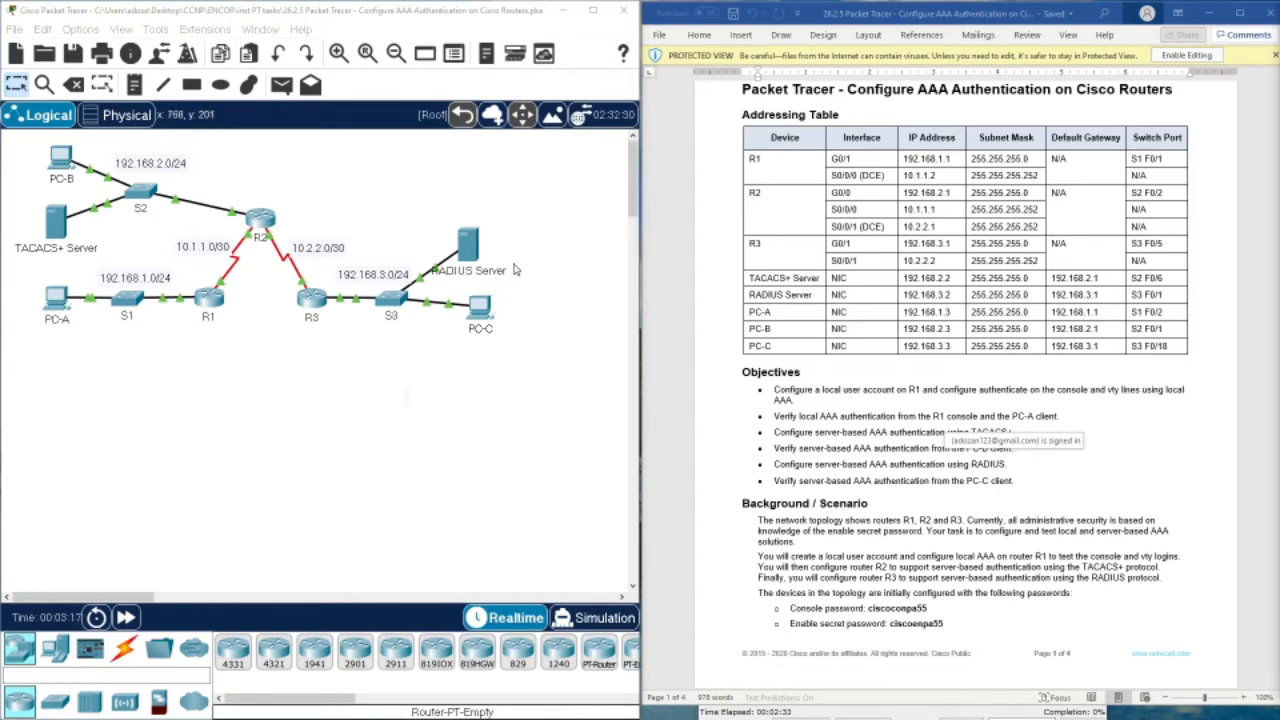
{"action": "scroll", "coordinate": [955, 420], "scroll_direction": "down", "scroll_amount": 2}
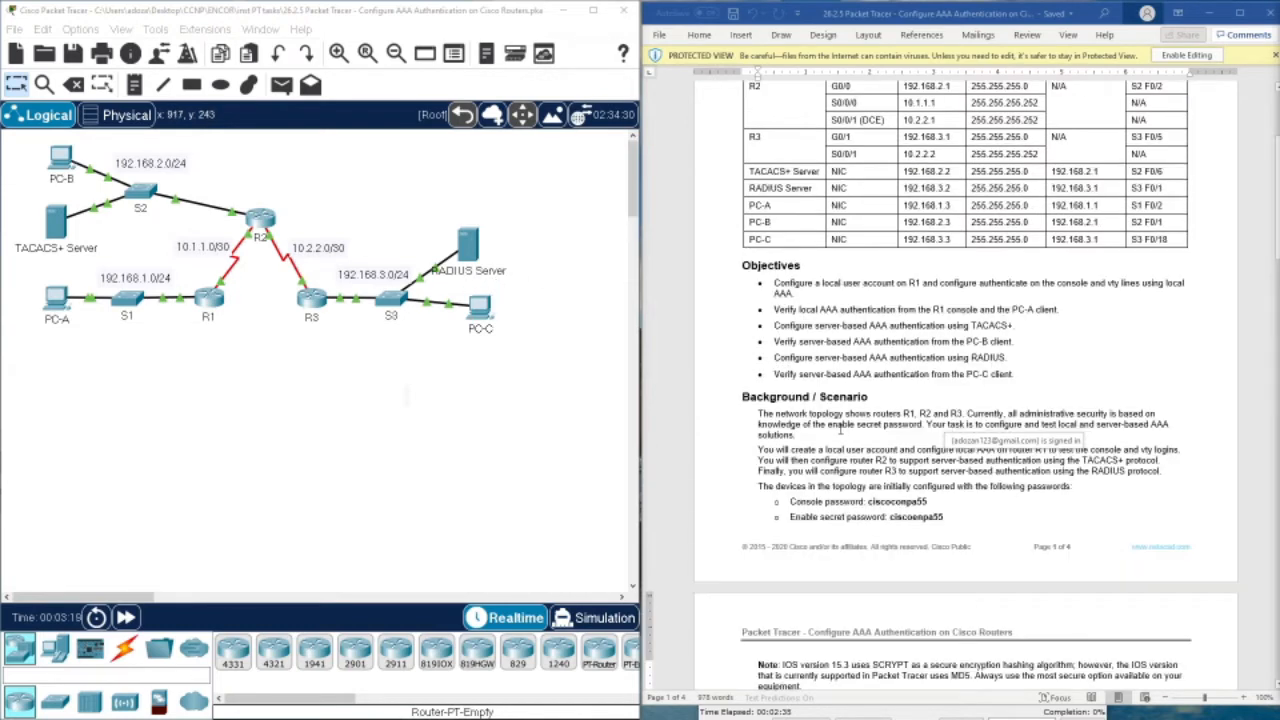
{"action": "scroll", "coordinate": [840, 428], "scroll_direction": "down", "scroll_amount": 4}
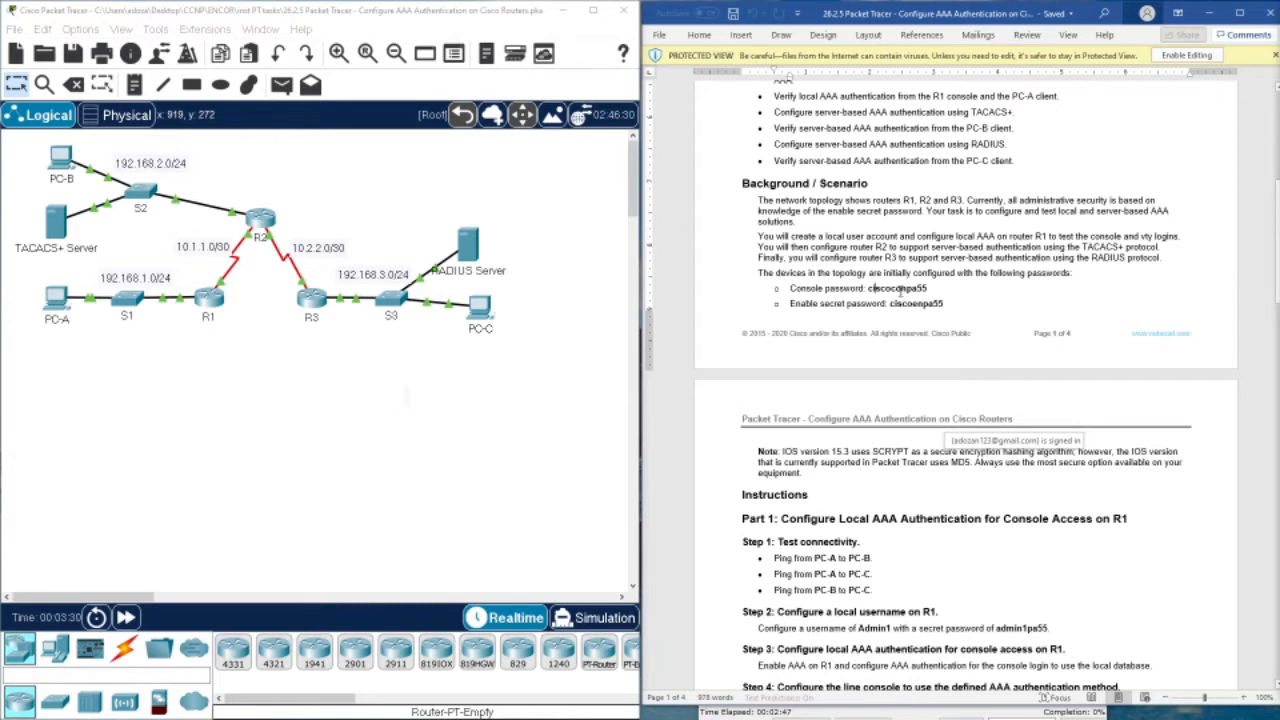
{"action": "left_click_drag", "start_coordinate": [907, 290], "coordinate": [897, 290]}
{"action": "left_click", "coordinate": [866, 303]}
{"action": "left_click_drag", "start_coordinate": [913, 303], "coordinate": [931, 309]}
{"action": "scroll", "coordinate": [950, 307], "scroll_direction": "down", "scroll_amount": 4}
{"action": "left_click", "coordinate": [873, 344]}
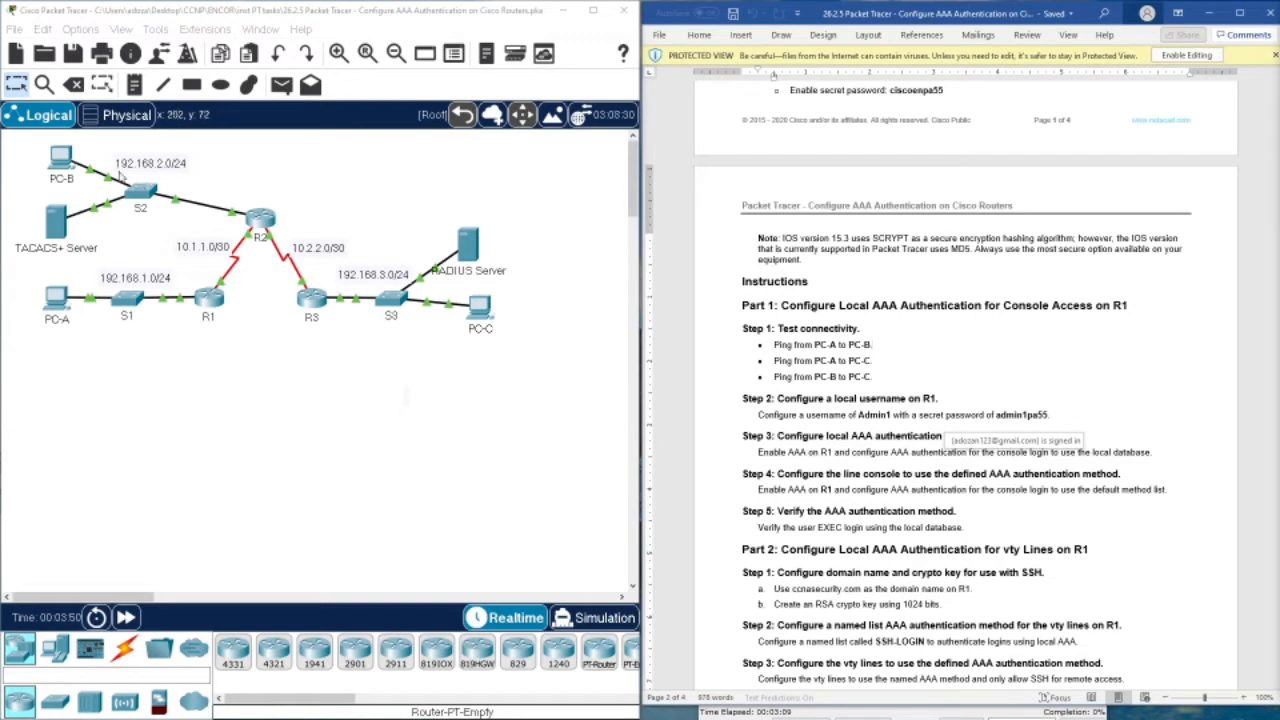
Ping PC-B at 192.168.2.3 from PC-A's Command Prompt using PC-B's copied address
{"action": "left_click", "coordinate": [67, 166]}
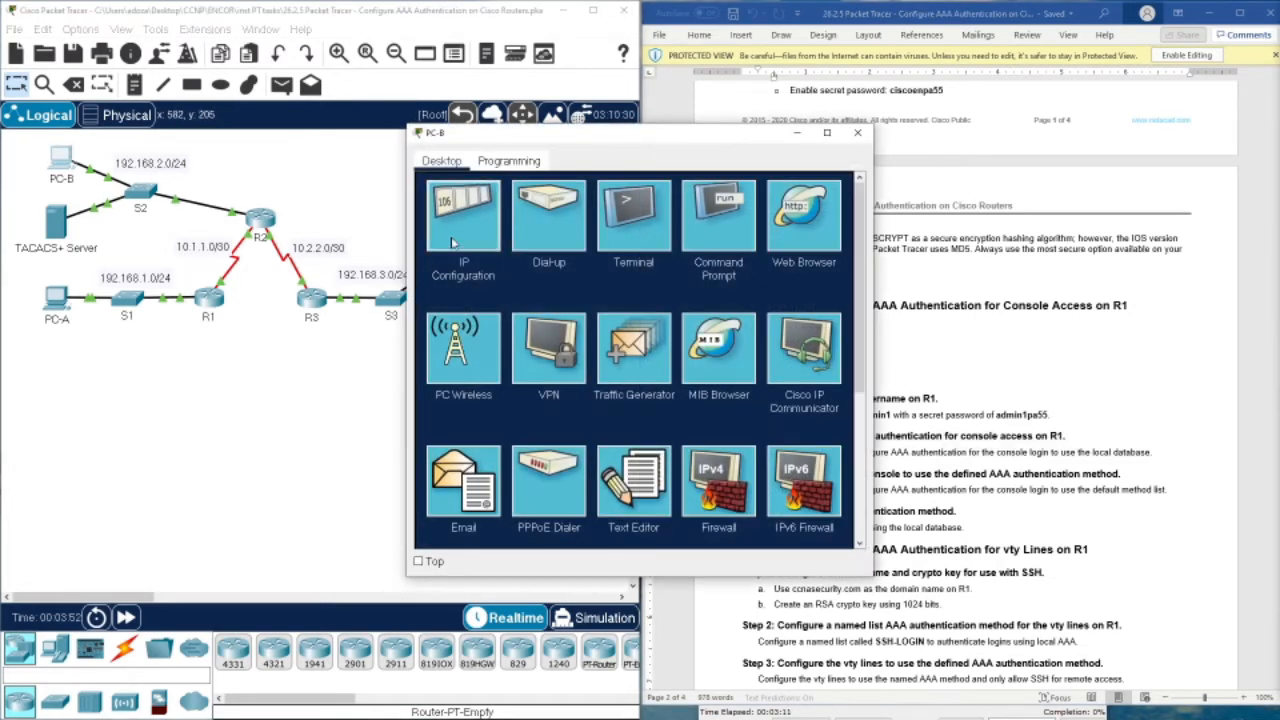
{"action": "left_click", "coordinate": [466, 214]}
{"action": "left_click_drag", "start_coordinate": [626, 266], "coordinate": [532, 272]}
{"action": "right_click", "coordinate": [589, 267]}
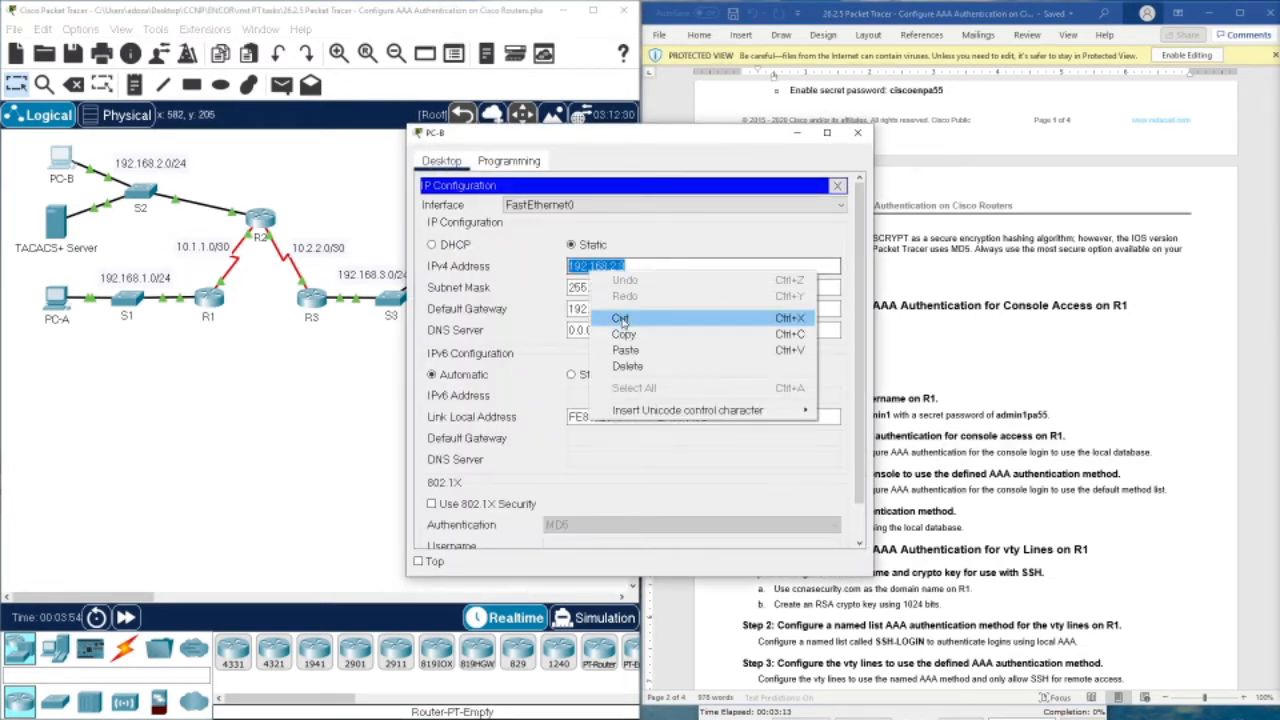
{"action": "left_click", "coordinate": [620, 329]}
{"action": "left_click", "coordinate": [857, 132]}
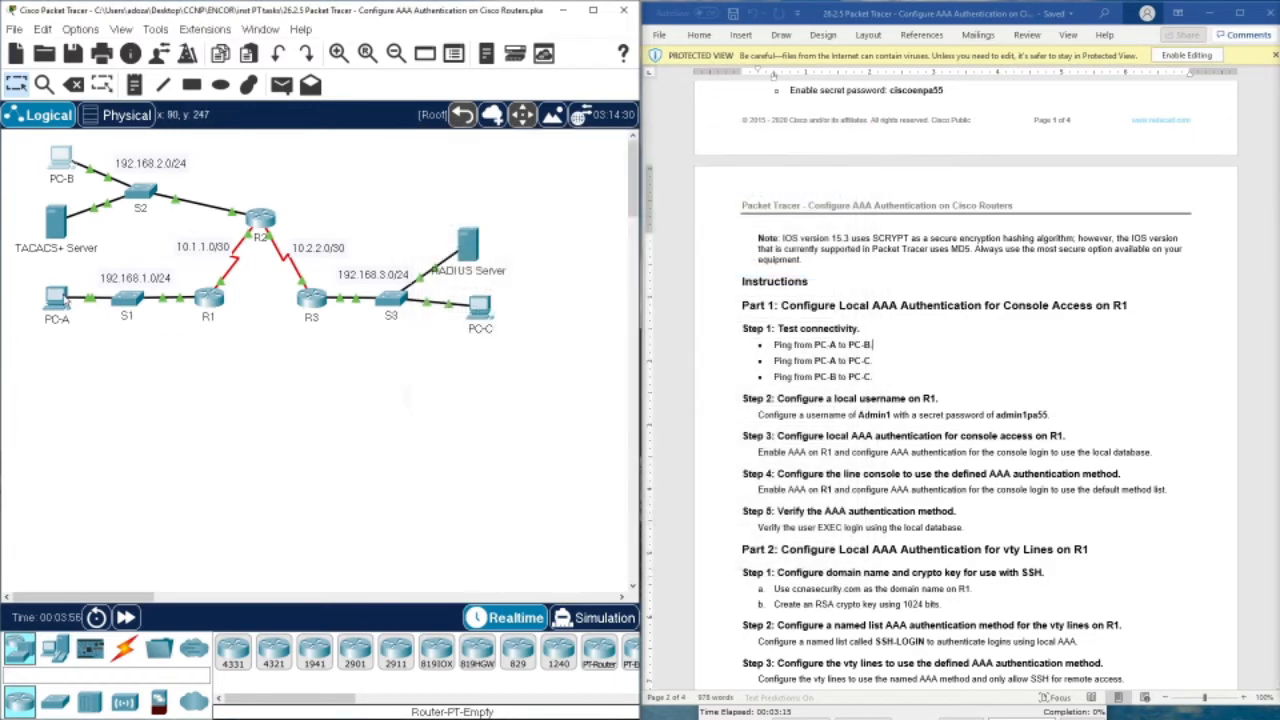
{"action": "left_click", "coordinate": [56, 298]}
{"action": "left_click", "coordinate": [710, 230]}
{"action": "left_click_drag", "start_coordinate": [634, 138], "coordinate": [280, 97]}
{"action": "type", "text": "ping"}
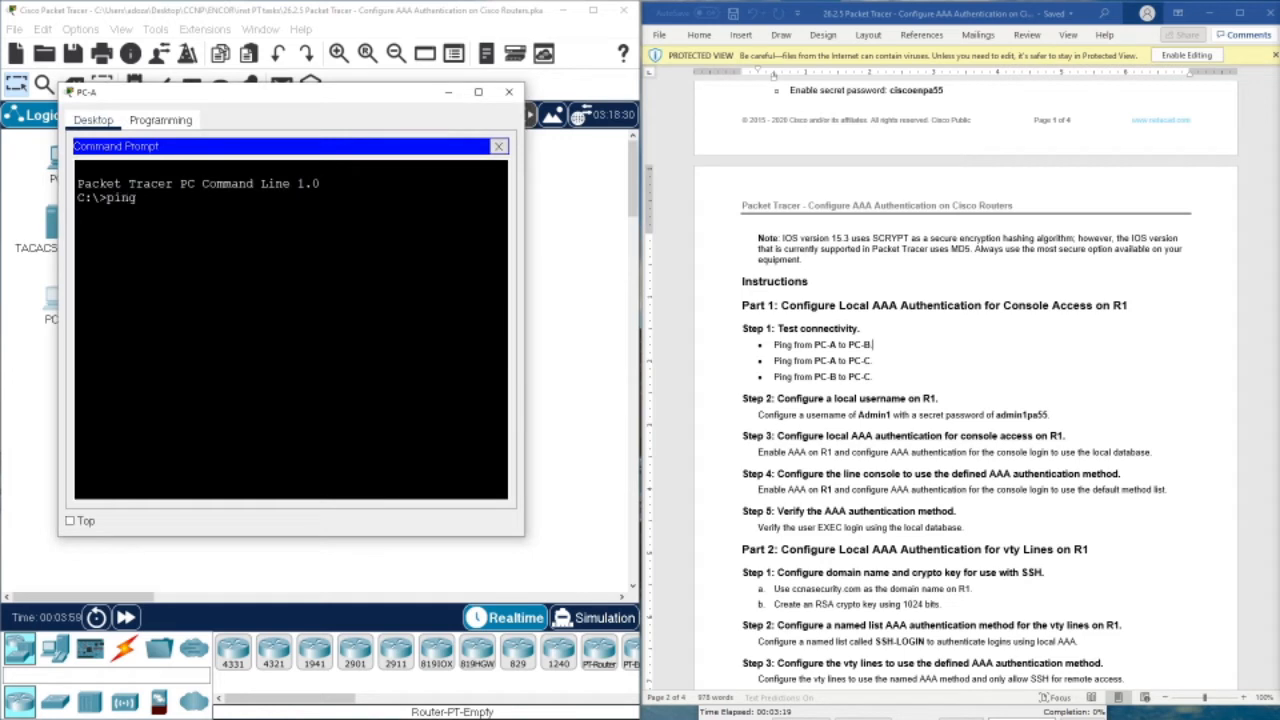
{"action": "right_click", "coordinate": [262, 200]}
{"action": "left_click", "coordinate": [290, 218]}
{"action": "key", "text": "Return"}
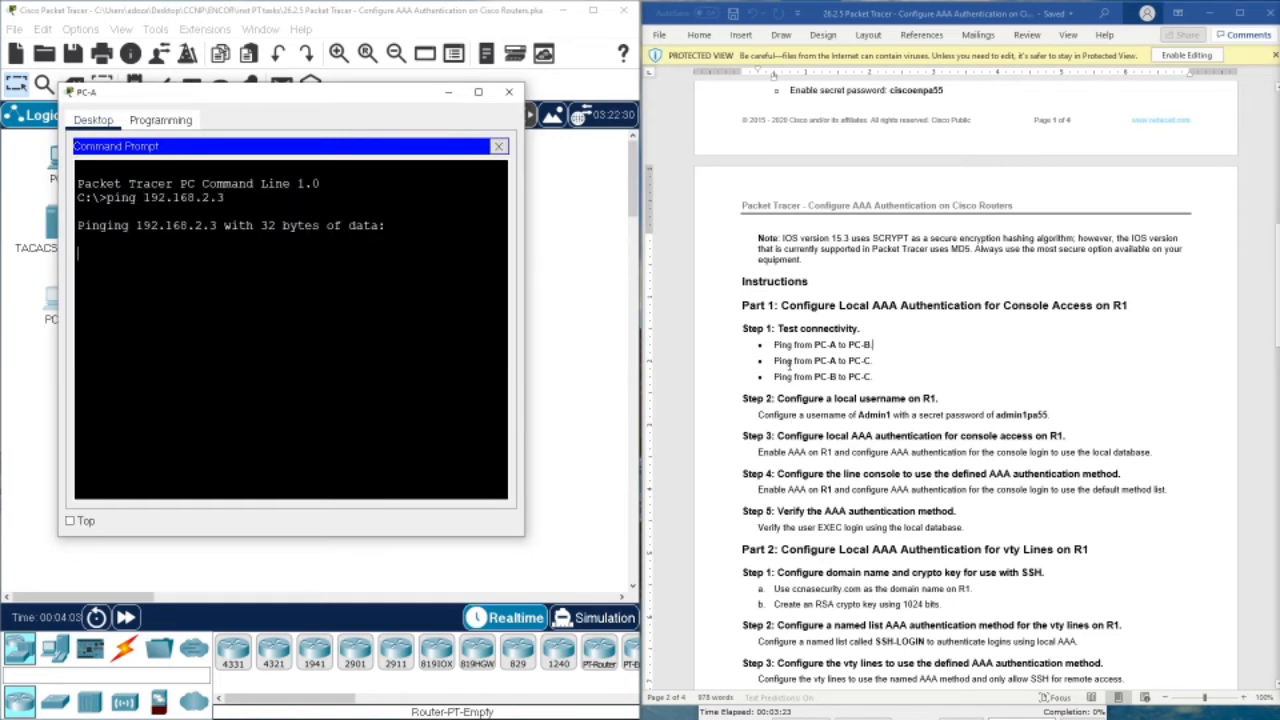
Look up PC-C's address and ping 192.168.3.3 from PC-A
{"action": "left_click_drag", "start_coordinate": [367, 91], "coordinate": [256, 227]}
{"action": "left_click", "coordinate": [522, 361]}
{"action": "left_click", "coordinate": [480, 308]}
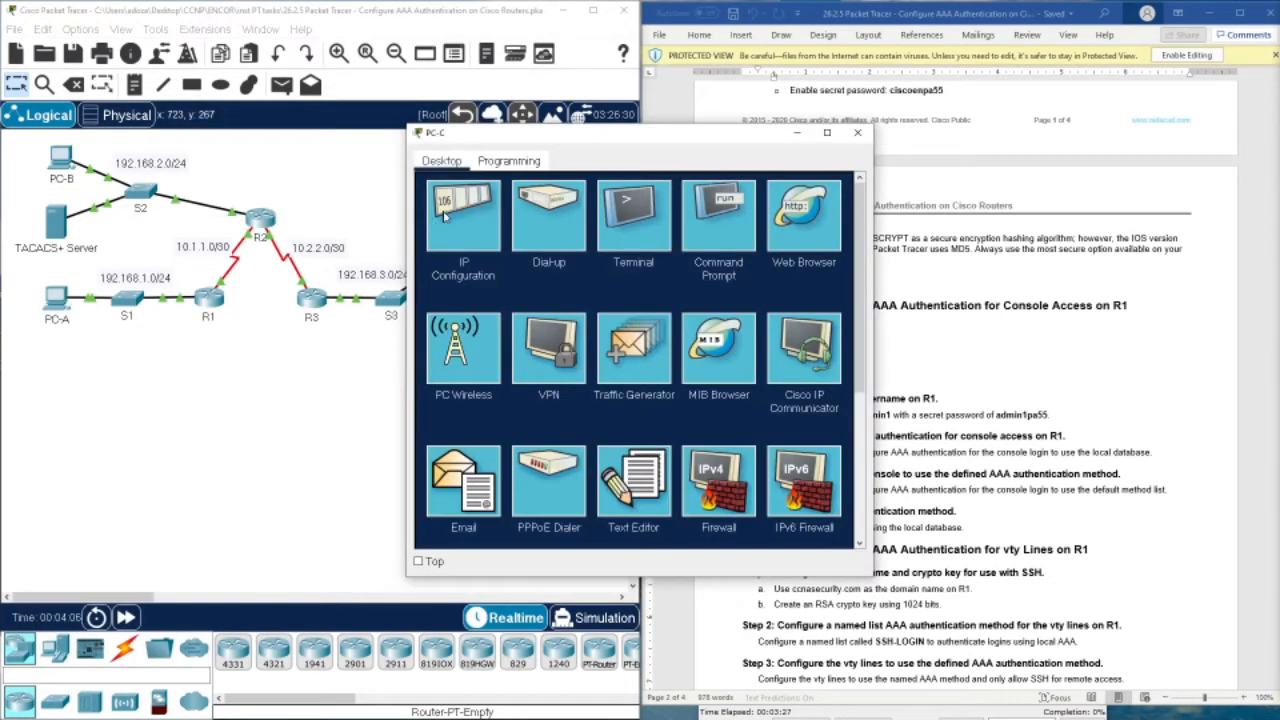
{"action": "left_click", "coordinate": [484, 215]}
{"action": "left_click_drag", "start_coordinate": [630, 266], "coordinate": [548, 266]}
{"action": "right_click", "coordinate": [591, 273]}
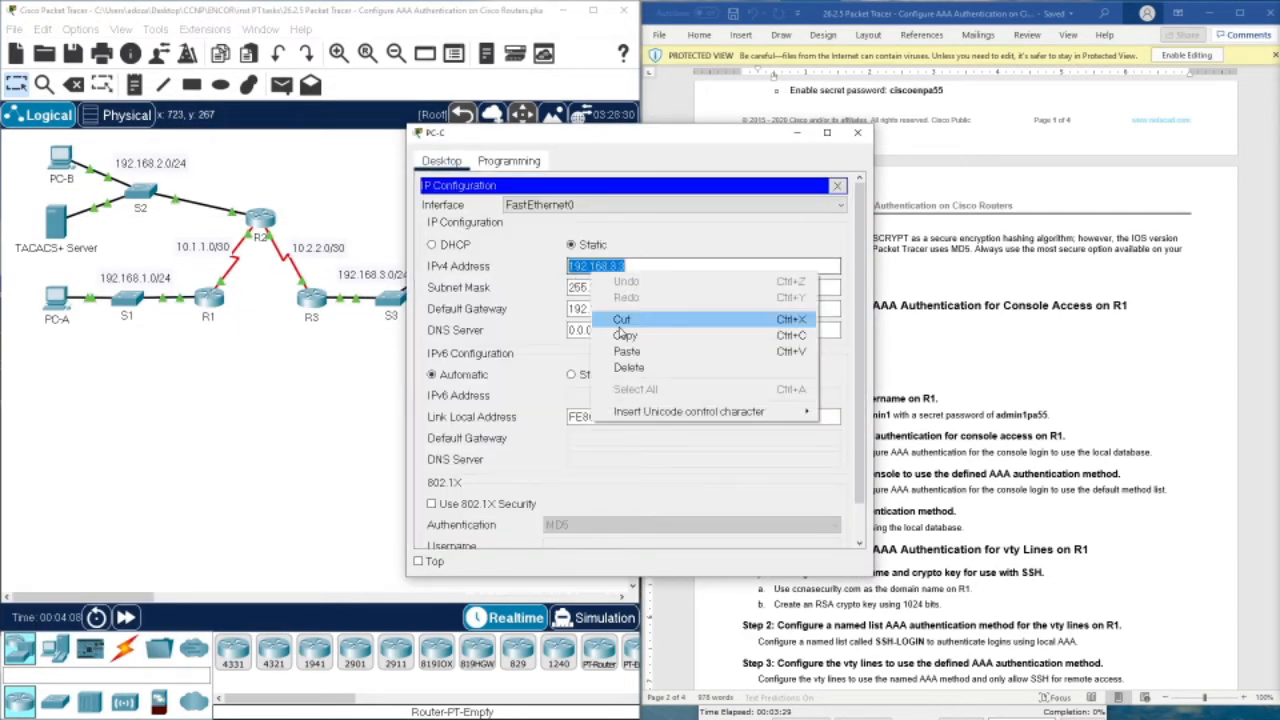
{"action": "left_click", "coordinate": [632, 340]}
{"action": "left_click", "coordinate": [48, 297]}
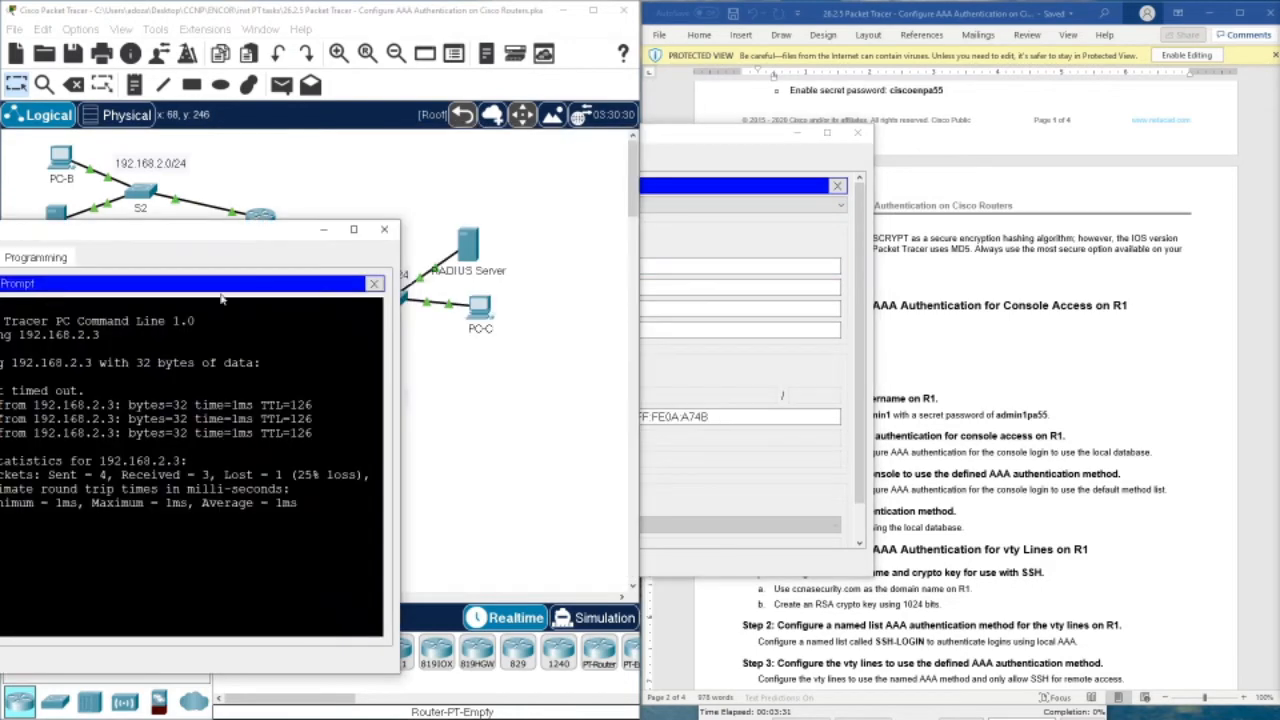
{"action": "left_click_drag", "start_coordinate": [202, 243], "coordinate": [429, 153]}
{"action": "left_click_drag", "start_coordinate": [200, 311], "coordinate": [478, 396]}
{"action": "left_click", "coordinate": [462, 438]}
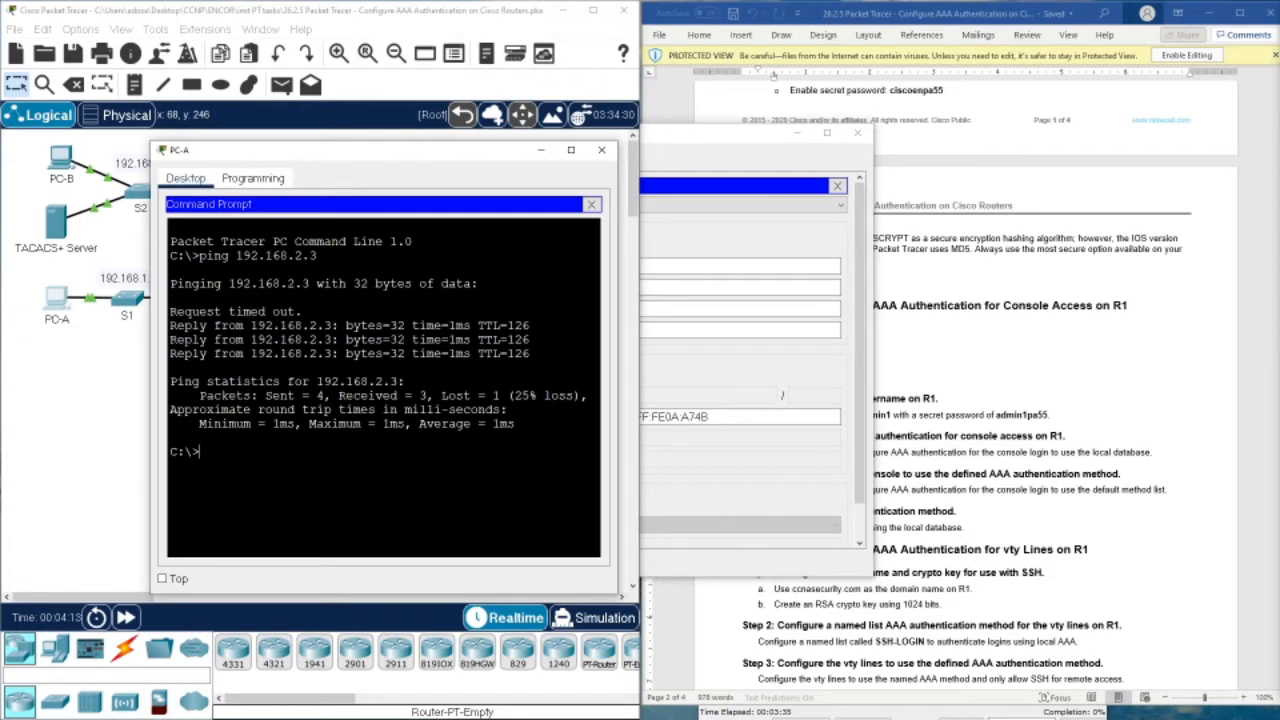
{"action": "type", "text": "ping 192.168.3.3"}
{"action": "key", "text": "Return"}
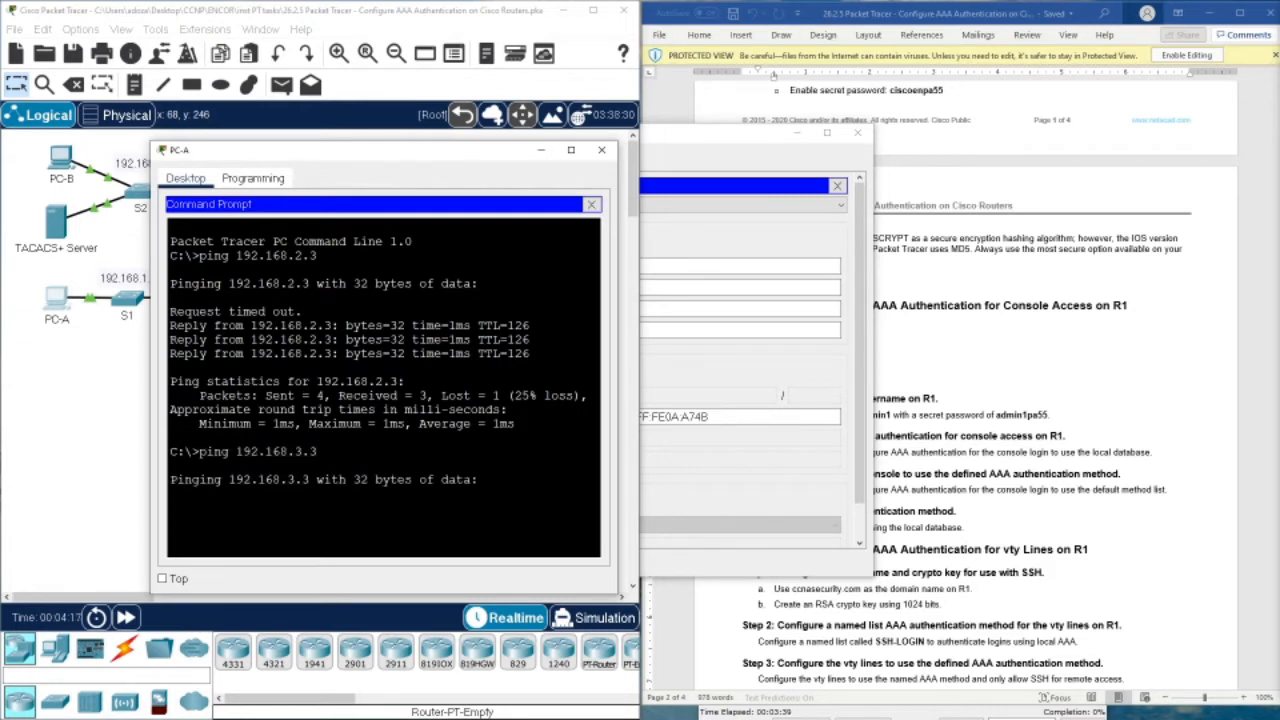
Ping PC-C at 192.168.3.3 from PC-B, then recheck PC-A's successful replies
{"action": "left_click", "coordinate": [785, 397]}
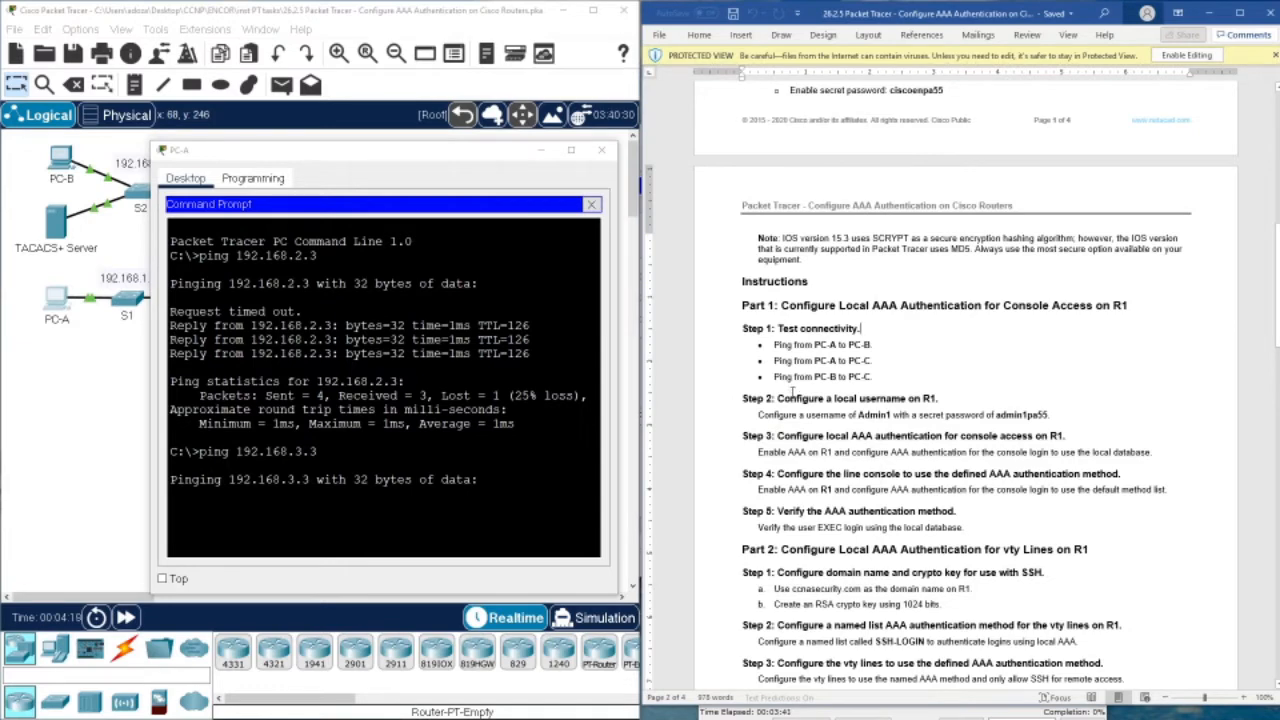
{"action": "left_click", "coordinate": [62, 168]}
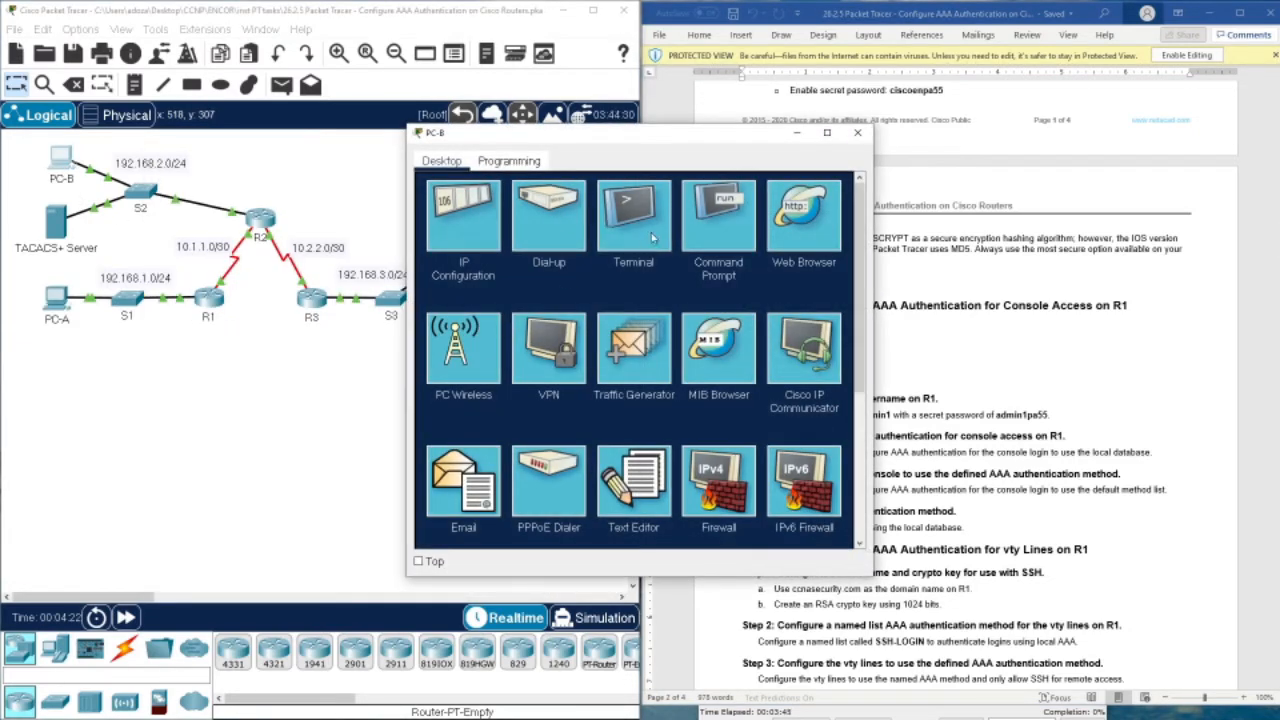
{"action": "left_click", "coordinate": [725, 228]}
{"action": "type", "text": "ping"}
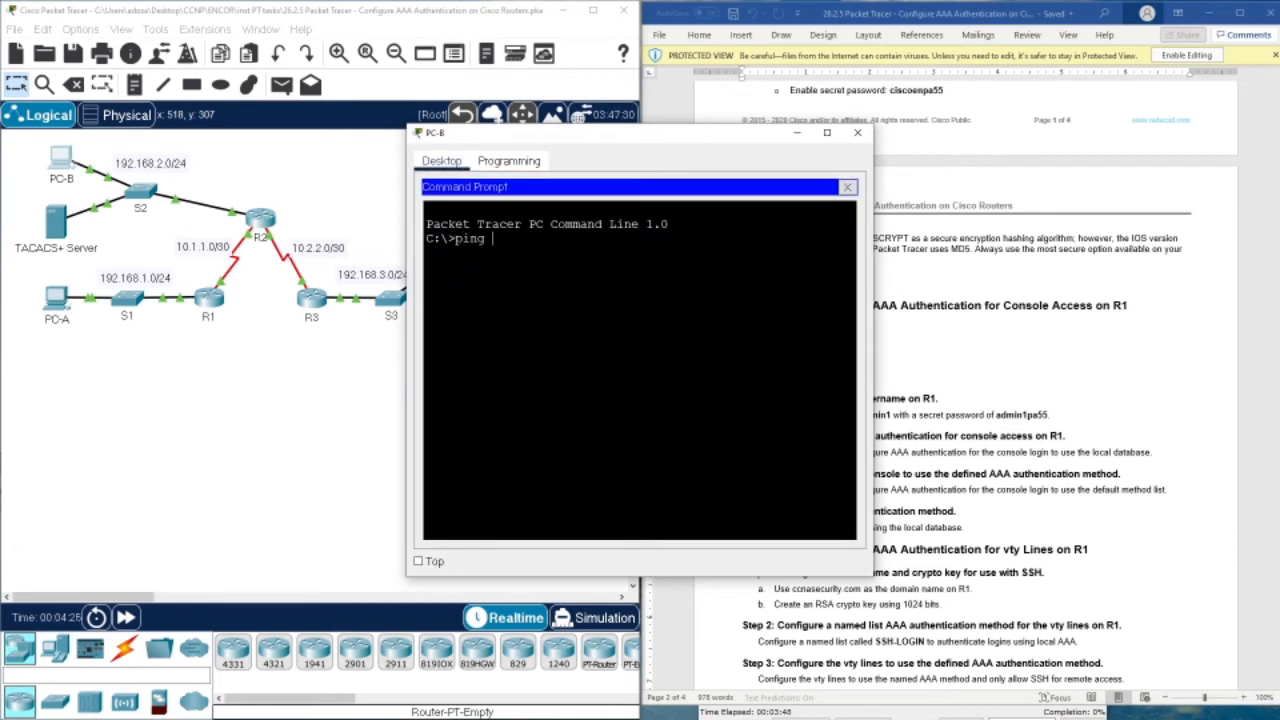
{"action": "right_click", "coordinate": [594, 302]}
{"action": "left_click", "coordinate": [628, 326]}
{"action": "key", "text": "Return"}
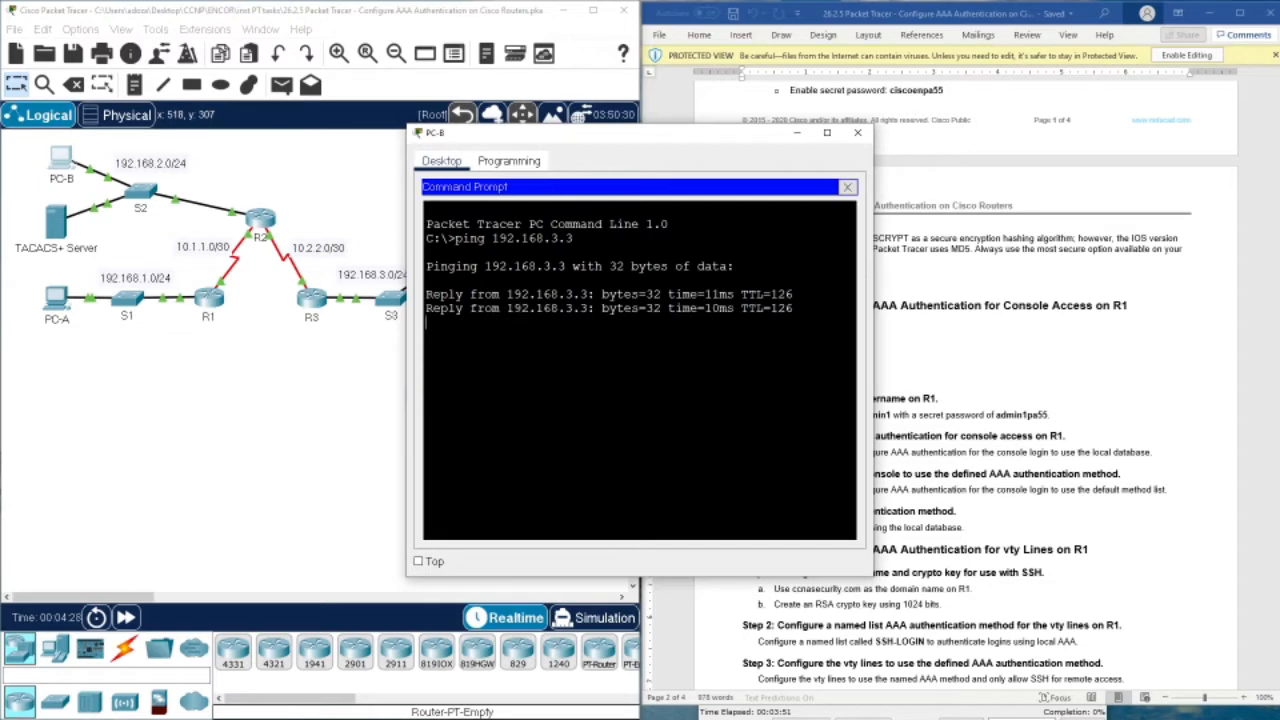
{"action": "left_click", "coordinate": [857, 132]}
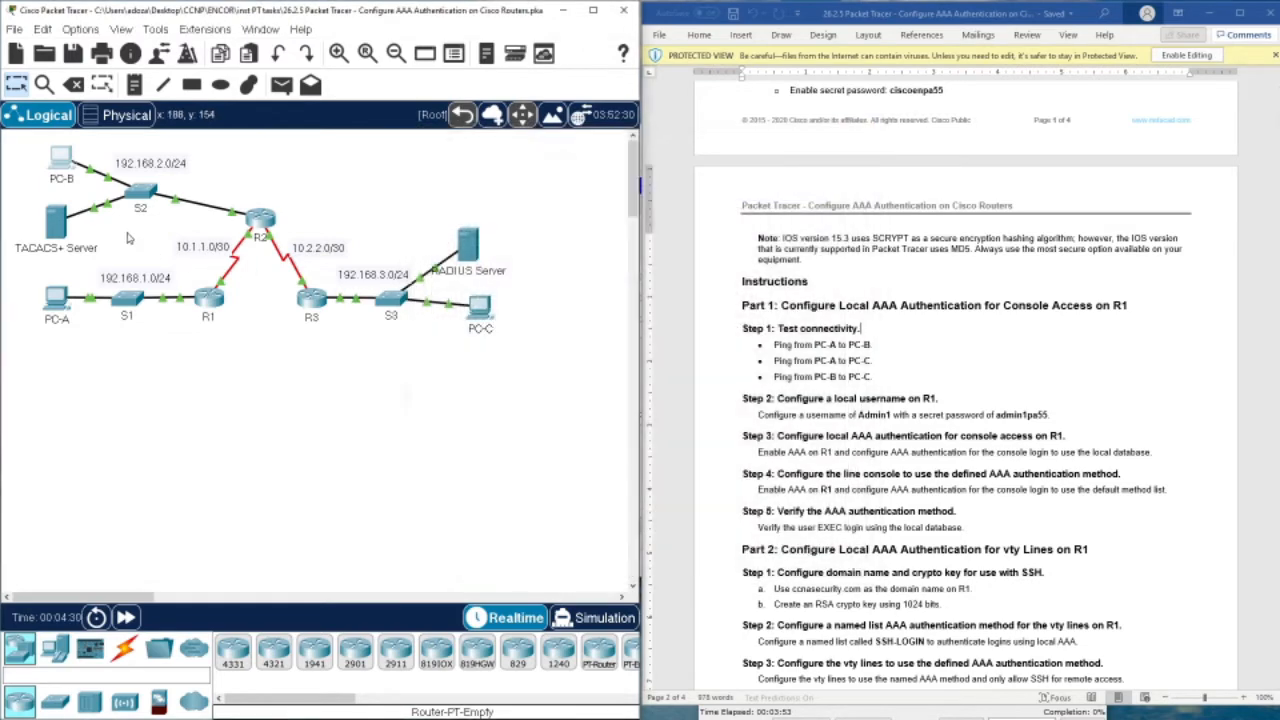
{"action": "left_click", "coordinate": [57, 302]}
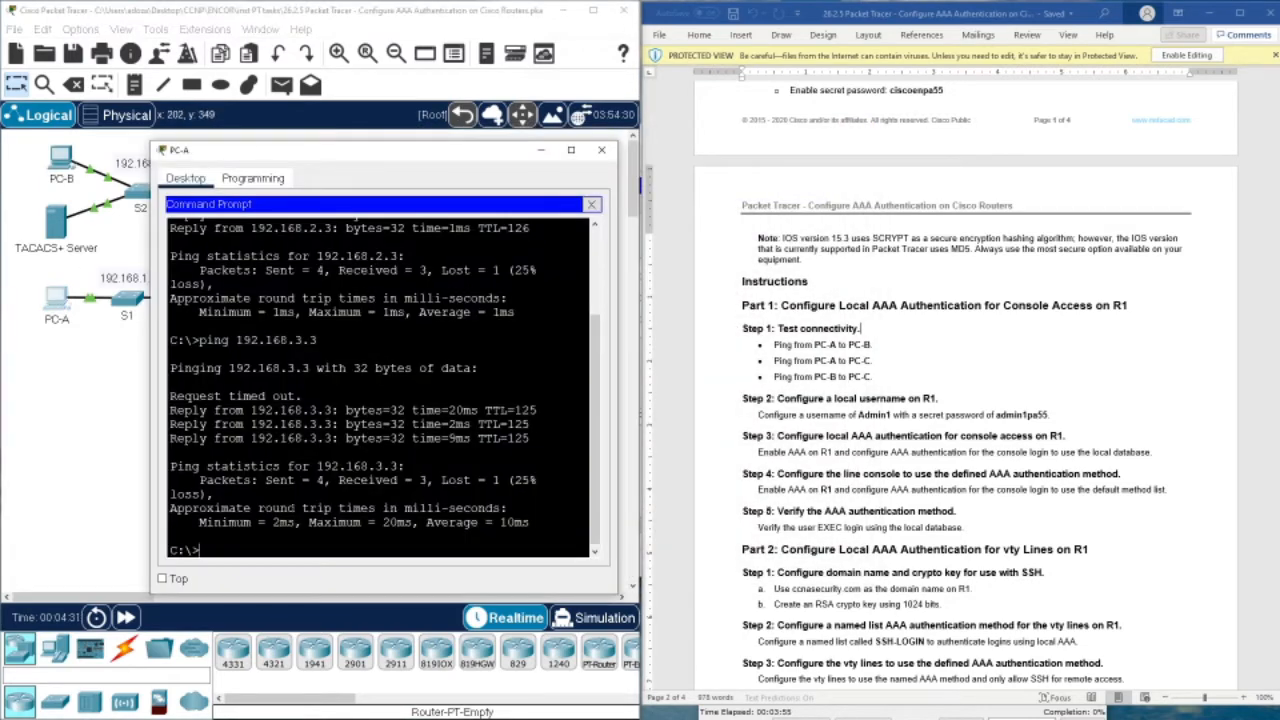
{"action": "left_click_drag", "start_coordinate": [170, 420], "coordinate": [531, 440]}
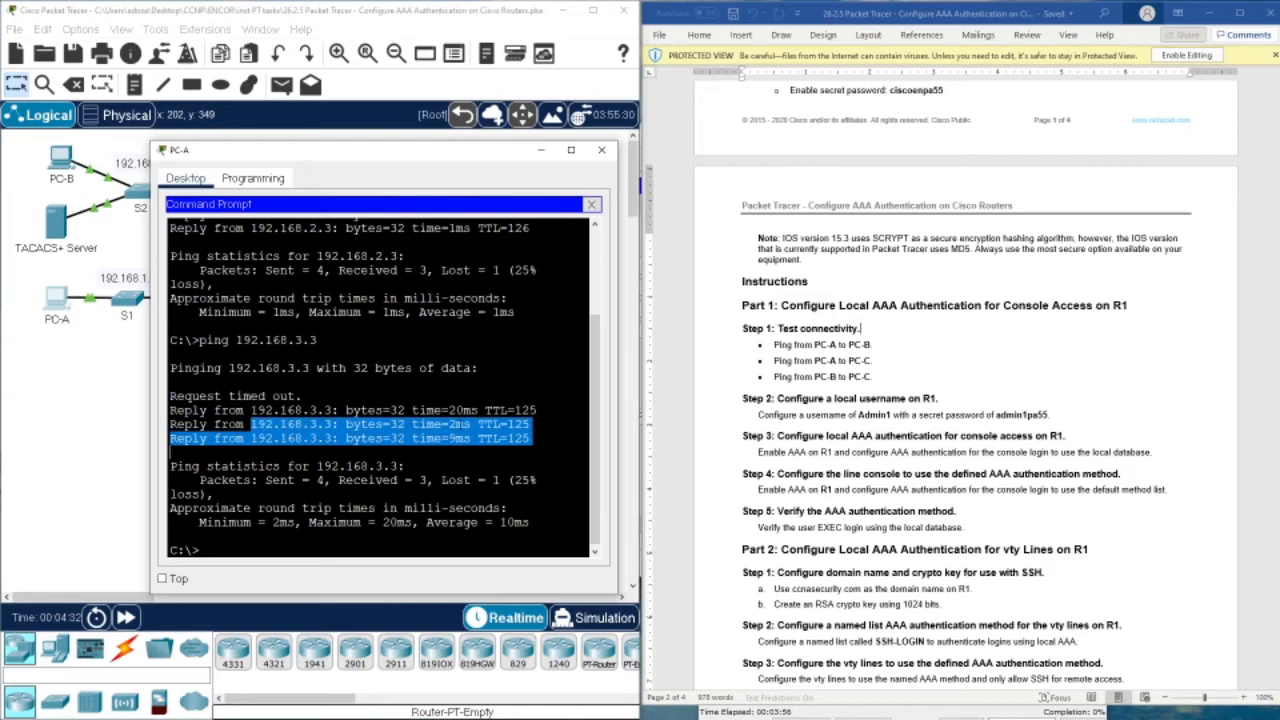
{"action": "left_click", "coordinate": [601, 150]}
Note the Admin1 username in the handout, then enter R1's global configuration mode
{"action": "scroll", "coordinate": [760, 380], "scroll_direction": "down", "scroll_amount": 4}
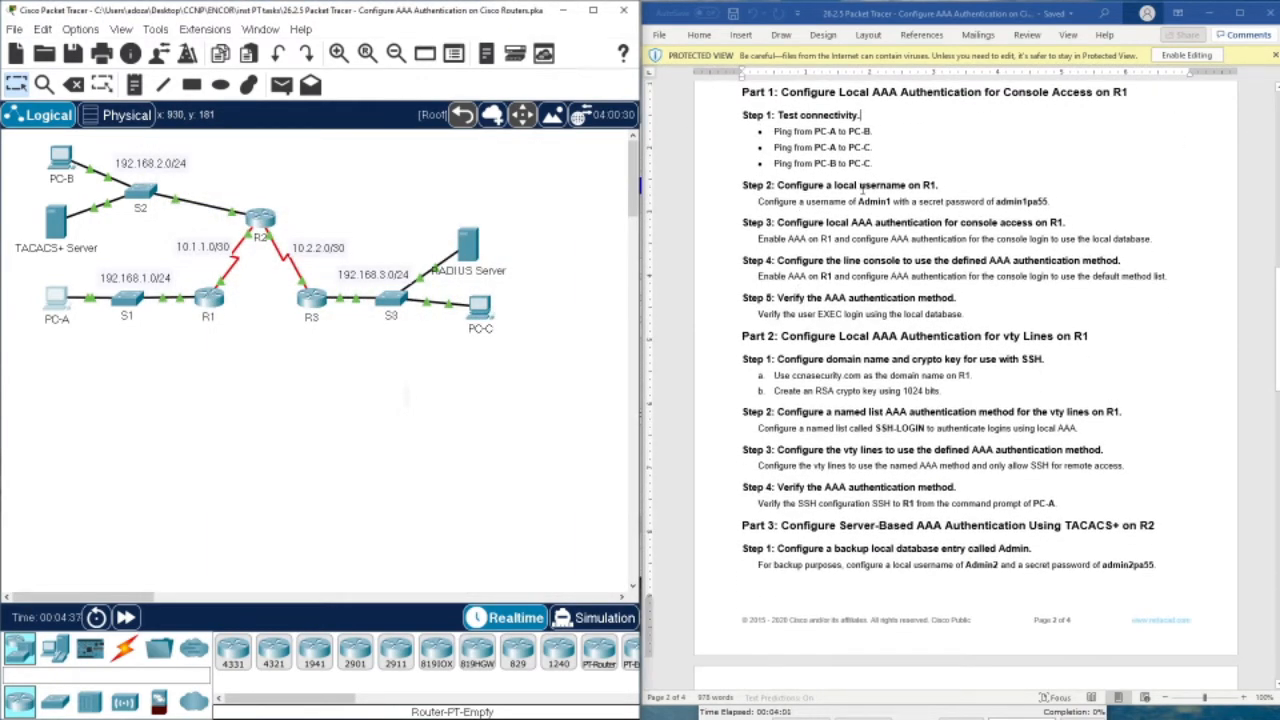
{"action": "left_click_drag", "start_coordinate": [835, 186], "coordinate": [940, 186]}
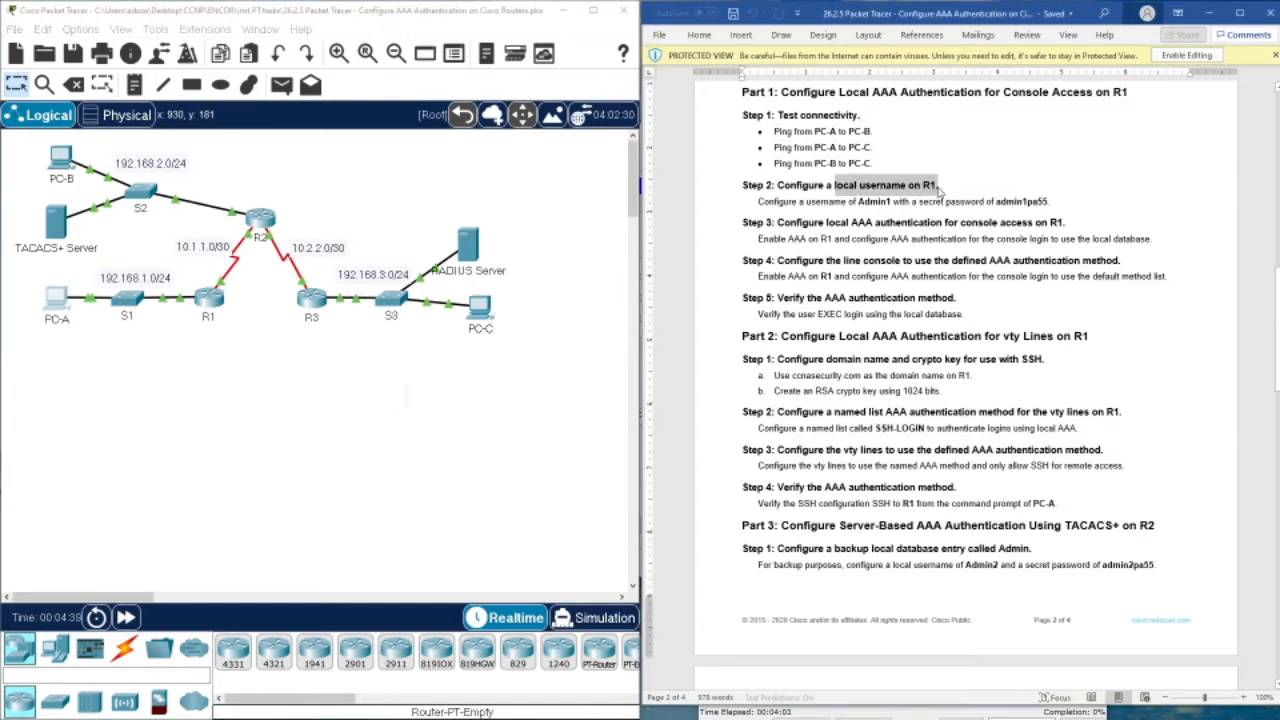
{"action": "left_click_drag", "start_coordinate": [857, 202], "coordinate": [892, 202]}
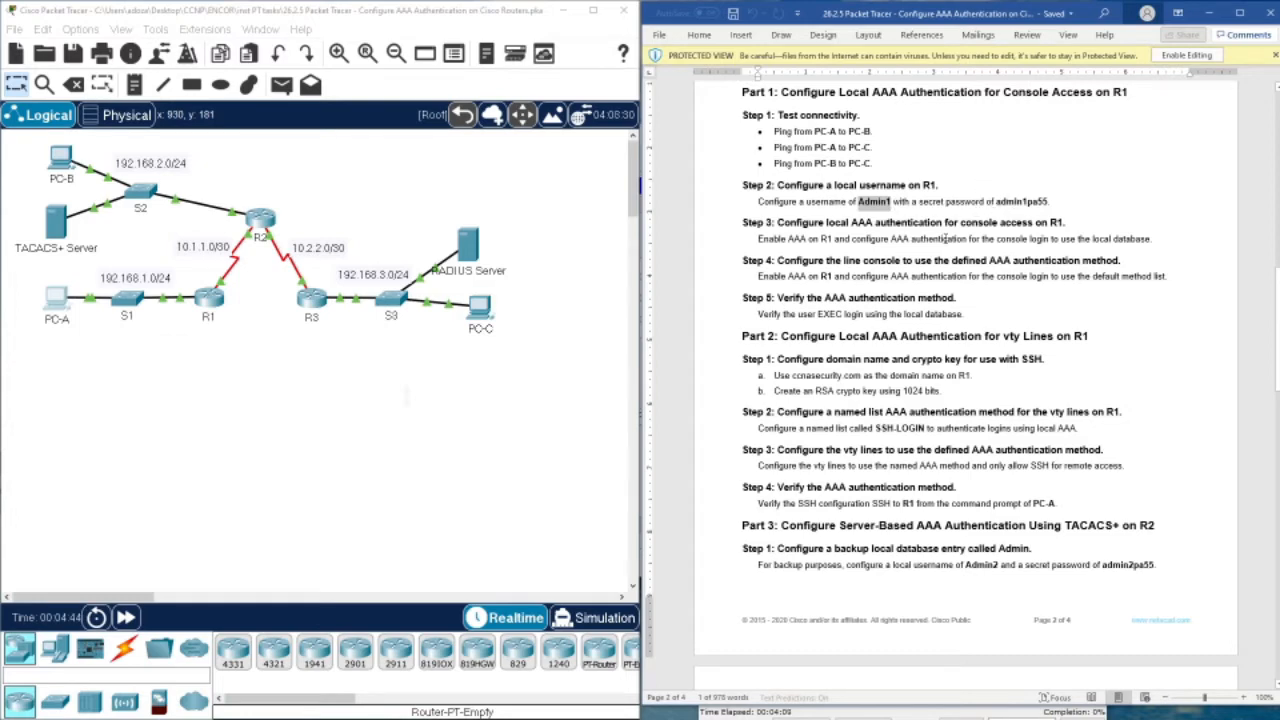
{"action": "left_click", "coordinate": [208, 298]}
{"action": "left_click_drag", "start_coordinate": [552, 128], "coordinate": [258, 118]}
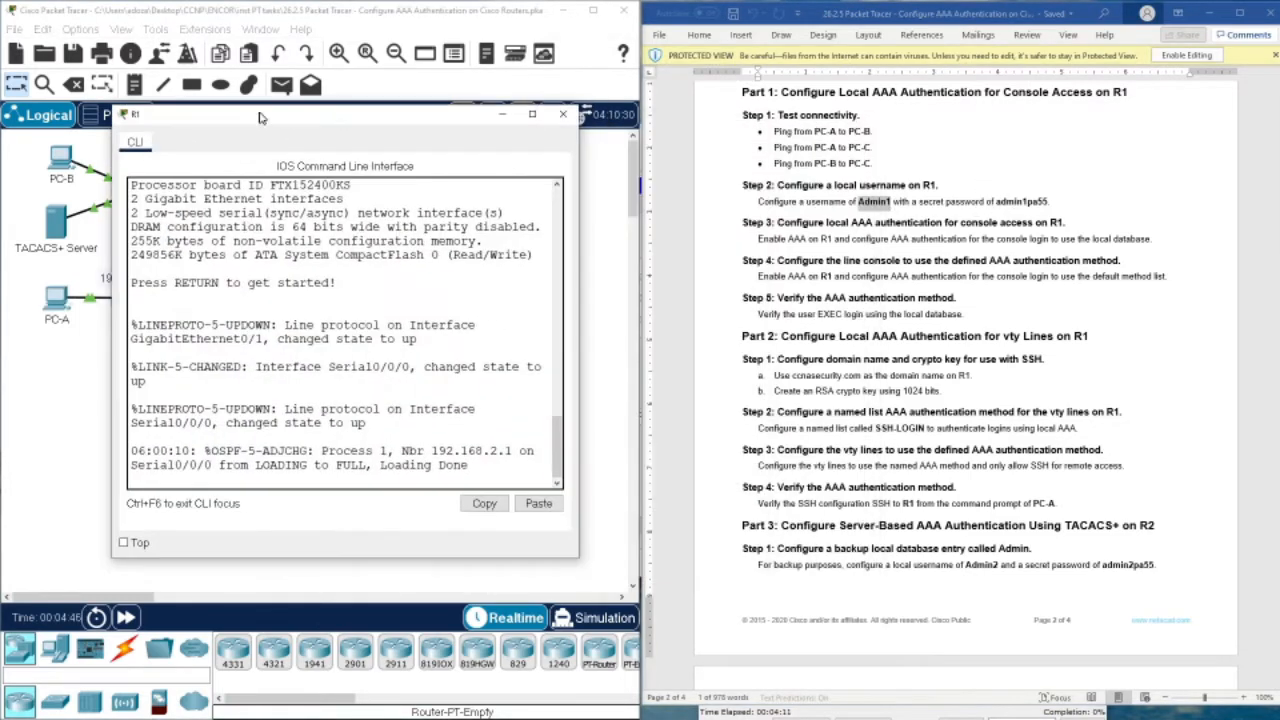
{"action": "left_click", "coordinate": [268, 435]}
{"action": "key", "text": "Return"}
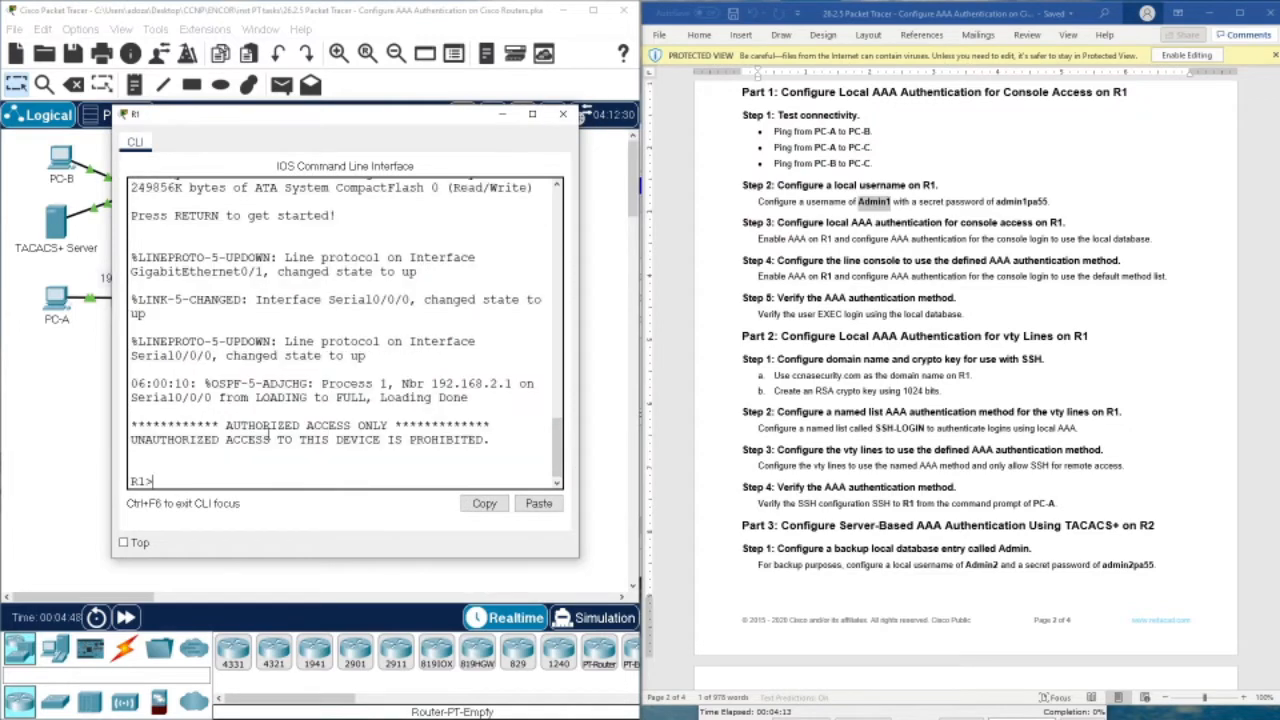
{"action": "type", "text": "en"}
{"action": "key", "text": "Return"}
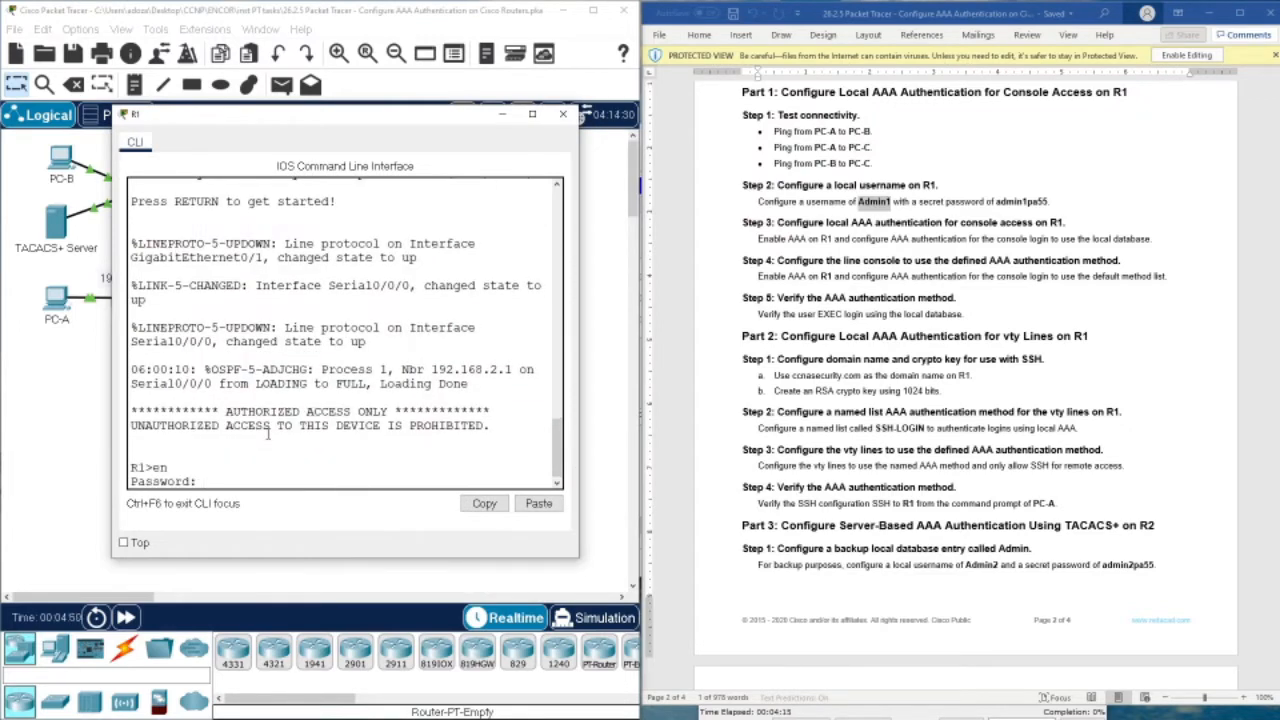
{"action": "scroll", "coordinate": [916, 196], "scroll_direction": "up", "scroll_amount": 5}
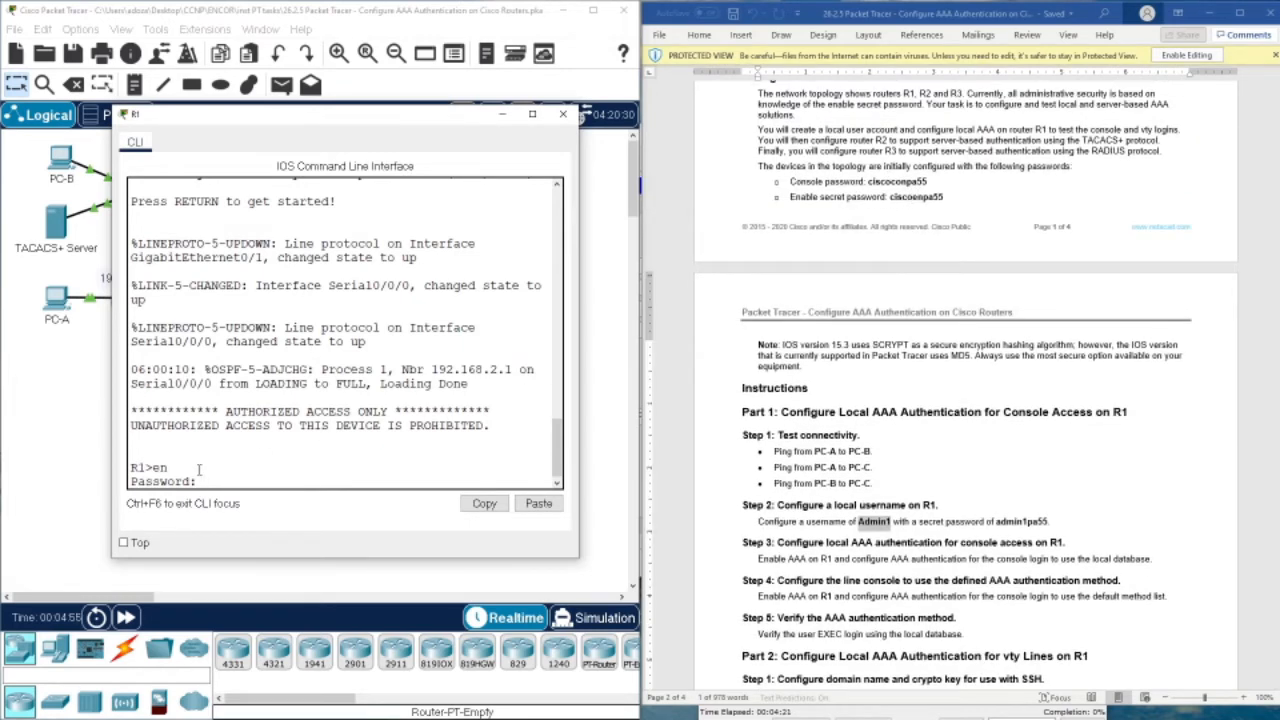
{"action": "key", "text": "Return"}
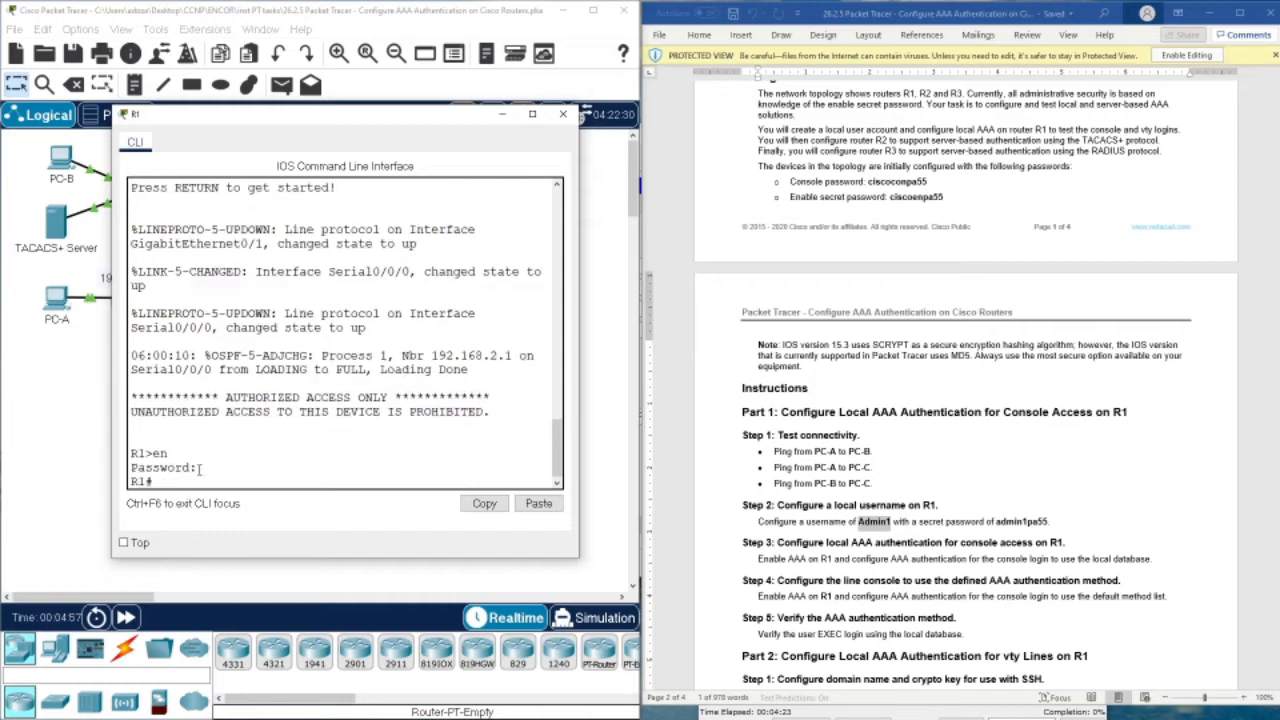
{"action": "type", "text": "conf t"}
{"action": "key", "text": "Return"}
Create local user Admin1 on R1 with the lab's secret password
{"action": "scroll", "coordinate": [905, 466], "scroll_direction": "down", "scroll_amount": 5}
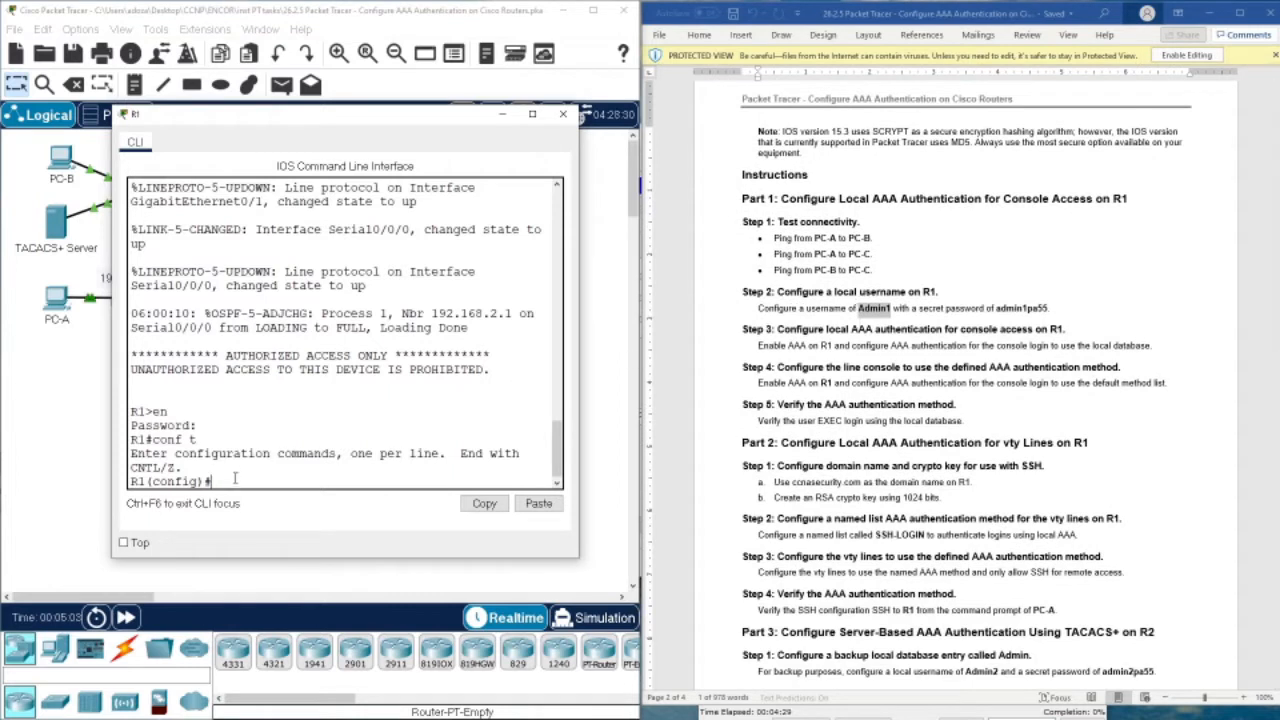
{"action": "type", "text": "user"}
{"action": "key", "text": "Tab"}
{"action": "type", "text": "Admi"}
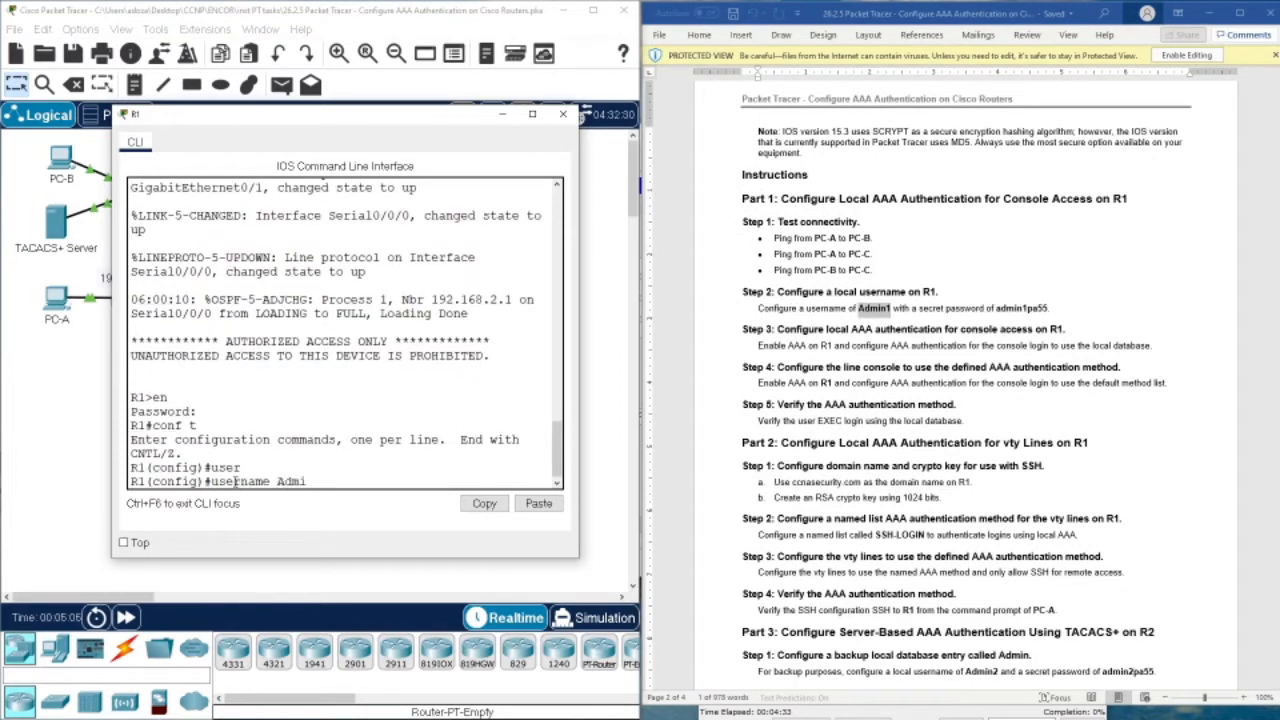
{"action": "type", "text": "n1 sec"}
{"action": "key", "text": "Tab"}
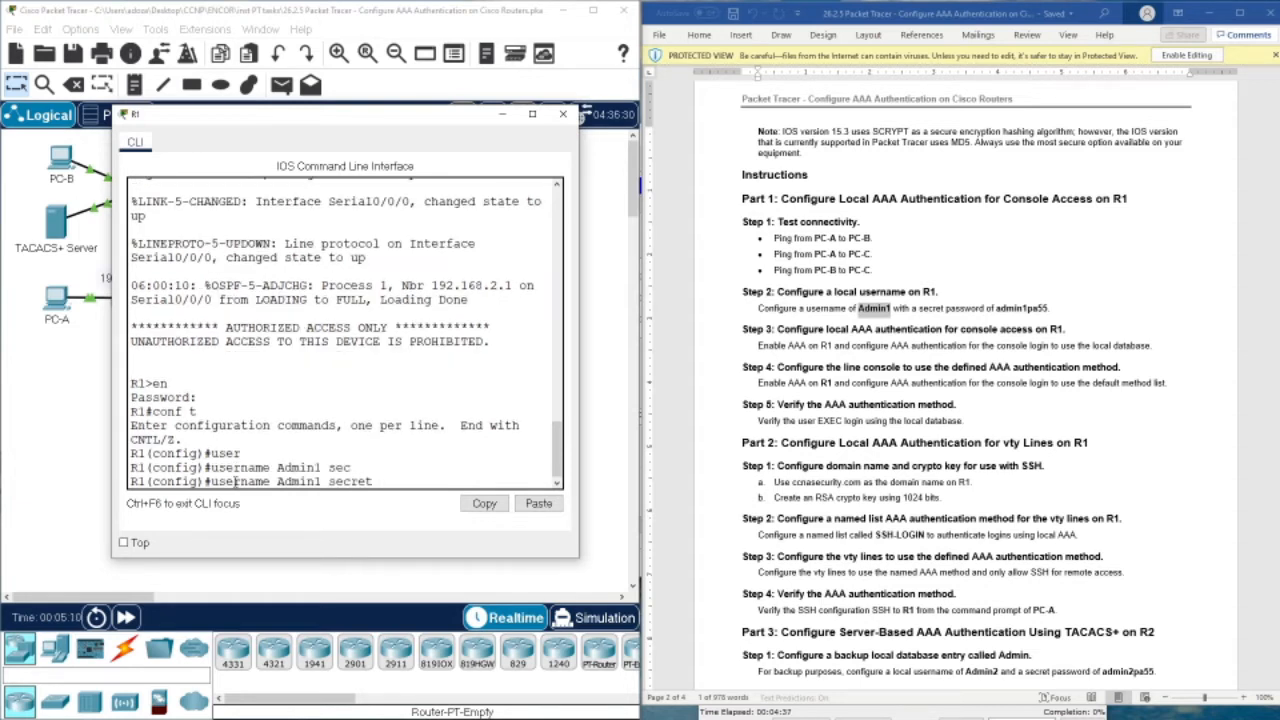
{"action": "type", "text": "admin1pa55"}
{"action": "key", "text": "Return"}
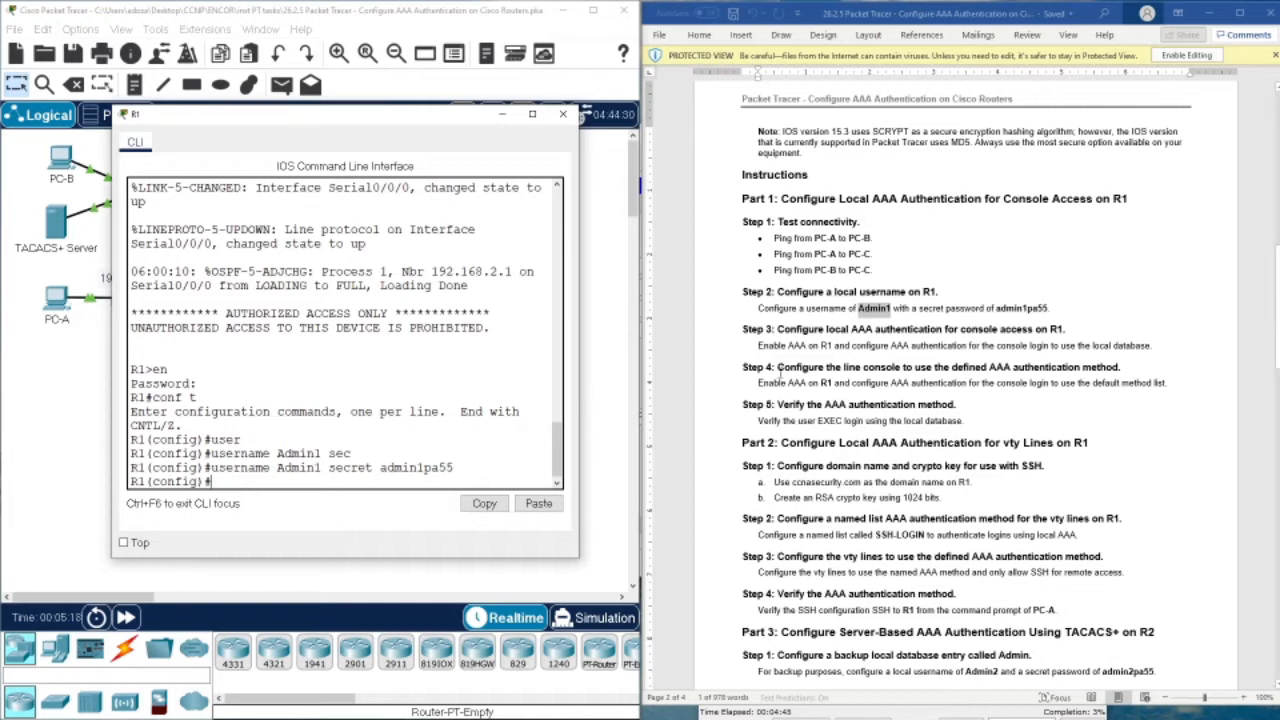
{"action": "scroll", "coordinate": [788, 334], "scroll_direction": "down", "scroll_amount": 2}
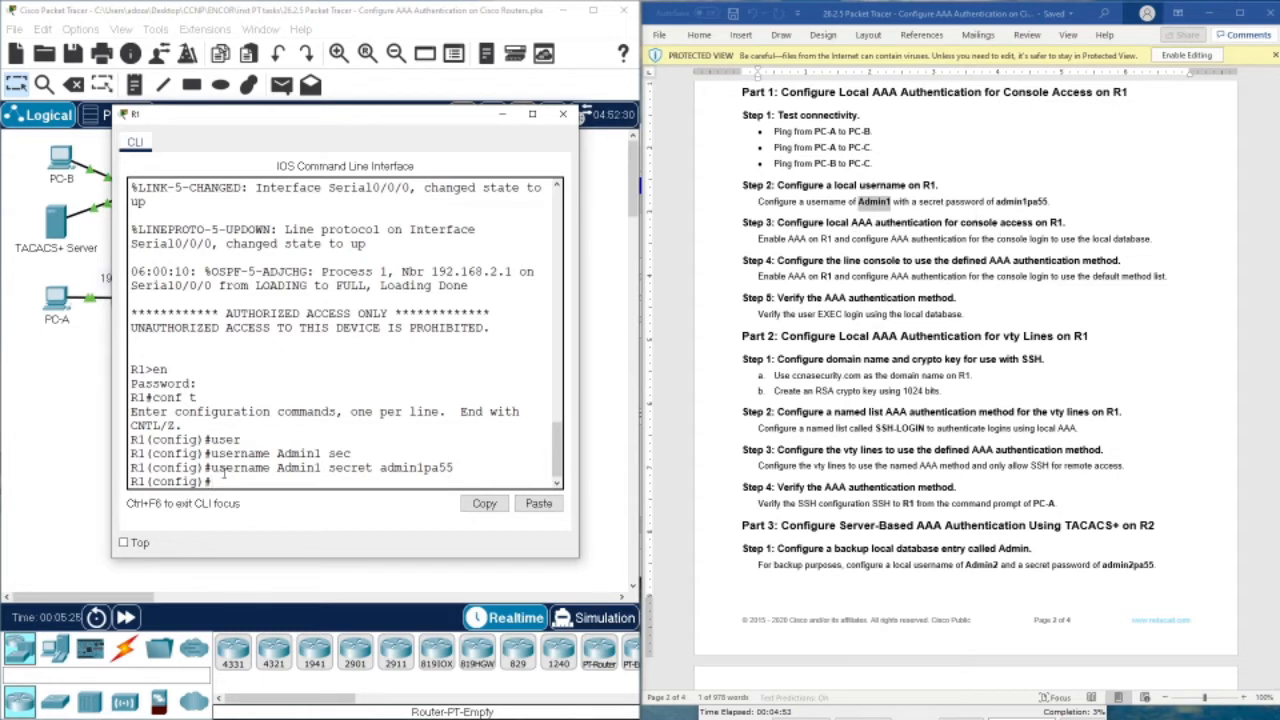
Enable AAA on R1 with aaa new-model
{"action": "type", "text": "aaa ne"}
{"action": "key", "text": "Tab"}
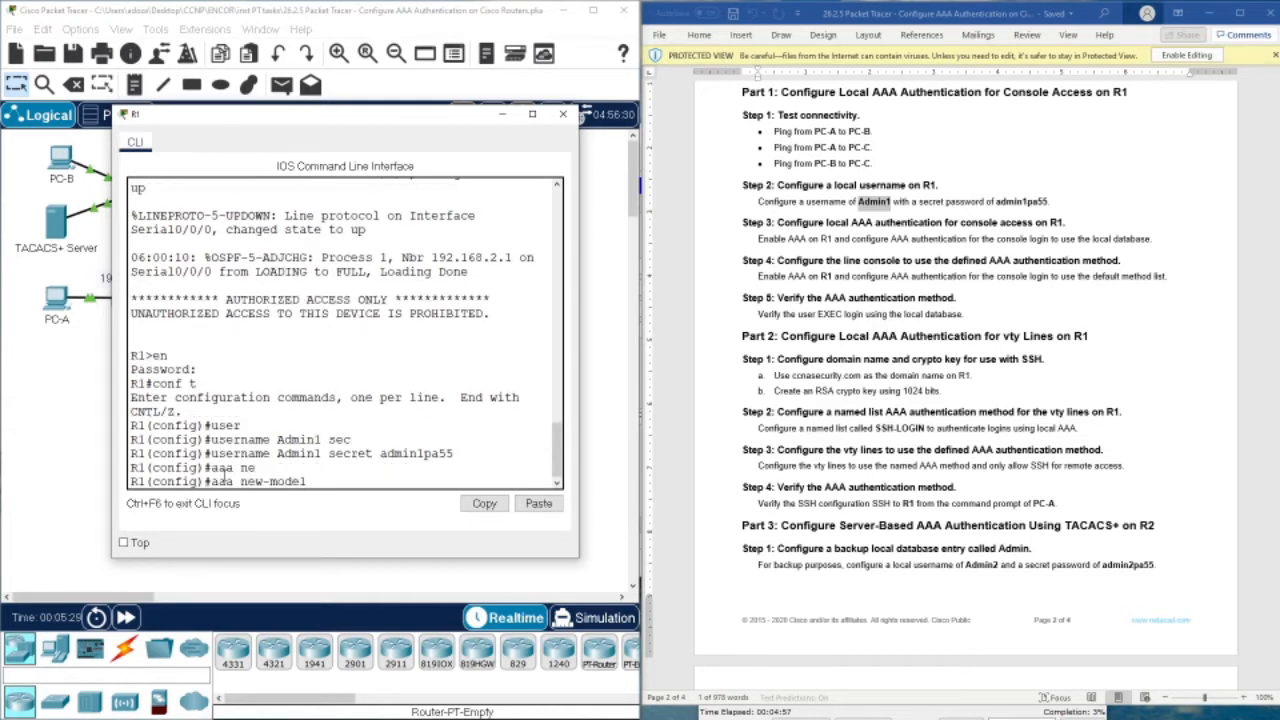
{"action": "key", "text": "Return"}
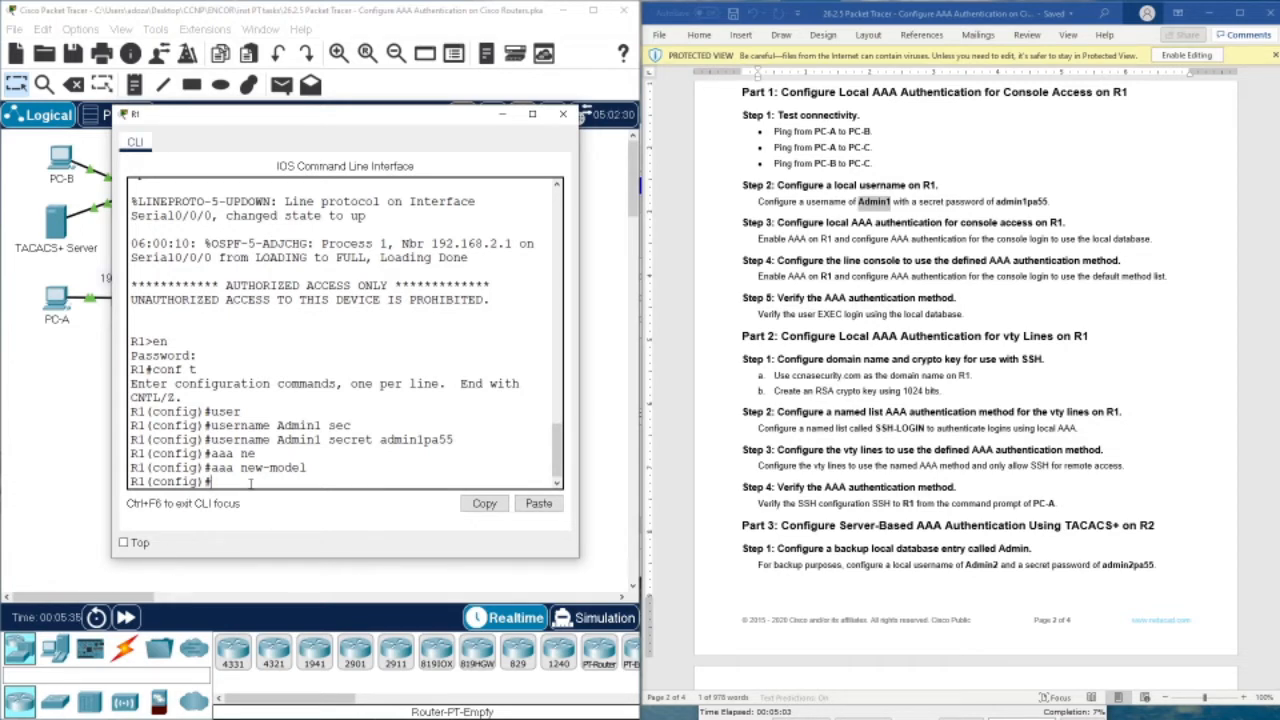
Set default login authentication to the local database with 'aaa authentication login default local'
{"action": "type", "text": "aa"}
{"action": "key", "text": "Tab"}
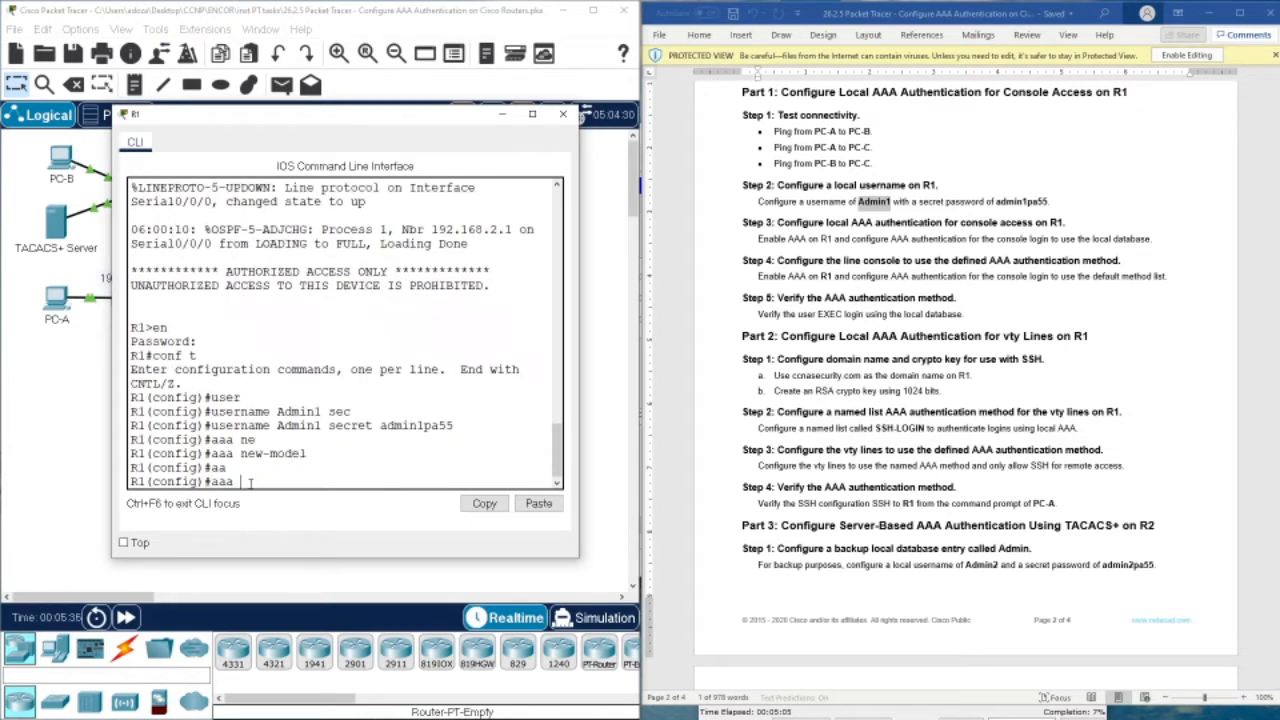
{"action": "type", "text": "authenticatio"}
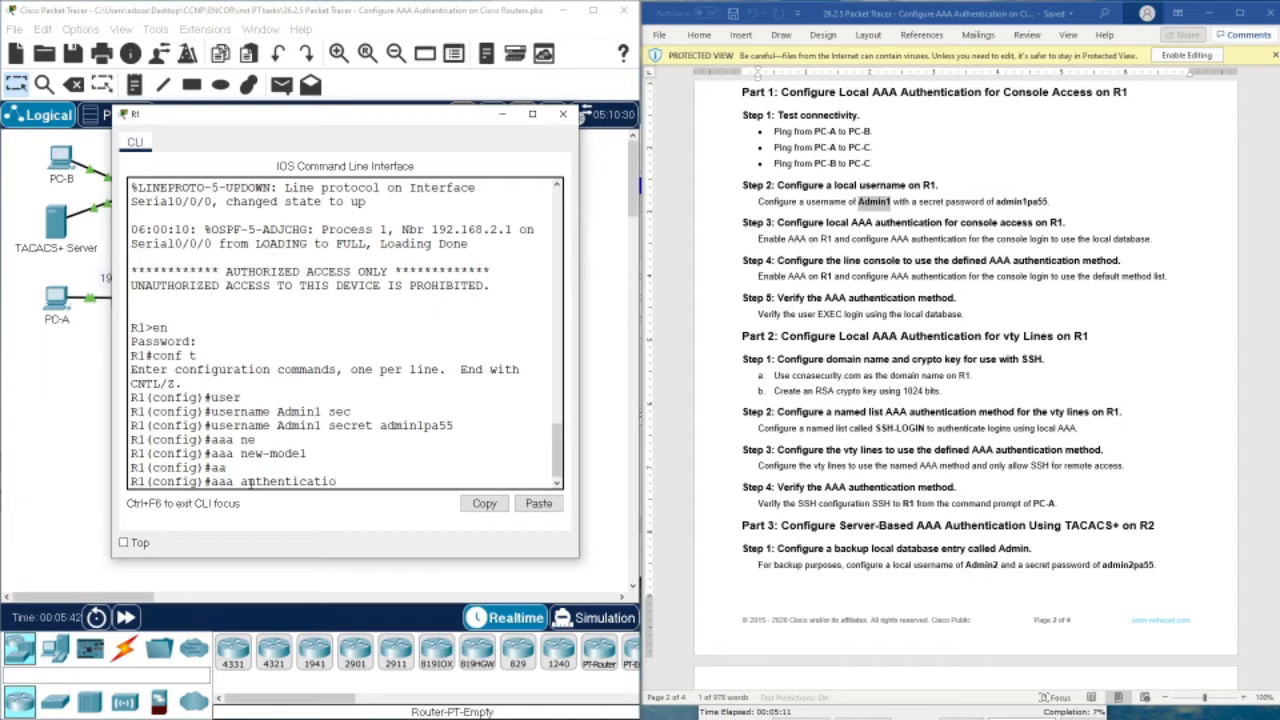
{"action": "type", "text": "n def"}
{"action": "key", "text": "Tab"}
{"action": "key", "text": "Tab"}
{"action": "key", "text": "BackSpace"}
{"action": "key", "text": "BackSpace"}
{"action": "key", "text": "BackSpace"}
{"action": "key", "text": "BackSpace"}
{"action": "key", "text": "BackSpace"}
{"action": "key", "text": "BackSpace"}
{"action": "key", "text": "BackSpace"}
{"action": "key", "text": "BackSpace"}
{"action": "key", "text": "BackSpace"}
{"action": "key", "text": "BackSpace"}
{"action": "key", "text": "BackSpace"}
{"action": "key", "text": "BackSpace"}
{"action": "key", "text": "BackSpace"}
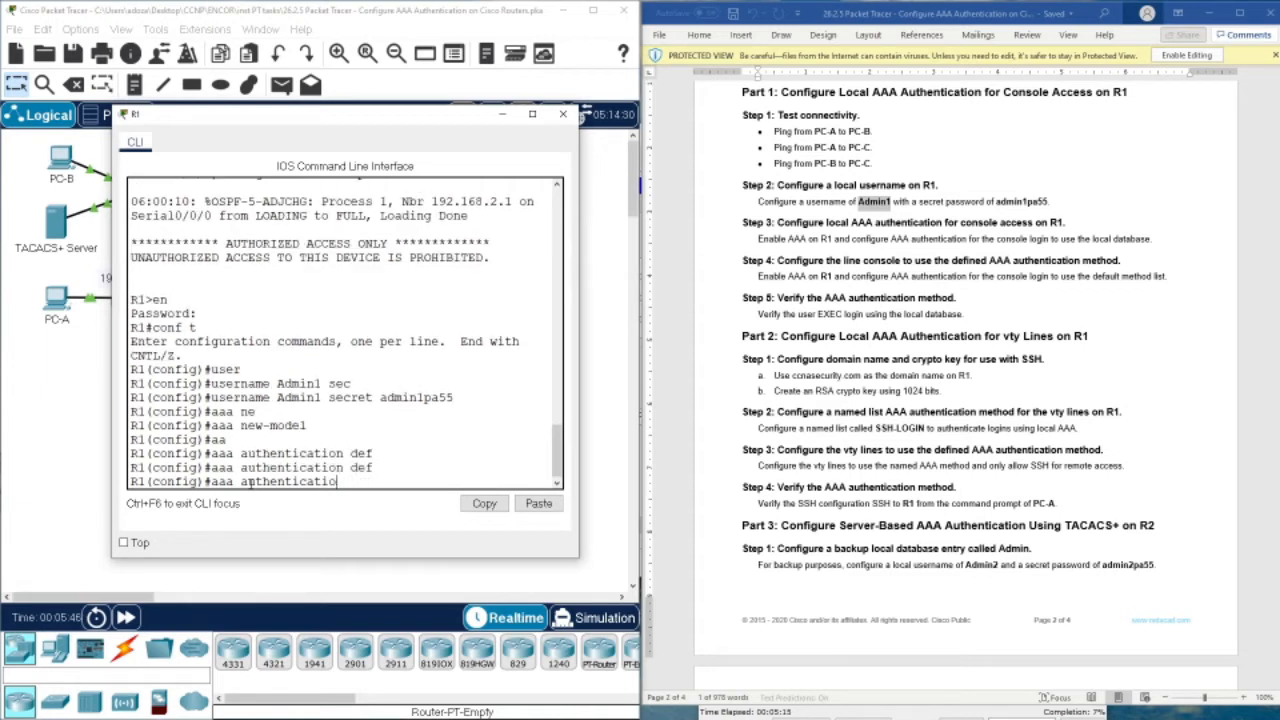
{"action": "key", "text": "Tab"}
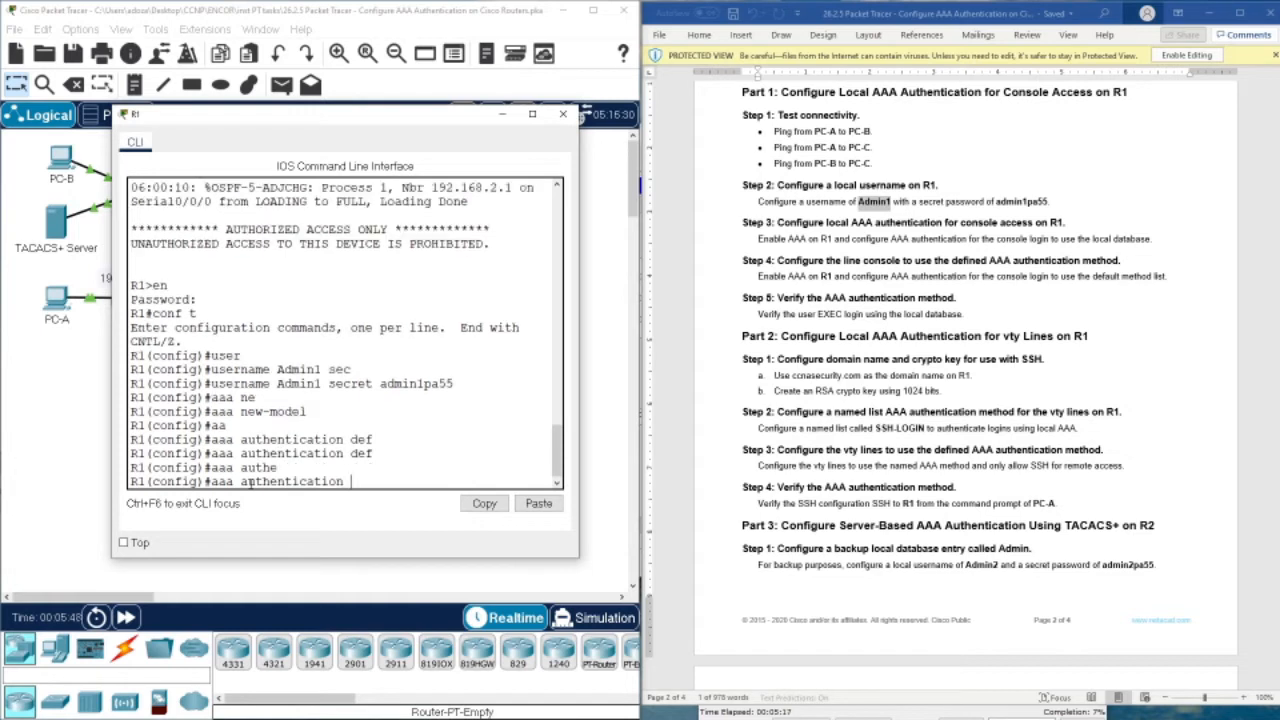
{"action": "type", "text": "def"}
{"action": "key", "text": "Tab"}
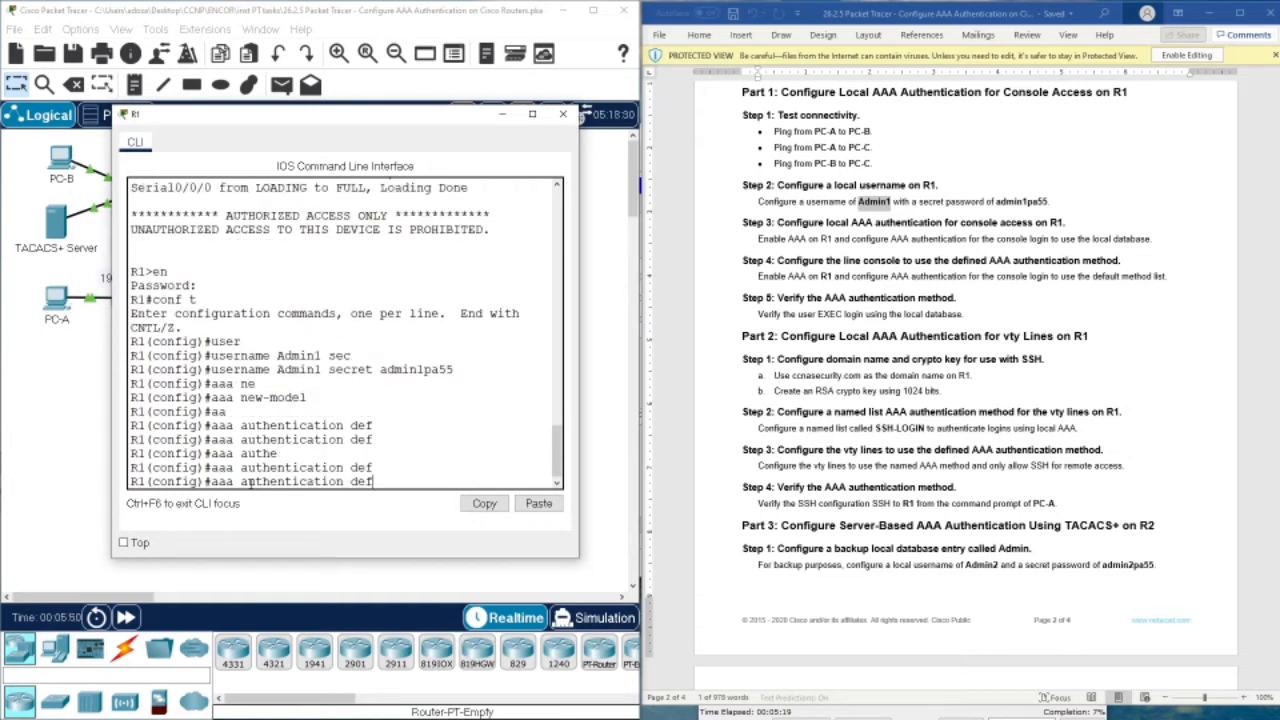
{"action": "key", "text": "BackSpace"}
{"action": "key", "text": "BackSpace"}
{"action": "key", "text": "BackSpace"}
{"action": "type", "text": "log"}
{"action": "key", "text": "Tab"}
{"action": "type", "text": "de"}
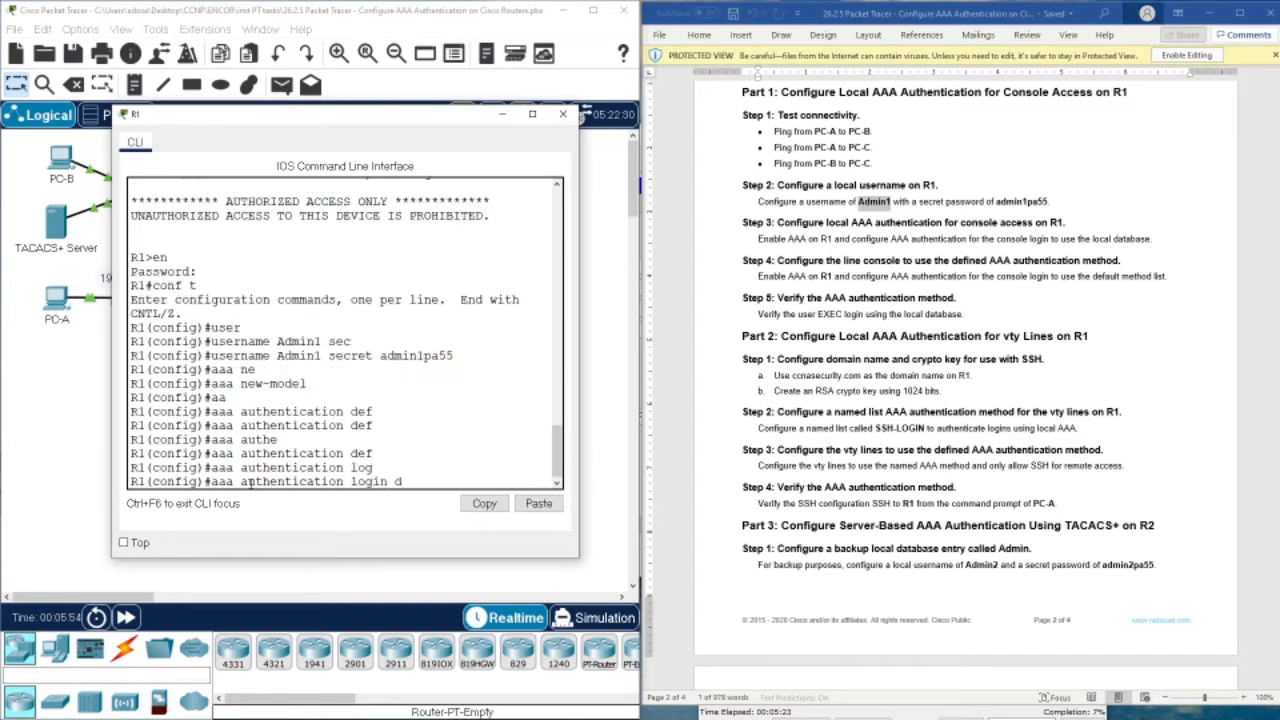
{"action": "key", "text": "Tab"}
{"action": "type", "text": "local"}
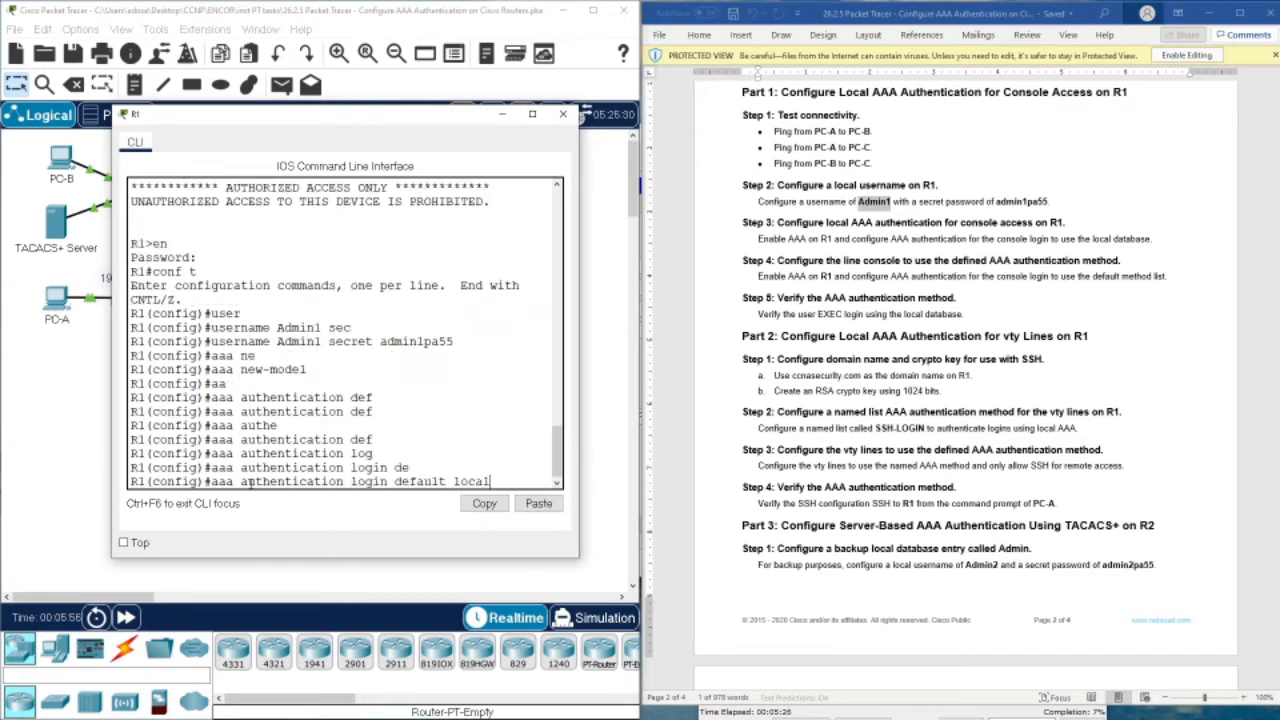
{"action": "key", "text": "Return"}
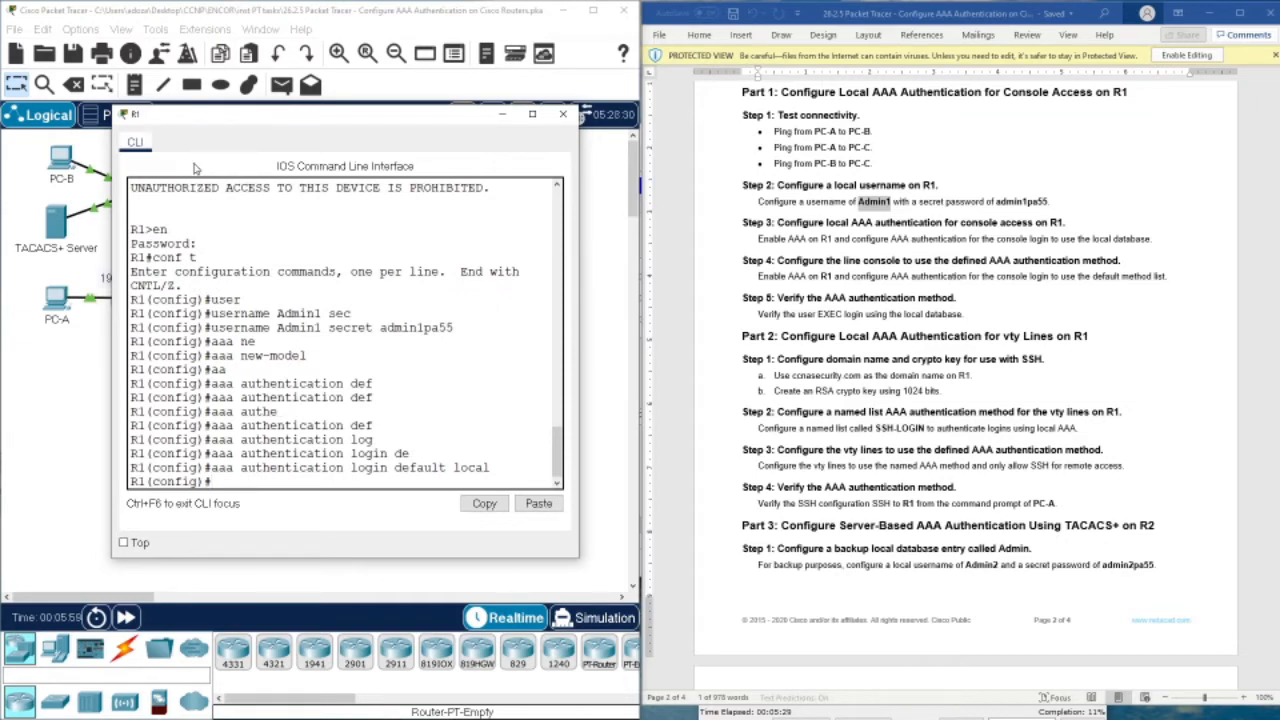
{"action": "left_click_drag", "start_coordinate": [199, 119], "coordinate": [205, 318]}
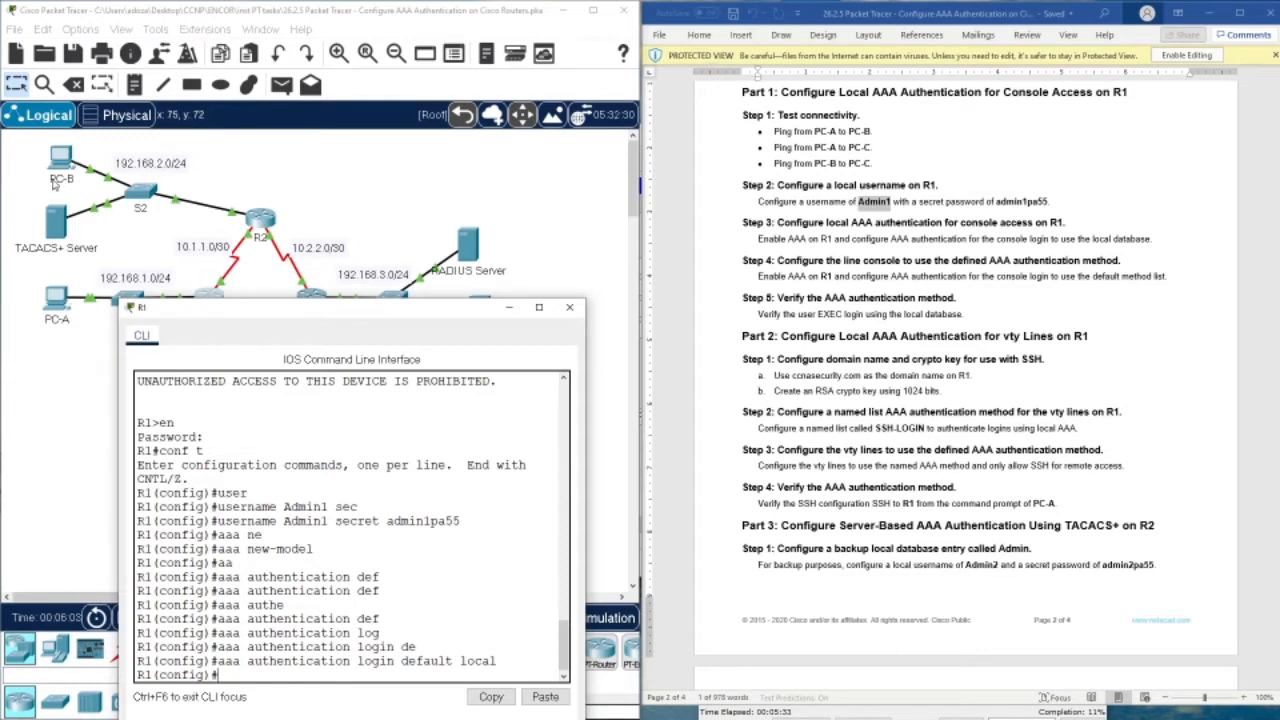
Apply 'login authentication default' to R1's console line 0
{"action": "left_click_drag", "start_coordinate": [187, 310], "coordinate": [178, 175]}
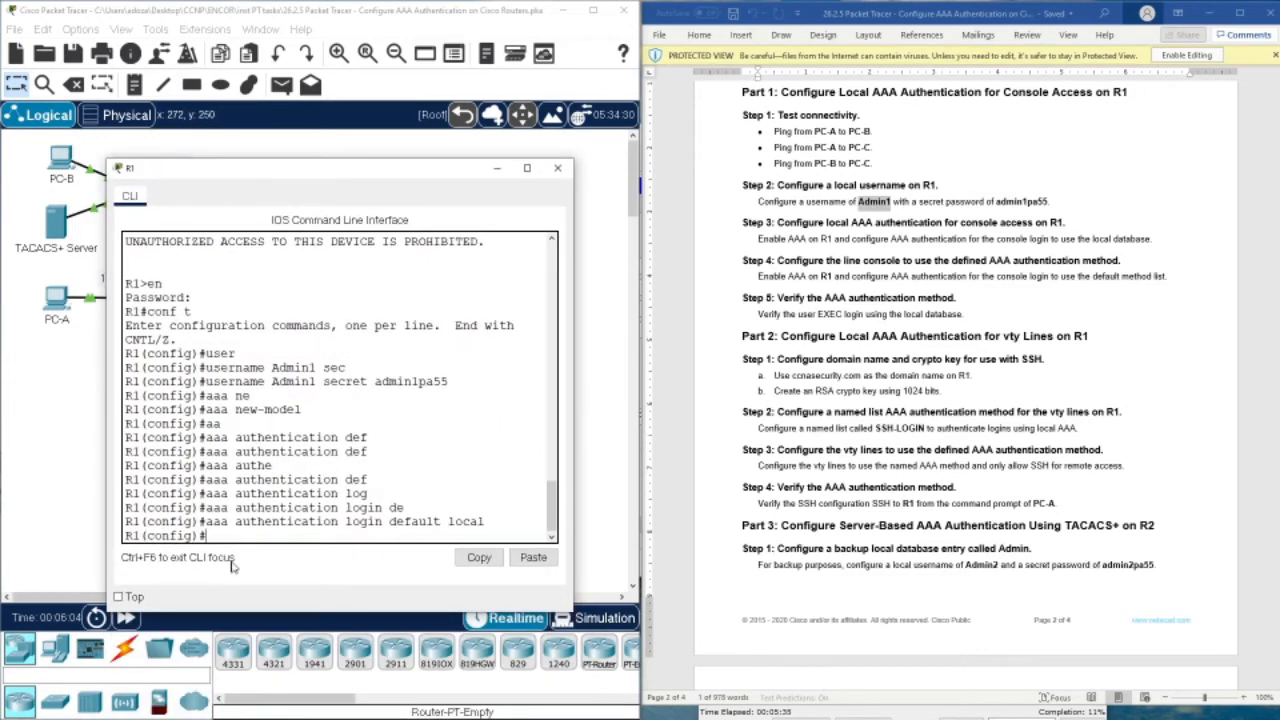
{"action": "type", "text": "line con 0"}
{"action": "key", "text": "Return"}
{"action": "type", "text": "log"}
{"action": "key", "text": "Tab"}
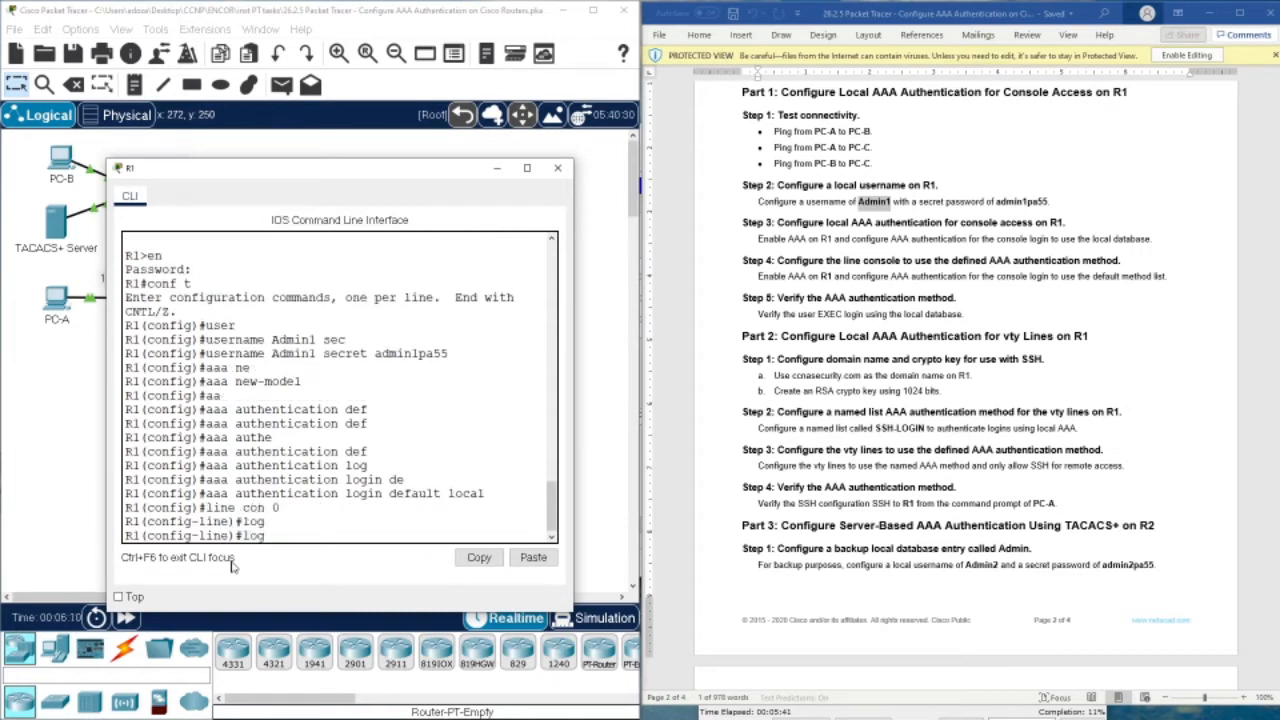
{"action": "type", "text": "in auth"}
{"action": "key", "text": "Tab"}
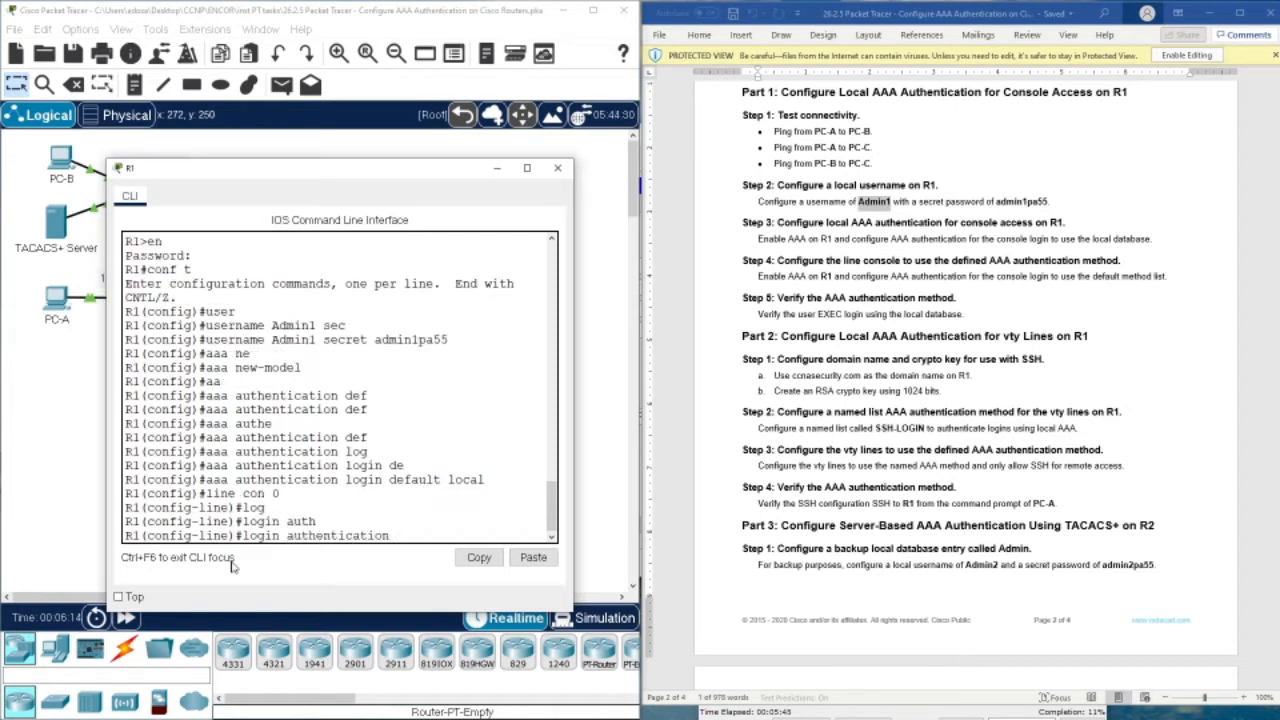
{"action": "type", "text": "def"}
{"action": "key", "text": "Tab"}
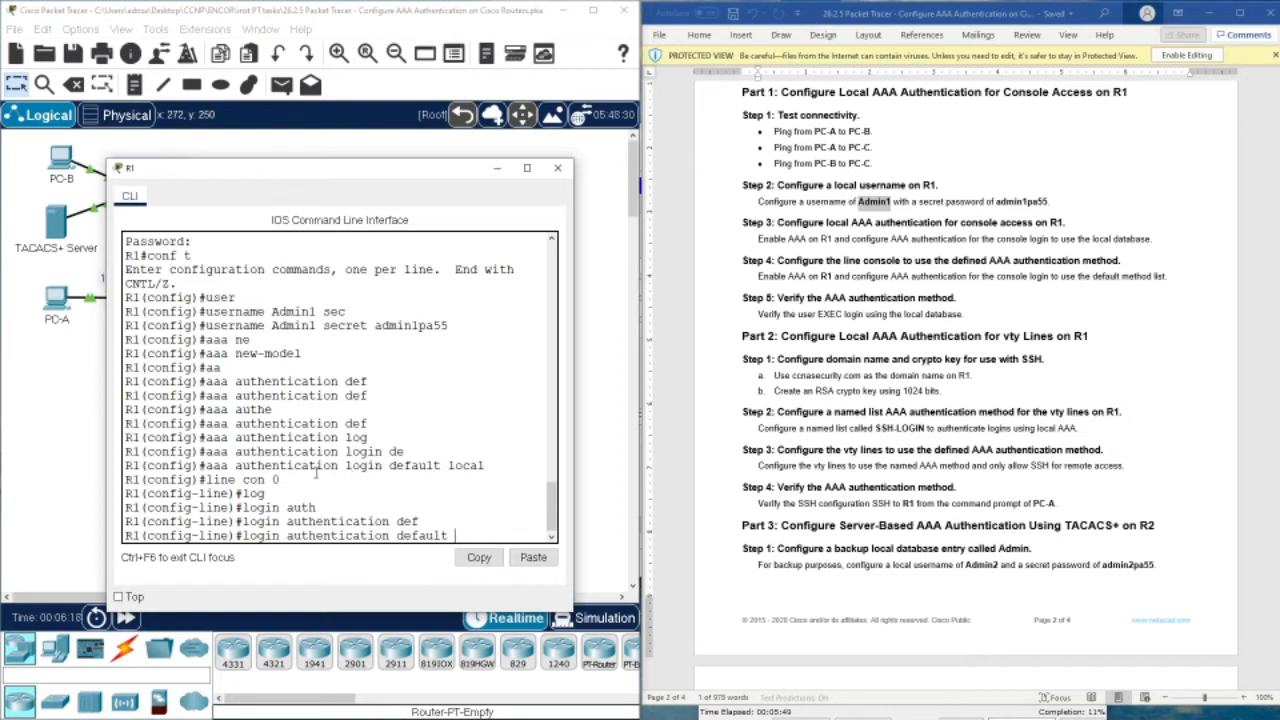
{"action": "key", "text": "Return"}
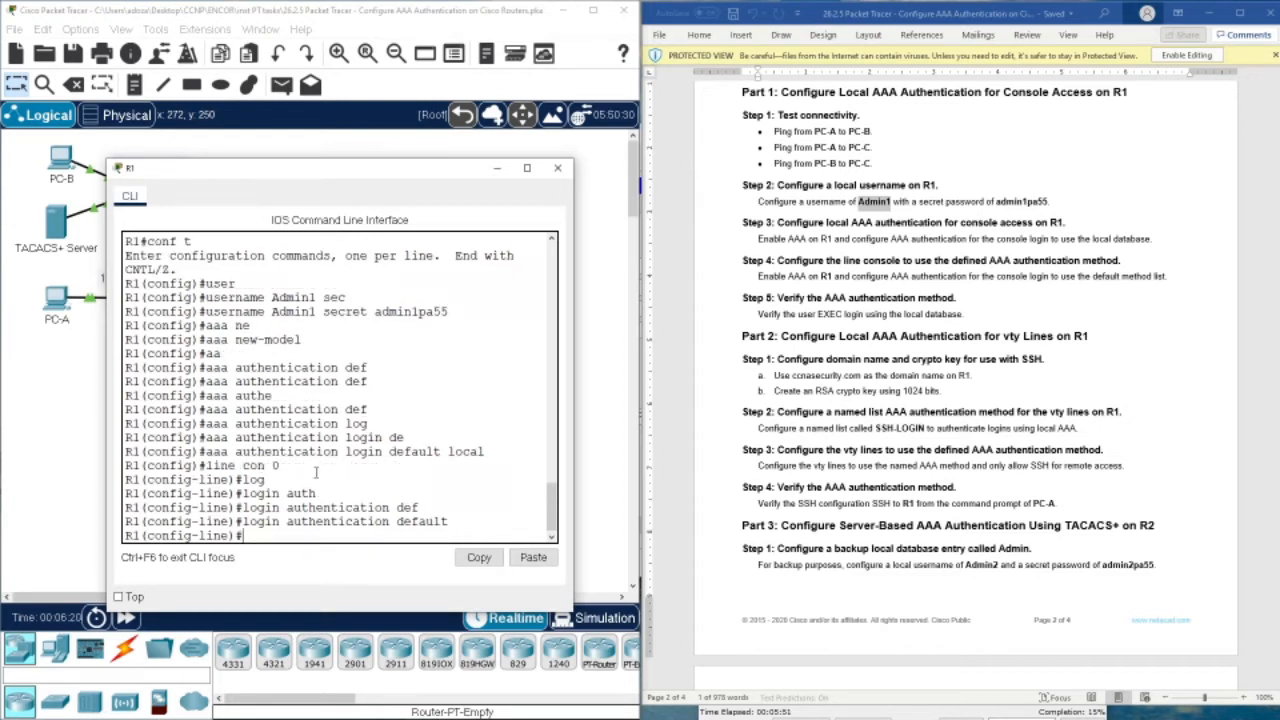
Leave configuration mode with end and exit the console session
{"action": "type", "text": "end"}
{"action": "key", "text": "Return"}
{"action": "key", "text": "Return"}
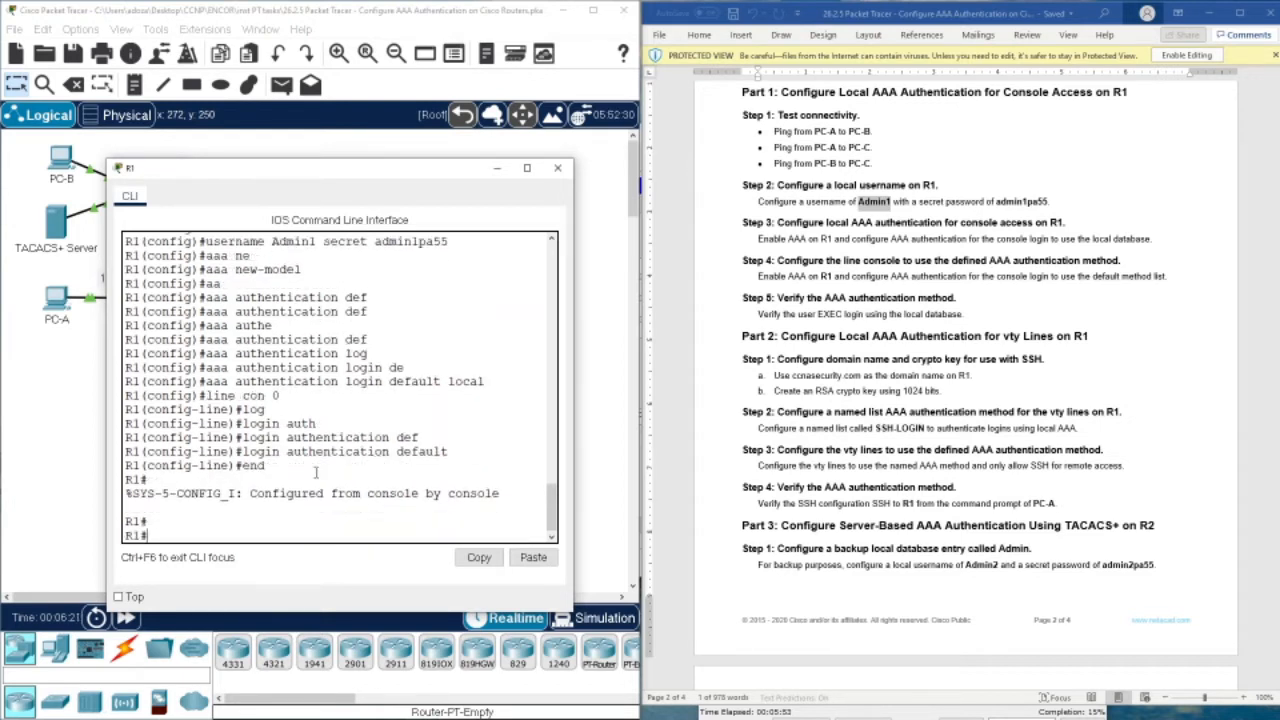
{"action": "type", "text": "exit"}
{"action": "key", "text": "Return"}
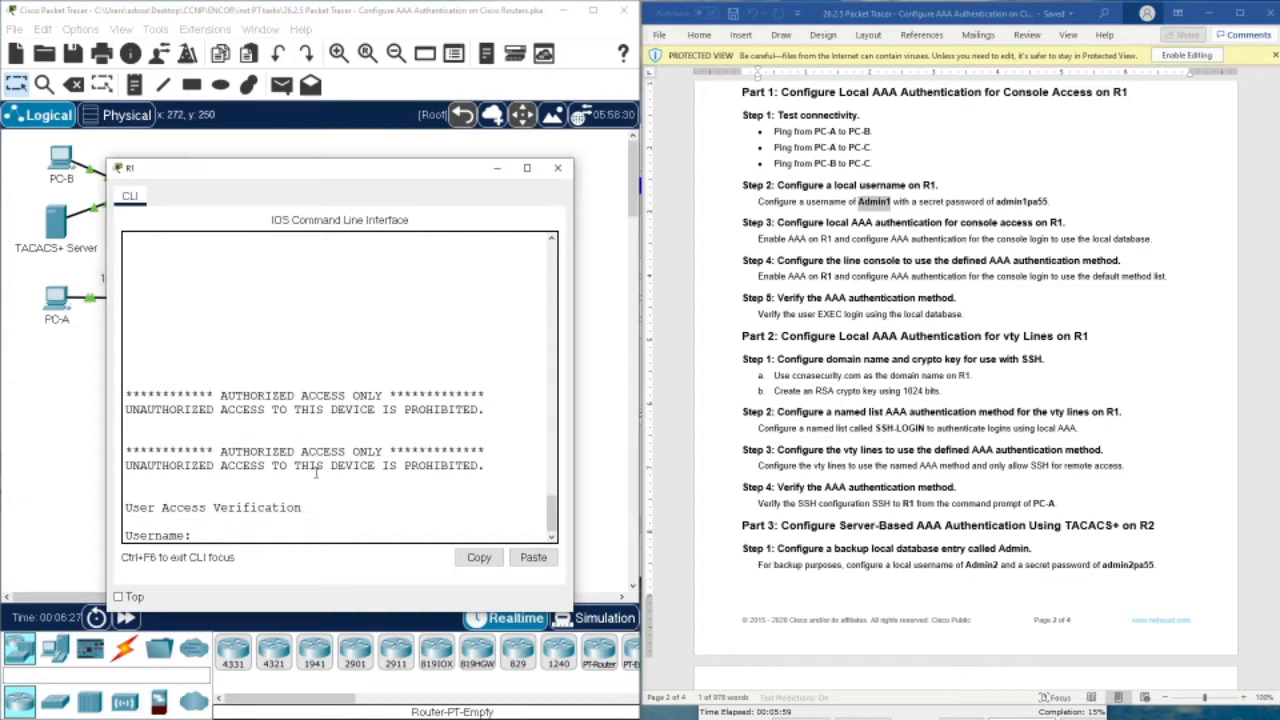
Log in to R1's console as Admin1, enable privileged mode, and enter conf t
{"action": "type", "text": "Admin1"}
{"action": "key", "text": "Return"}
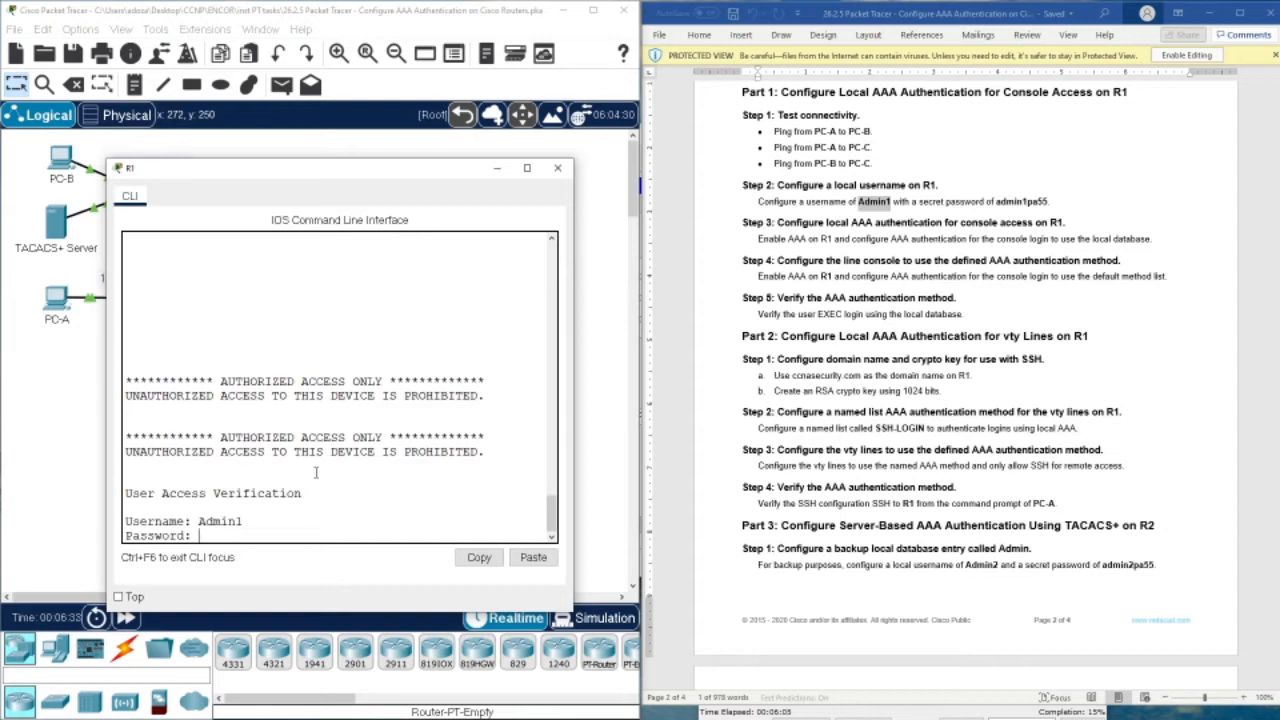
{"action": "key", "text": "Return"}
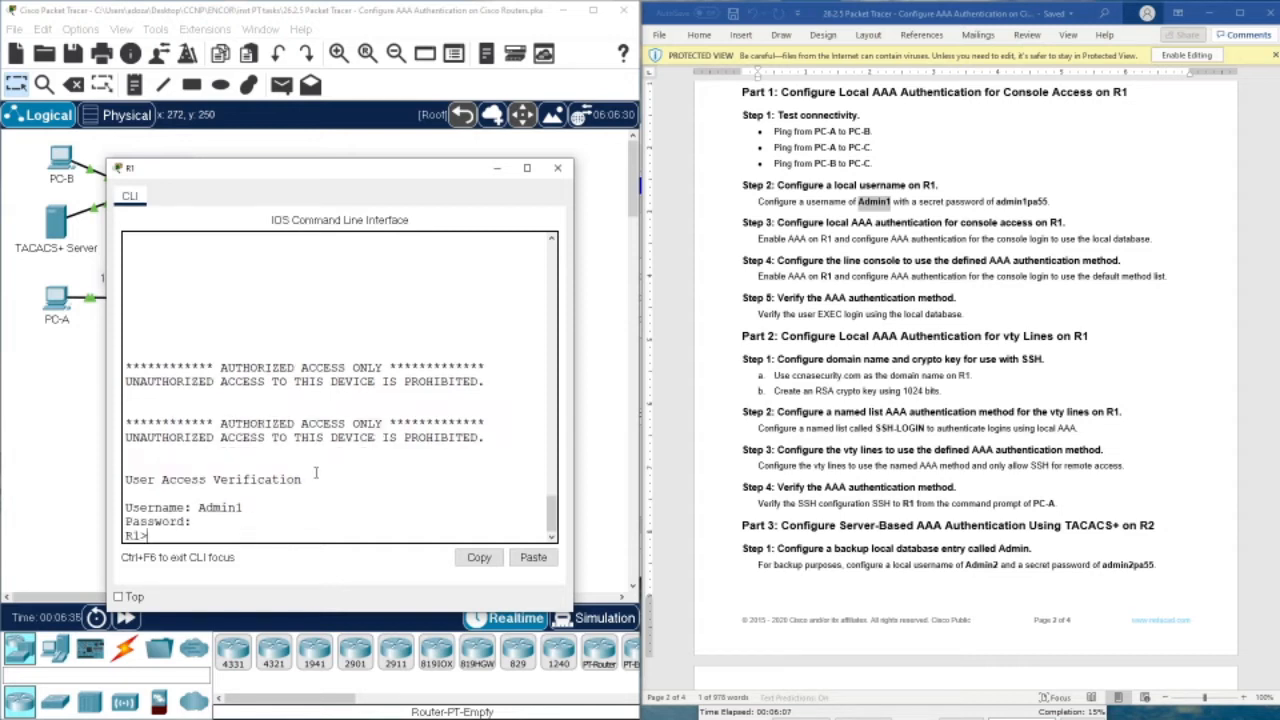
{"action": "type", "text": "en"}
{"action": "key", "text": "Return"}
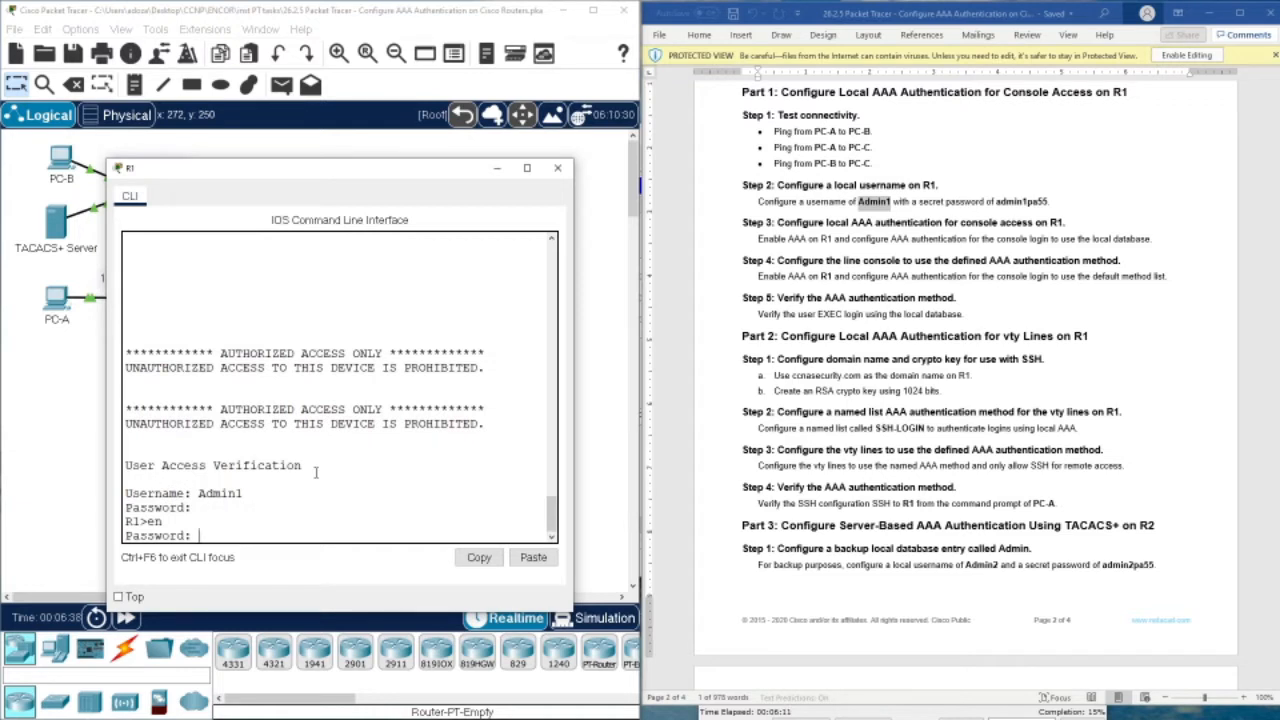
{"action": "key", "text": "Return"}
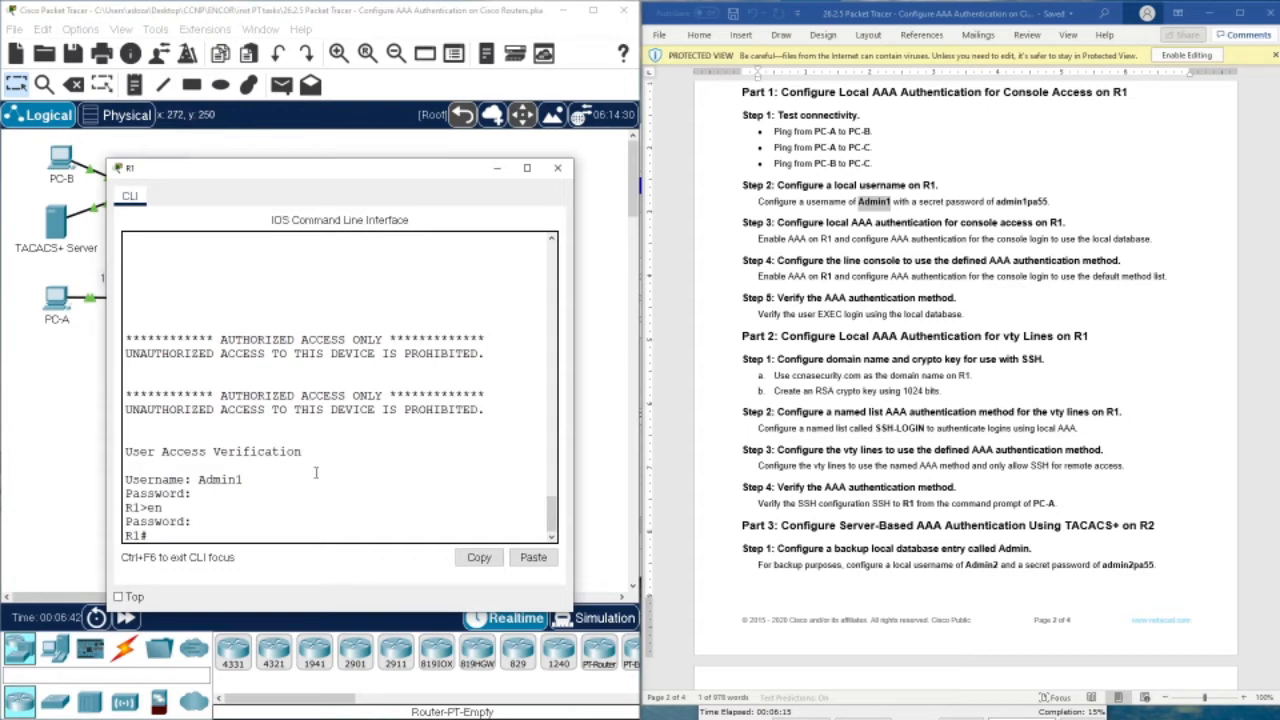
{"action": "type", "text": "conf t"}
{"action": "key", "text": "Return"}
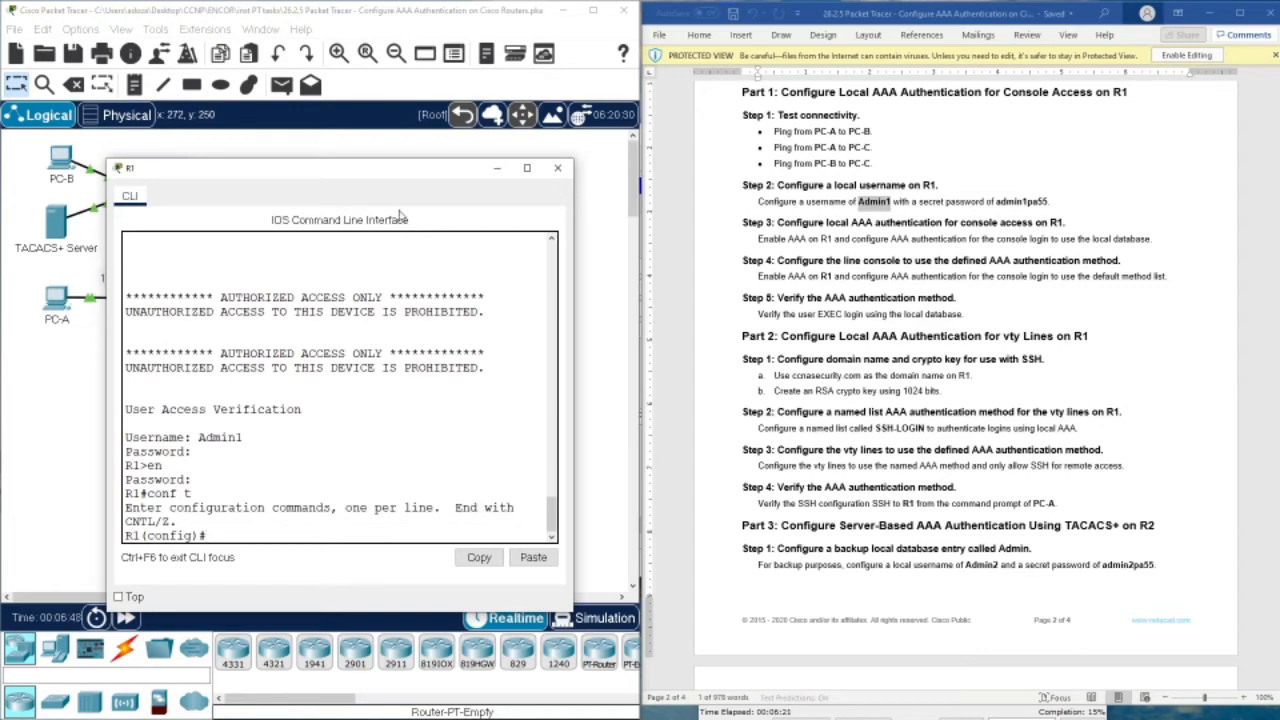
Highlight the domain name ccnasecurity.com in the lab instructions, then return to R1's CLI
{"action": "left_click_drag", "start_coordinate": [298, 168], "coordinate": [418, 264]}
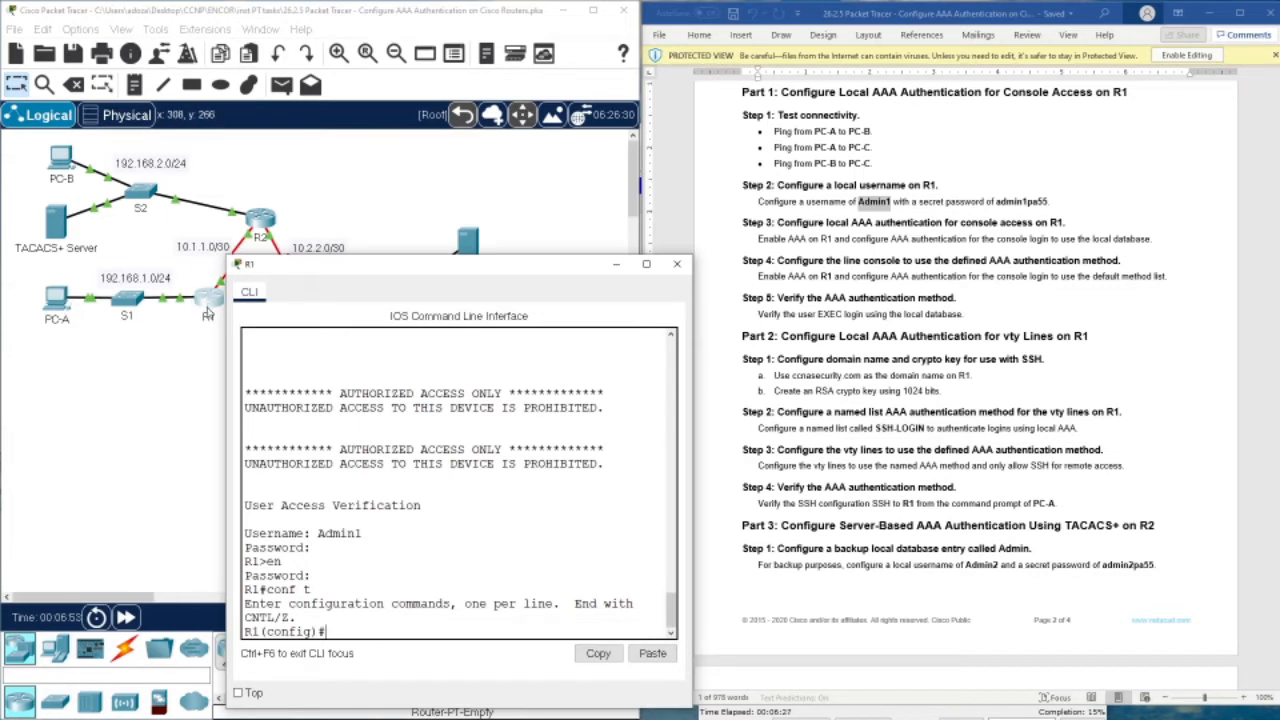
{"action": "left_click_drag", "start_coordinate": [291, 271], "coordinate": [185, 163]}
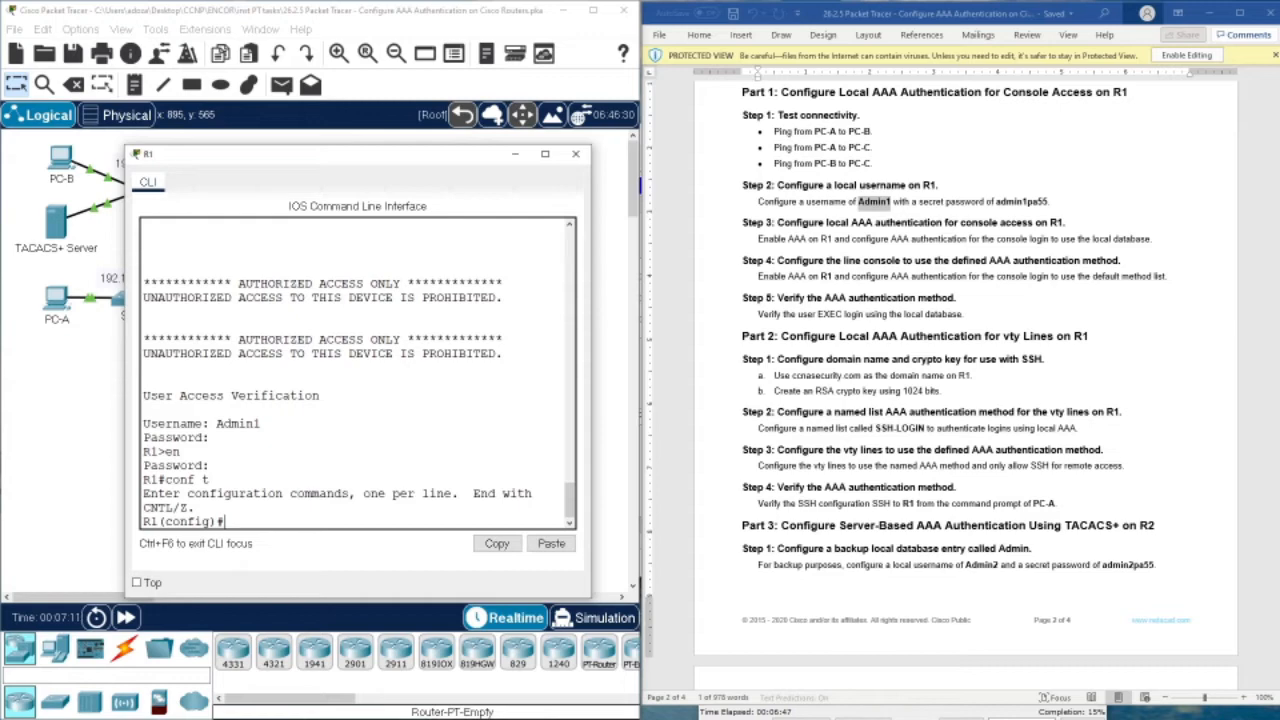
{"action": "scroll", "coordinate": [935, 306], "scroll_direction": "down", "scroll_amount": 2}
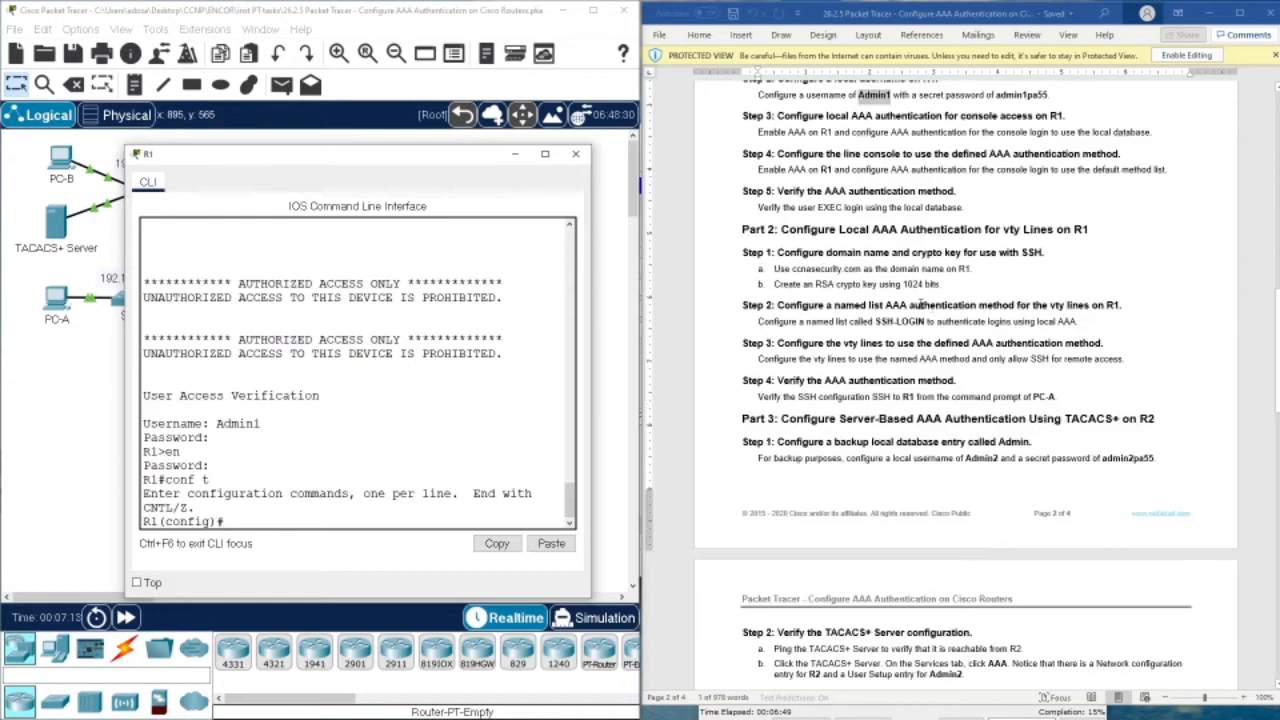
{"action": "scroll", "coordinate": [918, 305], "scroll_direction": "down", "scroll_amount": 2}
{"action": "scroll", "coordinate": [920, 296], "scroll_direction": "up", "scroll_amount": 2}
{"action": "left_click", "coordinate": [792, 268]}
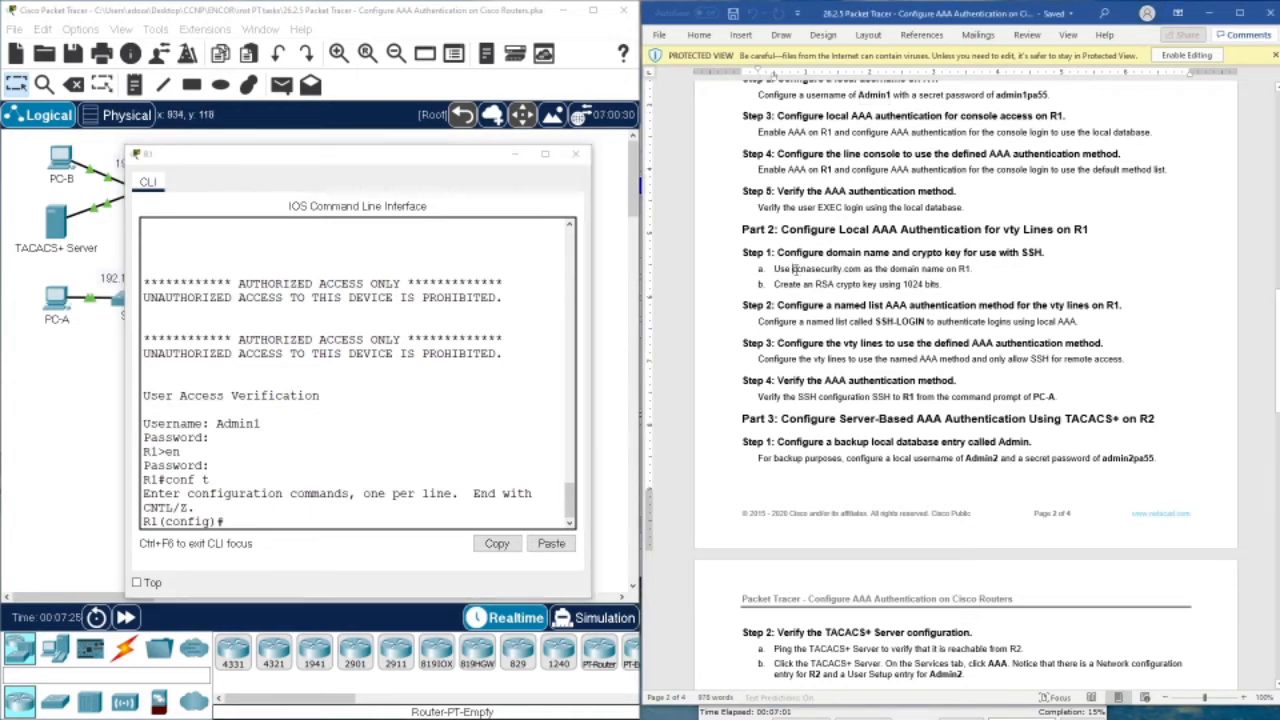
{"action": "left_click_drag", "start_coordinate": [792, 270], "coordinate": [858, 271]}
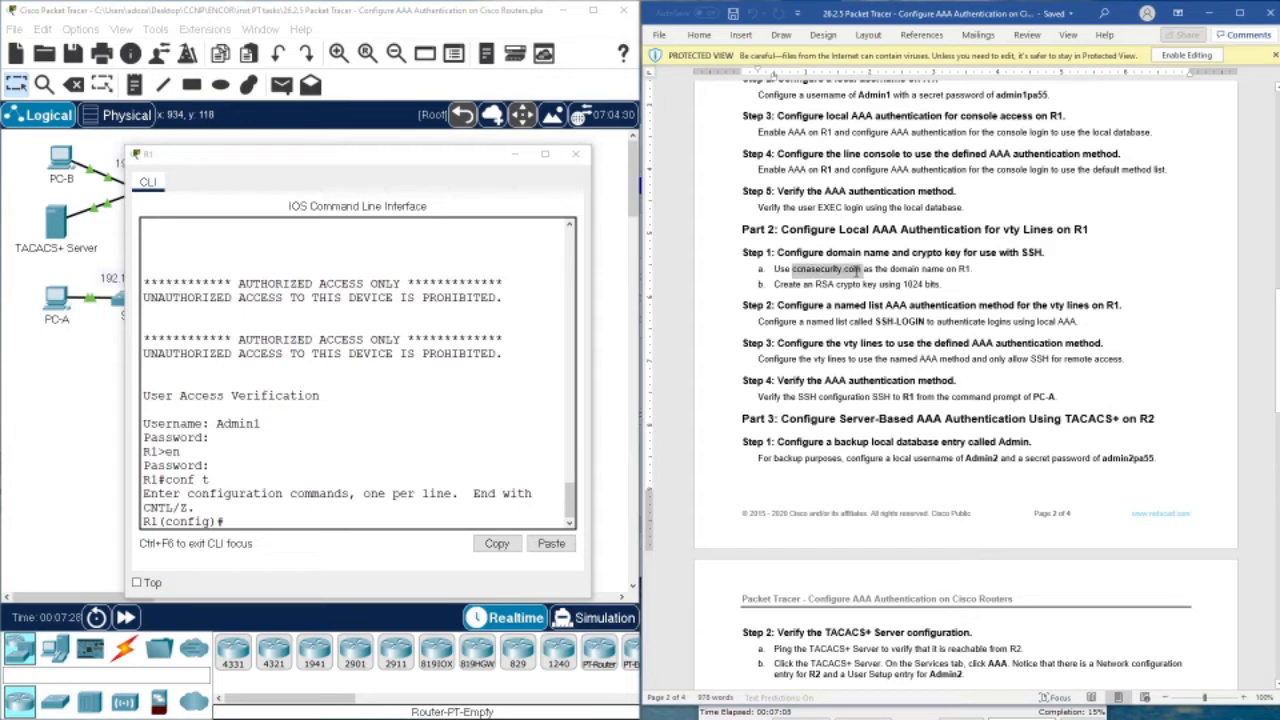
{"action": "left_click_drag", "start_coordinate": [858, 271], "coordinate": [858, 271]}
{"action": "key", "text": "ctrl+c"}
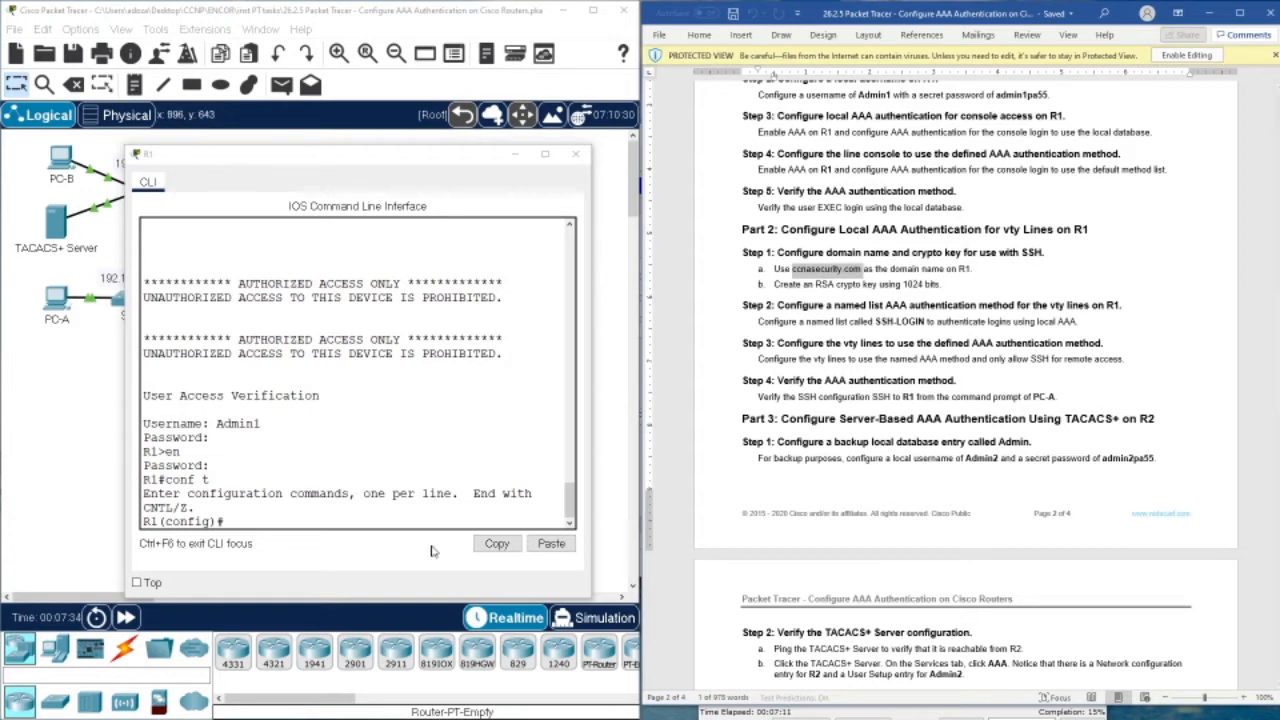
{"action": "left_click", "coordinate": [290, 520]}
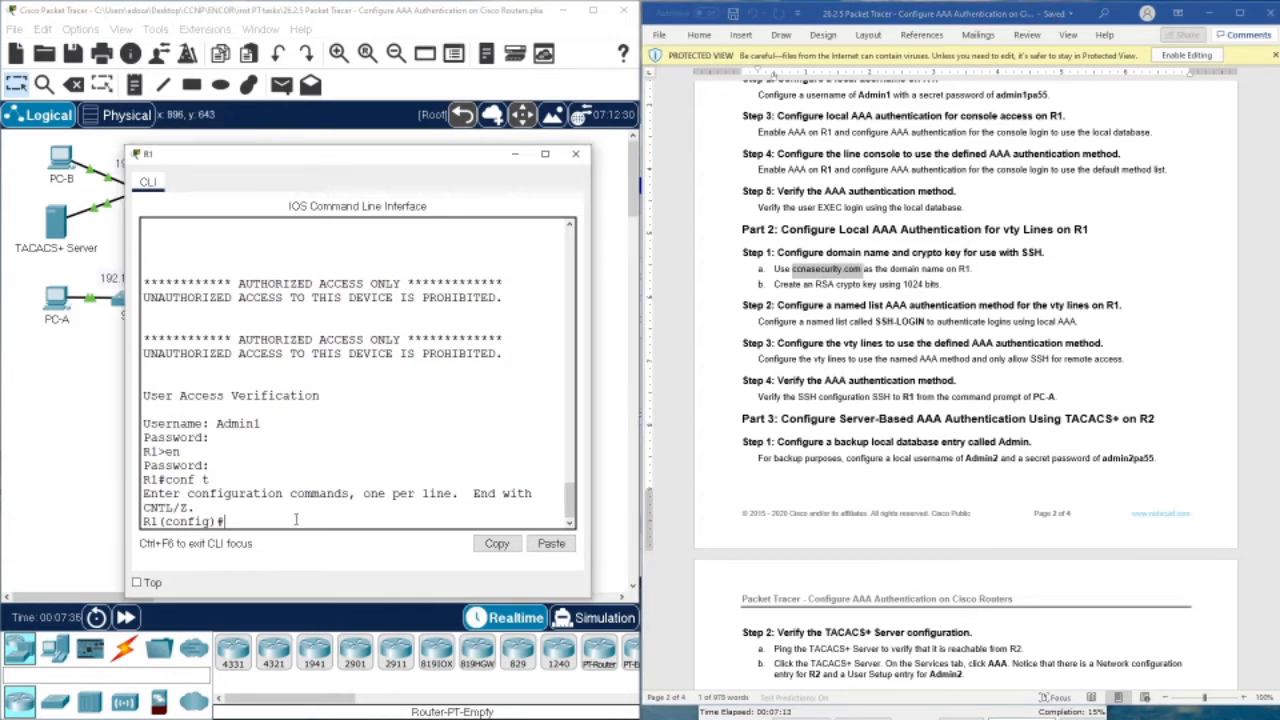
Set R1's IP domain name to ccnp_v8.com
{"action": "type", "text": "ip dom"}
{"action": "key", "text": "Tab"}
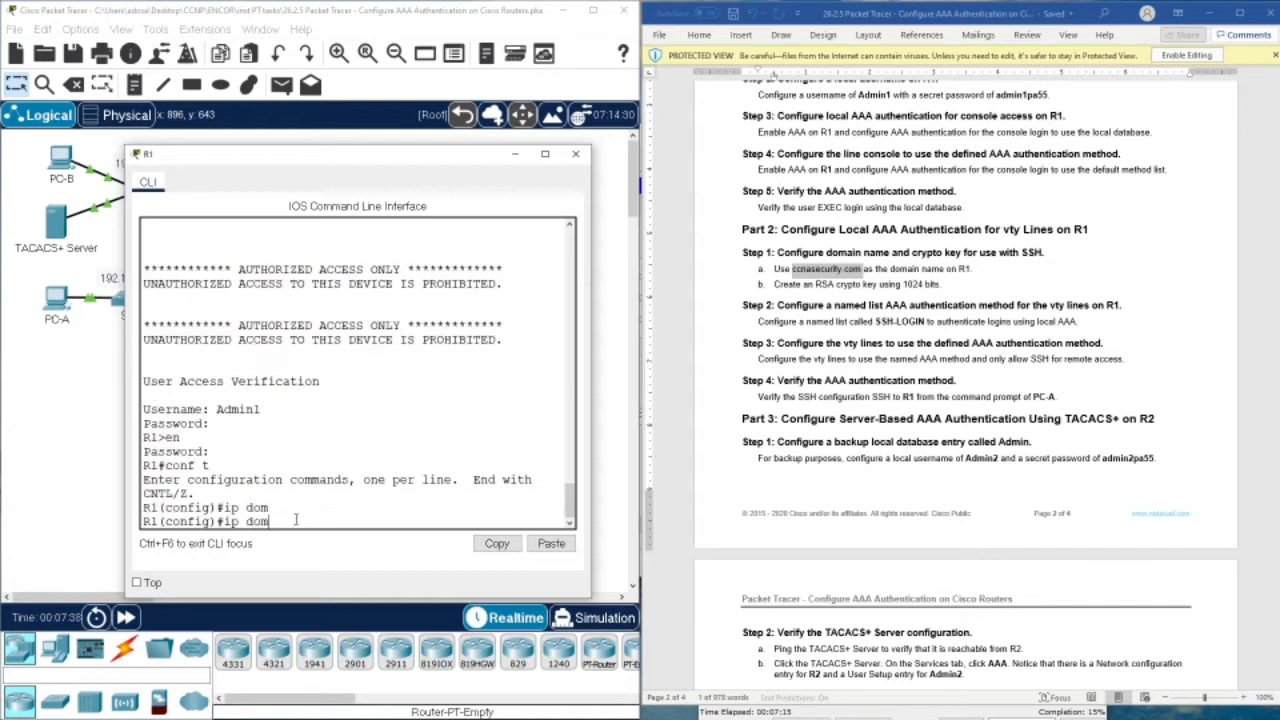
{"action": "type", "text": "ain"}
{"action": "key", "text": "Tab"}
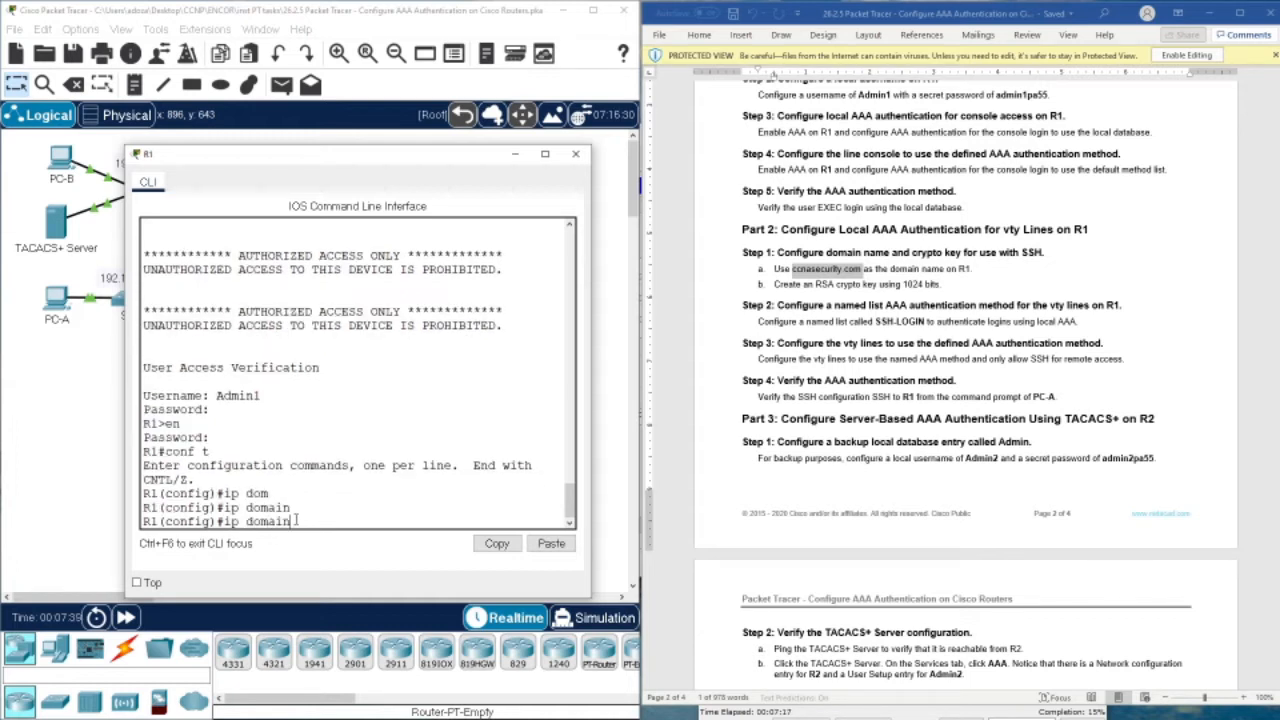
{"action": "type", "text": "-n"}
{"action": "key", "text": "Tab"}
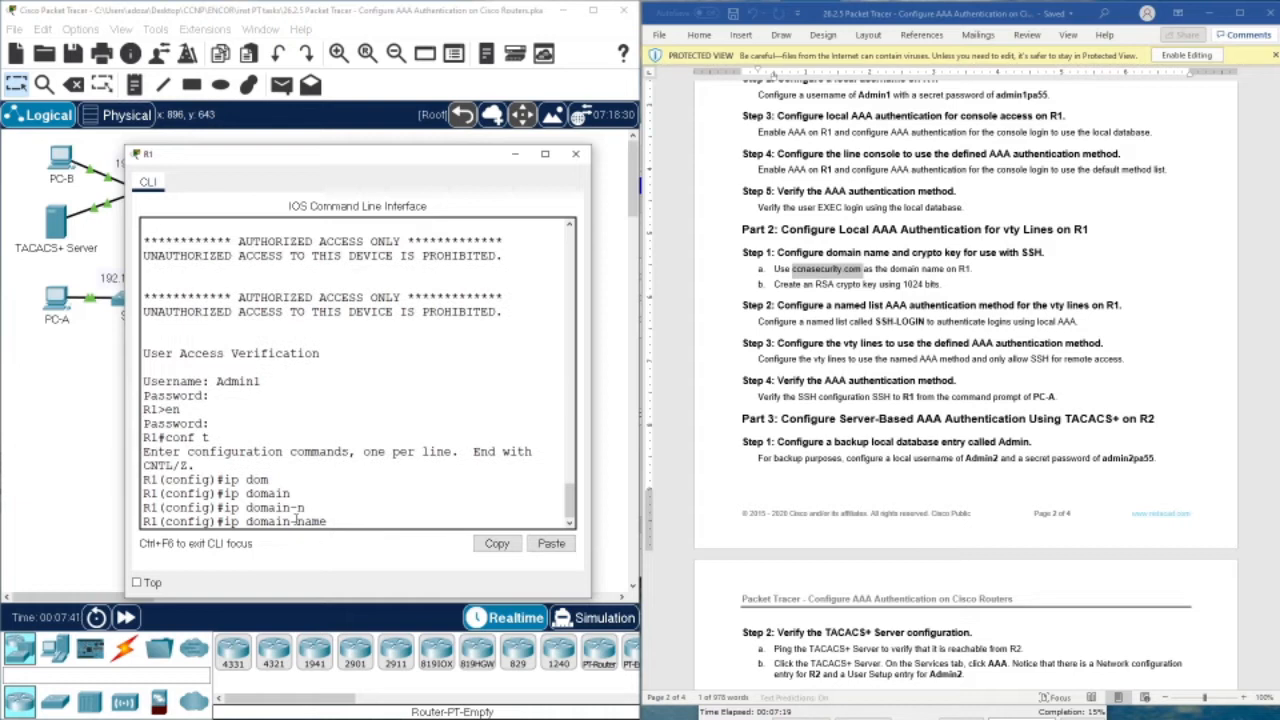
{"action": "type", "text": "ccnp_ v8.com"}
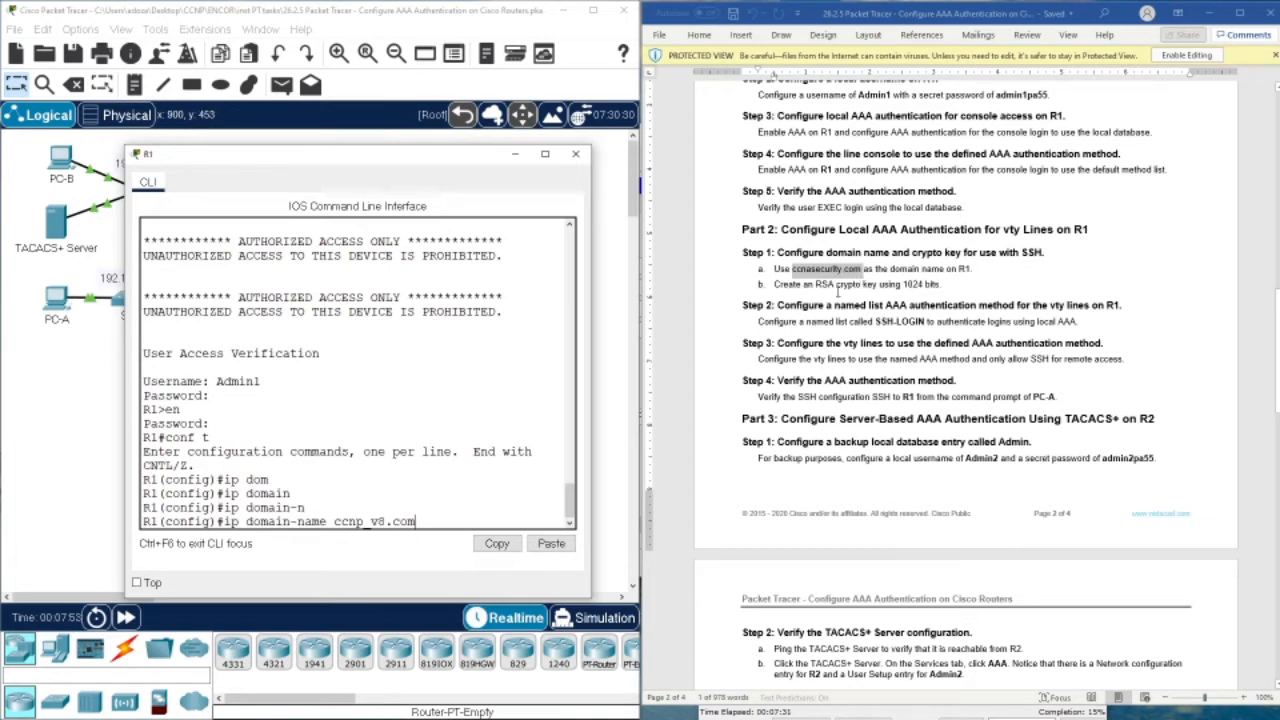
{"action": "key", "text": "Return"}
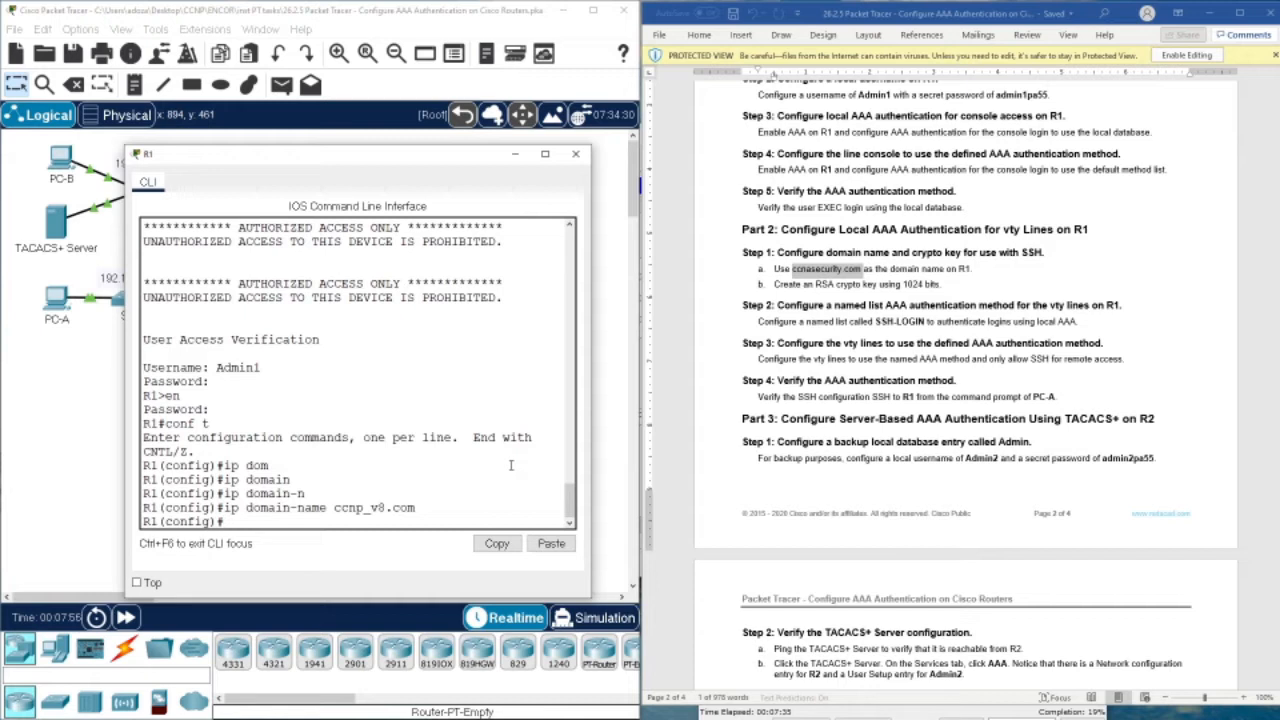
Copy ccnasecurity.com from the instructions and remove the ccnp_v8.com domain name with no
{"action": "right_click", "coordinate": [814, 270]}
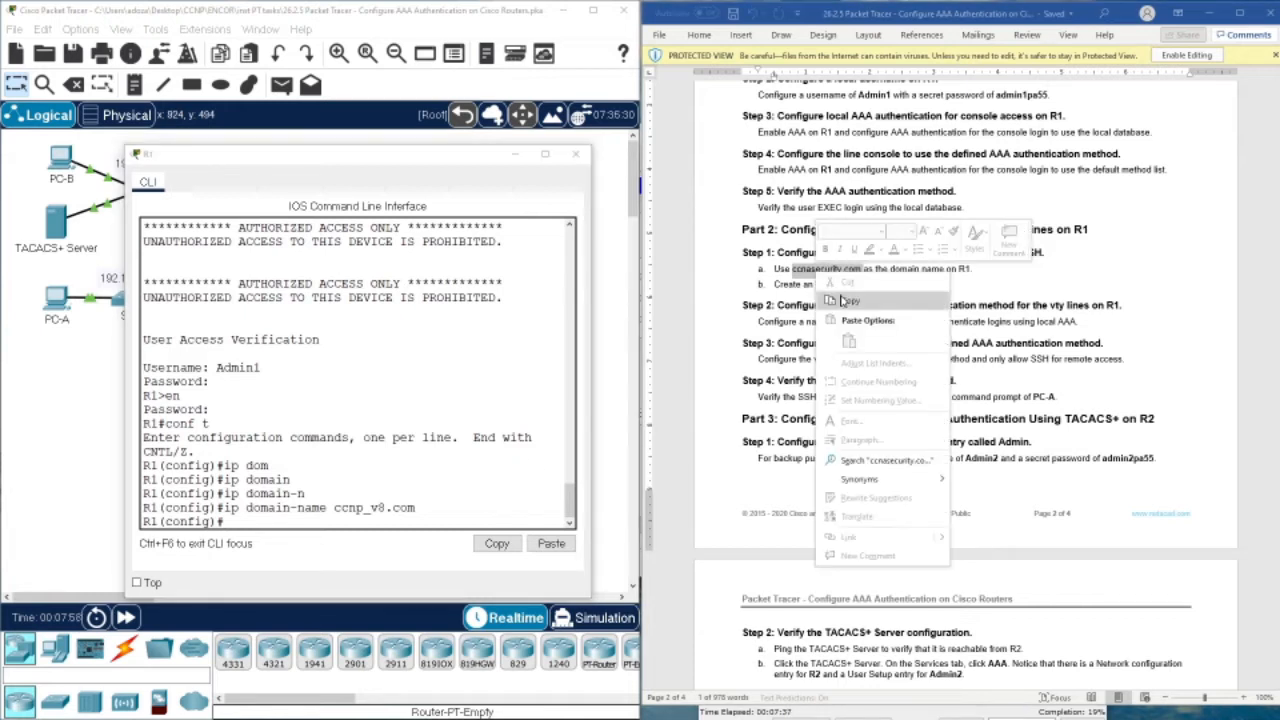
{"action": "left_click", "coordinate": [845, 303]}
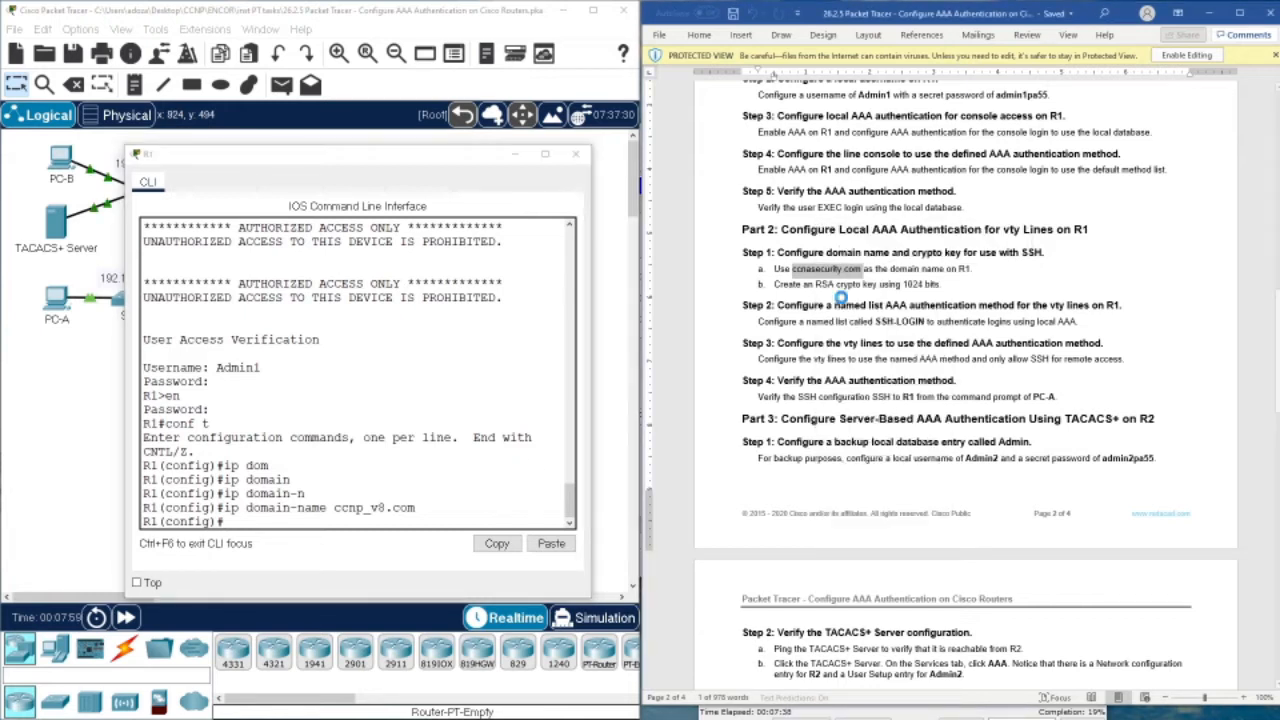
{"action": "left_click", "coordinate": [452, 502]}
{"action": "key", "text": "Up"}
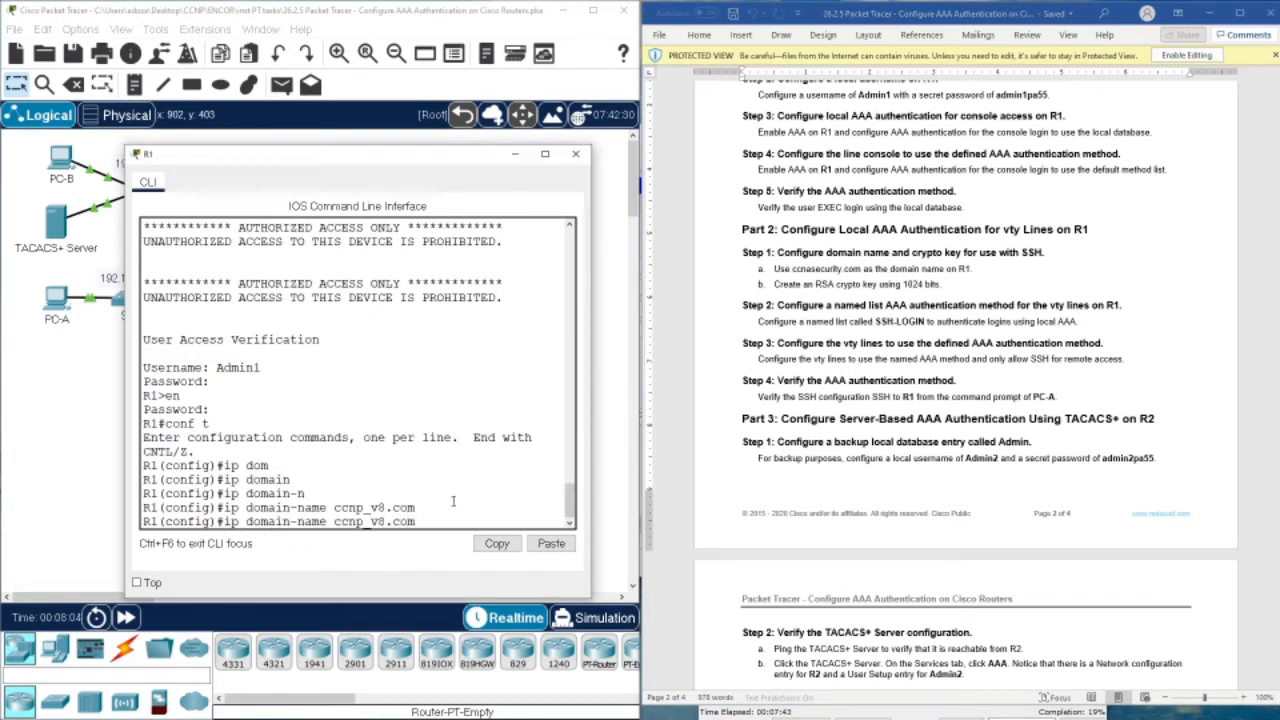
{"action": "key", "text": "Home"}
{"action": "type", "text": "no"}
{"action": "key", "text": "Return"}
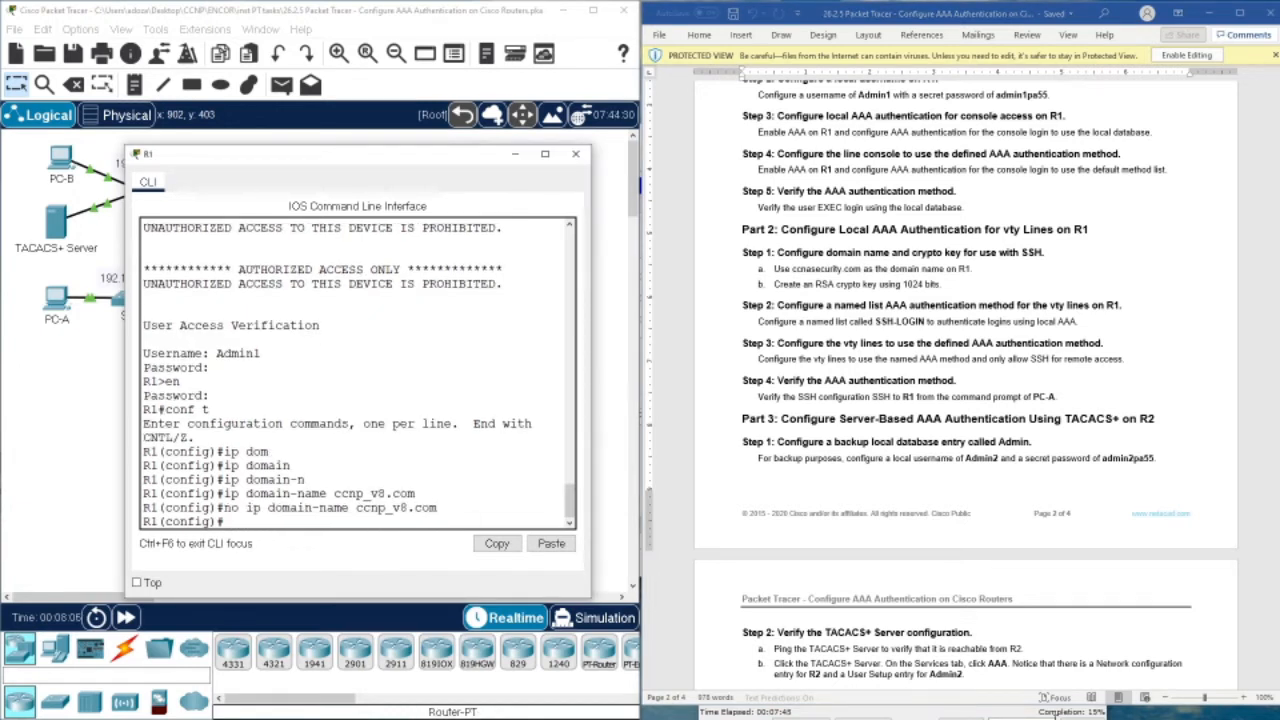
Apply the pasted ccnasecurity.com as R1's domain name
{"action": "key", "text": "Up"}
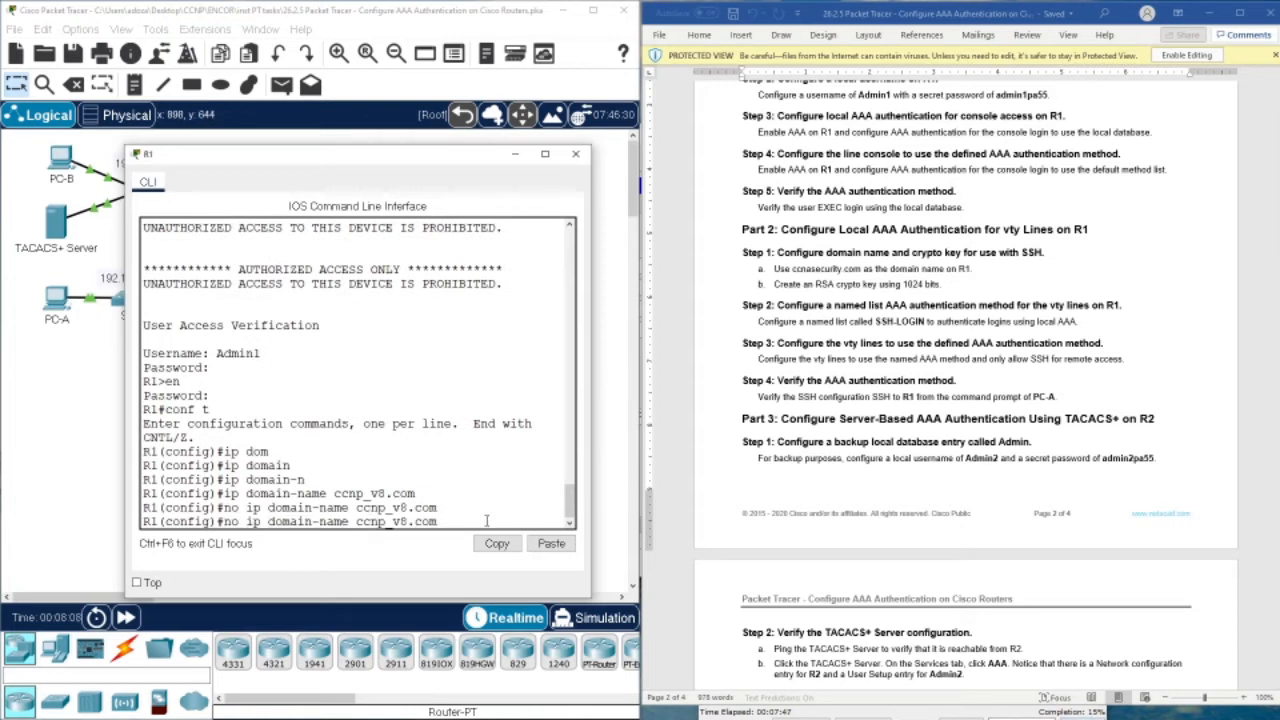
{"action": "key", "text": "Up"}
{"action": "key", "text": "BackSpace"}
{"action": "key", "text": "BackSpace"}
{"action": "key", "text": "BackSpace"}
{"action": "key", "text": "BackSpace"}
{"action": "key", "text": "BackSpace"}
{"action": "key", "text": "BackSpace"}
{"action": "key", "text": "BackSpace"}
{"action": "key", "text": "BackSpace"}
{"action": "key", "text": "BackSpace"}
{"action": "key", "text": "BackSpace"}
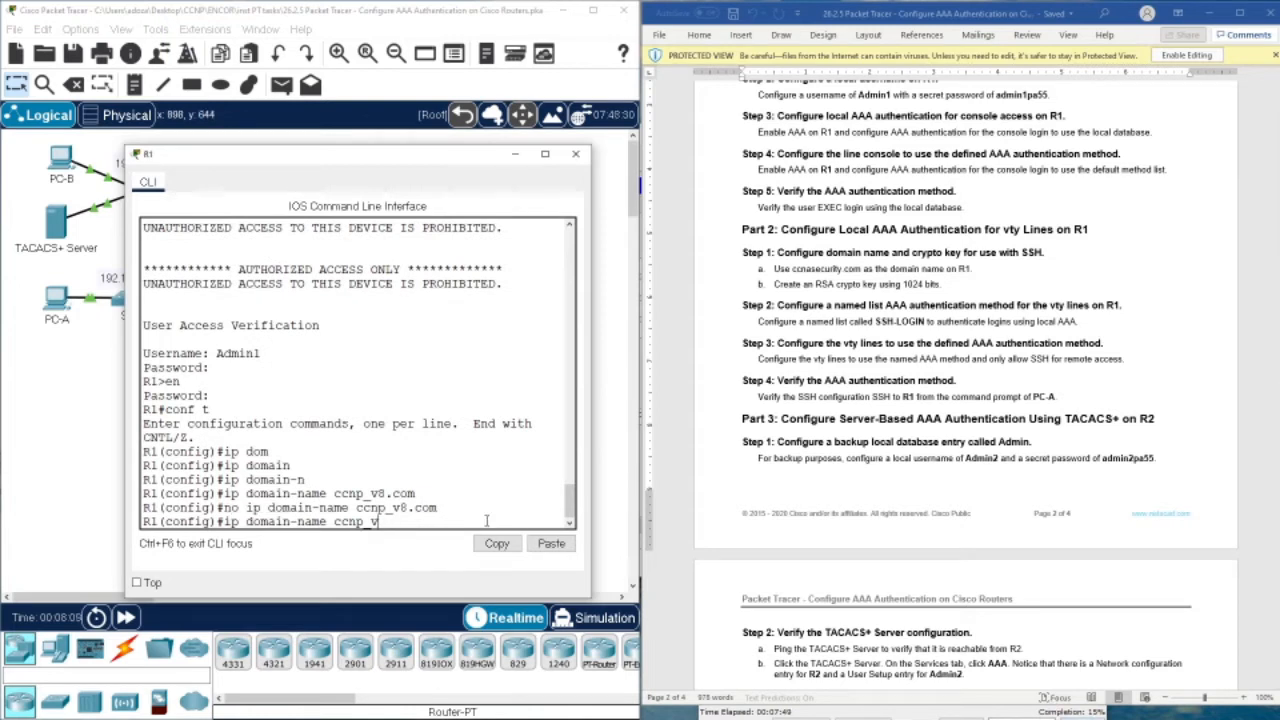
{"action": "key", "text": "BackSpace"}
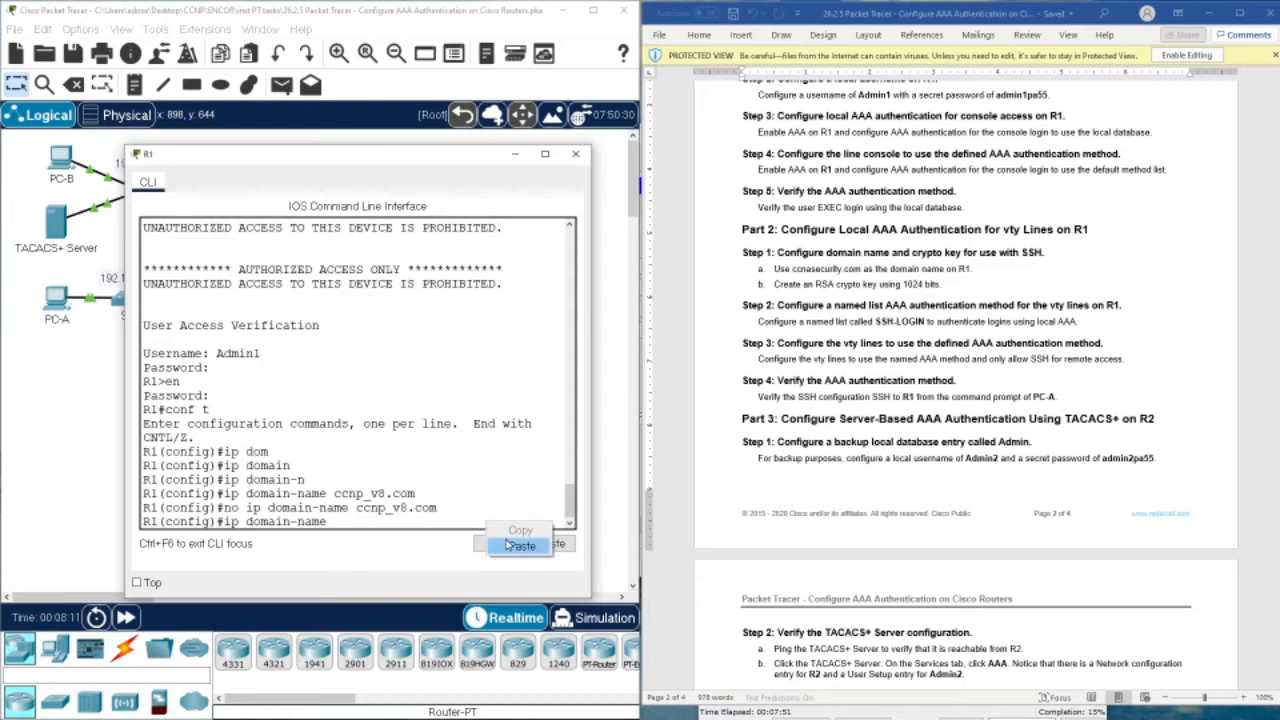
{"action": "left_click", "coordinate": [515, 544]}
{"action": "key", "text": "Return"}
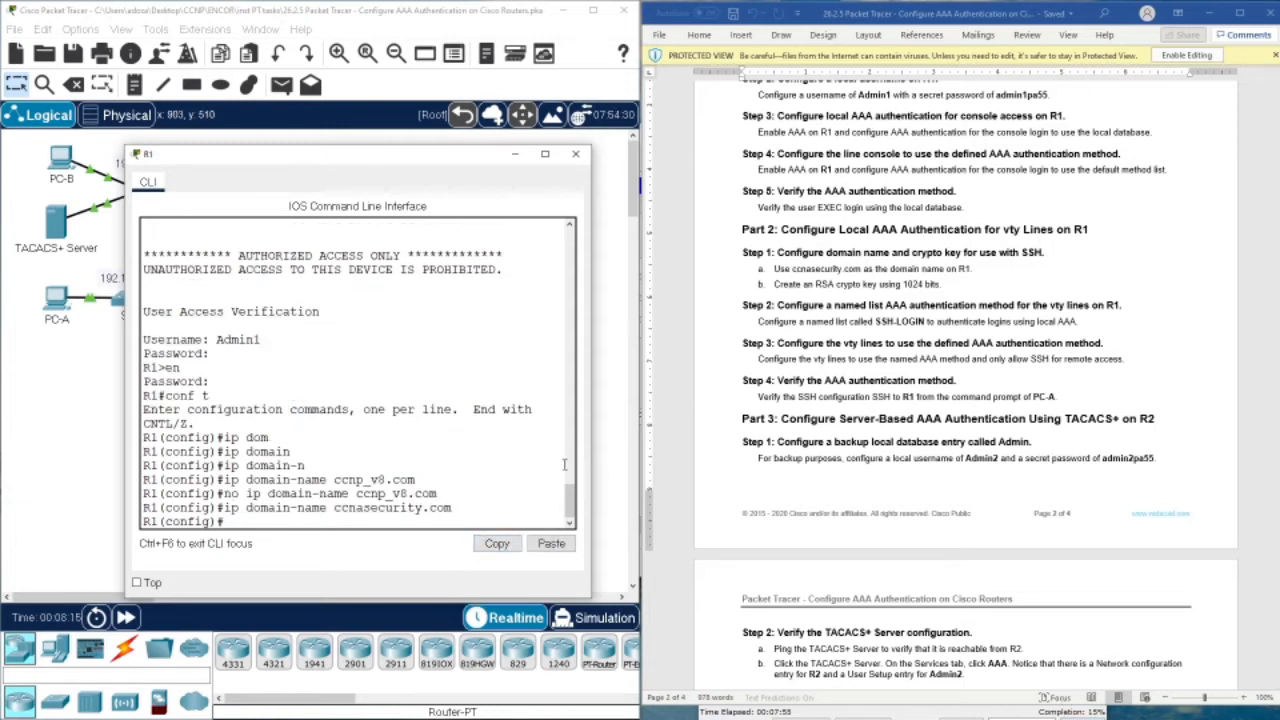
Remove the ccnasecurity.com domain name with no ip domain-name
{"action": "key", "text": "Up"}
{"action": "key", "text": "BackSpace"}
{"action": "key", "text": "BackSpace"}
{"action": "key", "text": "BackSpace"}
{"action": "key", "text": "BackSpace"}
{"action": "key", "text": "BackSpace"}
{"action": "key", "text": "BackSpace"}
{"action": "key", "text": "BackSpace"}
{"action": "key", "text": "BackSpace"}
{"action": "key", "text": "BackSpace"}
{"action": "key", "text": "BackSpace"}
{"action": "key", "text": "BackSpace"}
{"action": "key", "text": "BackSpace"}
{"action": "key", "text": "BackSpace"}
{"action": "key", "text": "BackSpace"}
{"action": "key", "text": "BackSpace"}
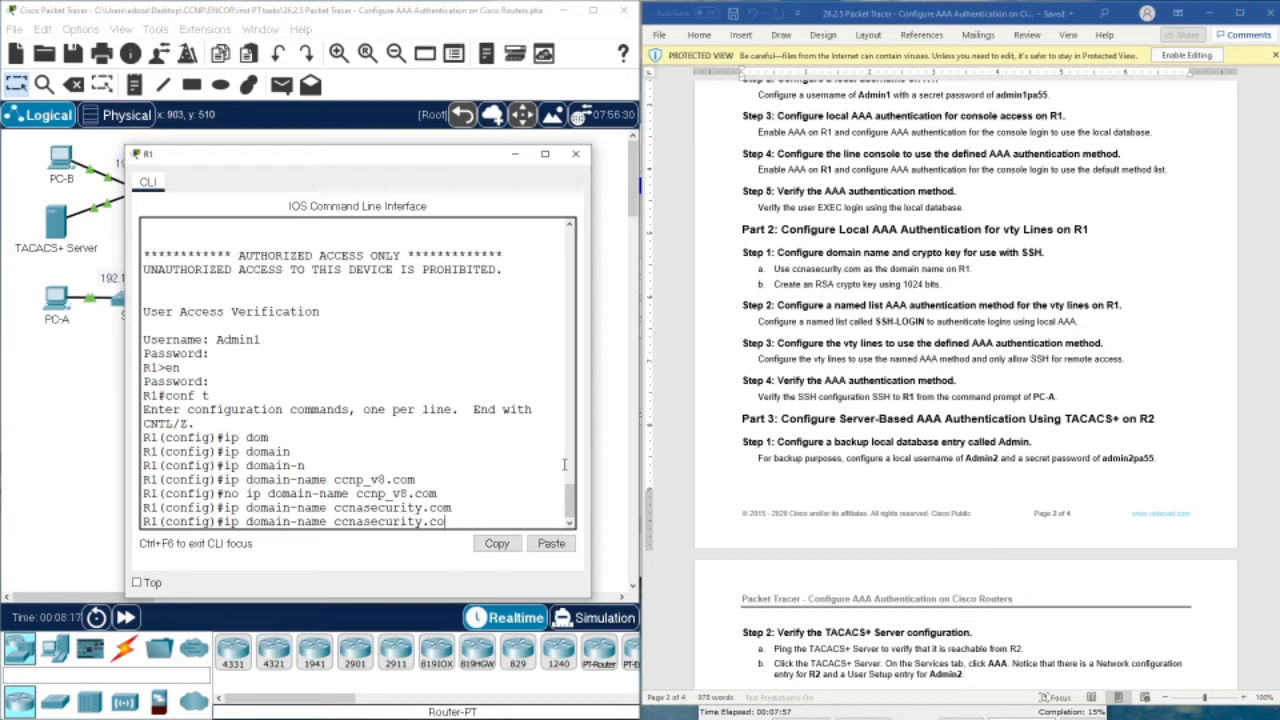
{"action": "key", "text": "Up"}
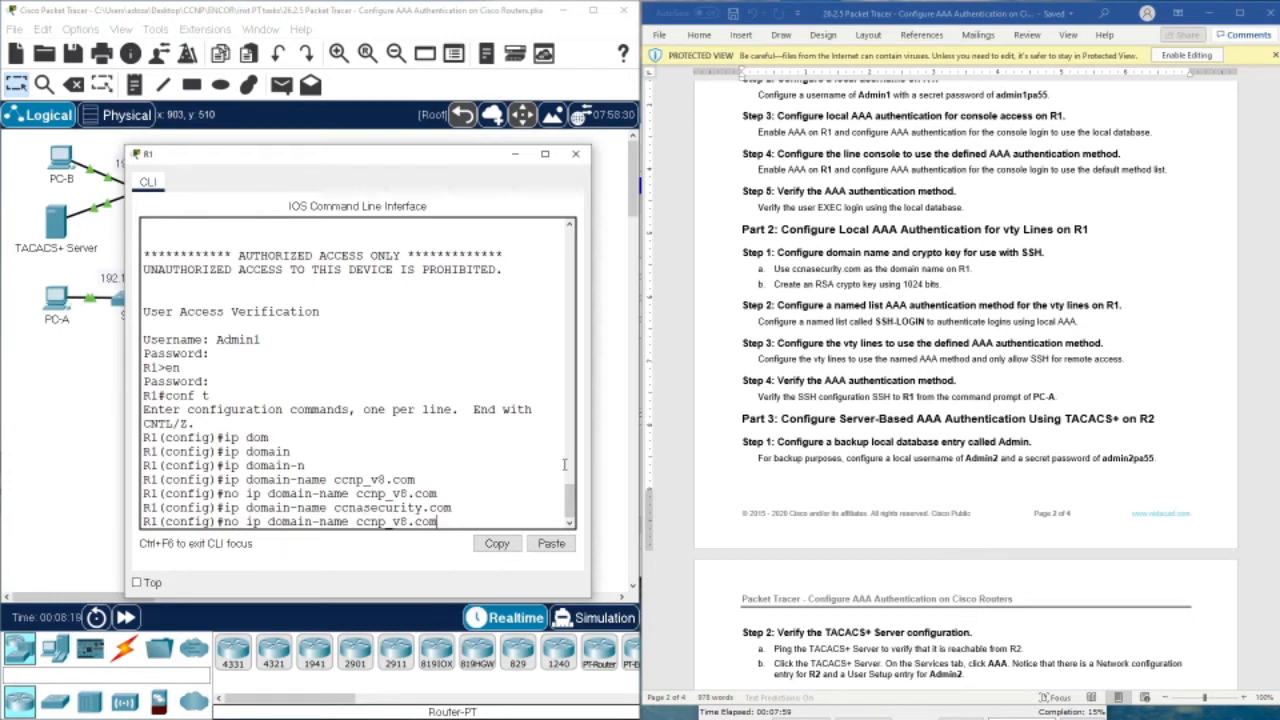
{"action": "key", "text": "Down"}
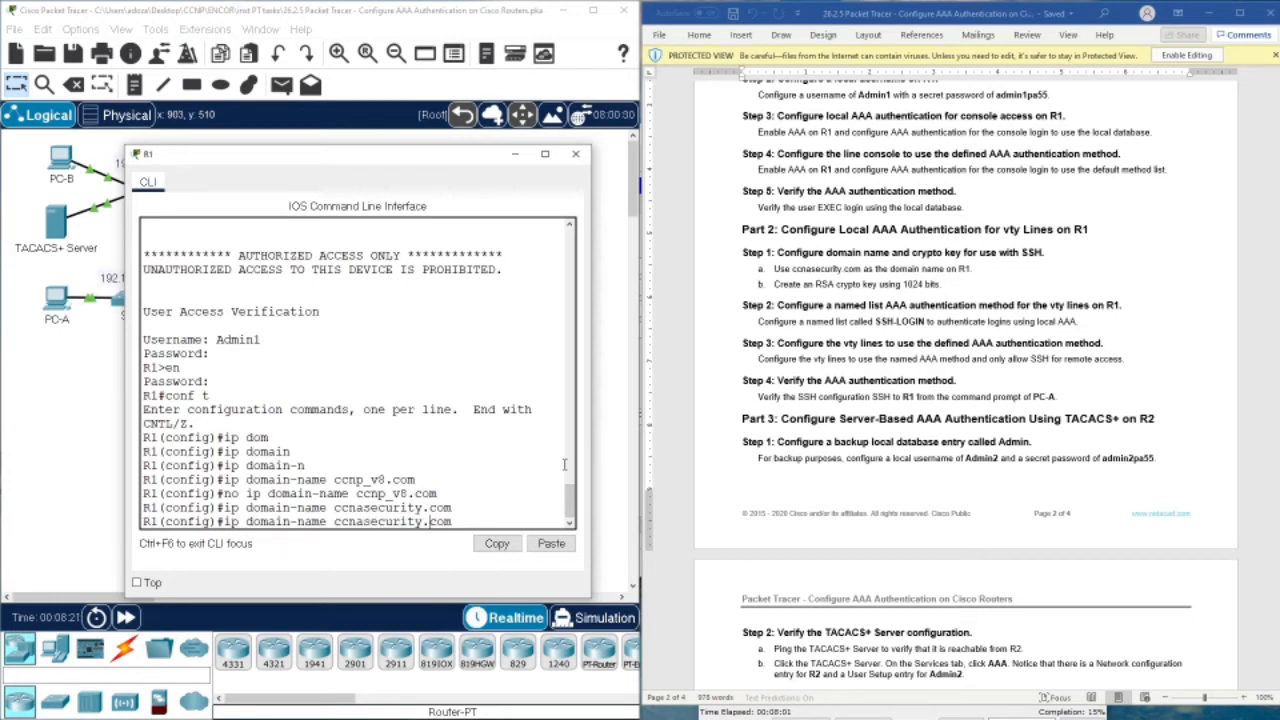
{"action": "key", "text": "Left"}
{"action": "key", "text": "Left"}
{"action": "key", "text": "Left"}
{"action": "key", "text": "Left"}
{"action": "key", "text": "Left"}
{"action": "key", "text": "Left"}
{"action": "key", "text": "Left"}
{"action": "key", "text": "Left"}
{"action": "key", "text": "Left"}
{"action": "key", "text": "Left"}
{"action": "key", "text": "Left"}
{"action": "key", "text": "Left"}
{"action": "key", "text": "Left"}
{"action": "key", "text": "Left"}
{"action": "key", "text": "Left"}
{"action": "key", "text": "Left"}
{"action": "key", "text": "ctrl+a"}
{"action": "type", "text": "no"}
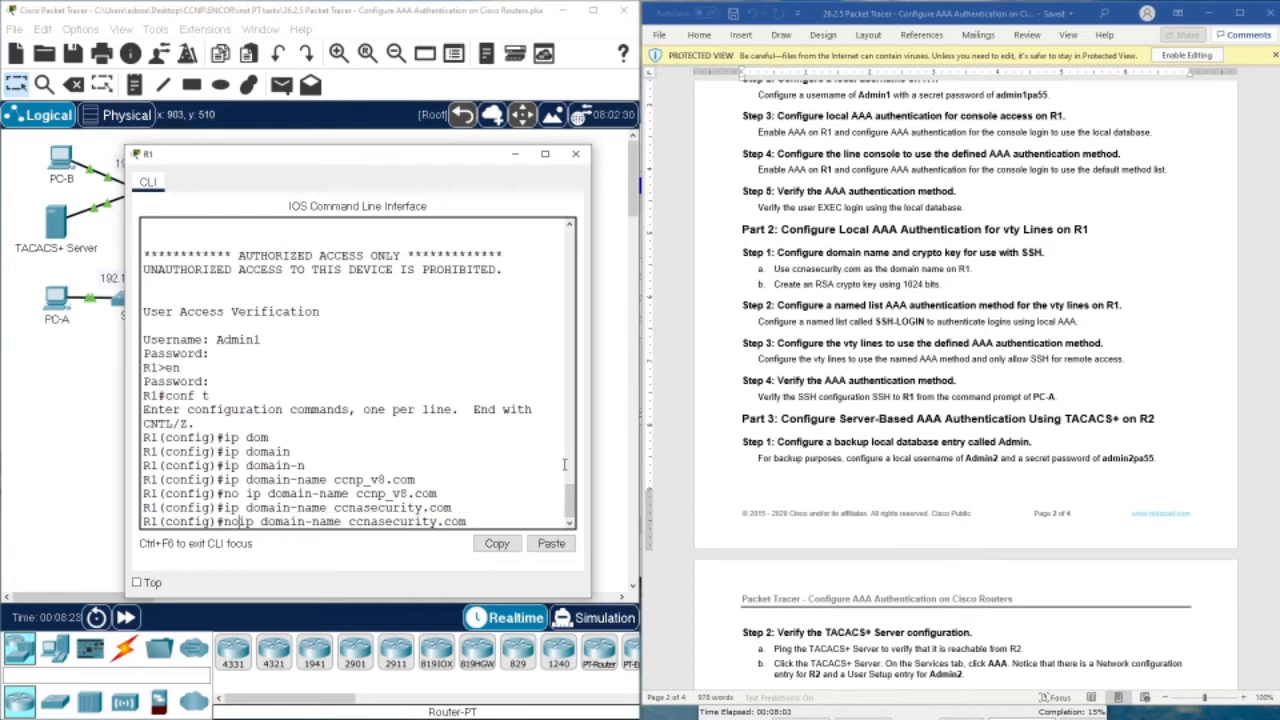
{"action": "key", "text": "Return"}
{"action": "key", "text": "Return"}
Reapply ccnp_v8.com as R1's domain name
{"action": "key", "text": "Up"}
{"action": "key", "text": "Up"}
{"action": "key", "text": "Up"}
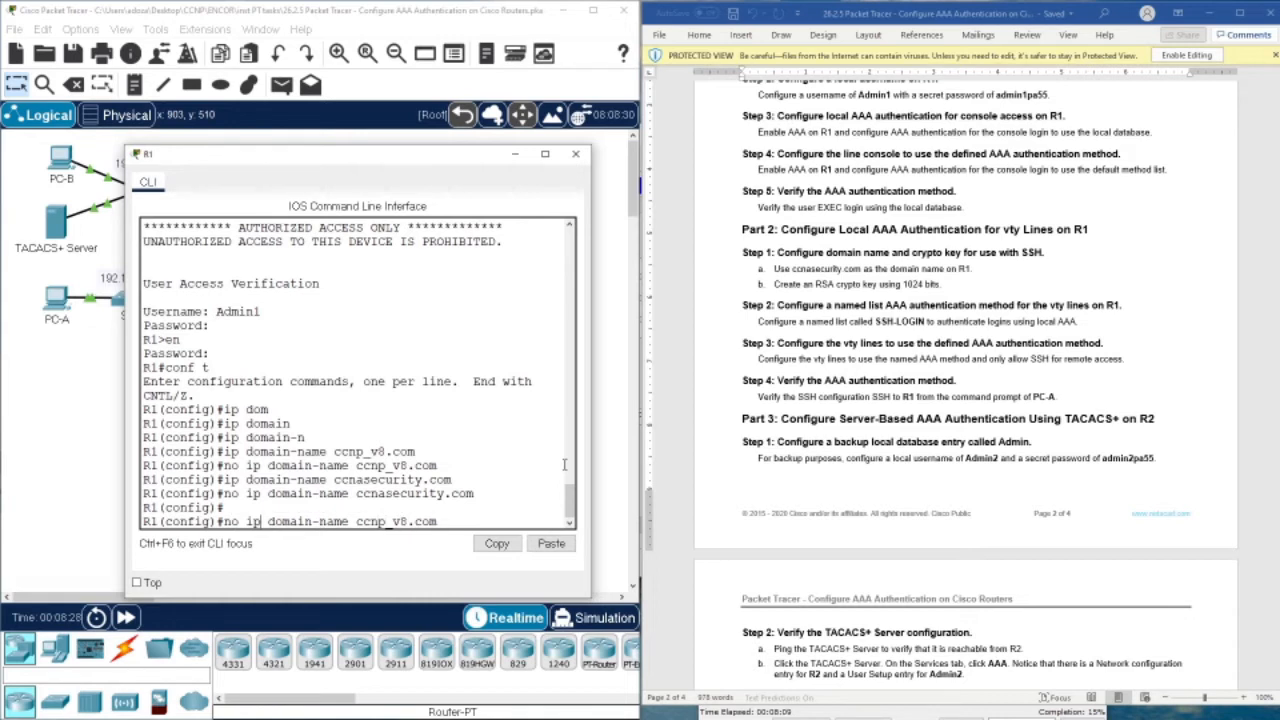
{"action": "key", "text": "Left"}
{"action": "key", "text": "Left"}
{"action": "key", "text": "BackSpace"}
{"action": "key", "text": "BackSpace"}
{"action": "key", "text": "BackSpace"}
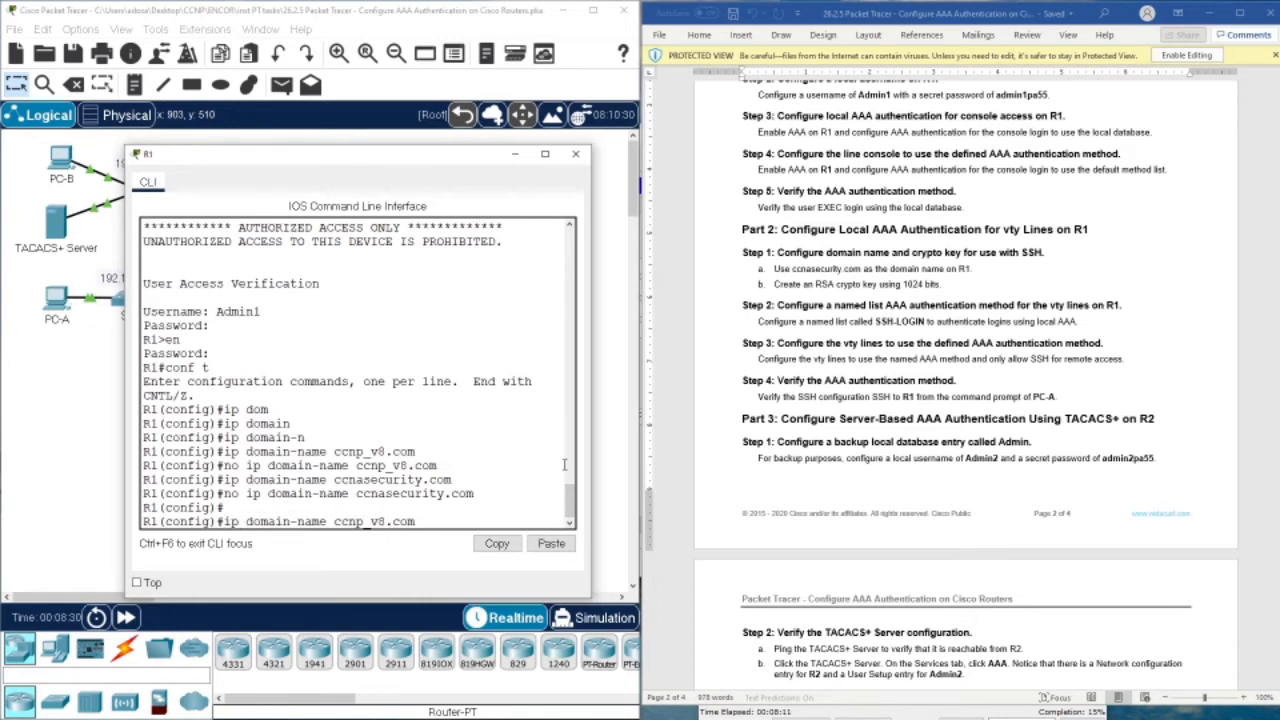
{"action": "key", "text": "Return"}
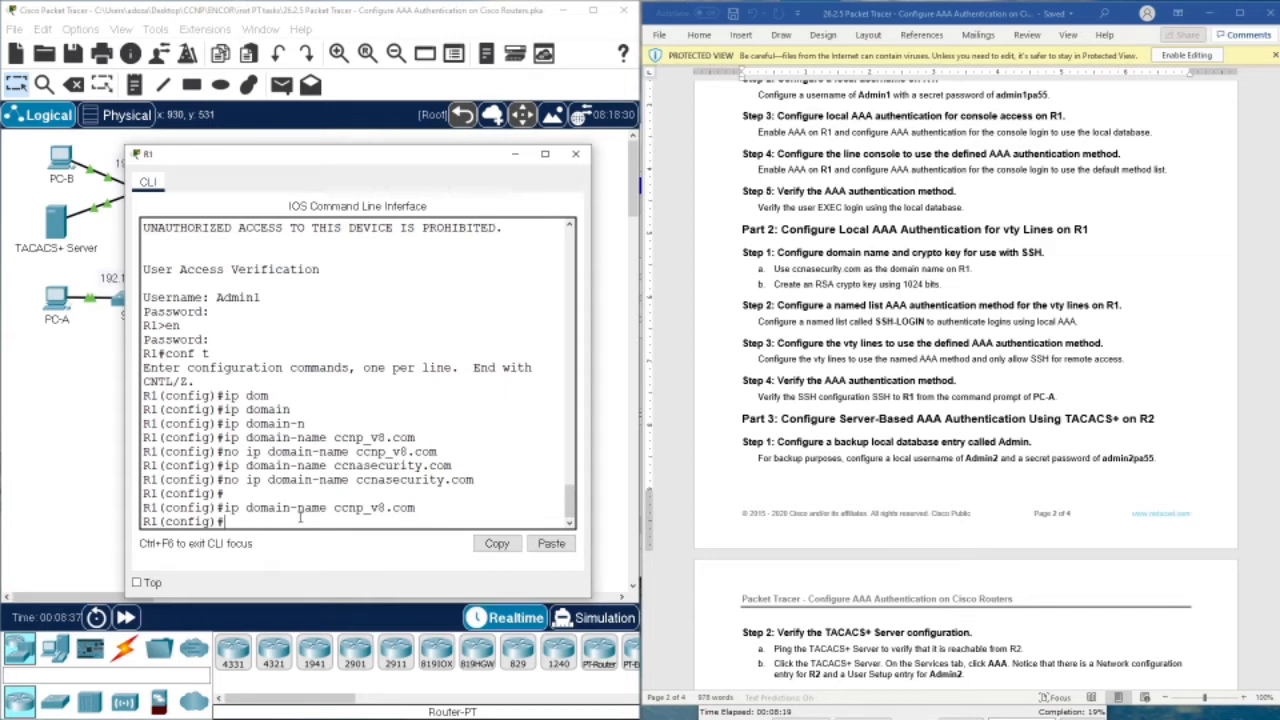
Run crypto key generate rsa on R1 with a 1024-bit modulus
{"action": "type", "text": "cr"}
{"action": "key", "text": "Tab"}
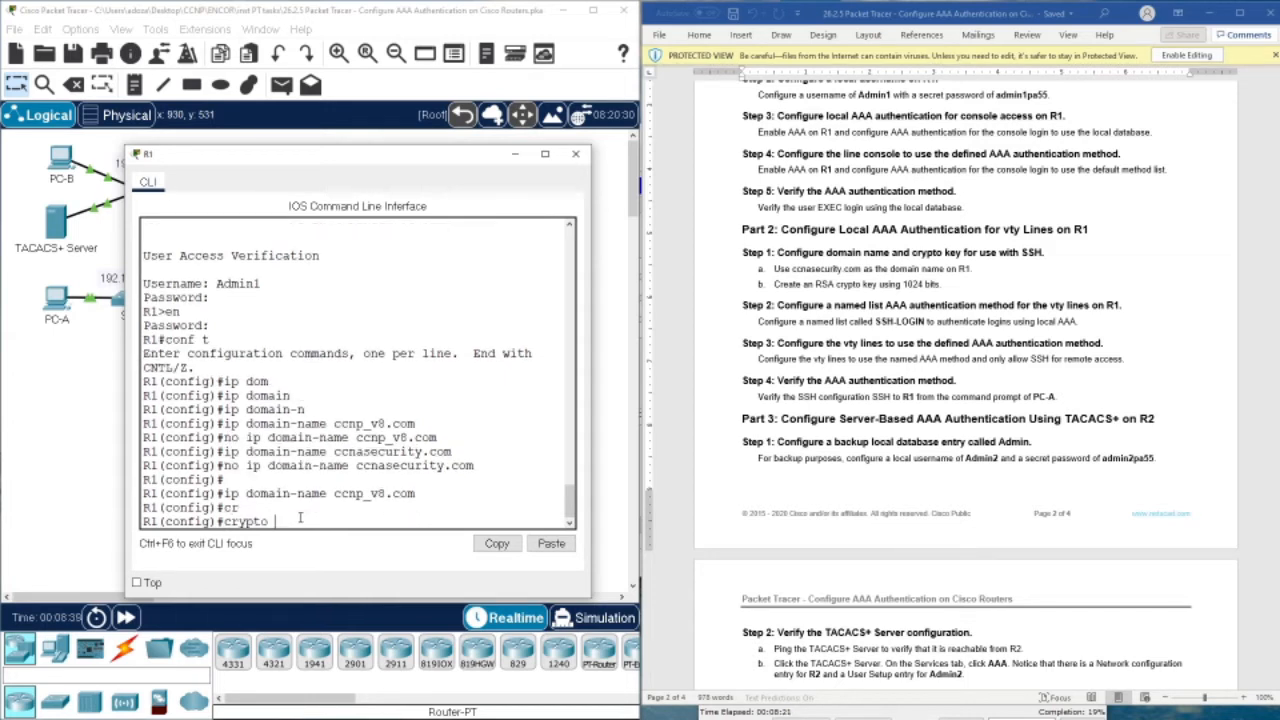
{"action": "type", "text": "ke"}
{"action": "key", "text": "Tab"}
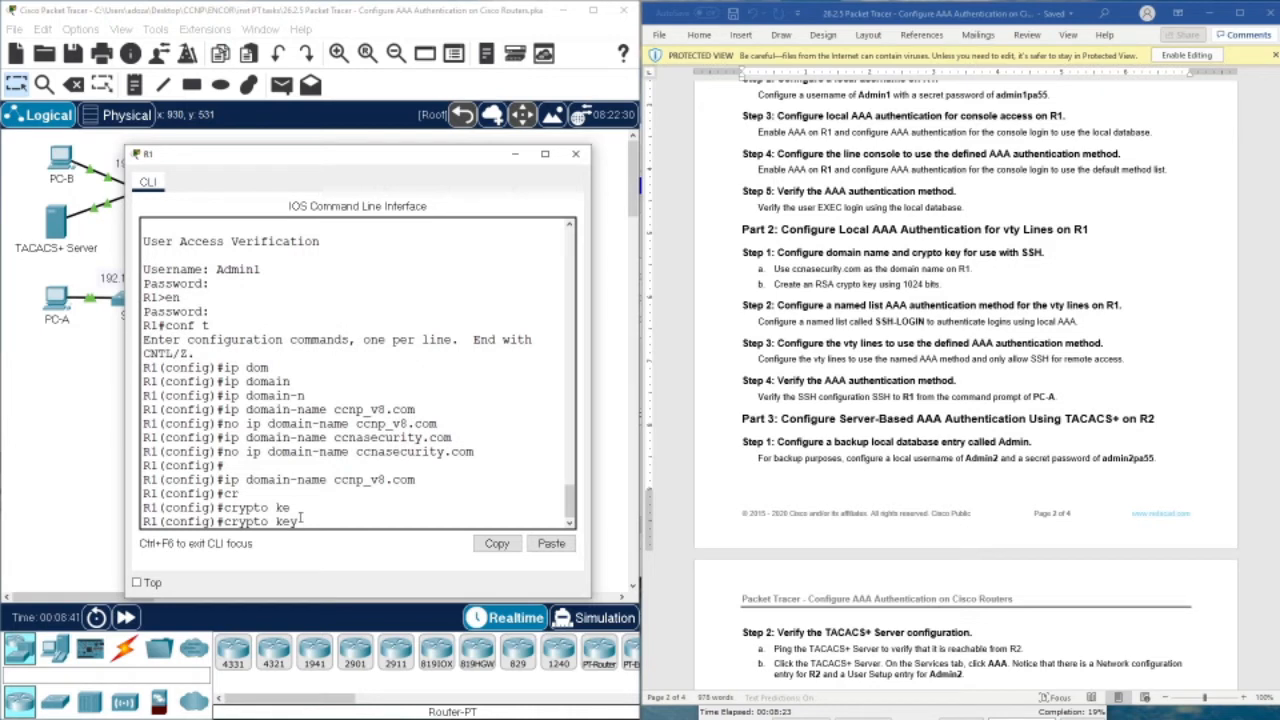
{"action": "type", "text": "ge"}
{"action": "key", "text": "Tab"}
{"action": "type", "text": "rsa"}
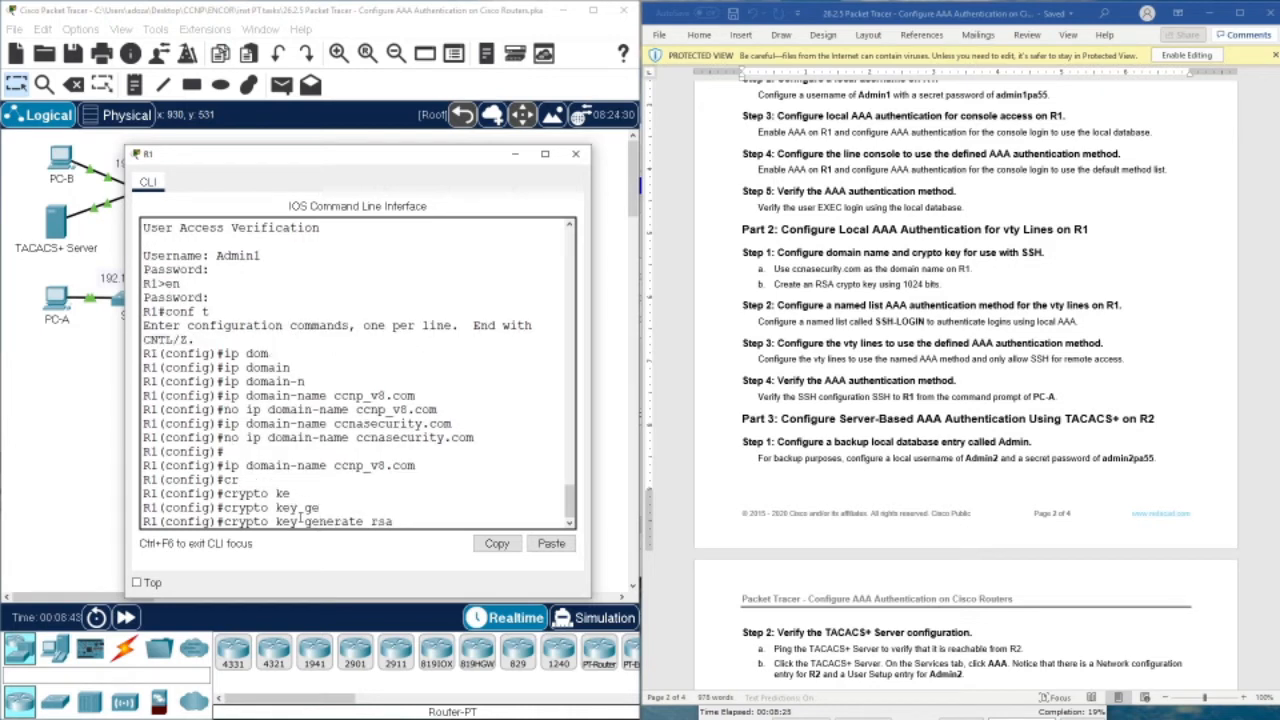
{"action": "key", "text": "Return"}
{"action": "type", "text": "1024"}
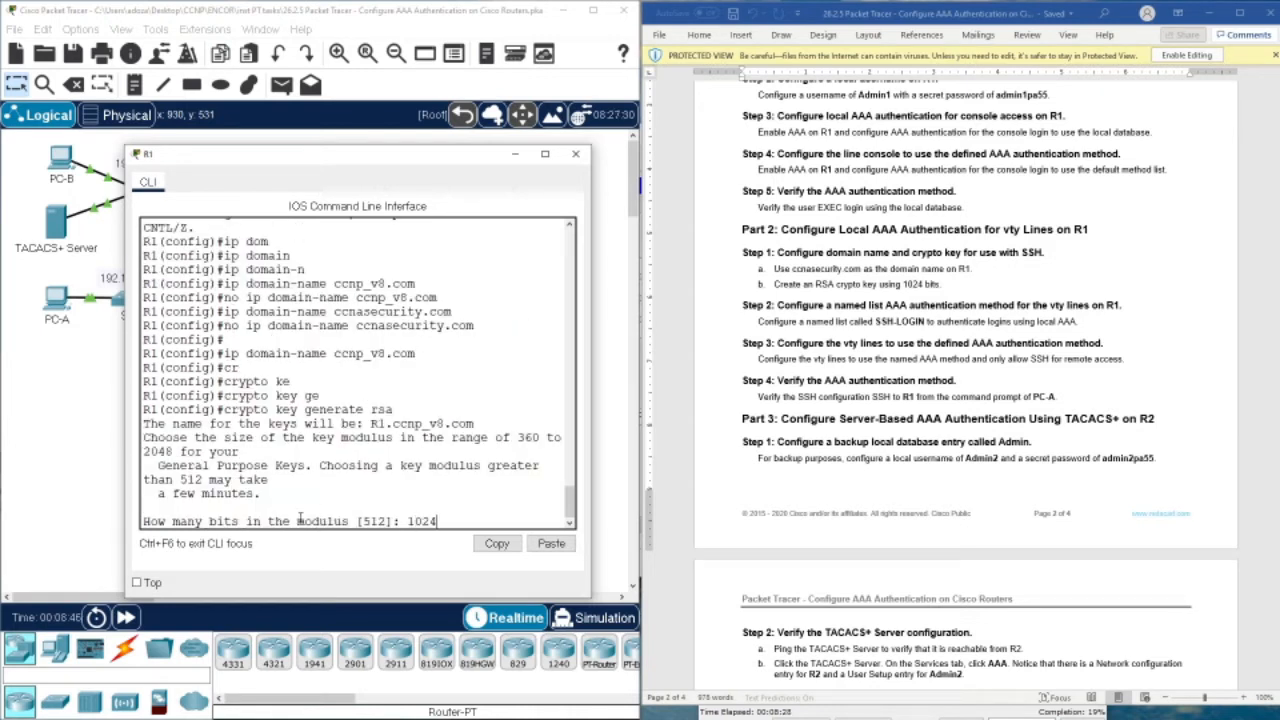
{"action": "key", "text": "Return"}
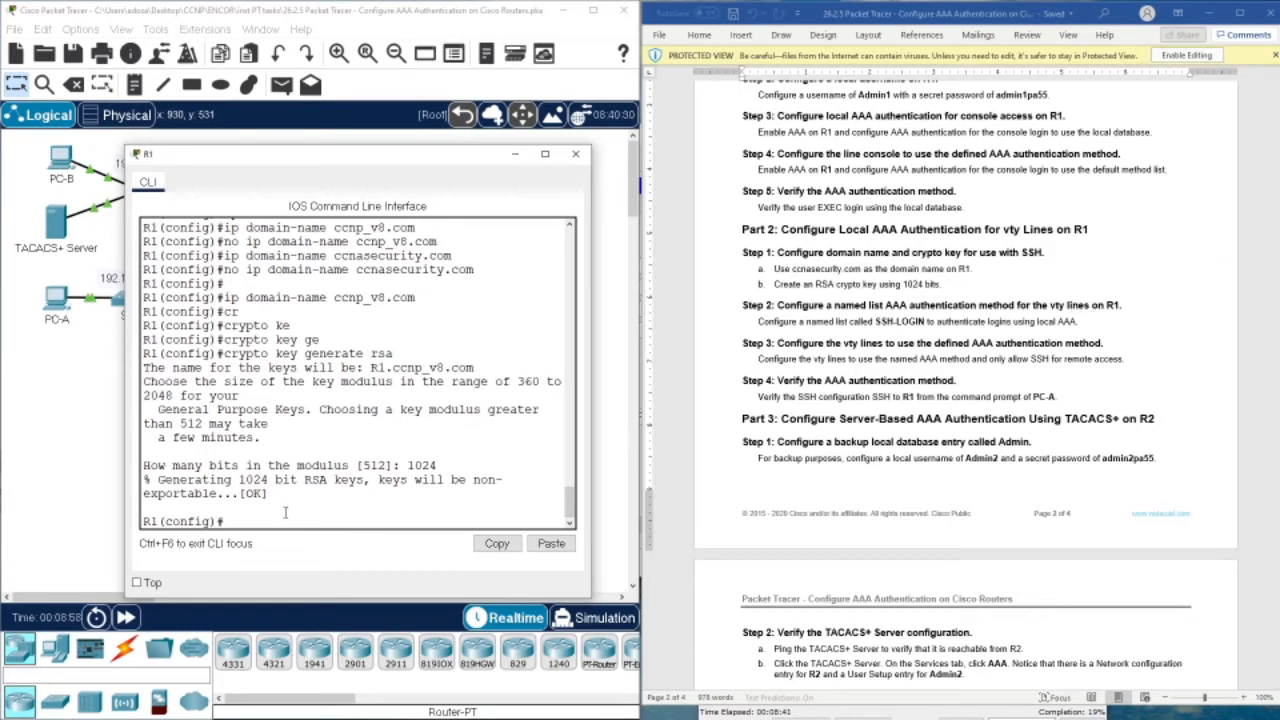
Enter aaa authentication login SSH-LOGIN local on R1
{"action": "type", "text": "aaa auth"}
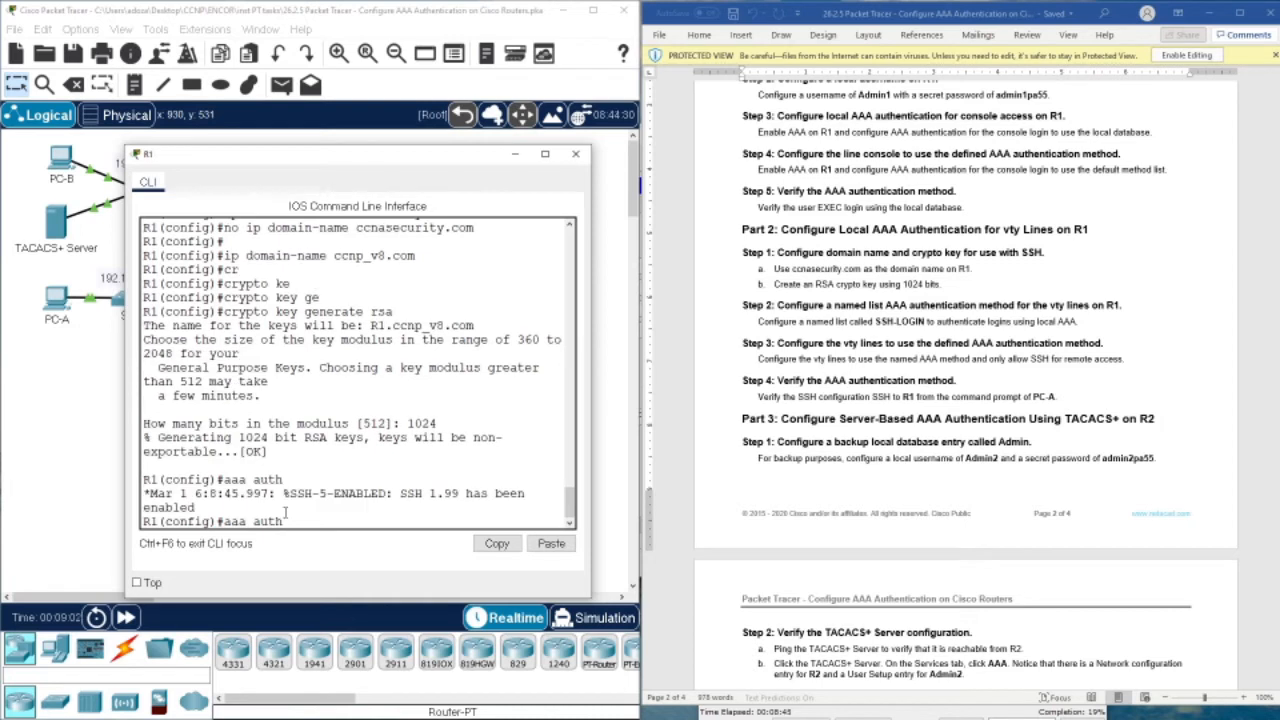
{"action": "type", "text": "en"}
{"action": "key", "text": "Tab"}
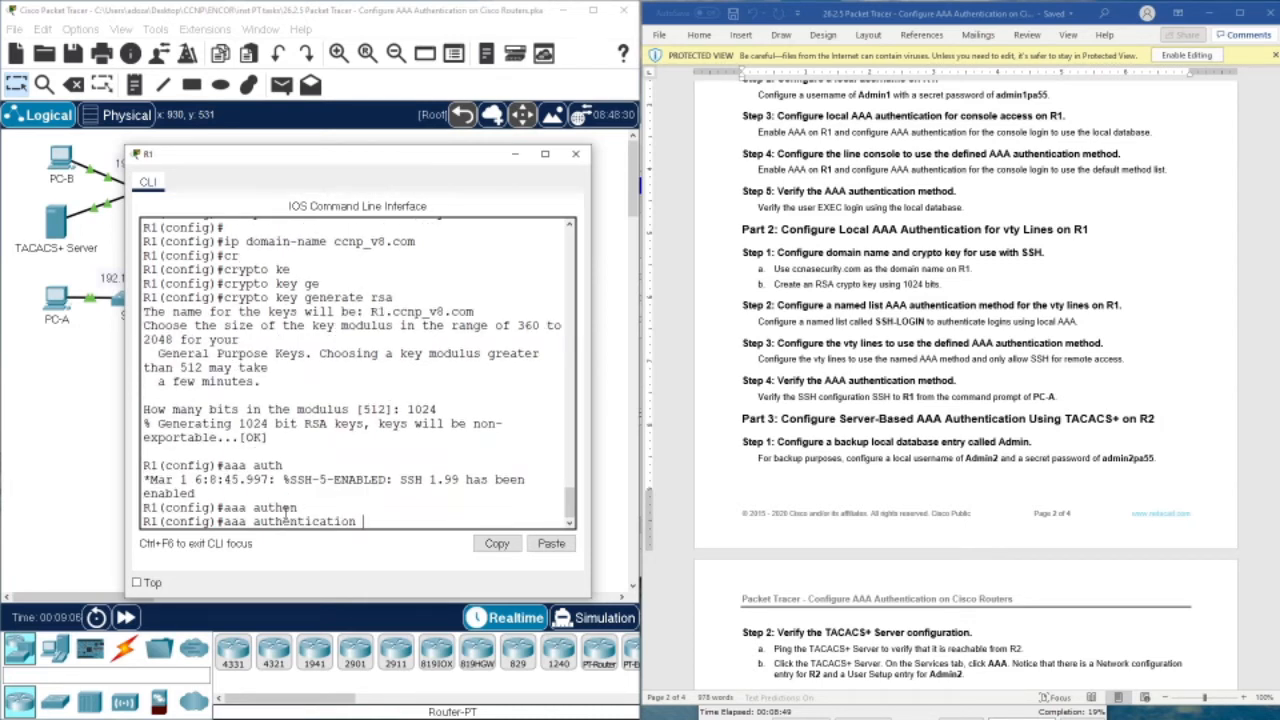
{"action": "type", "text": "log"}
{"action": "key", "text": "Tab"}
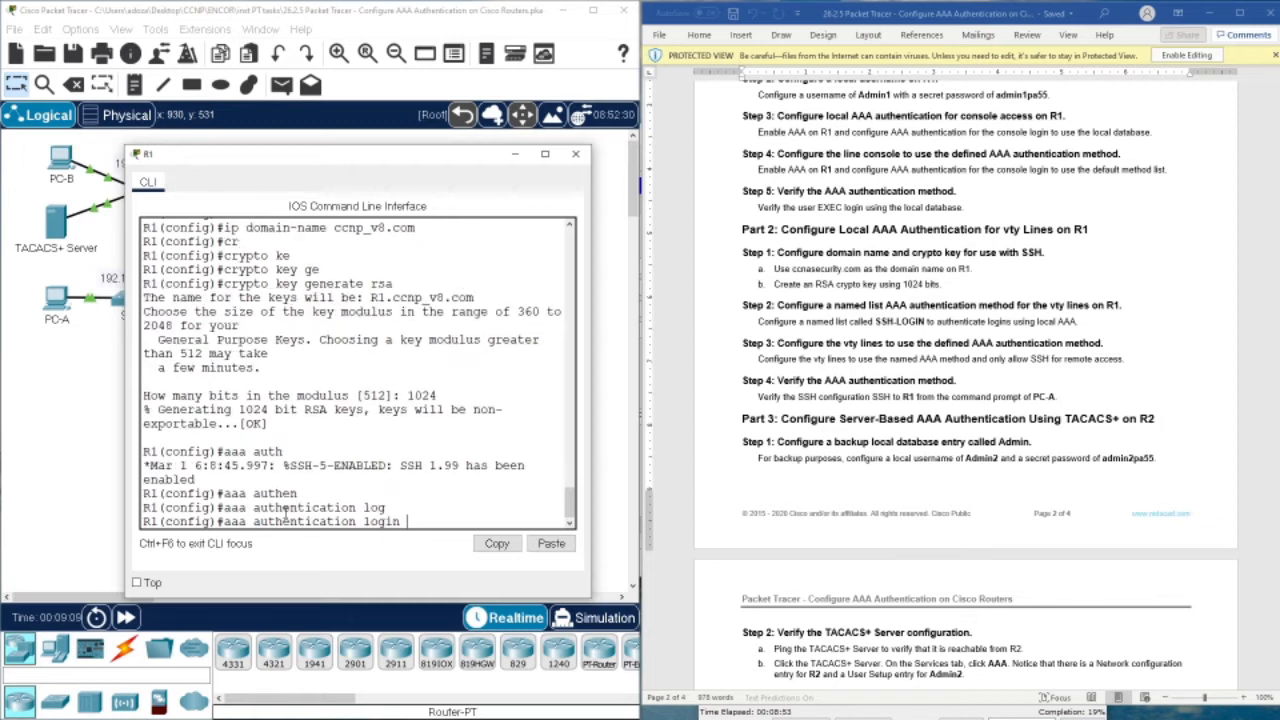
{"action": "type", "text": "SSH-LOGIN local"}
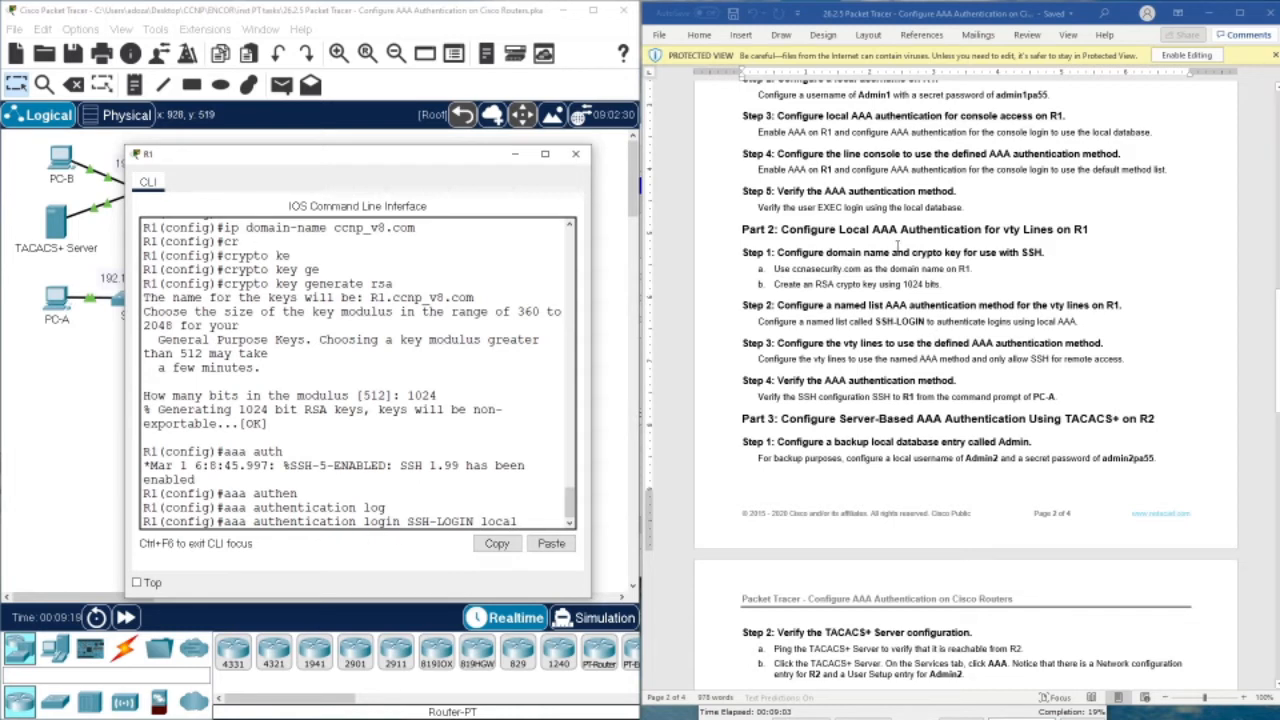
{"action": "left_click_drag", "start_coordinate": [875, 322], "coordinate": [926, 322]}
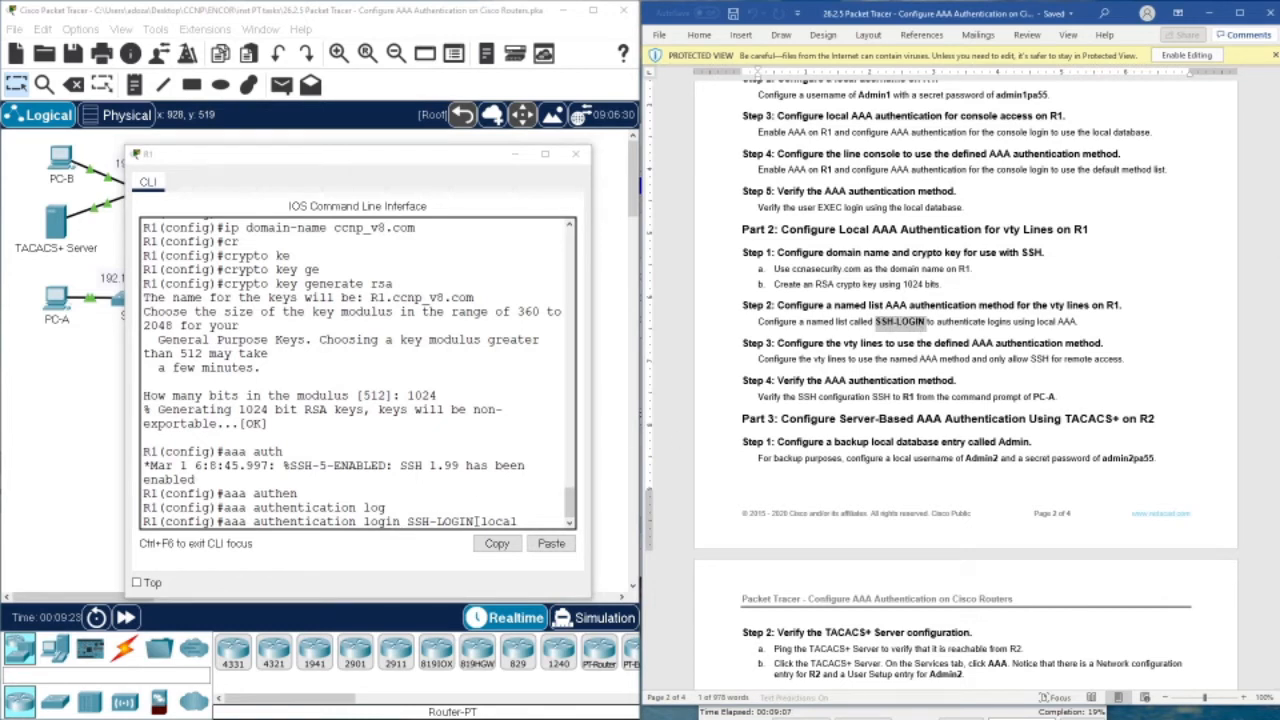
{"action": "left_click", "coordinate": [518, 518]}
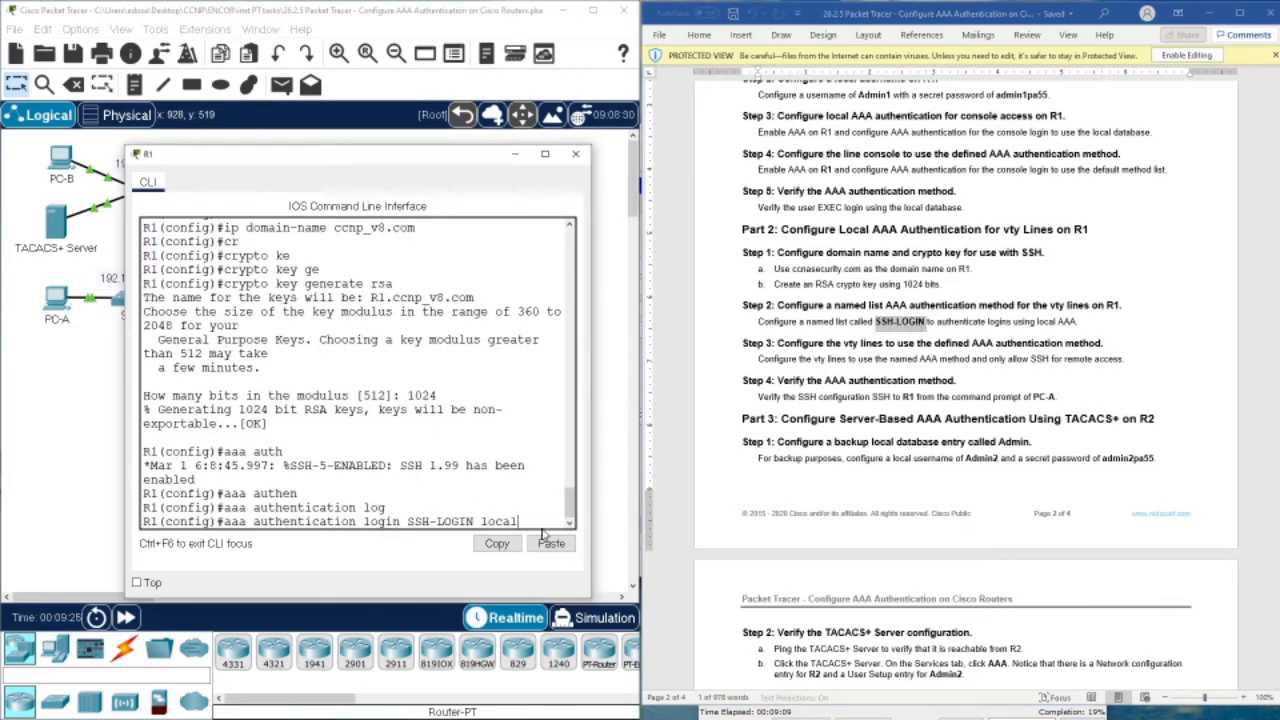
{"action": "key", "text": "Return"}
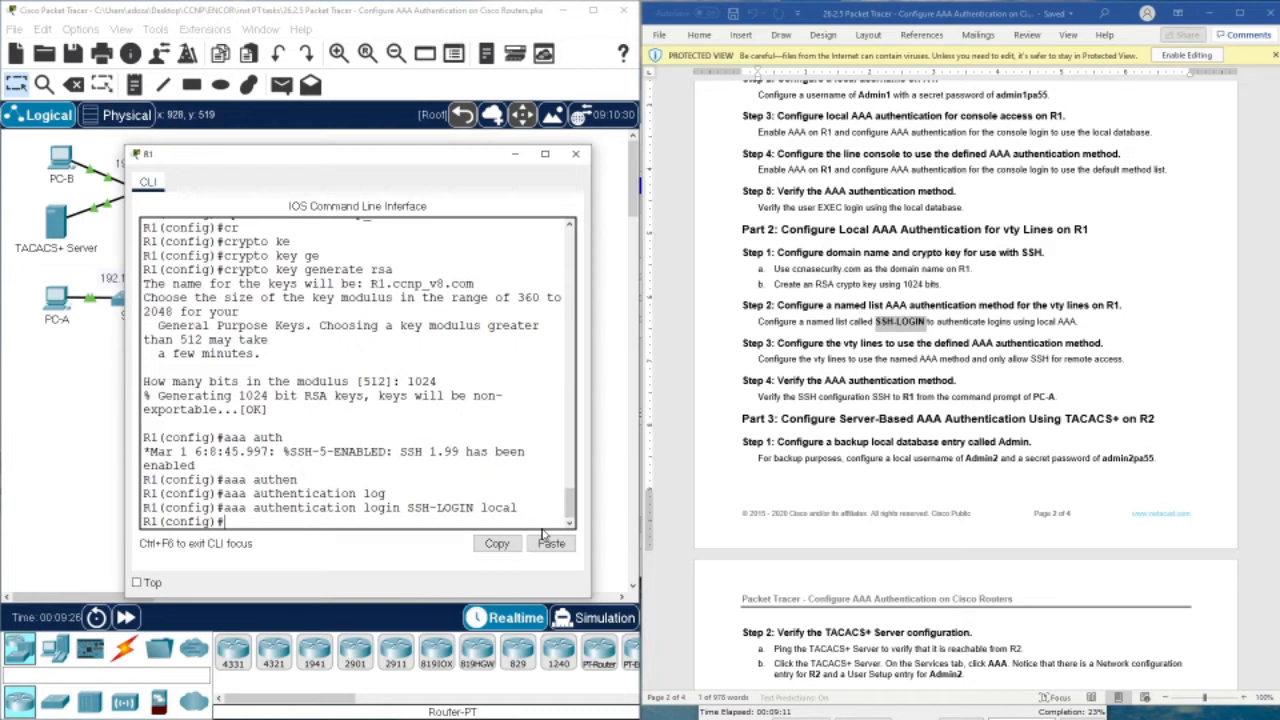
{"action": "type", "text": "line vty 0 4"}
Apply login authentication SSH-LOGIN to vty lines 0 4, pasting the list name
{"action": "key", "text": "Return"}
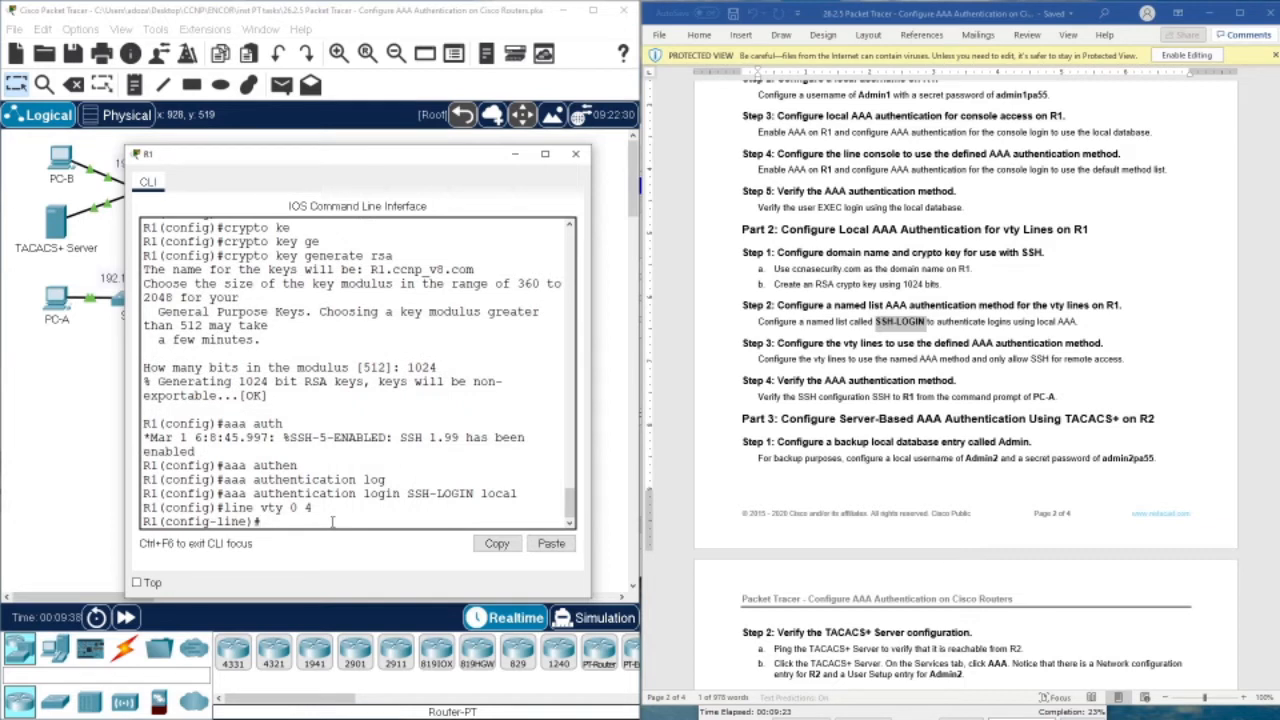
{"action": "type", "text": "log"}
{"action": "key", "text": "Tab"}
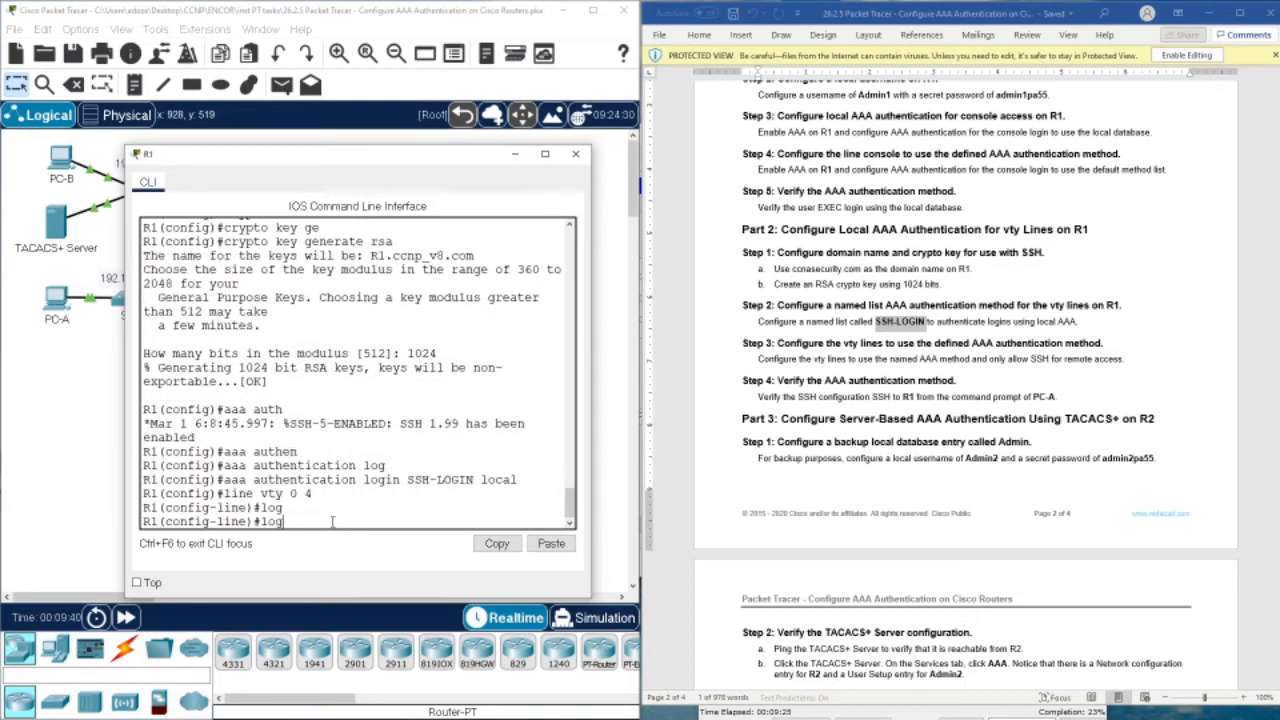
{"action": "type", "text": "in auth"}
{"action": "key", "text": "Tab"}
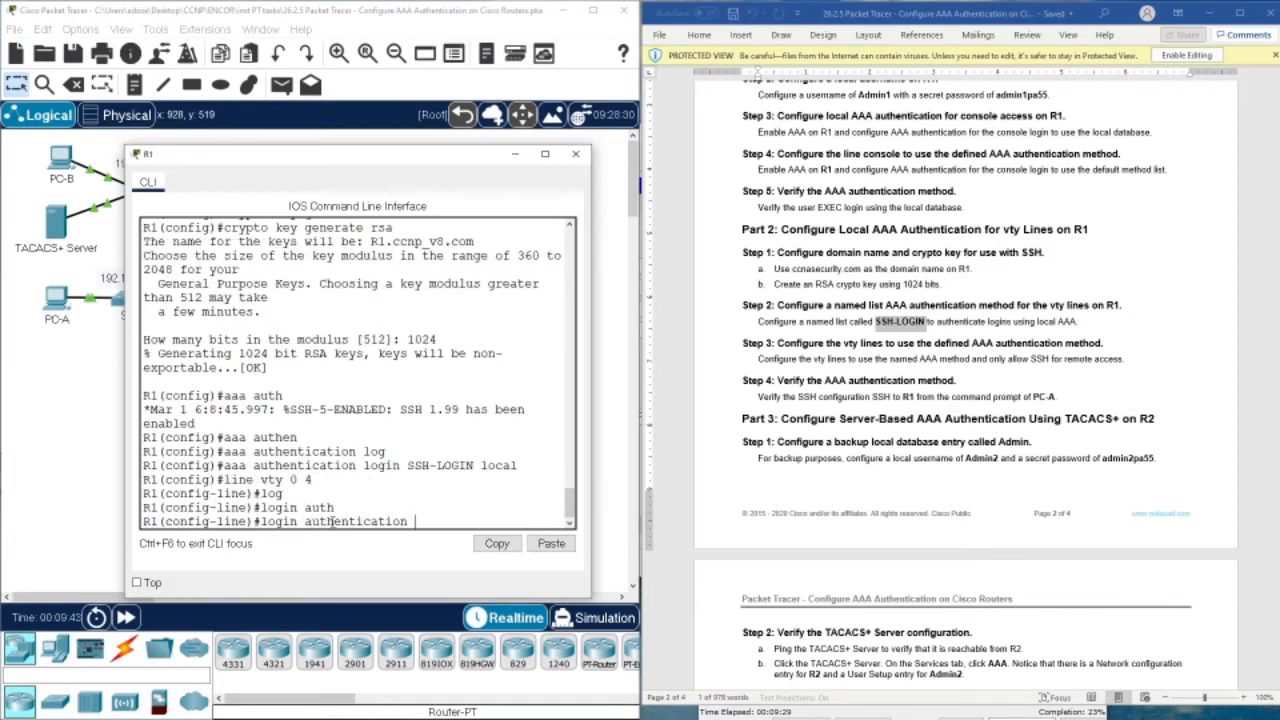
{"action": "left_click_drag", "start_coordinate": [407, 465], "coordinate": [477, 465]}
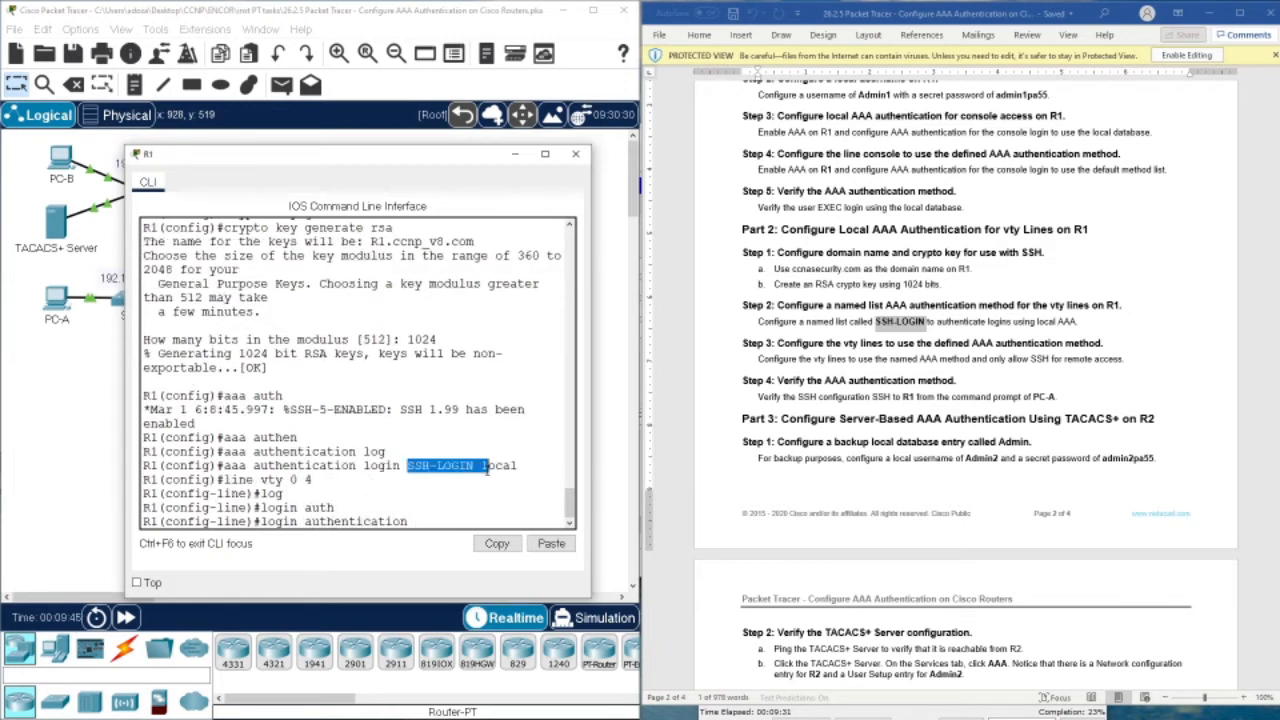
{"action": "right_click", "coordinate": [467, 467]}
{"action": "left_click", "coordinate": [486, 476]}
{"action": "right_click", "coordinate": [451, 526]}
{"action": "left_click", "coordinate": [472, 550]}
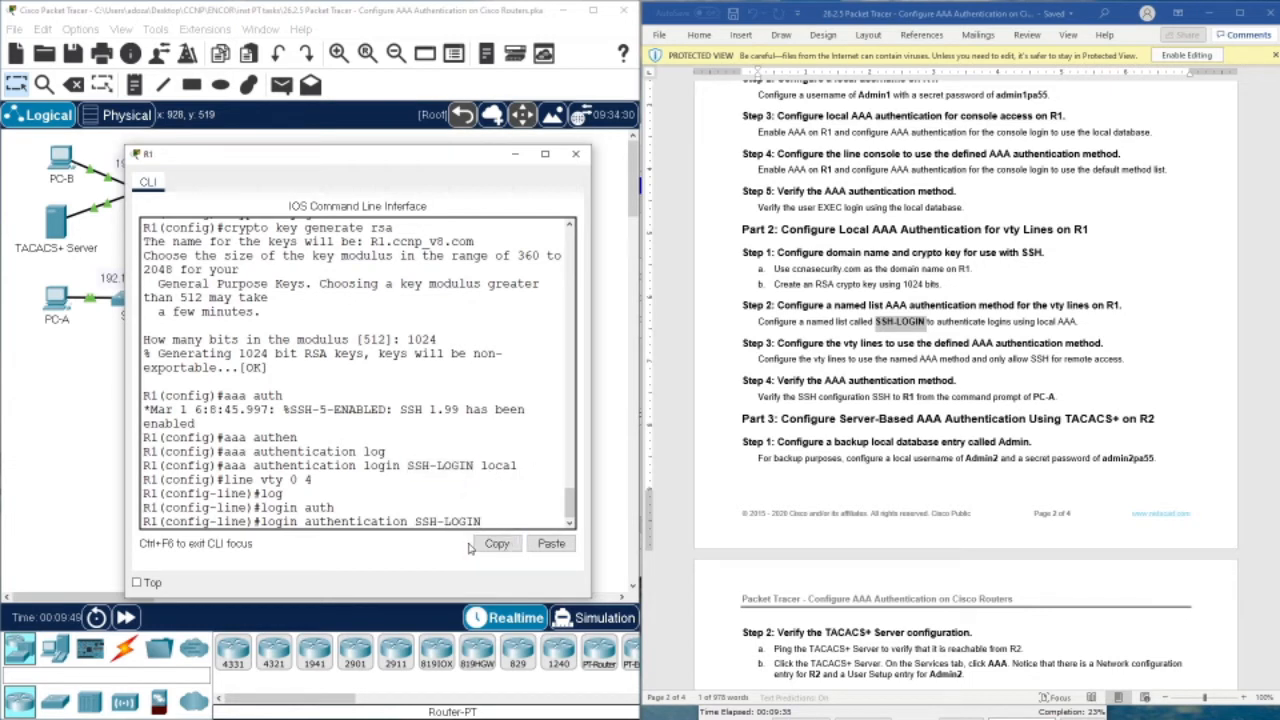
{"action": "key", "text": "Return"}
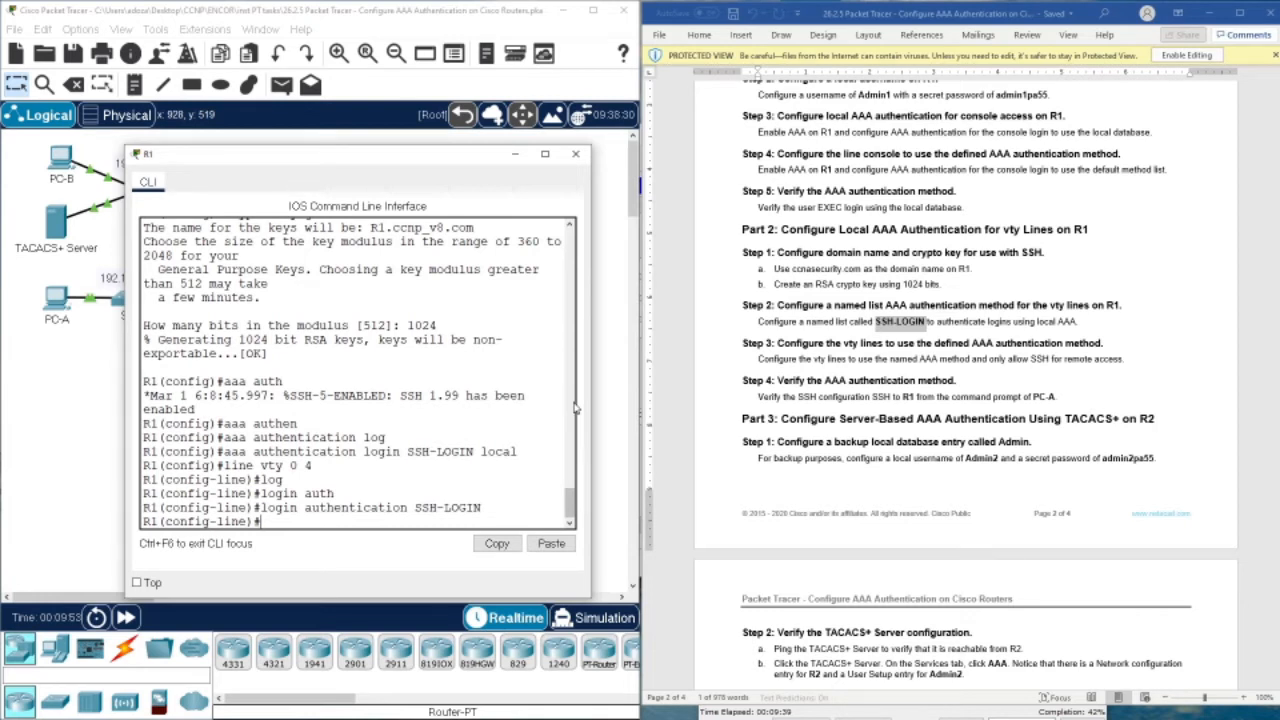
Restrict the vty lines to transport input ssh and leave configuration mode with end
{"action": "type", "text": "tr"}
{"action": "key", "text": "Tab"}
{"action": "type", "text": "in"}
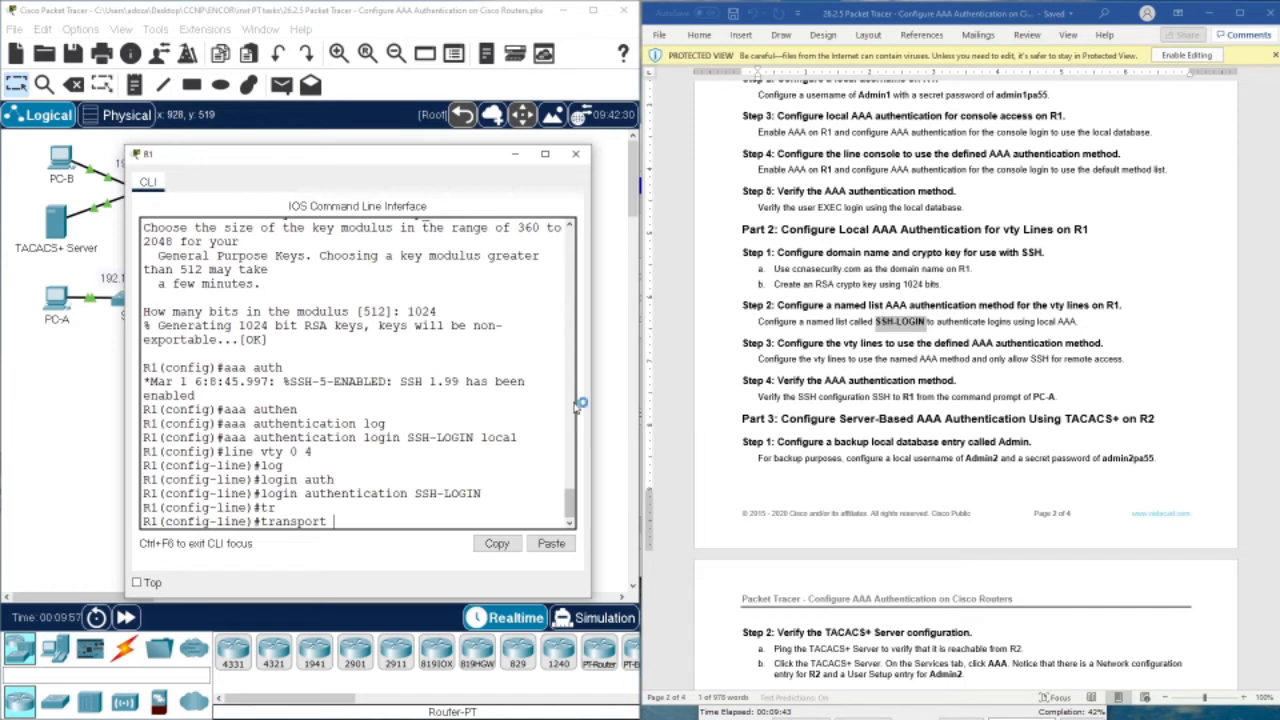
{"action": "key", "text": "Tab"}
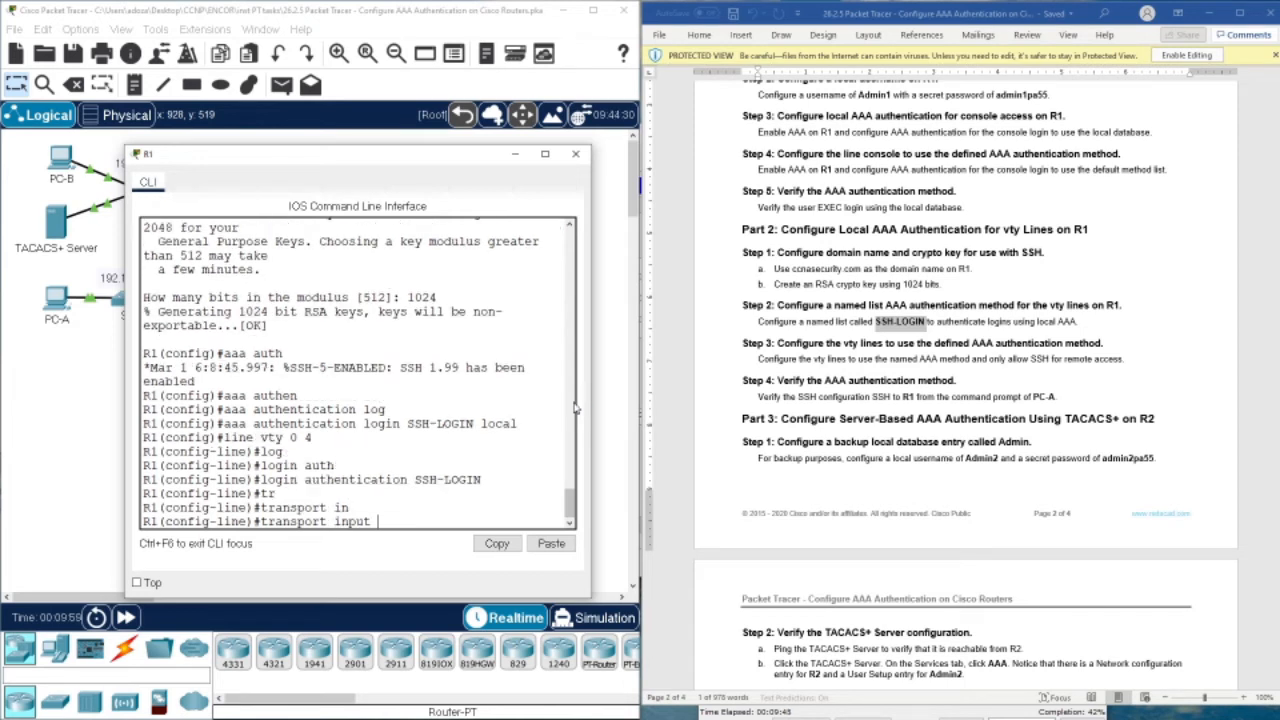
{"action": "type", "text": "ss"}
{"action": "key", "text": "Tab"}
{"action": "key", "text": "Return"}
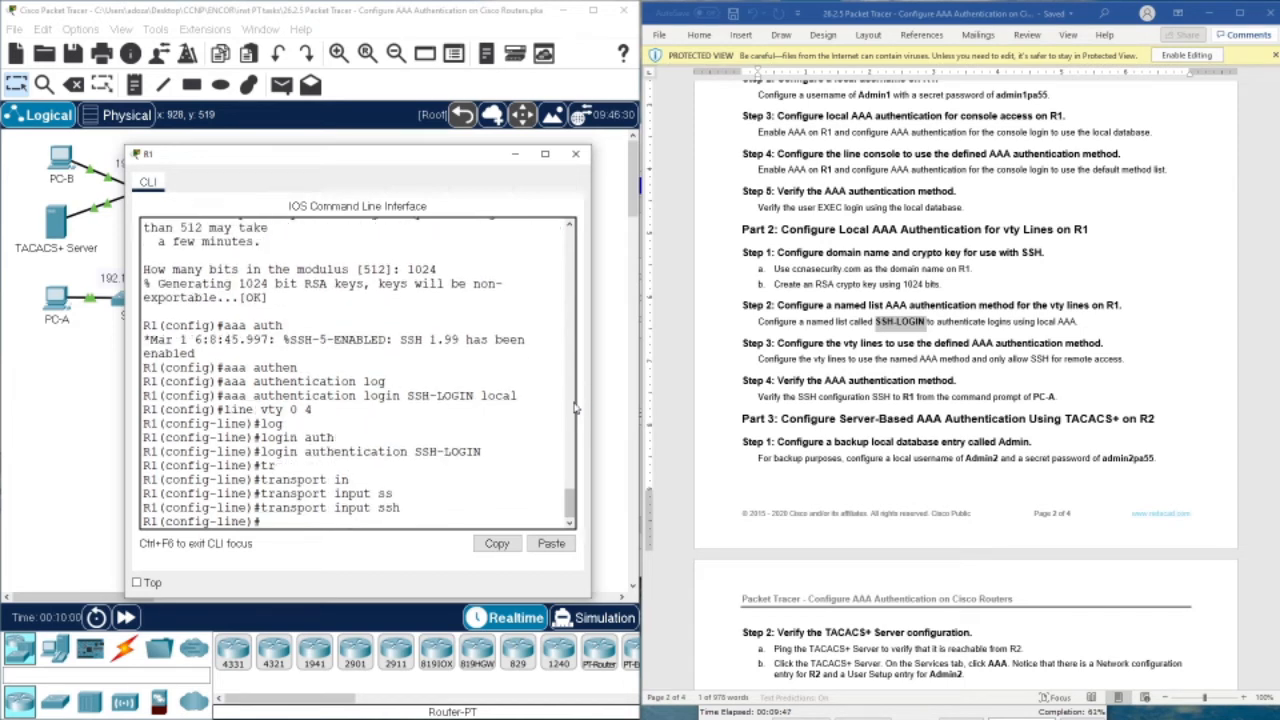
{"action": "type", "text": "end"}
{"action": "key", "text": "Return"}
{"action": "key", "text": "Return"}
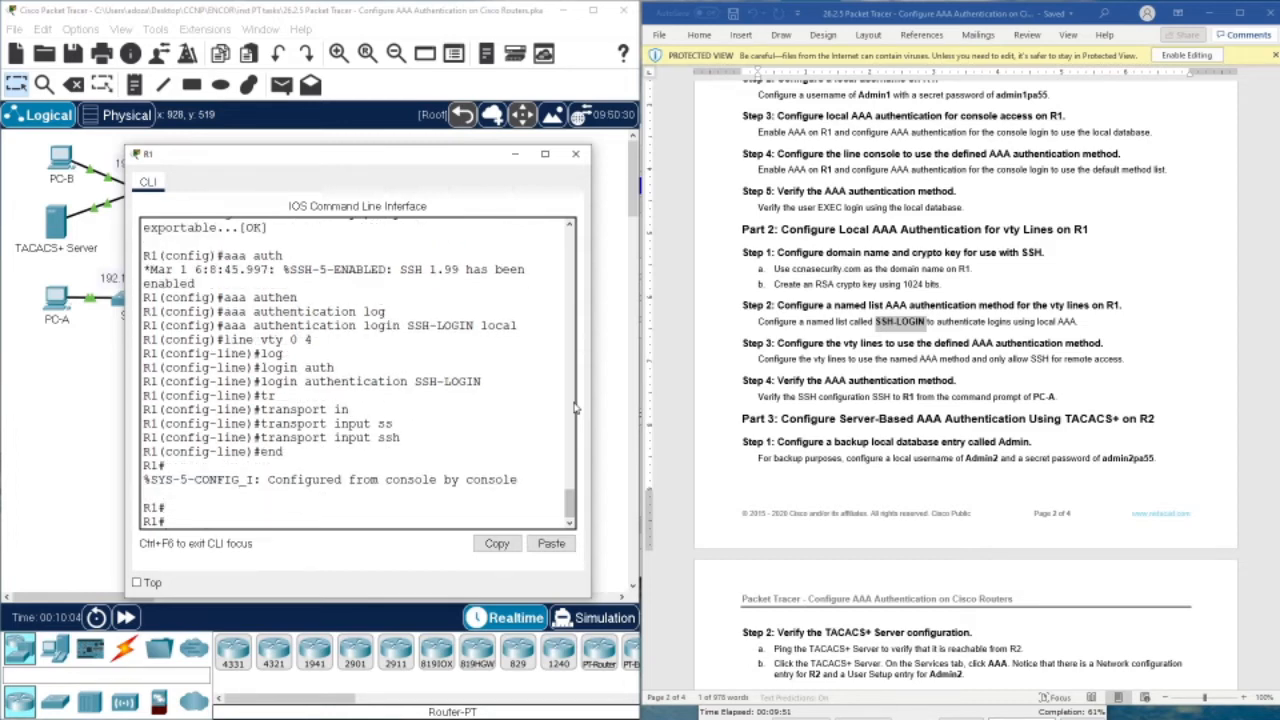
Open PC-A's command prompt and start an ssh -l Admin1 command
{"action": "left_click_drag", "start_coordinate": [298, 155], "coordinate": [398, 197]}
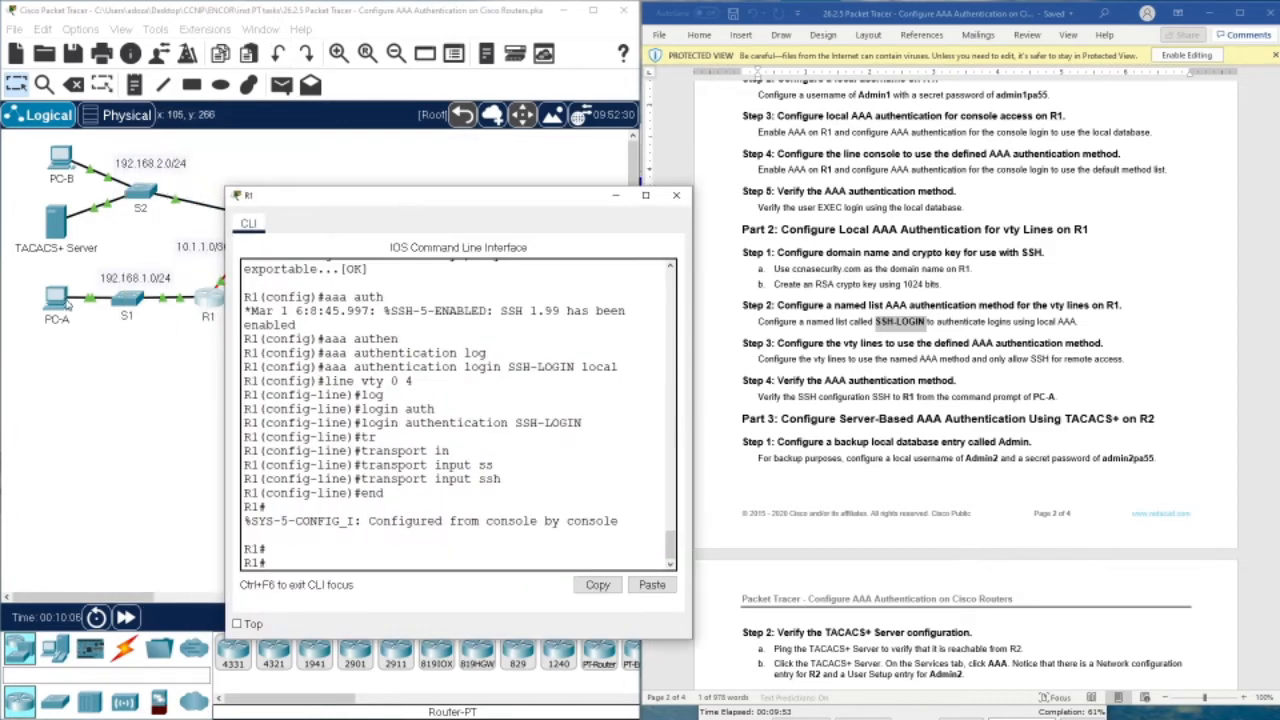
{"action": "left_click", "coordinate": [66, 302]}
{"action": "left_click_drag", "start_coordinate": [635, 130], "coordinate": [329, 164]}
{"action": "left_click", "coordinate": [406, 247]}
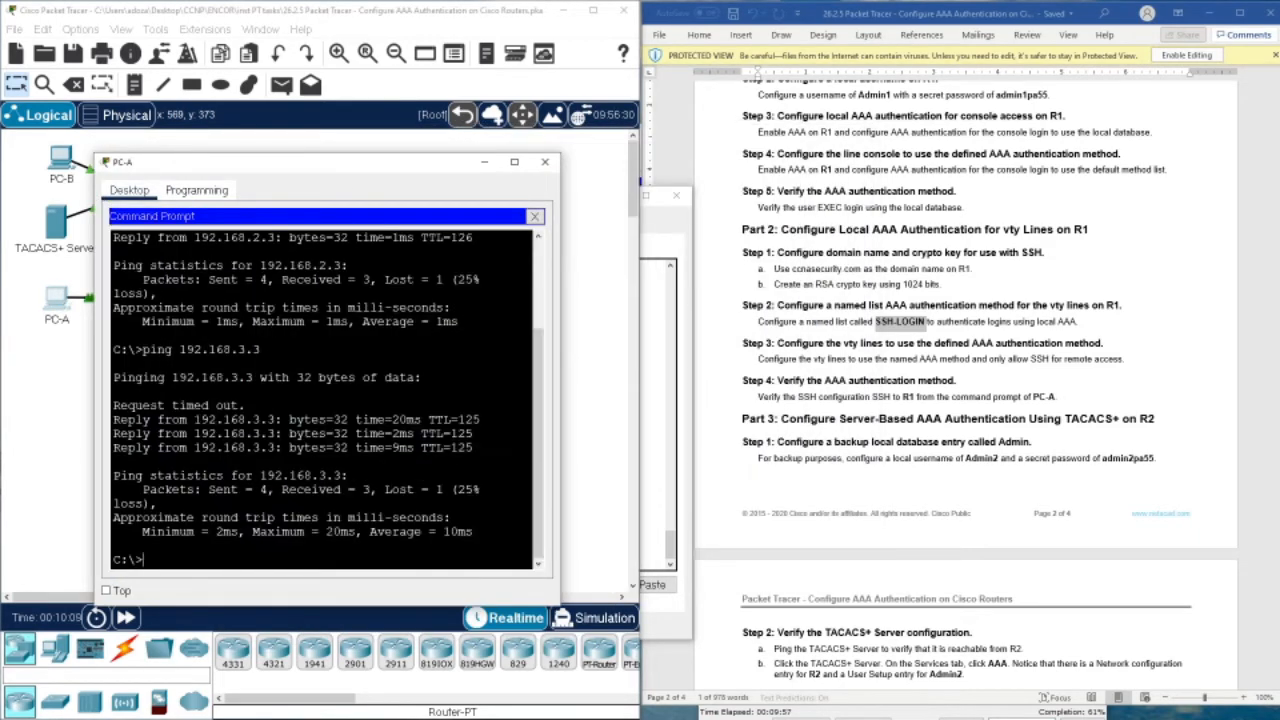
{"action": "type", "text": "ss"}
{"action": "type", "text": "h -l a"}
{"action": "type", "text": "Admin1"}
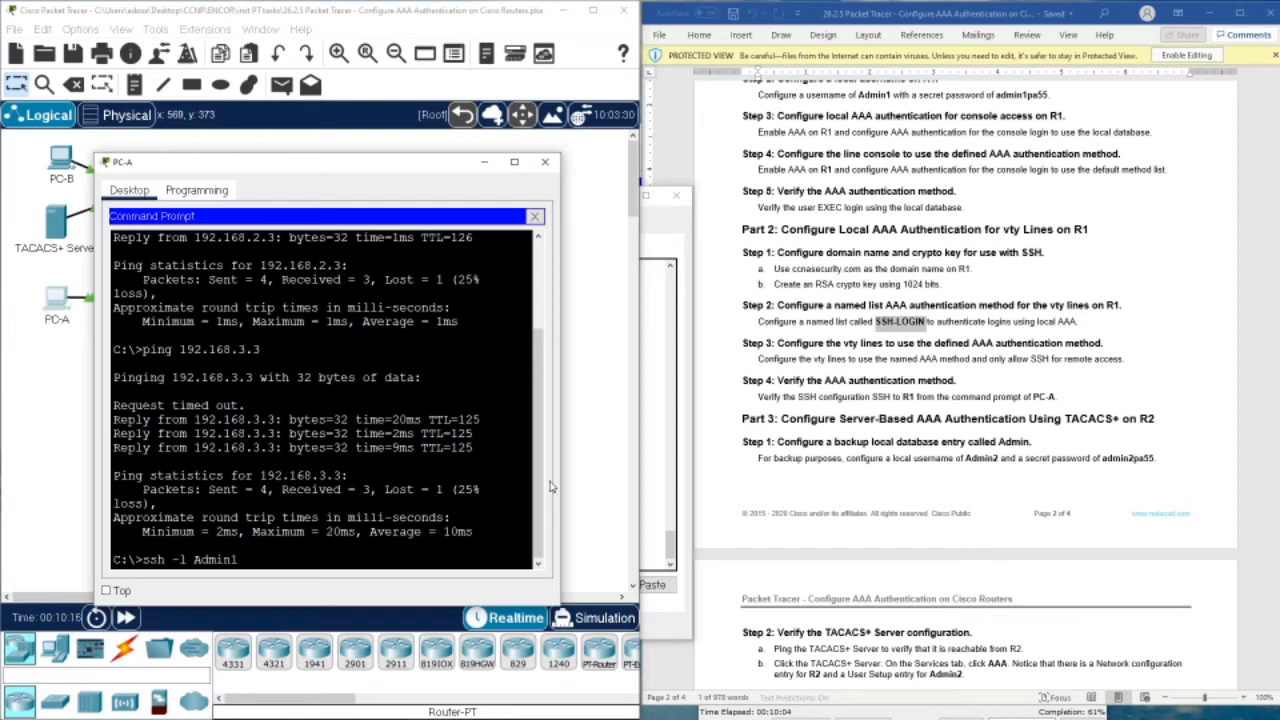
Copy R1's address 192.168.1.1 from the addressing table into the ssh command and run it
{"action": "scroll", "coordinate": [1000, 320], "scroll_direction": "up", "scroll_amount": 20}
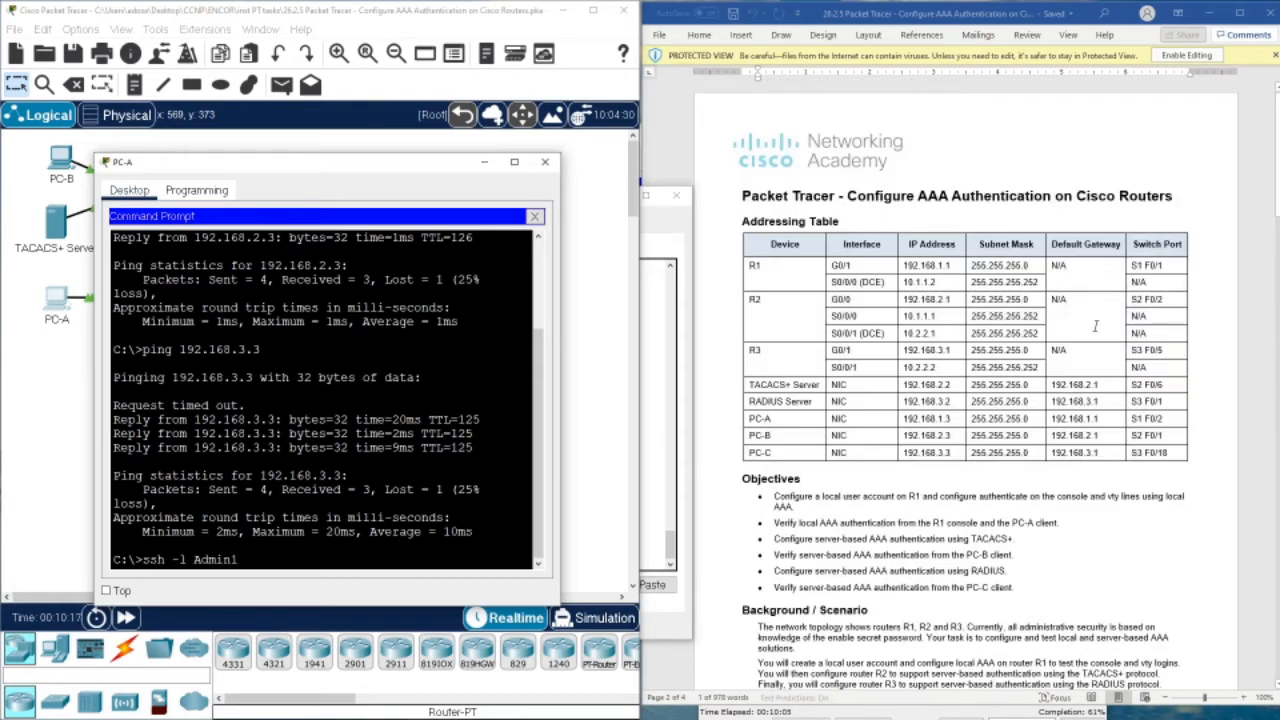
{"action": "left_click_drag", "start_coordinate": [948, 266], "coordinate": [916, 266]}
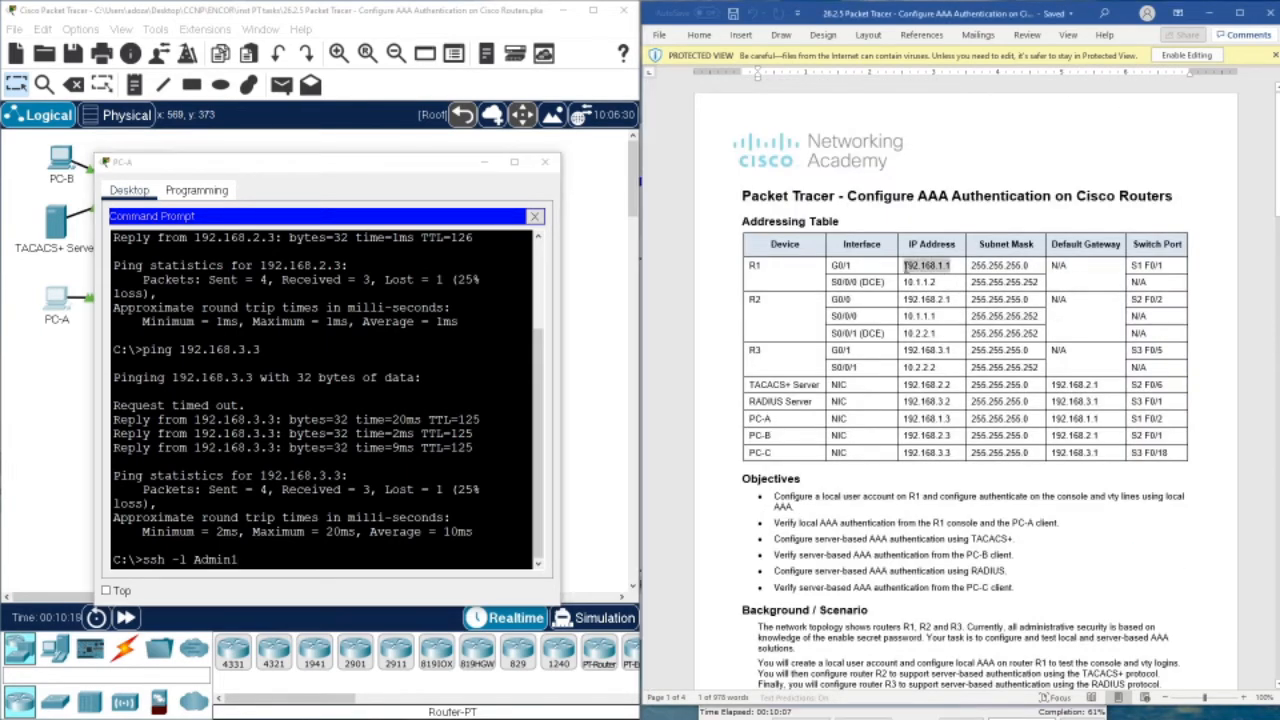
{"action": "right_click", "coordinate": [918, 266]}
{"action": "left_click", "coordinate": [948, 300]}
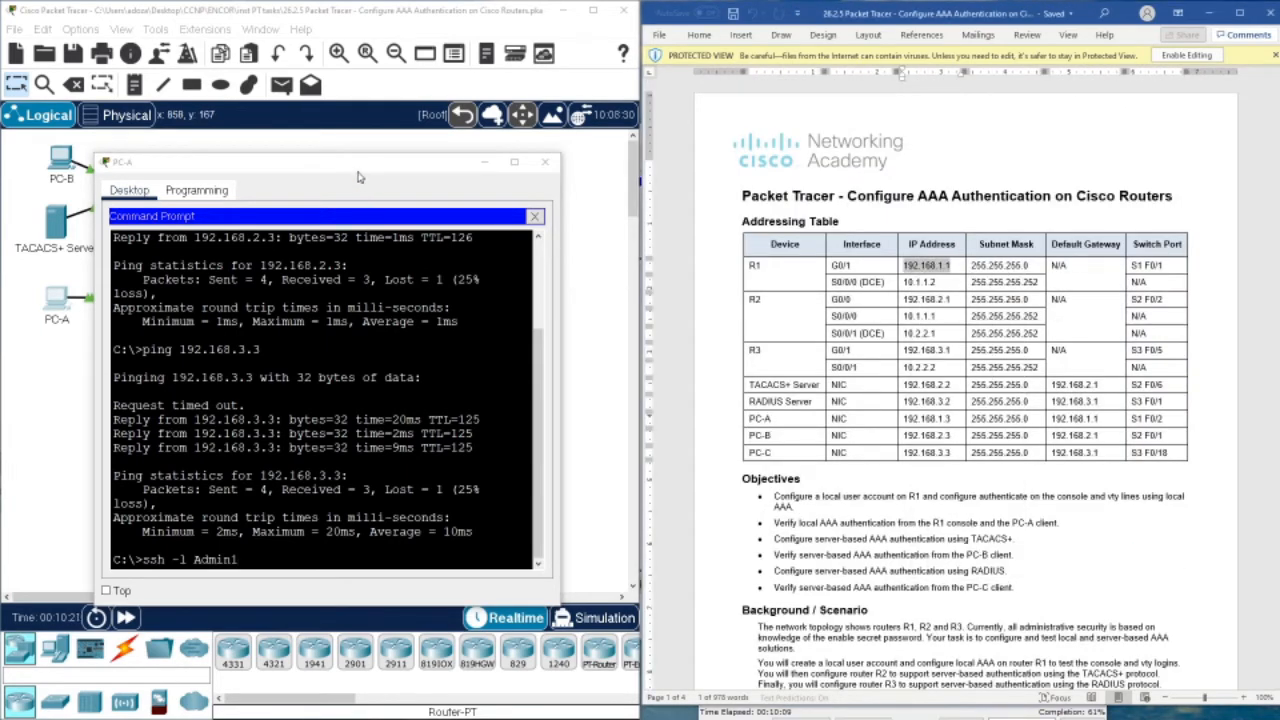
{"action": "left_click_drag", "start_coordinate": [362, 163], "coordinate": [722, 217]}
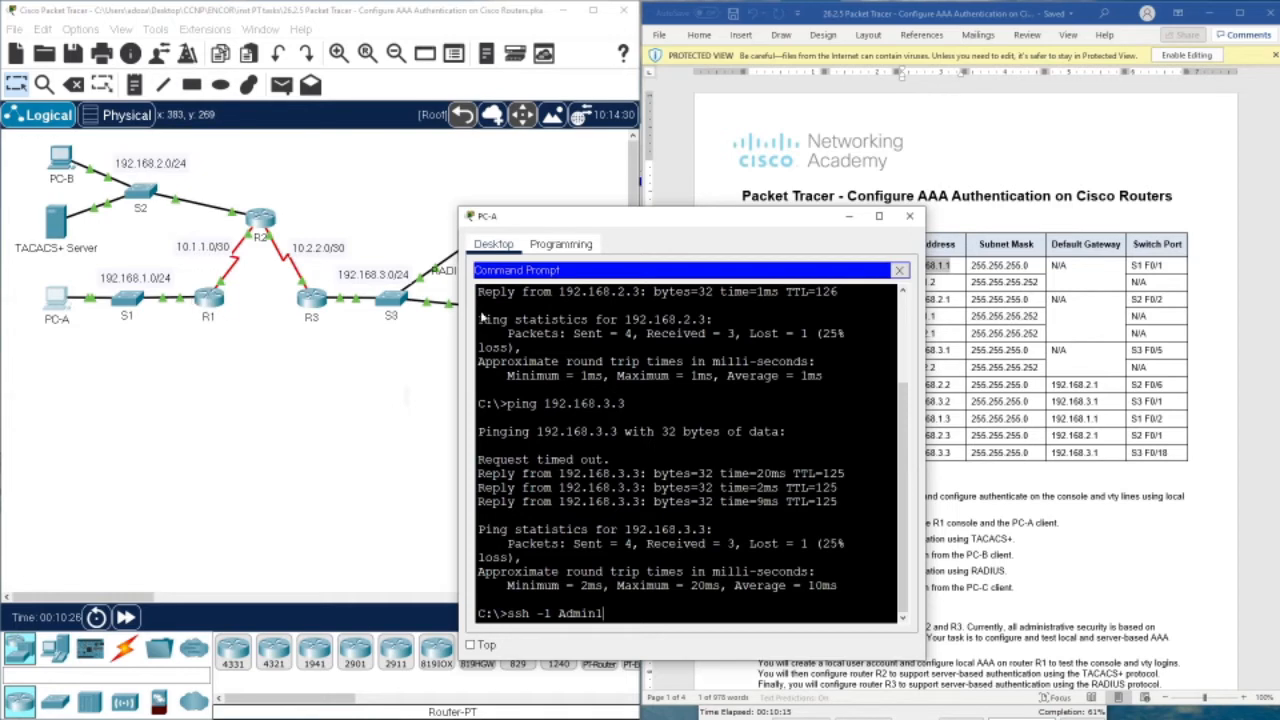
{"action": "left_click_drag", "start_coordinate": [701, 222], "coordinate": [628, 225]}
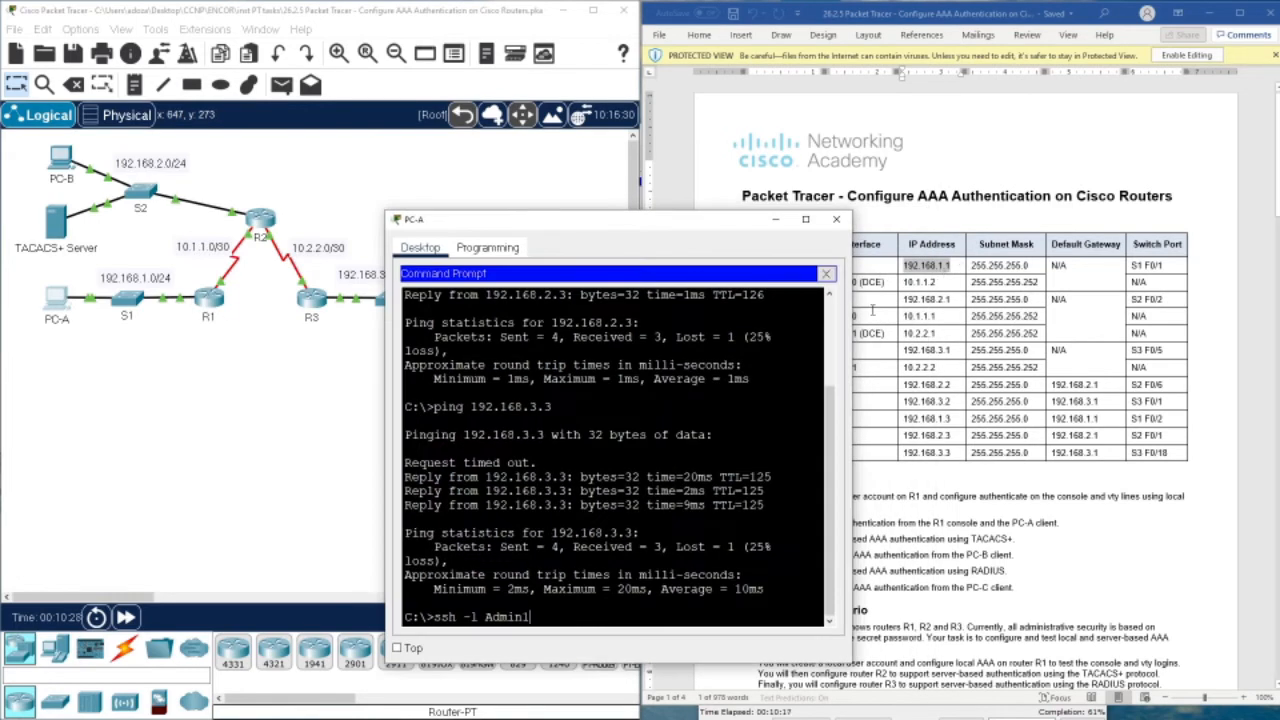
{"action": "right_click", "coordinate": [631, 612]}
{"action": "left_click", "coordinate": [655, 637]}
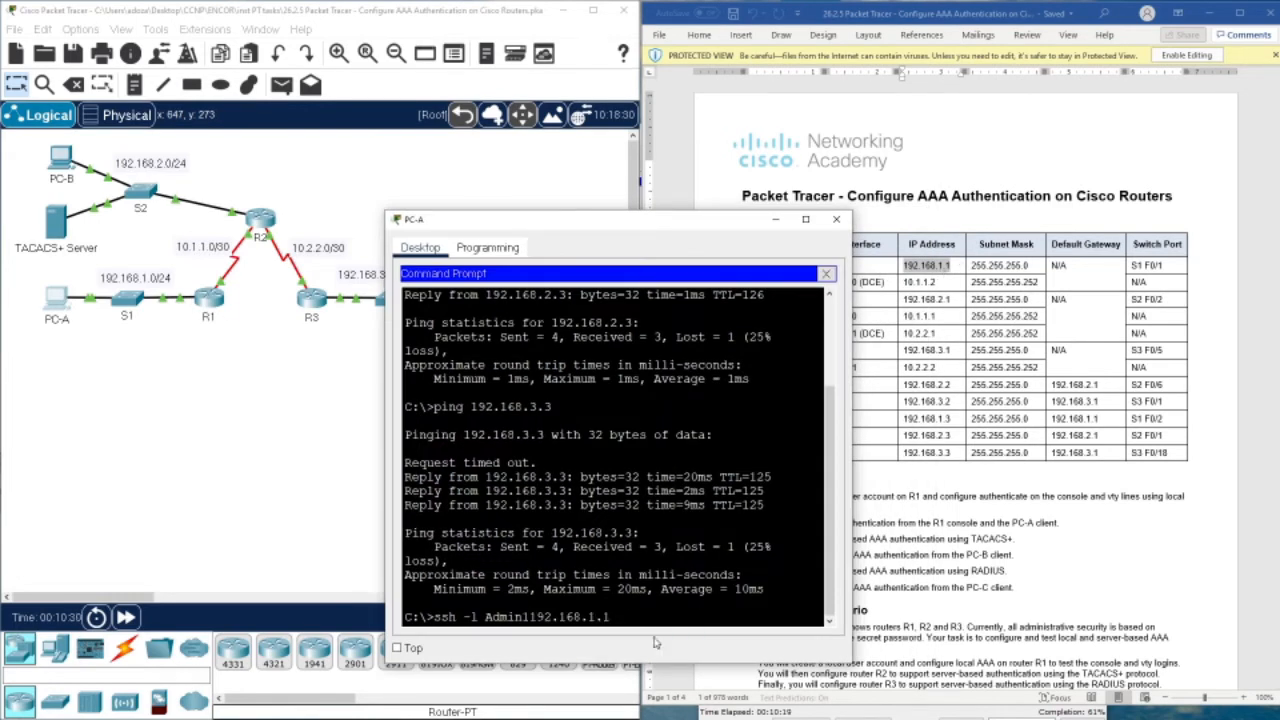
{"action": "key", "text": "Return"}
Rerun the corrected SSH login to R1, enter Admin1's password, and close PC-A
{"action": "key", "text": "Up"}
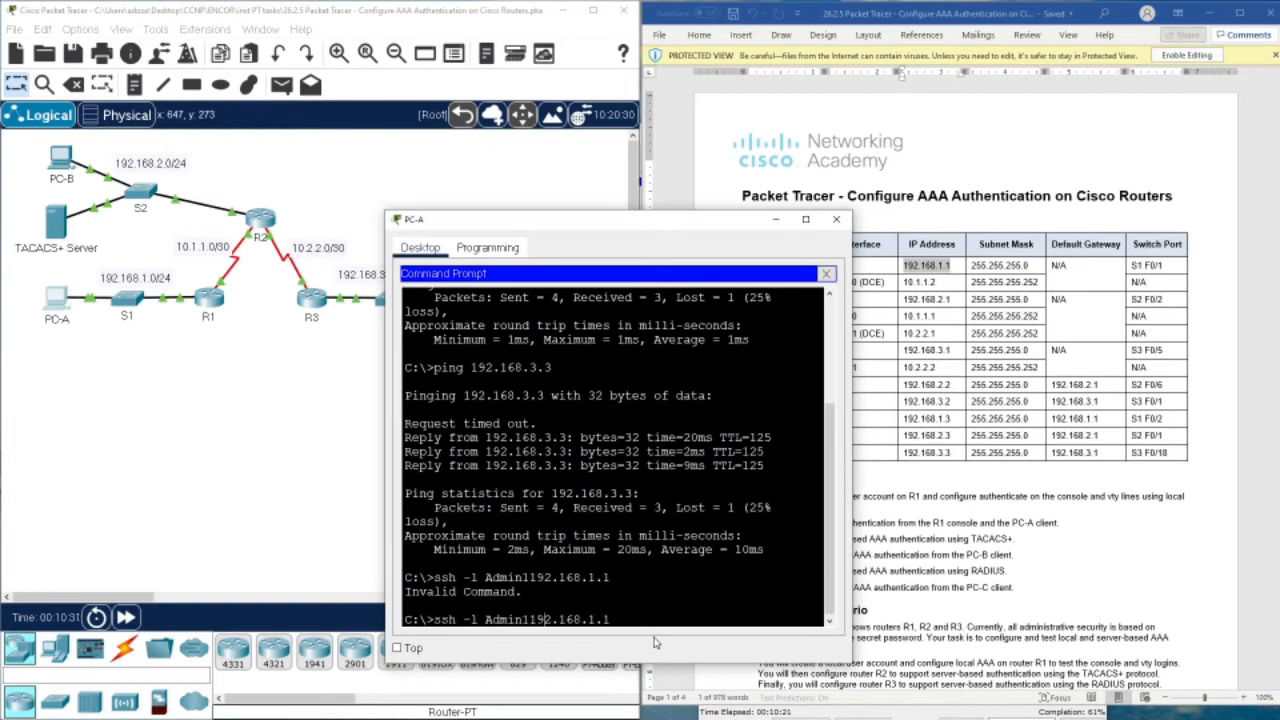
{"action": "key", "text": "Return"}
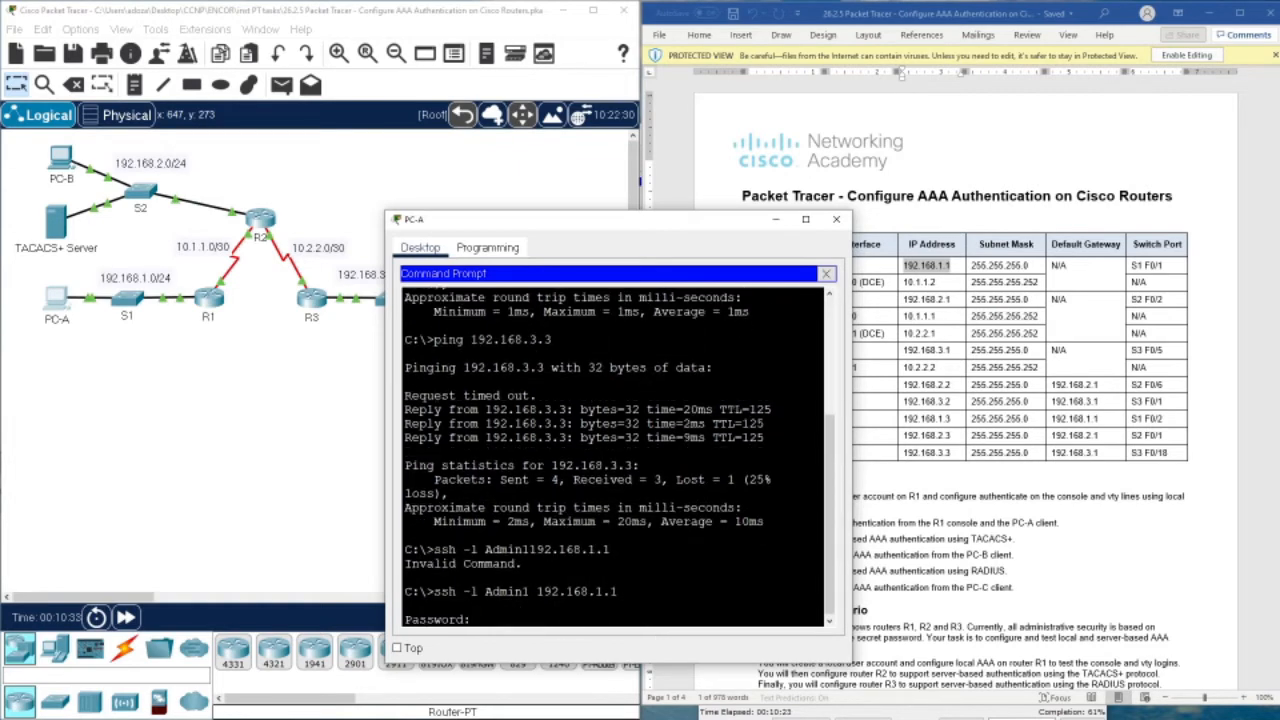
{"action": "left_click_drag", "start_coordinate": [597, 225], "coordinate": [417, 167]}
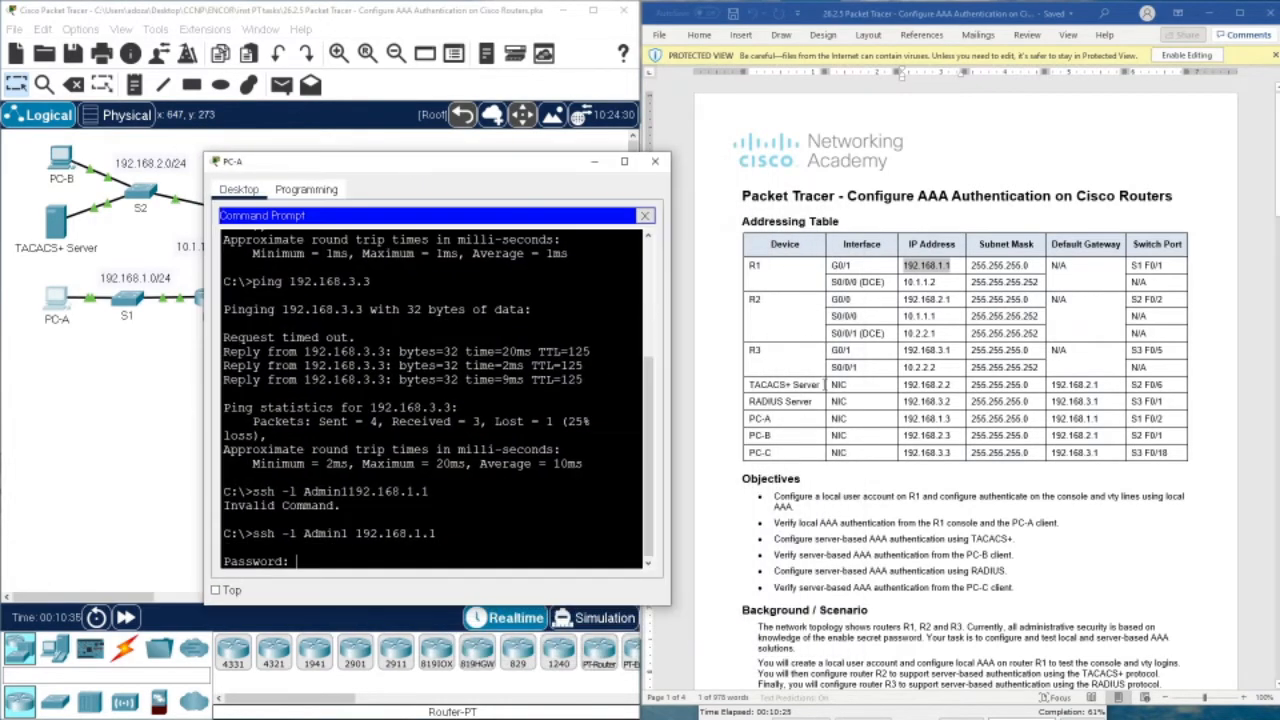
{"action": "scroll", "coordinate": [887, 428], "scroll_direction": "down", "scroll_amount": 10}
{"action": "scroll", "coordinate": [887, 430], "scroll_direction": "down", "scroll_amount": 8}
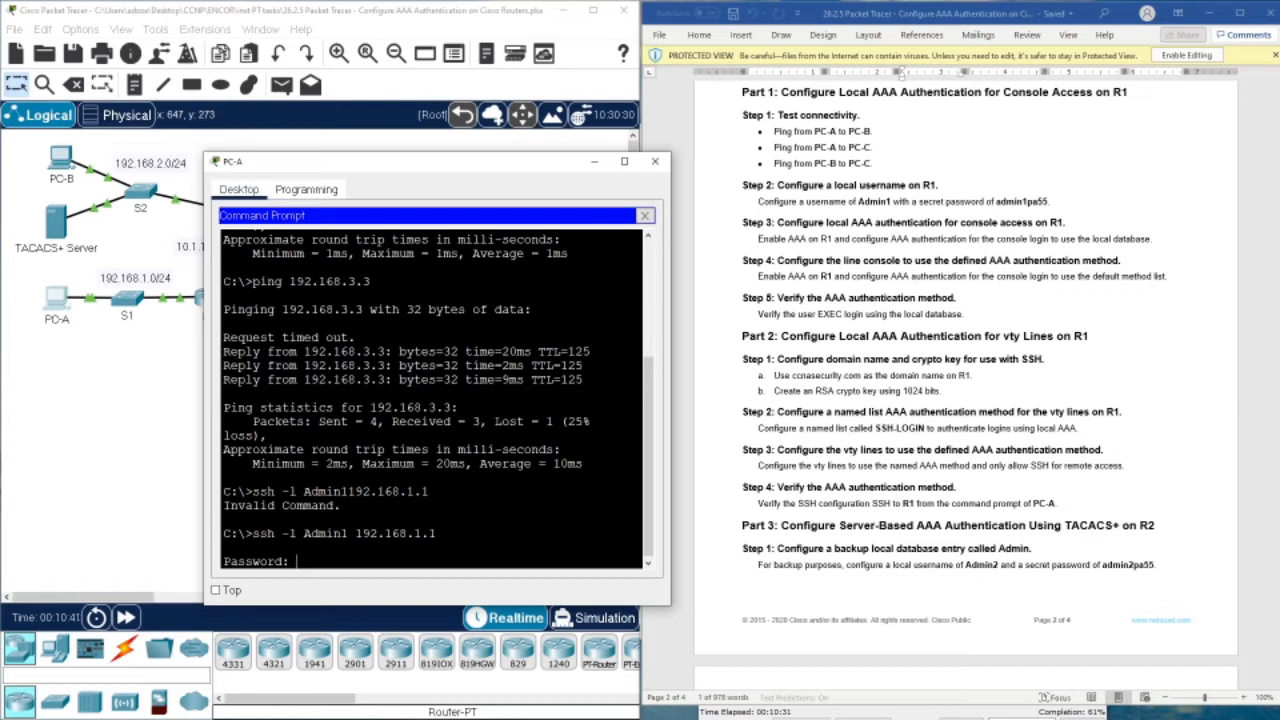
{"action": "key", "text": "Return"}
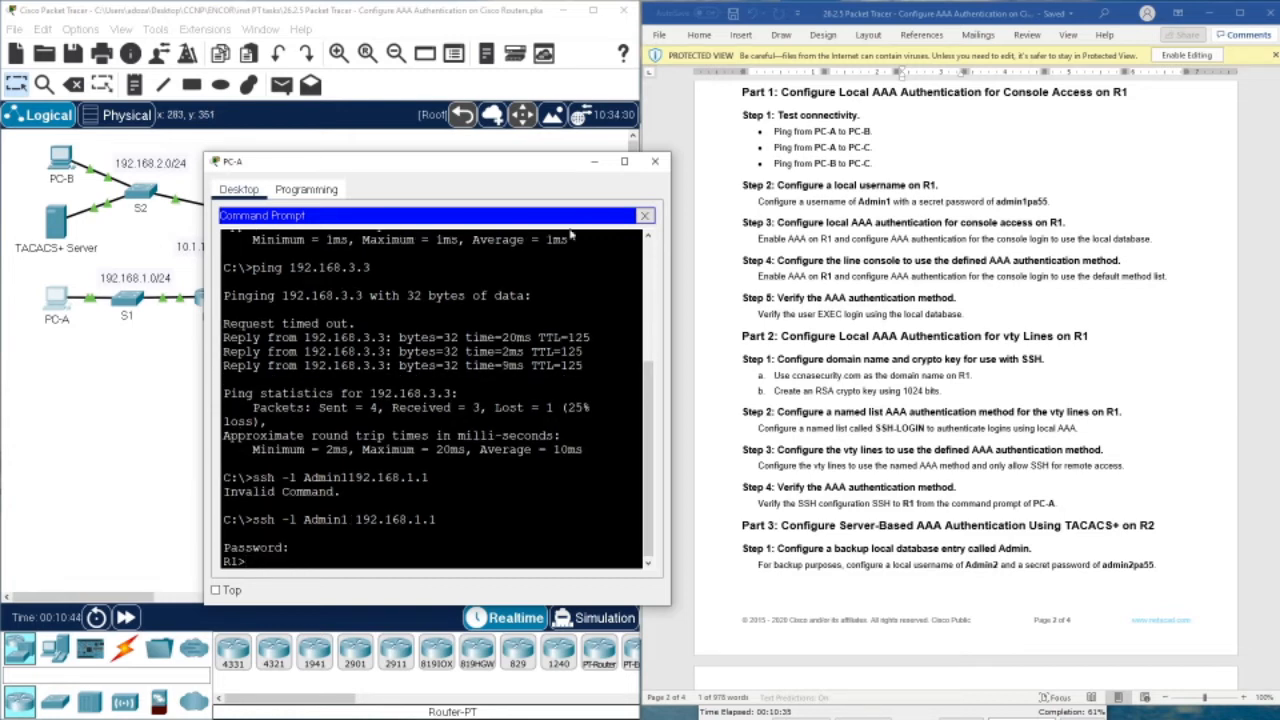
{"action": "left_click", "coordinate": [654, 166]}
{"action": "scroll", "coordinate": [789, 245], "scroll_direction": "down", "scroll_amount": 6}
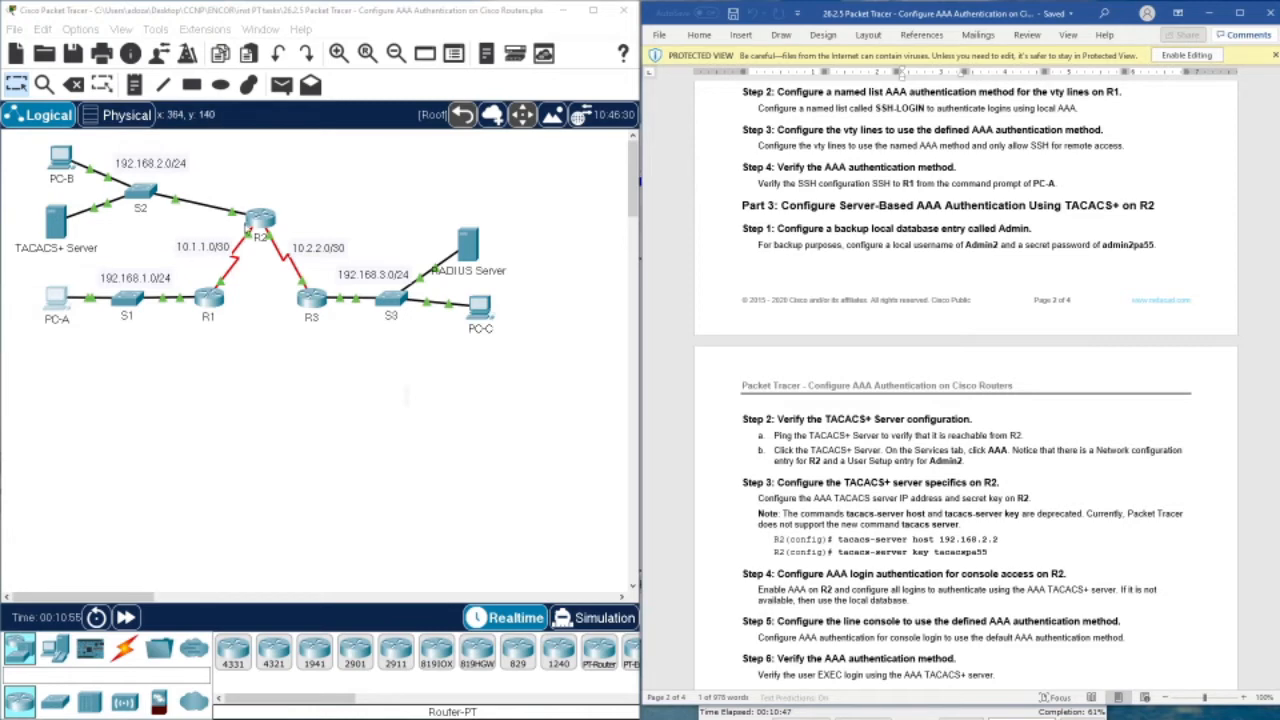
Open R2's CLI and issue enable at the R2> prompt
{"action": "left_click", "coordinate": [260, 219]}
{"action": "left_click_drag", "start_coordinate": [598, 146], "coordinate": [511, 186]}
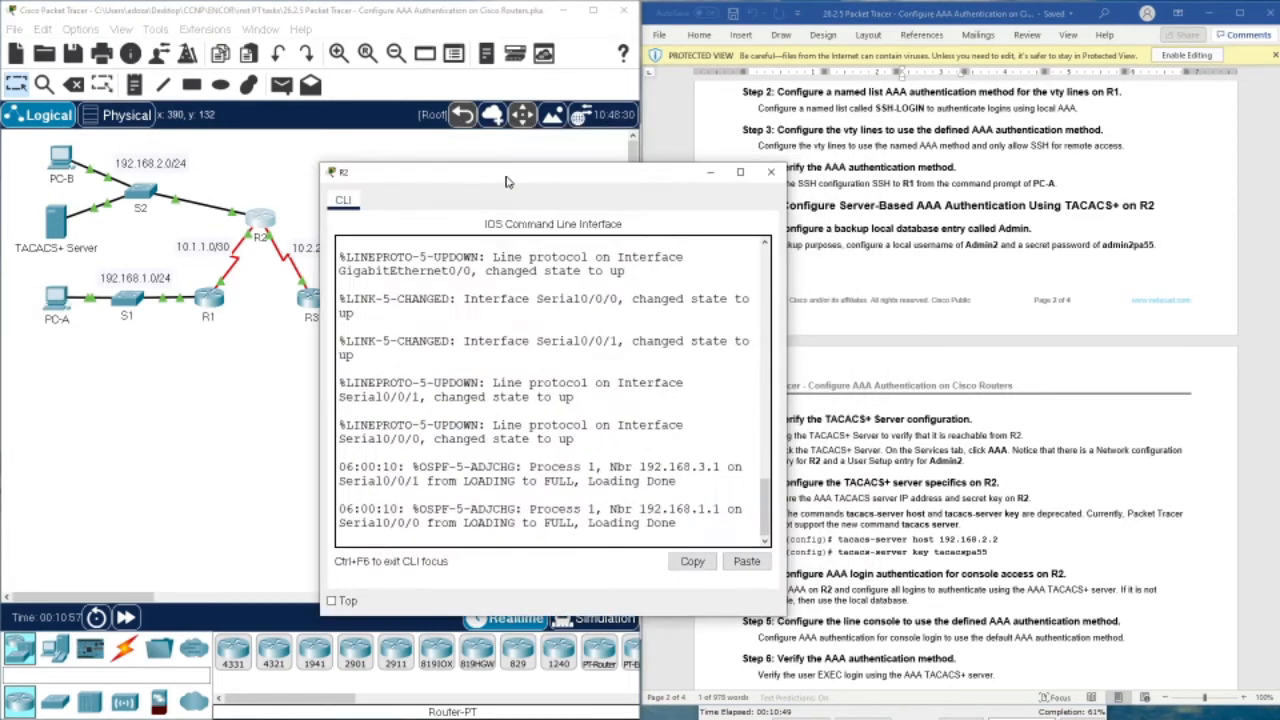
{"action": "left_click", "coordinate": [515, 447]}
{"action": "key", "text": "Return"}
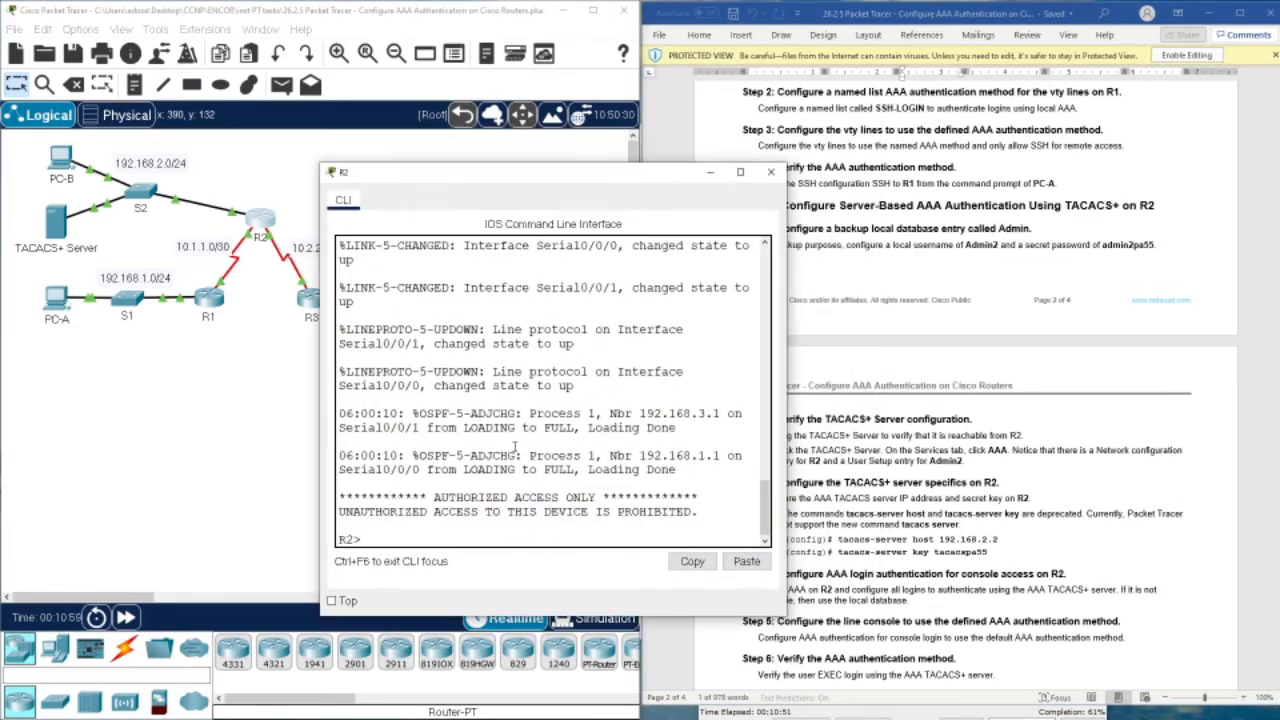
{"action": "type", "text": "en"}
{"action": "key", "text": "Return"}
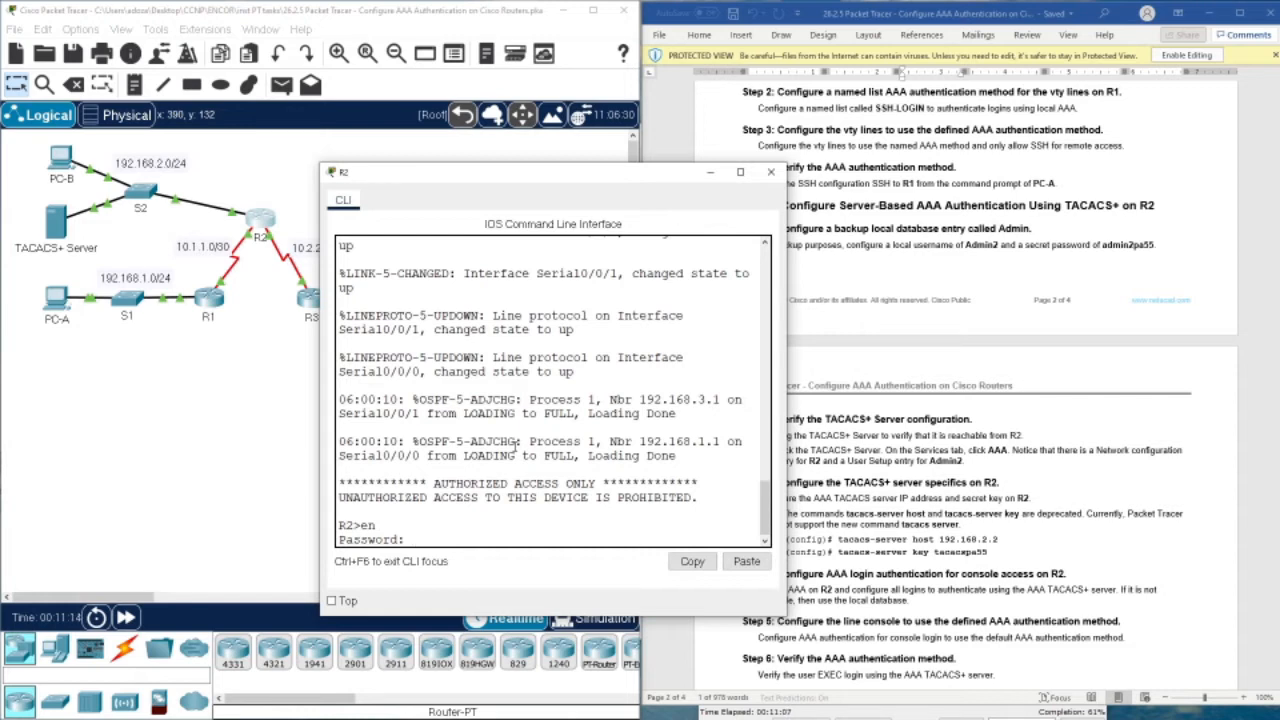
Enter the enable password to reach R2# and begin a ping command
{"action": "left_click_drag", "start_coordinate": [487, 174], "coordinate": [371, 174]}
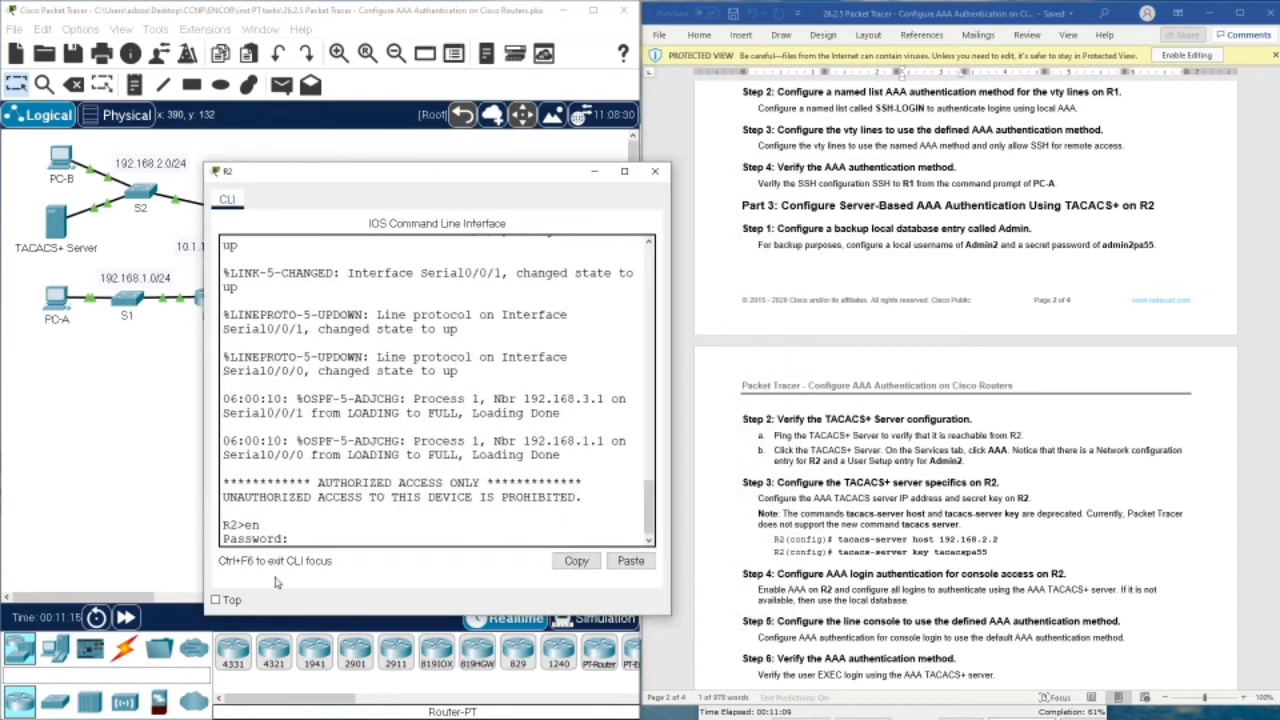
{"action": "scroll", "coordinate": [797, 230], "scroll_direction": "down", "scroll_amount": 5}
{"action": "key", "text": "Return"}
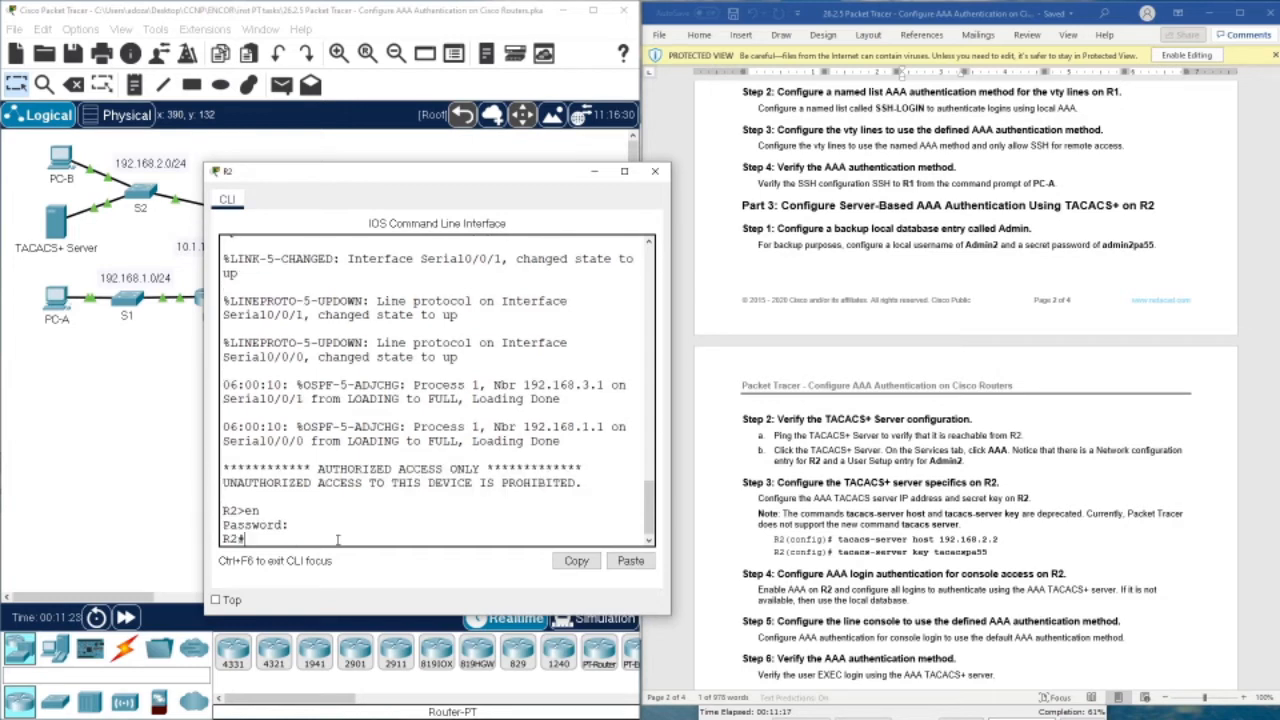
{"action": "type", "text": "con"}
{"action": "key", "text": "BackSpace"}
{"action": "key", "text": "BackSpace"}
{"action": "key", "text": "BackSpace"}
{"action": "type", "text": "pin"}
{"action": "scroll", "coordinate": [792, 402], "scroll_direction": "up", "scroll_amount": 15}
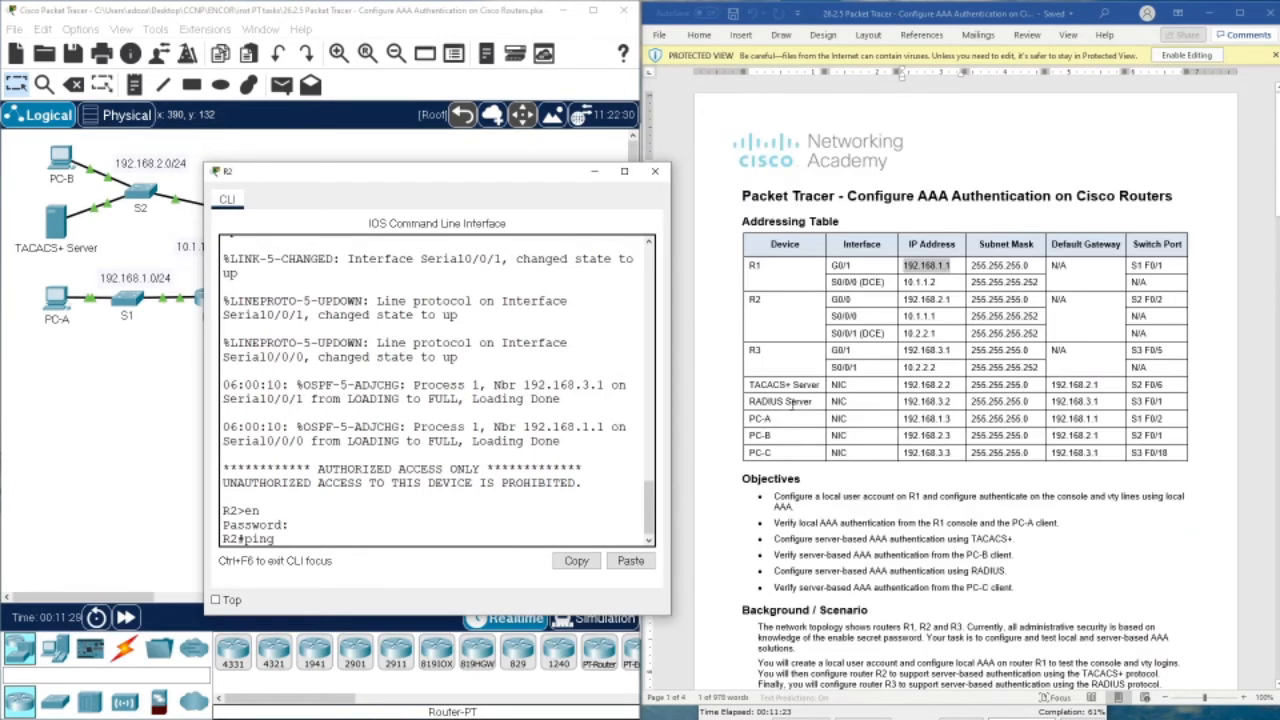
Ping the TACACS+ server at 192.168.2.2 from R2 twice
{"action": "left_click_drag", "start_coordinate": [950, 389], "coordinate": [904, 386]}
{"action": "right_click", "coordinate": [910, 386]}
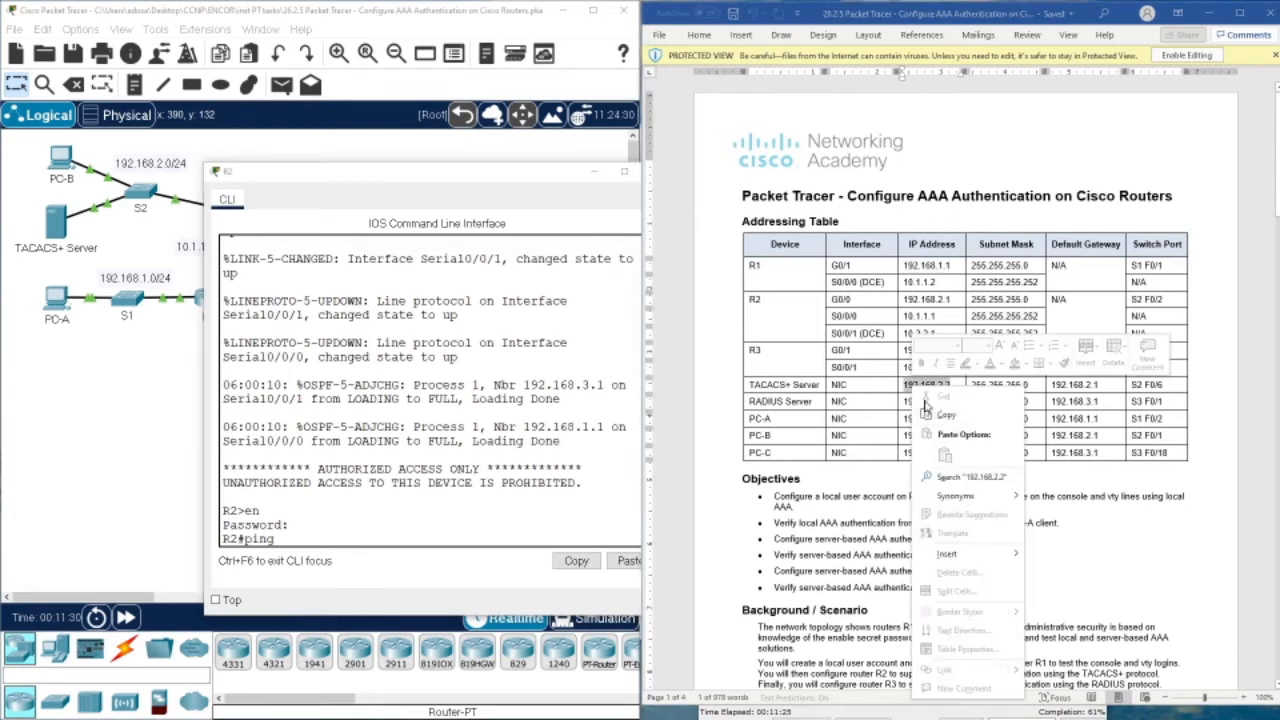
{"action": "left_click", "coordinate": [940, 411]}
{"action": "left_click", "coordinate": [420, 541]}
{"action": "right_click", "coordinate": [420, 541]}
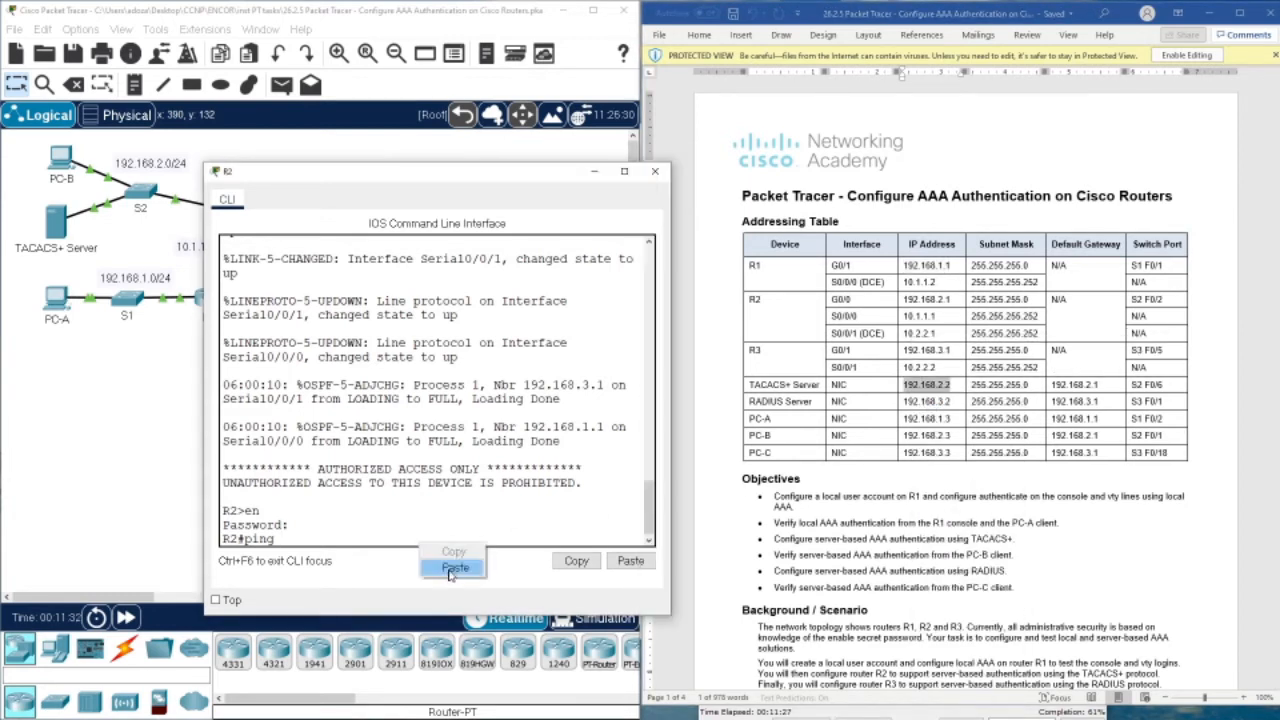
{"action": "left_click", "coordinate": [445, 572]}
{"action": "key", "text": "Return"}
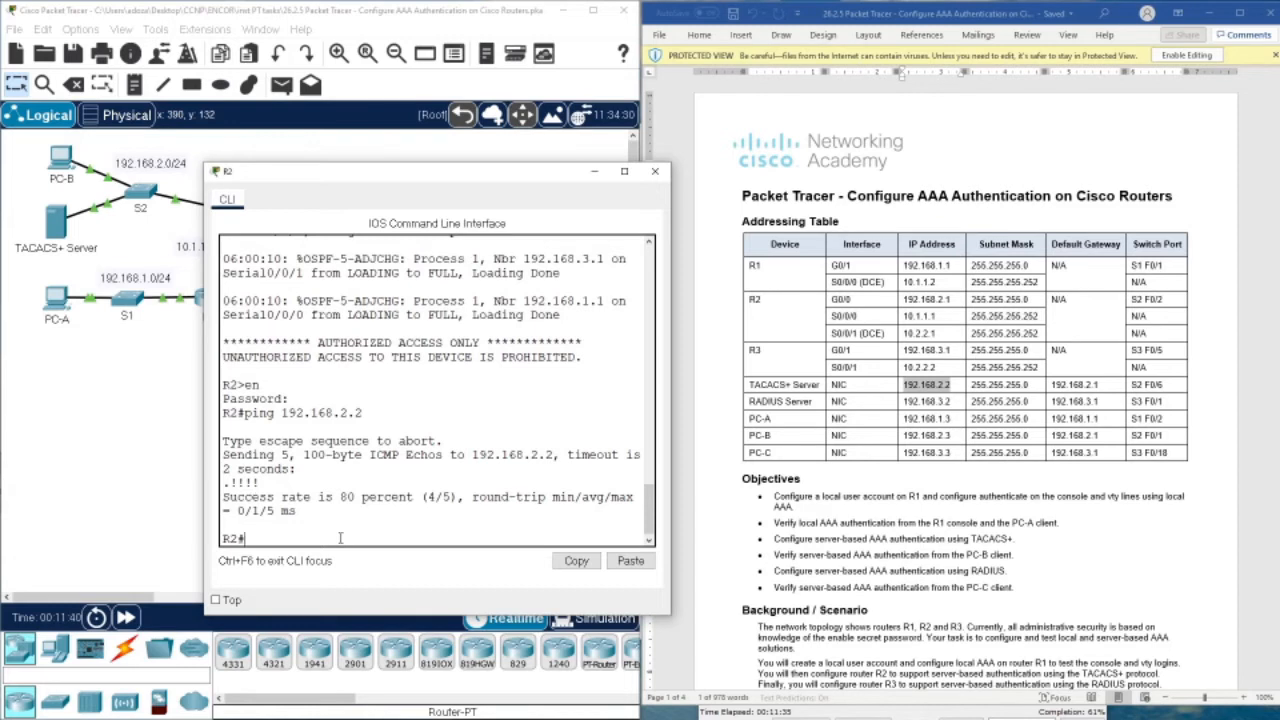
{"action": "key", "text": "Up"}
{"action": "key", "text": "Return"}
Note the 100 percent ping success and view the TACACS+ Server's AAA service page
{"action": "left_click_drag", "start_coordinate": [296, 493], "coordinate": [376, 507]}
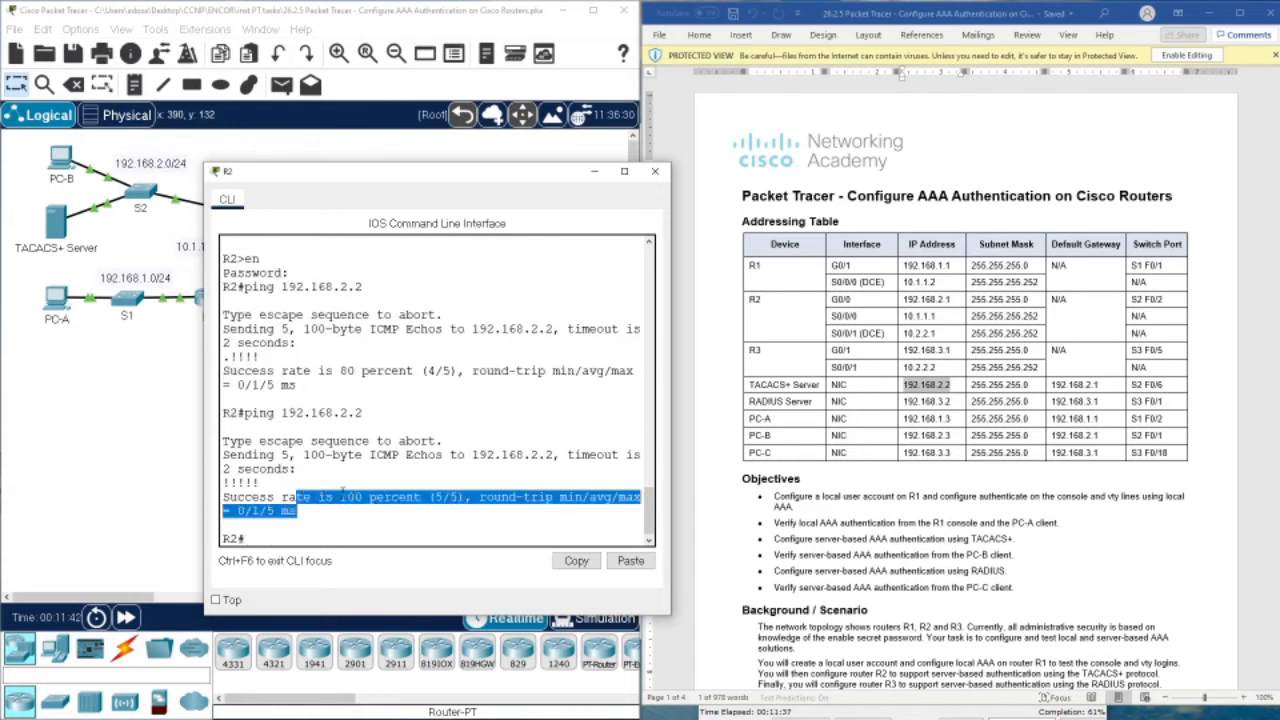
{"action": "left_click", "coordinate": [326, 476]}
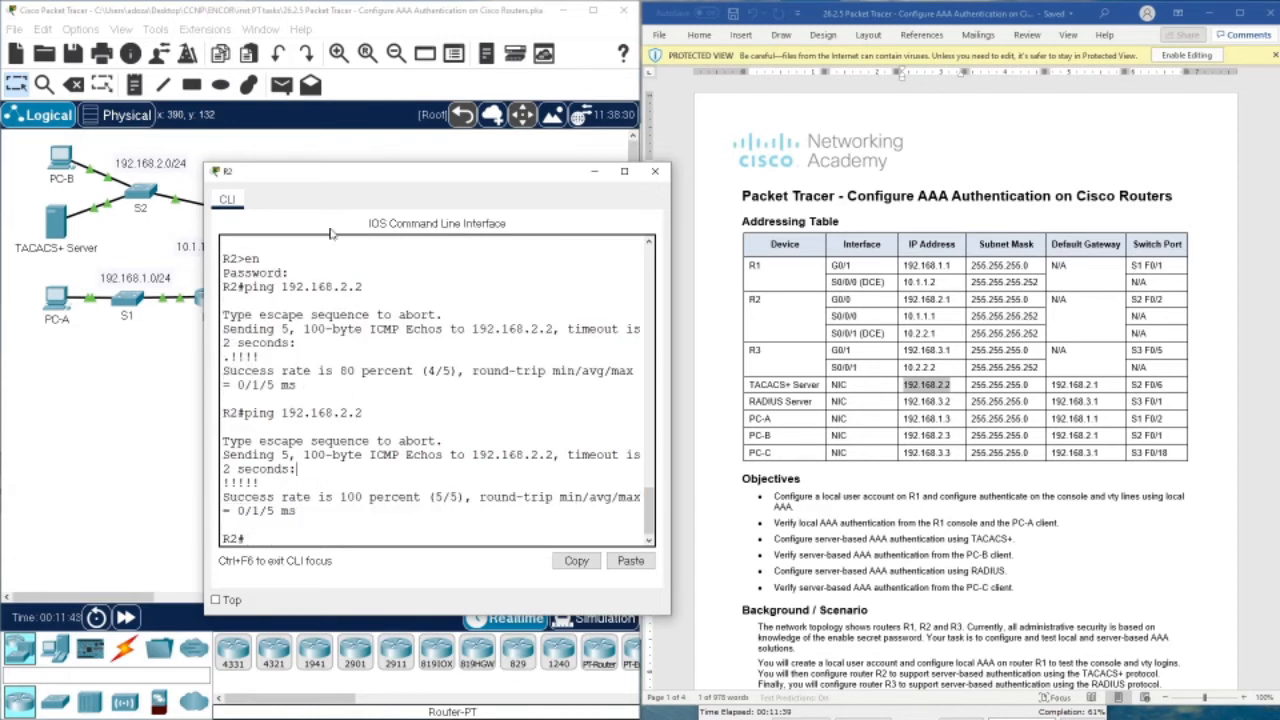
{"action": "left_click", "coordinate": [59, 224]}
{"action": "left_click", "coordinate": [484, 301]}
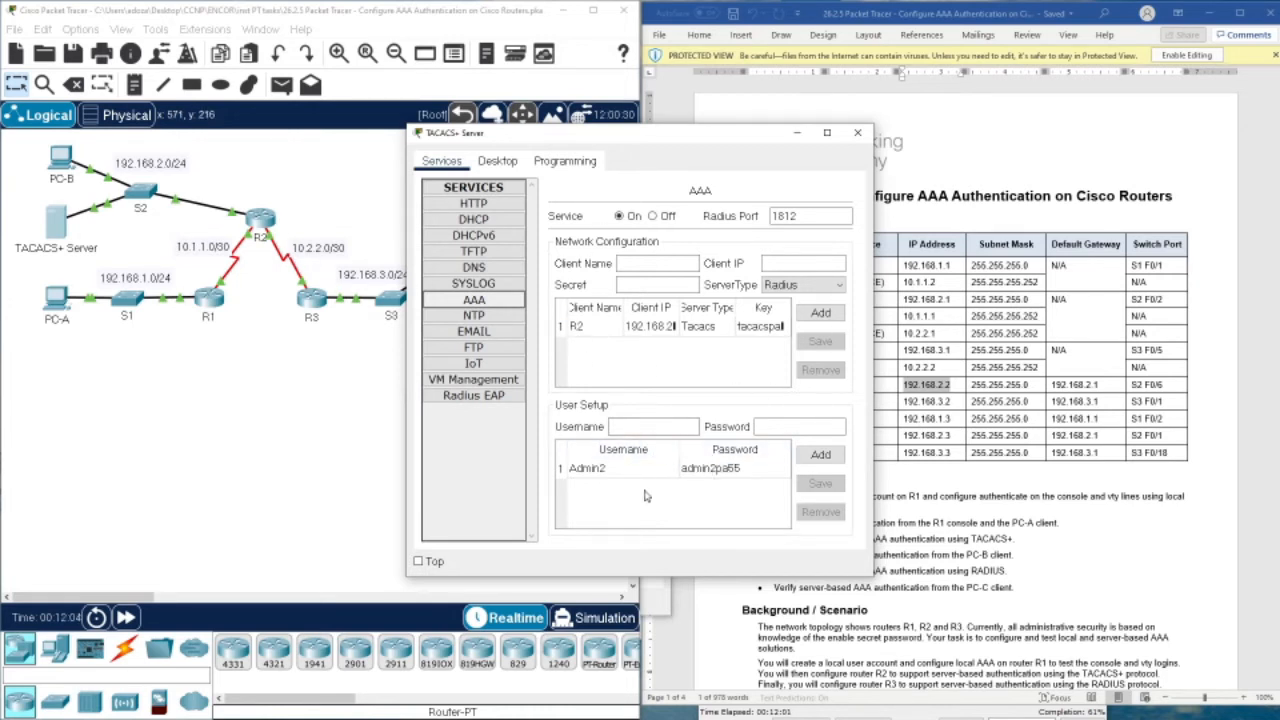
Close the TACACS+ Server and put R2 into global configuration with conf t
{"action": "left_click_drag", "start_coordinate": [617, 135], "coordinate": [474, 151]}
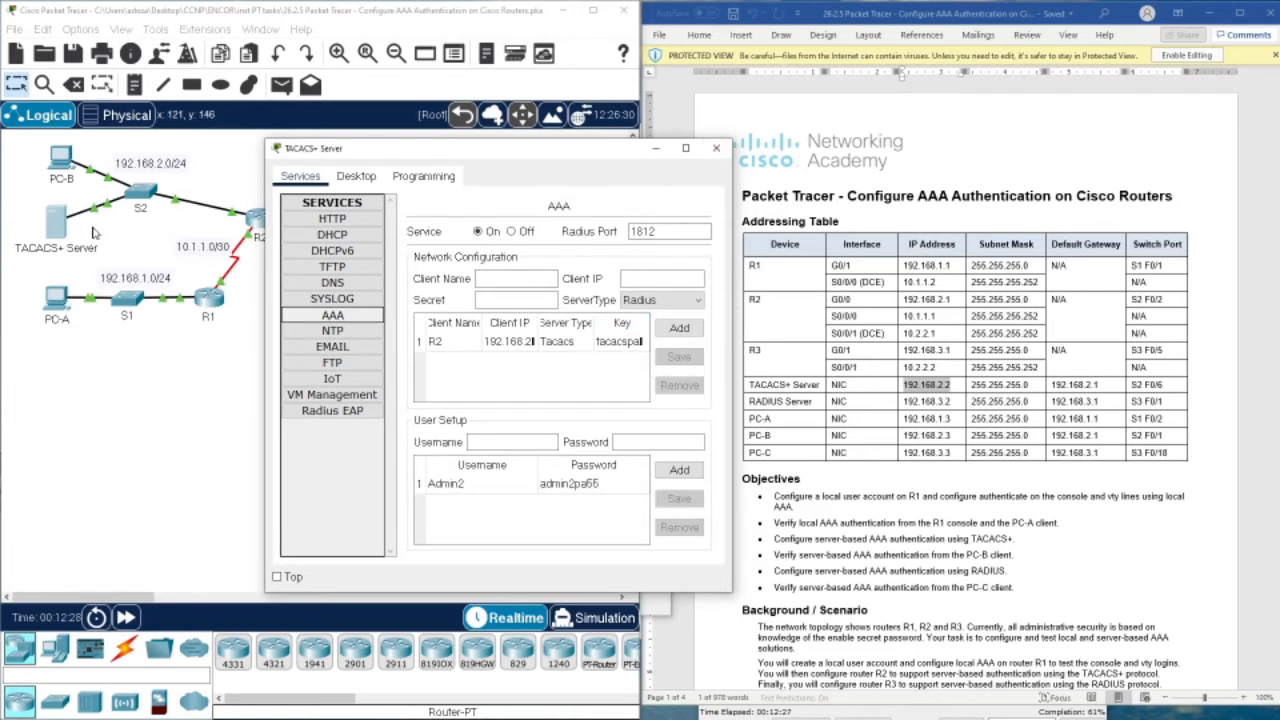
{"action": "left_click", "coordinate": [715, 149]}
{"action": "left_click", "coordinate": [260, 222]}
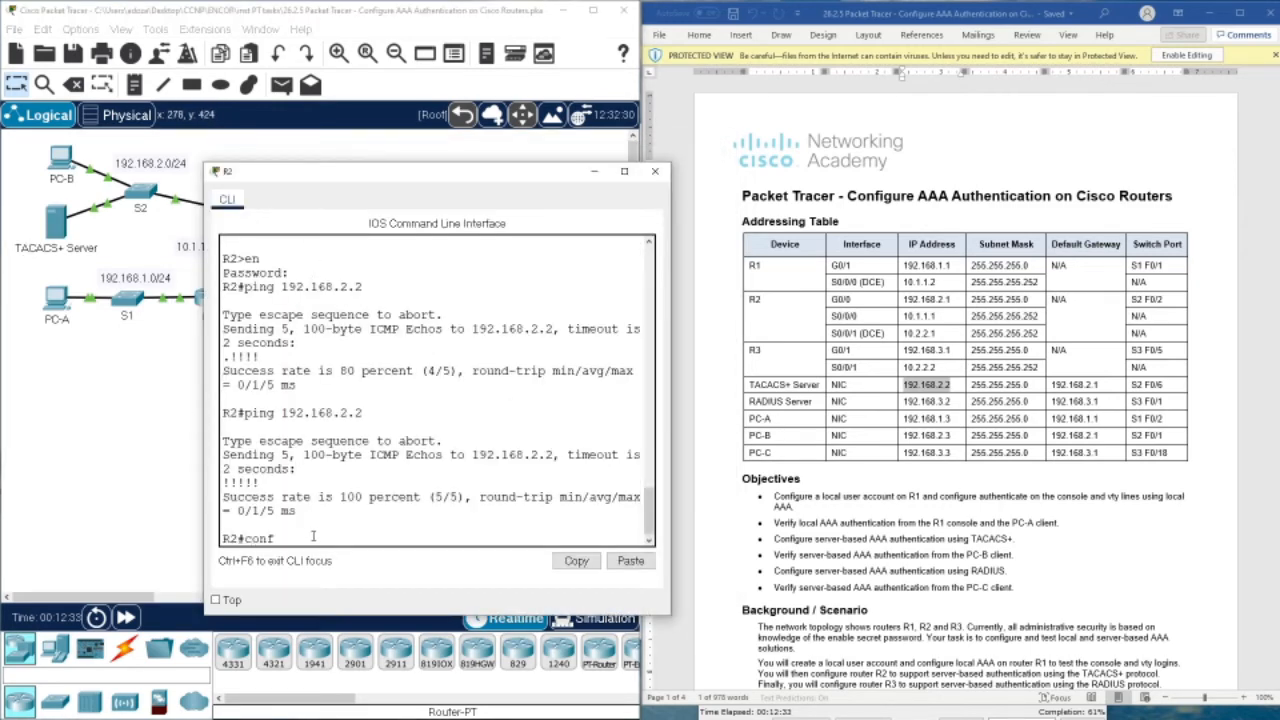
{"action": "type", "text": "conf t"}
{"action": "key", "text": "Return"}
Compare the Admin2 credentials in the instructions against the server's AAA page, then return to R2's CLI
{"action": "scroll", "coordinate": [940, 455], "scroll_direction": "down", "scroll_amount": 15}
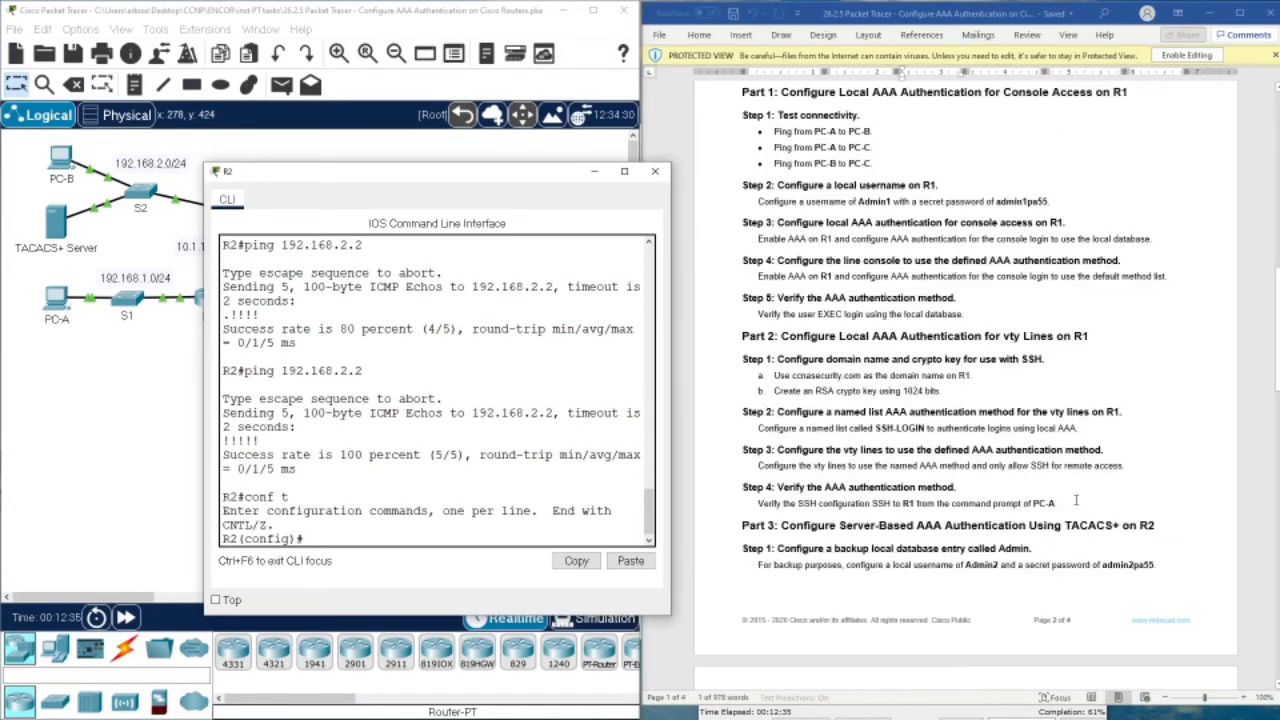
{"action": "scroll", "coordinate": [940, 453], "scroll_direction": "up", "scroll_amount": 2}
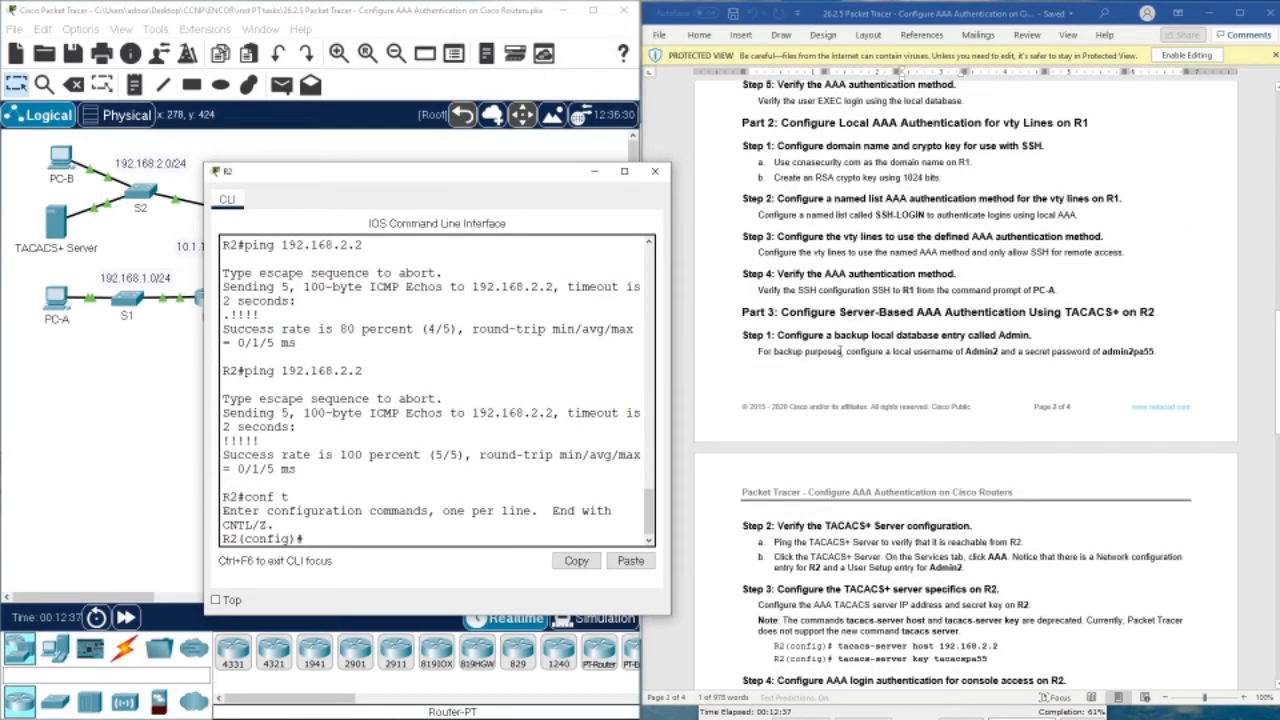
{"action": "left_click_drag", "start_coordinate": [963, 358], "coordinate": [999, 358]}
{"action": "left_click_drag", "start_coordinate": [1093, 358], "coordinate": [1140, 357]}
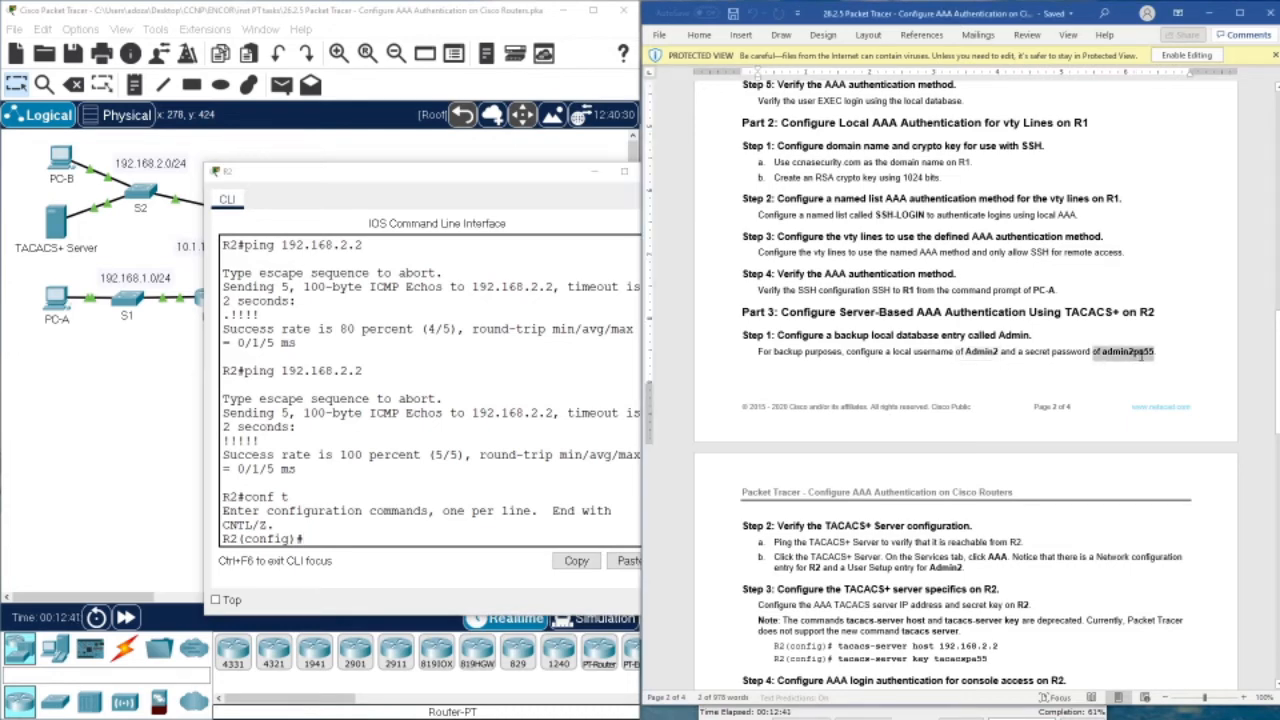
{"action": "left_click", "coordinate": [62, 226]}
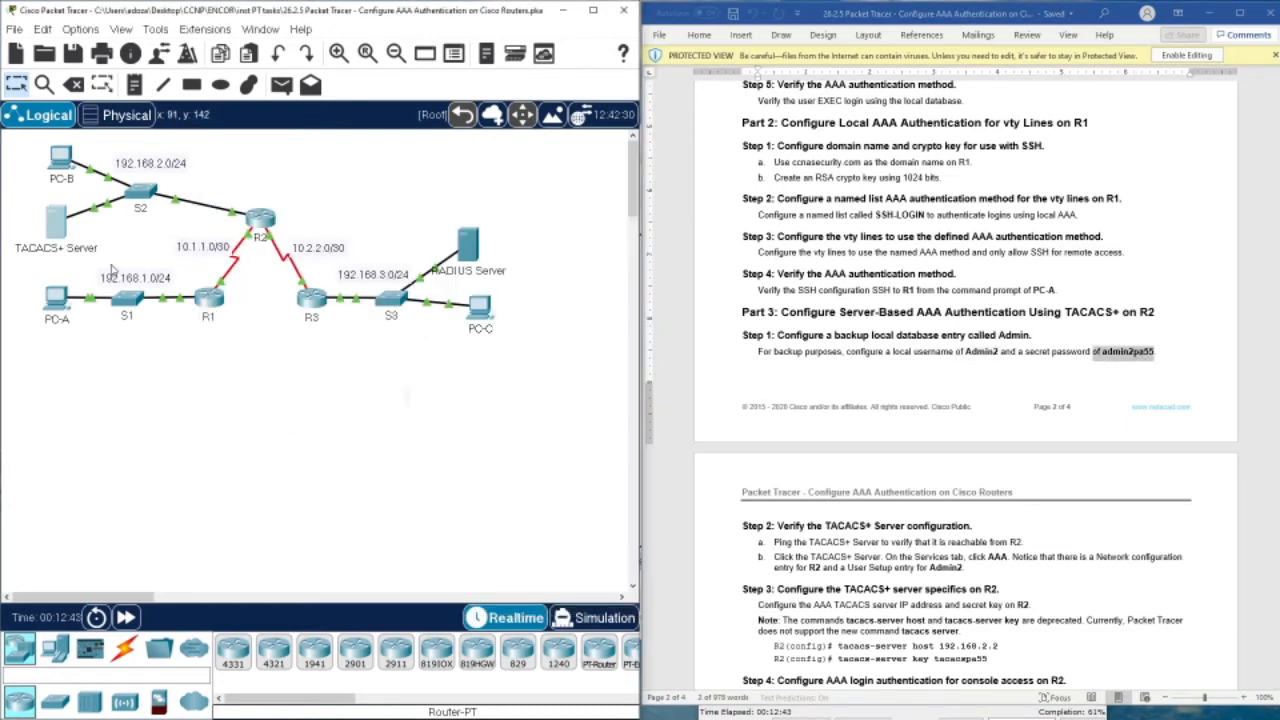
{"action": "left_click", "coordinate": [474, 300]}
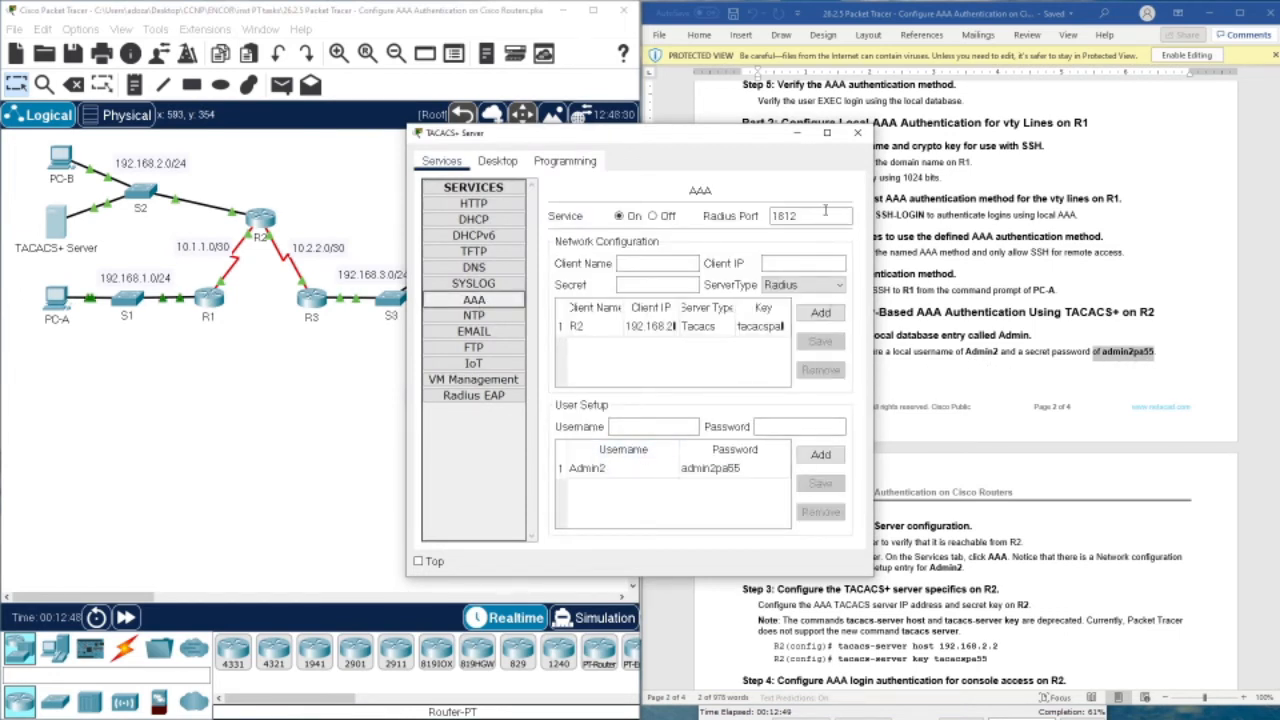
{"action": "left_click", "coordinate": [857, 133]}
{"action": "left_click", "coordinate": [245, 237]}
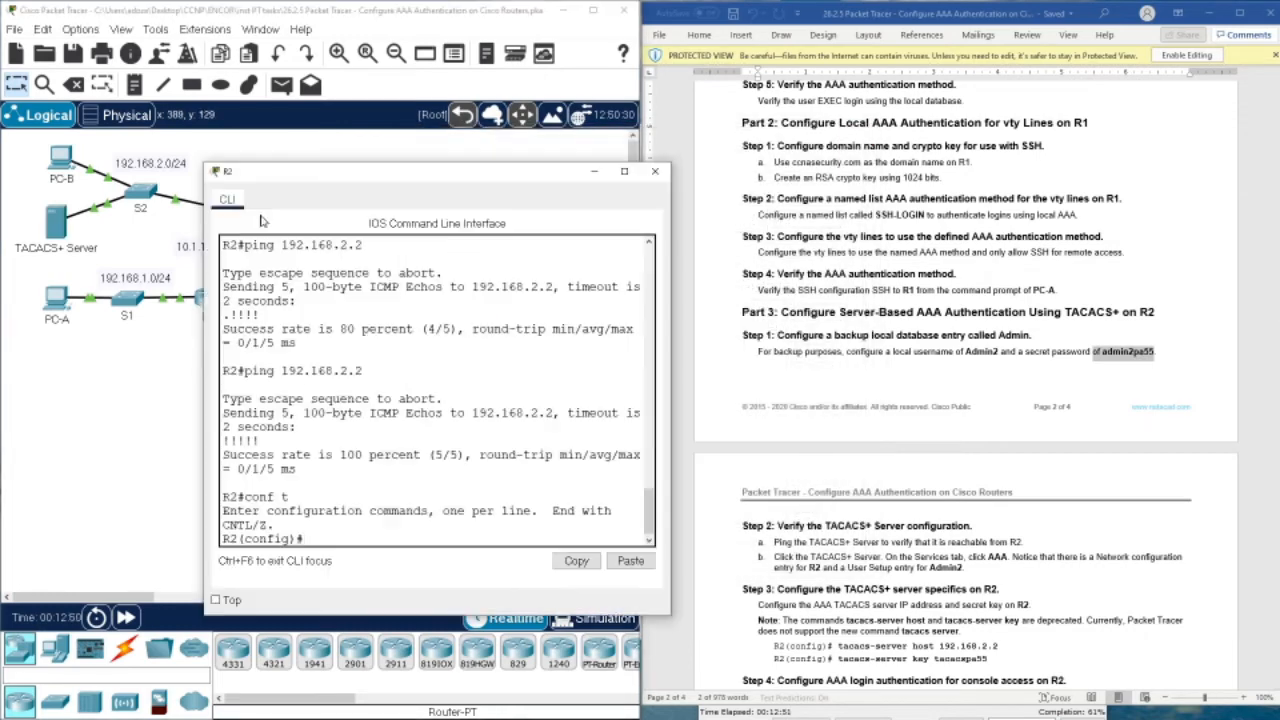
{"action": "scroll", "coordinate": [740, 300], "scroll_direction": "down", "scroll_amount": 2}
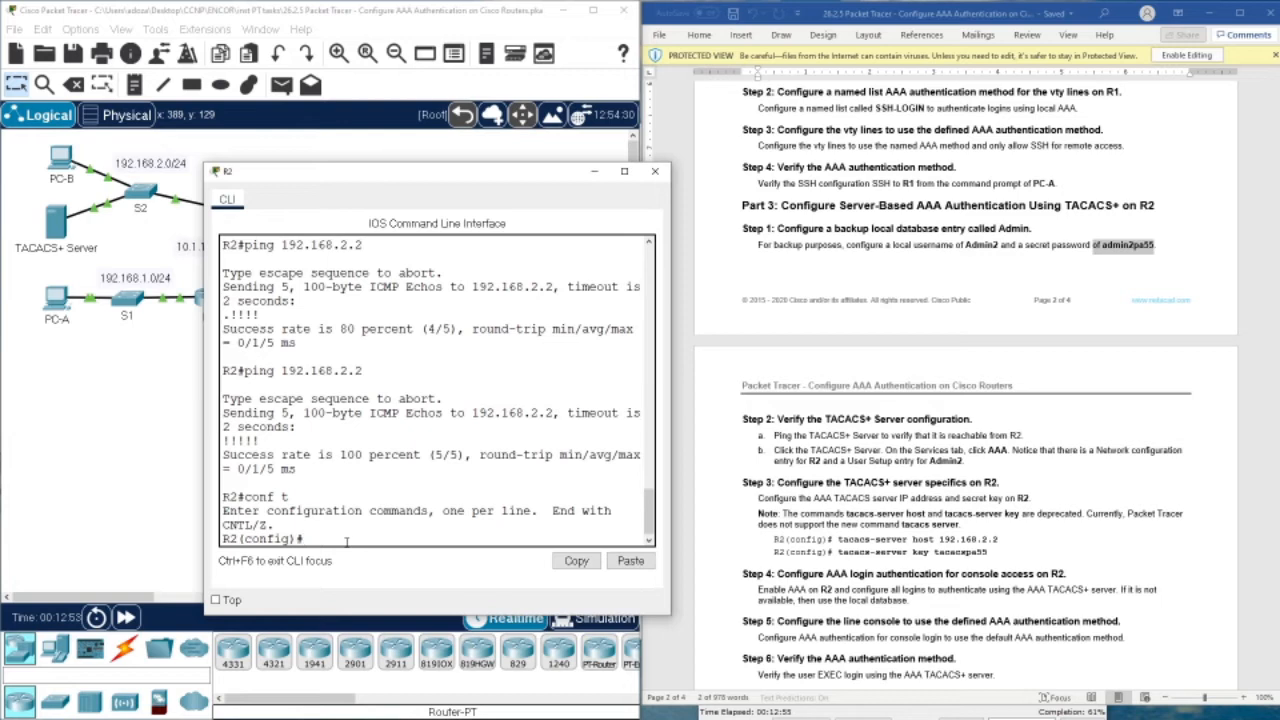
Create the local user Admin2 on R2 with the handout's secret password
{"action": "type", "text": "us"}
{"action": "key", "text": "Tab"}
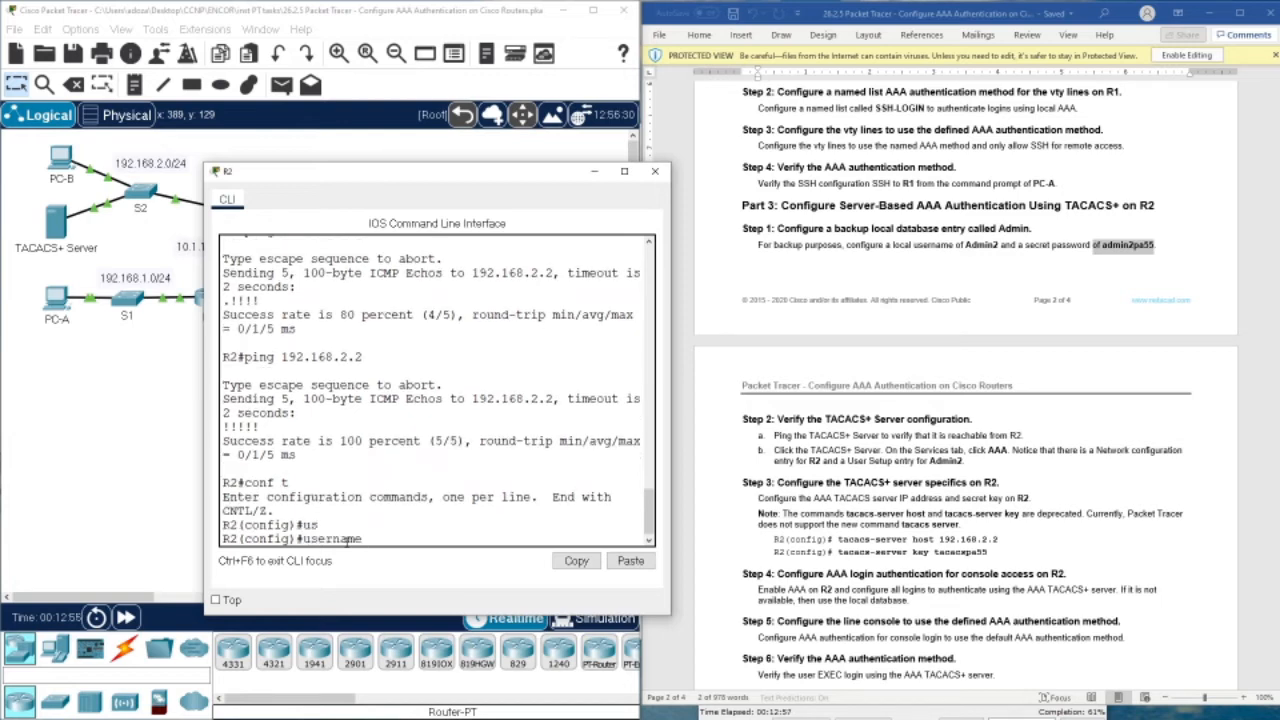
{"action": "type", "text": "Admin2 sec"}
{"action": "key", "text": "Tab"}
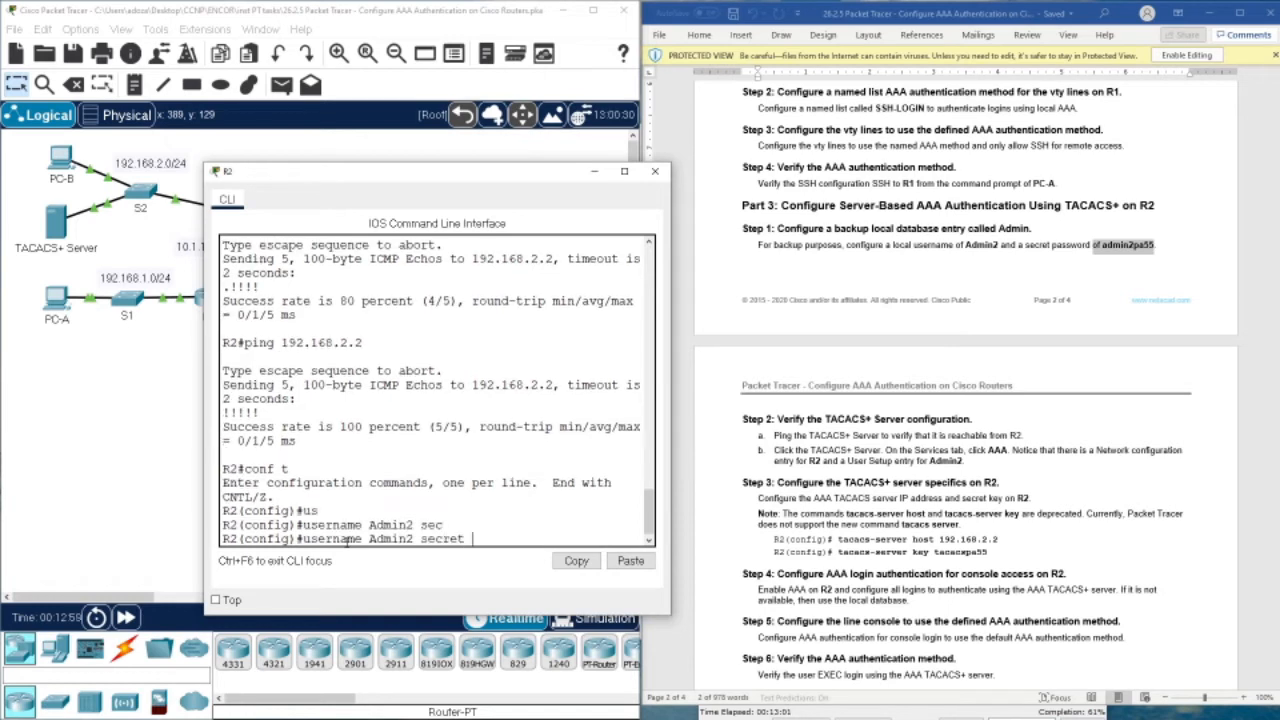
{"action": "type", "text": "admin2pa55"}
{"action": "key", "text": "Return"}
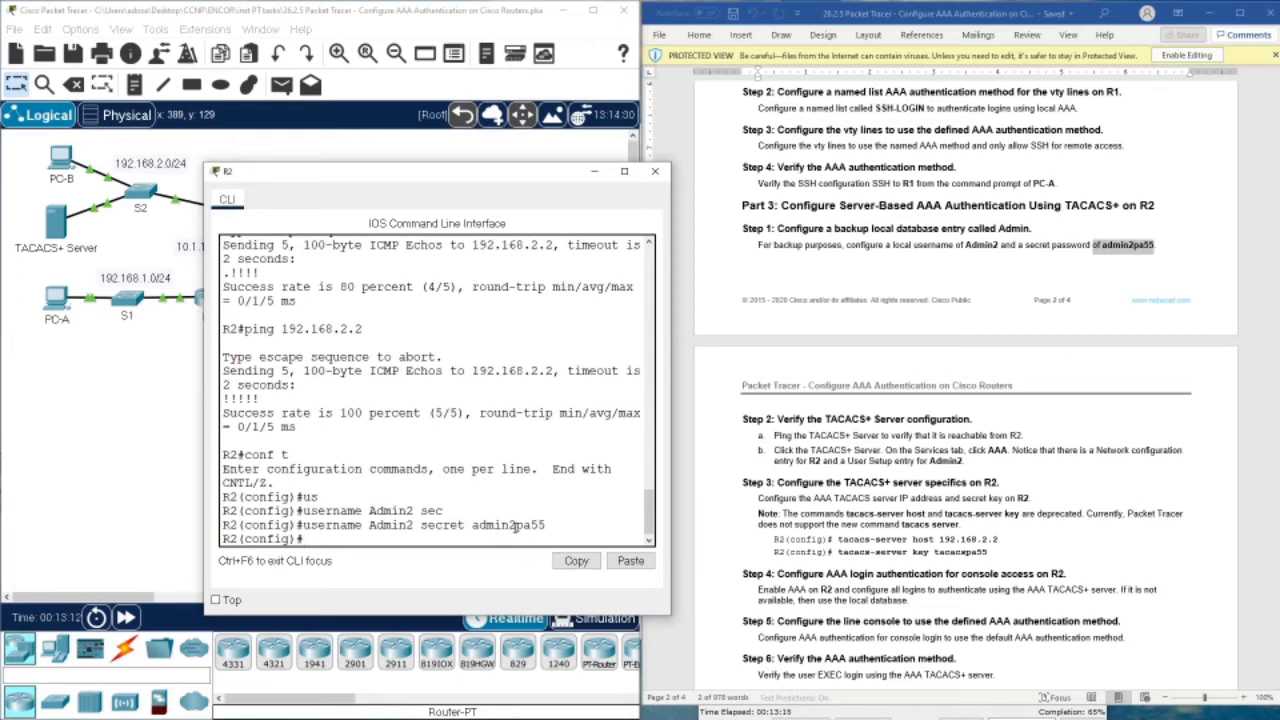
Select the tacacs-server host command in the lab instructions document
{"action": "scroll", "coordinate": [877, 306], "scroll_direction": "down", "scroll_amount": 3}
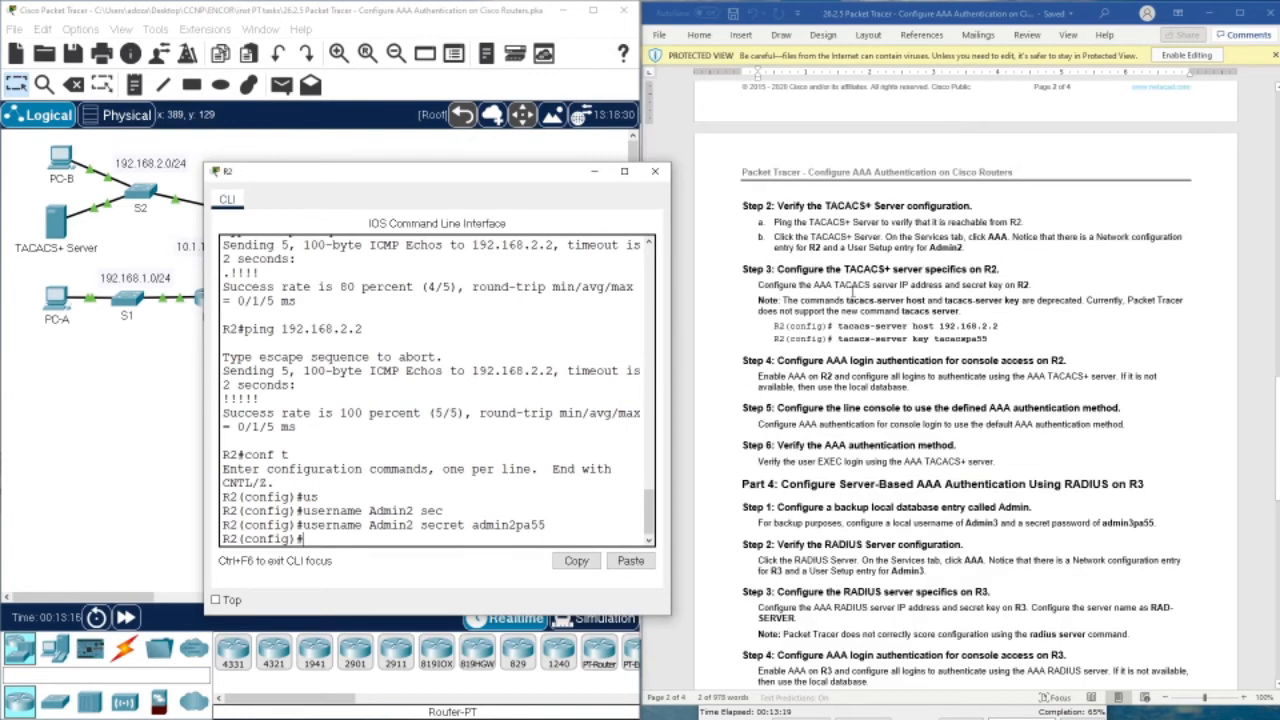
{"action": "left_click", "coordinate": [841, 312]}
{"action": "left_click_drag", "start_coordinate": [838, 326], "coordinate": [997, 327]}
Paste and run the tacacs-server host command for 192.168.2.2 in R2's CLI
{"action": "right_click", "coordinate": [997, 327]}
{"action": "left_click", "coordinate": [1030, 346]}
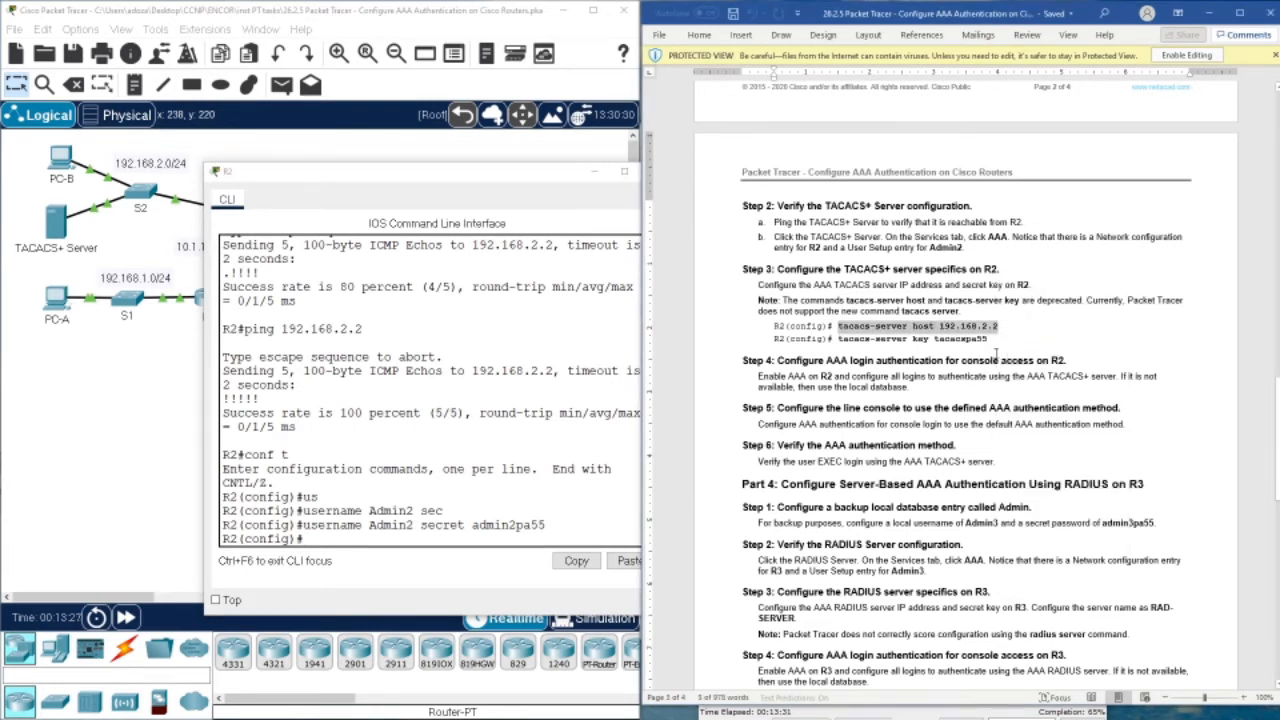
{"action": "right_click", "coordinate": [343, 531]}
{"action": "left_click", "coordinate": [376, 560]}
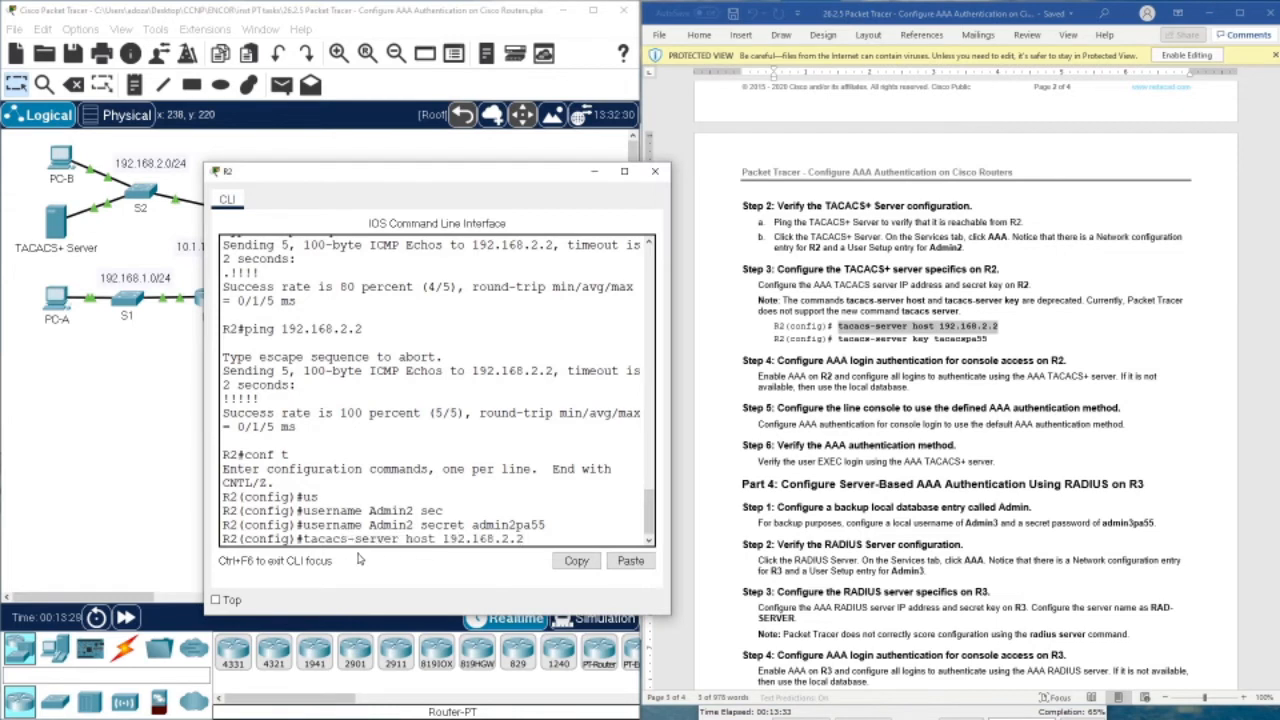
{"action": "key", "text": "Return"}
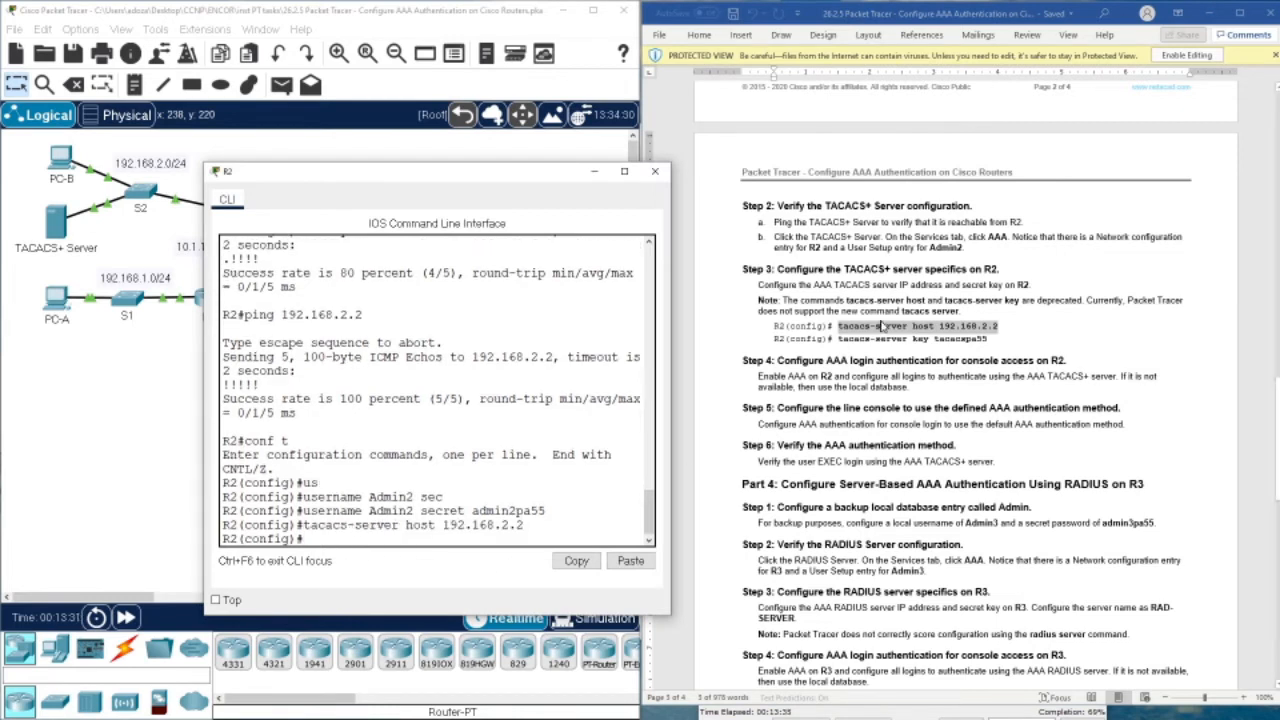
Copy the tacacs-server key command from the instructions and run it on R2
{"action": "left_click", "coordinate": [875, 345]}
{"action": "left_click_drag", "start_coordinate": [838, 339], "coordinate": [990, 341]}
{"action": "right_click", "coordinate": [981, 342]}
{"action": "left_click", "coordinate": [984, 368]}
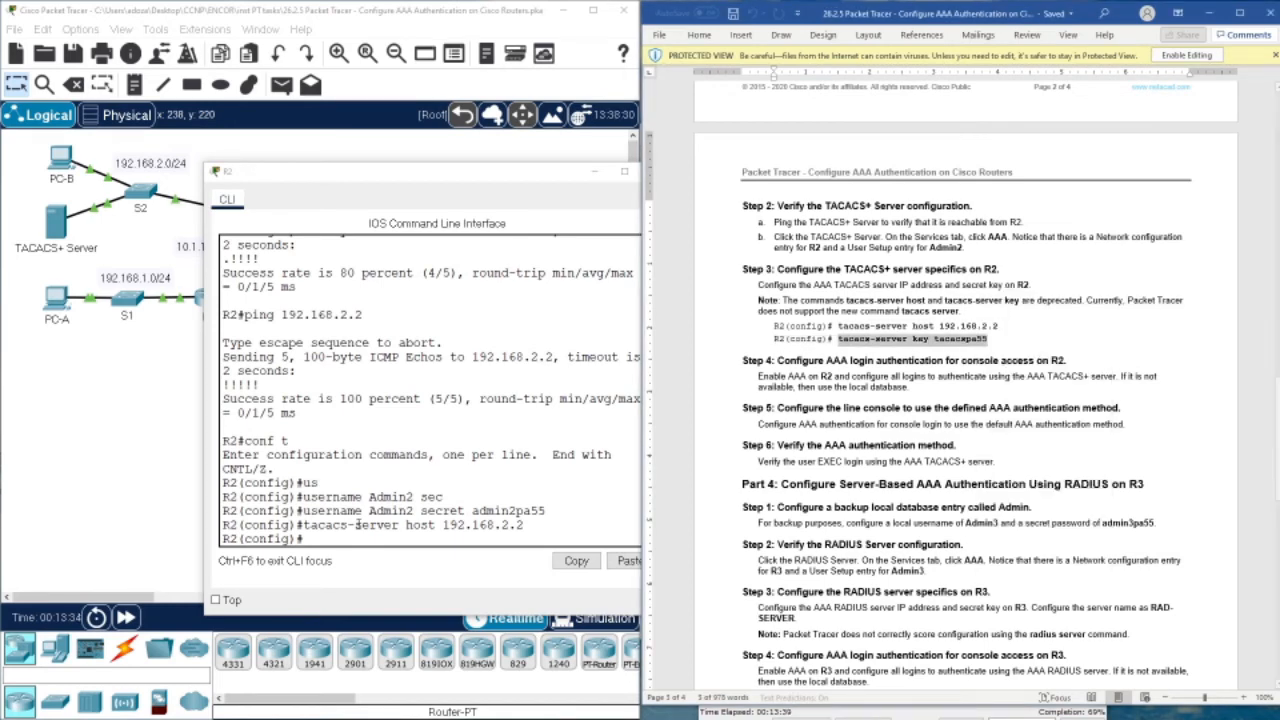
{"action": "right_click", "coordinate": [356, 530]}
{"action": "left_click", "coordinate": [387, 555]}
{"action": "key", "text": "Return"}
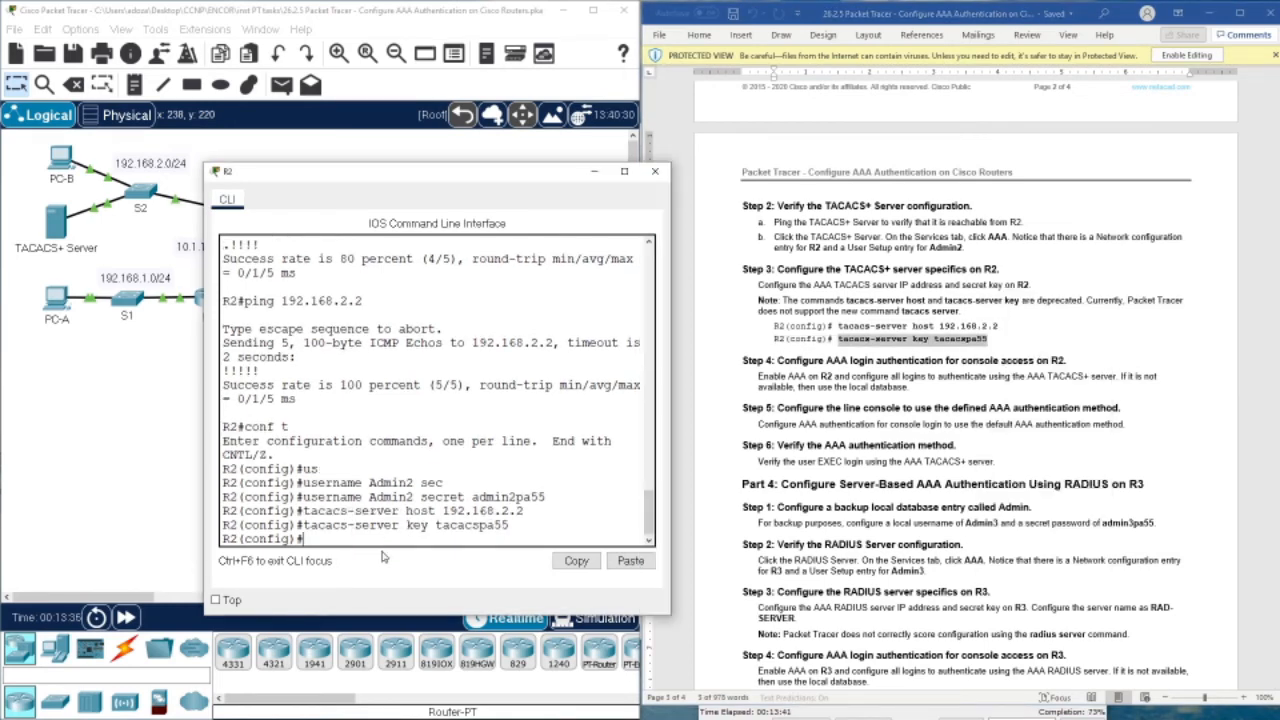
{"action": "scroll", "coordinate": [913, 405], "scroll_direction": "down", "scroll_amount": 2}
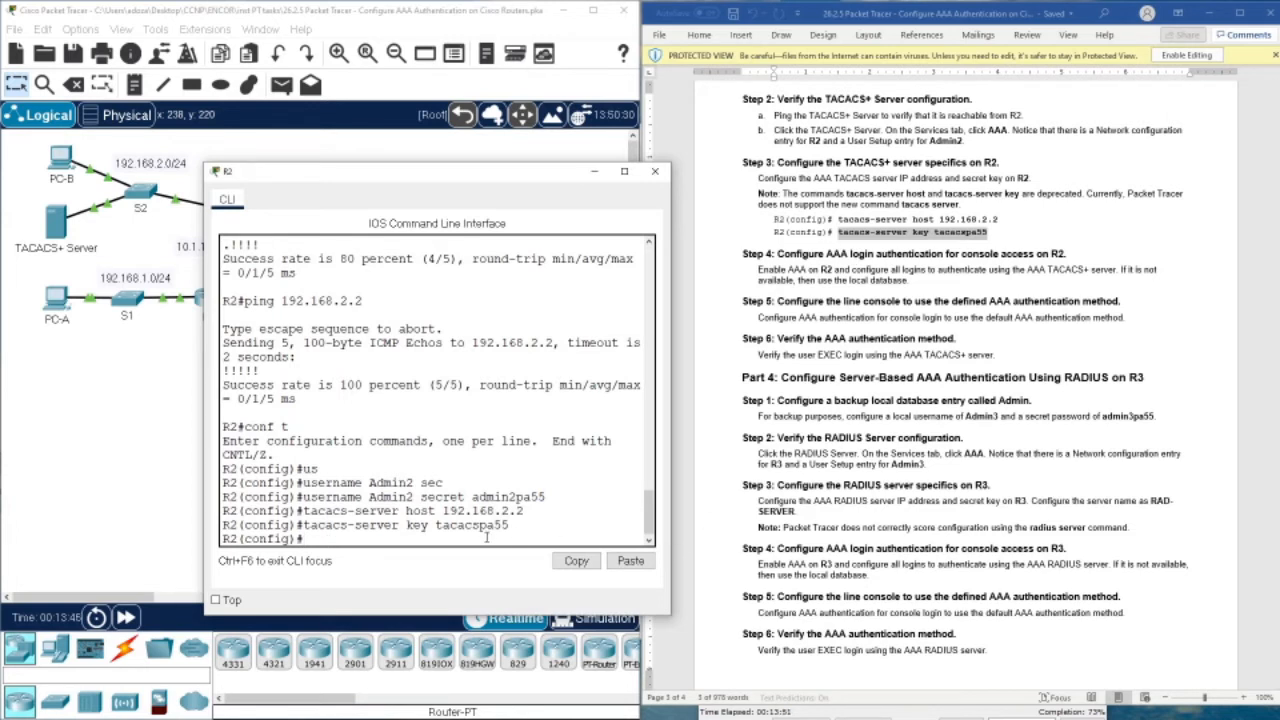
Enable aaa new-model and set default login authentication to group tacacs+ then local
{"action": "type", "text": "aaa new"}
{"action": "key", "text": "Tab"}
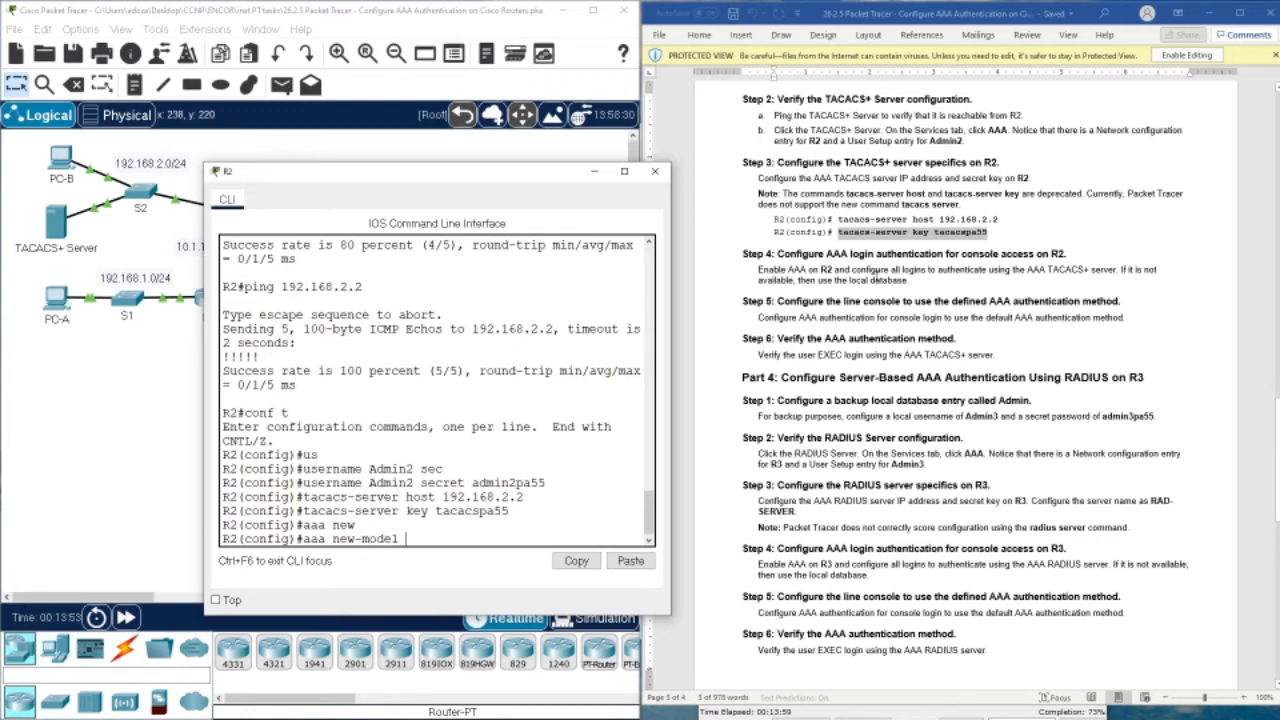
{"action": "key", "text": "Return"}
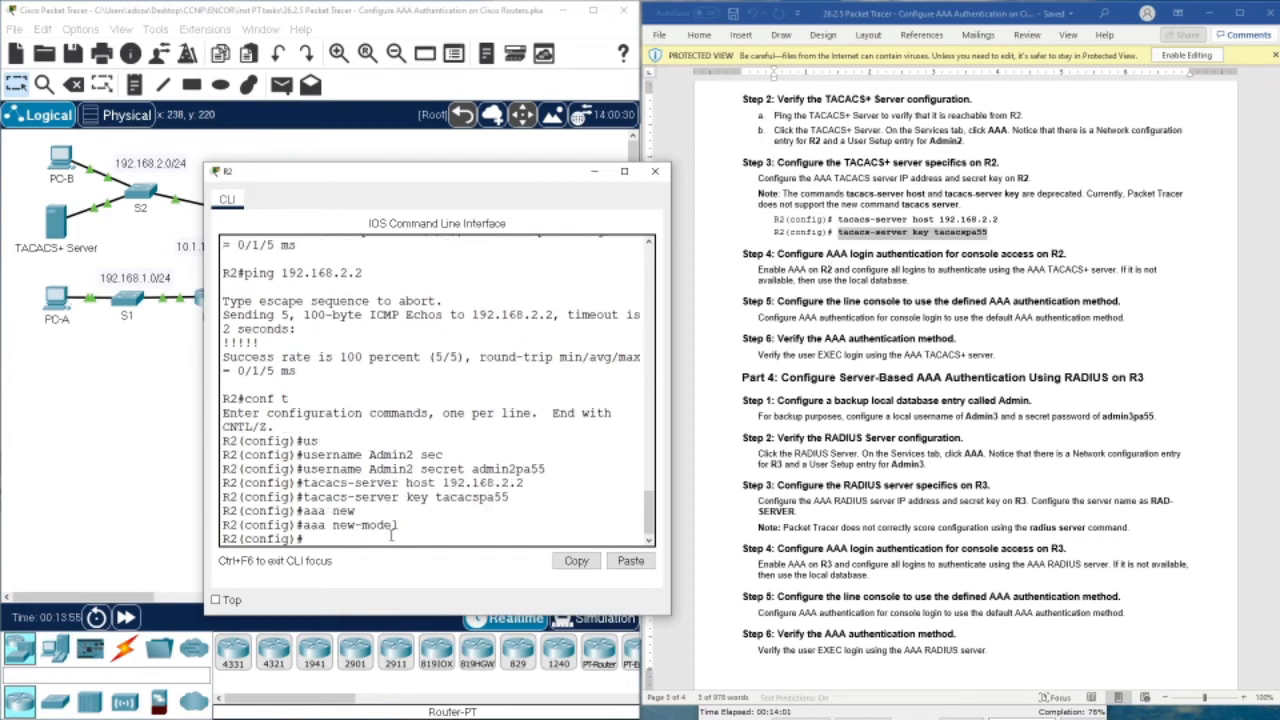
{"action": "type", "text": "aaa auth"}
{"action": "key", "text": "Tab"}
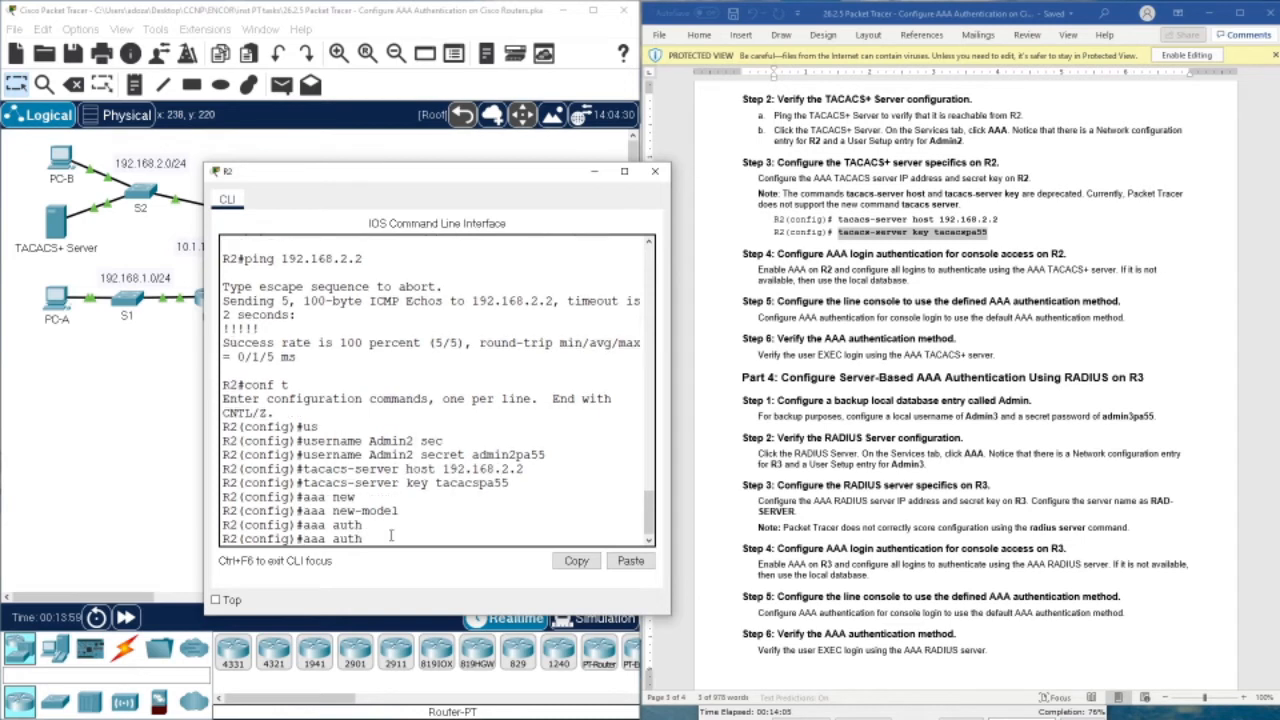
{"action": "type", "text": "en"}
{"action": "key", "text": "Tab"}
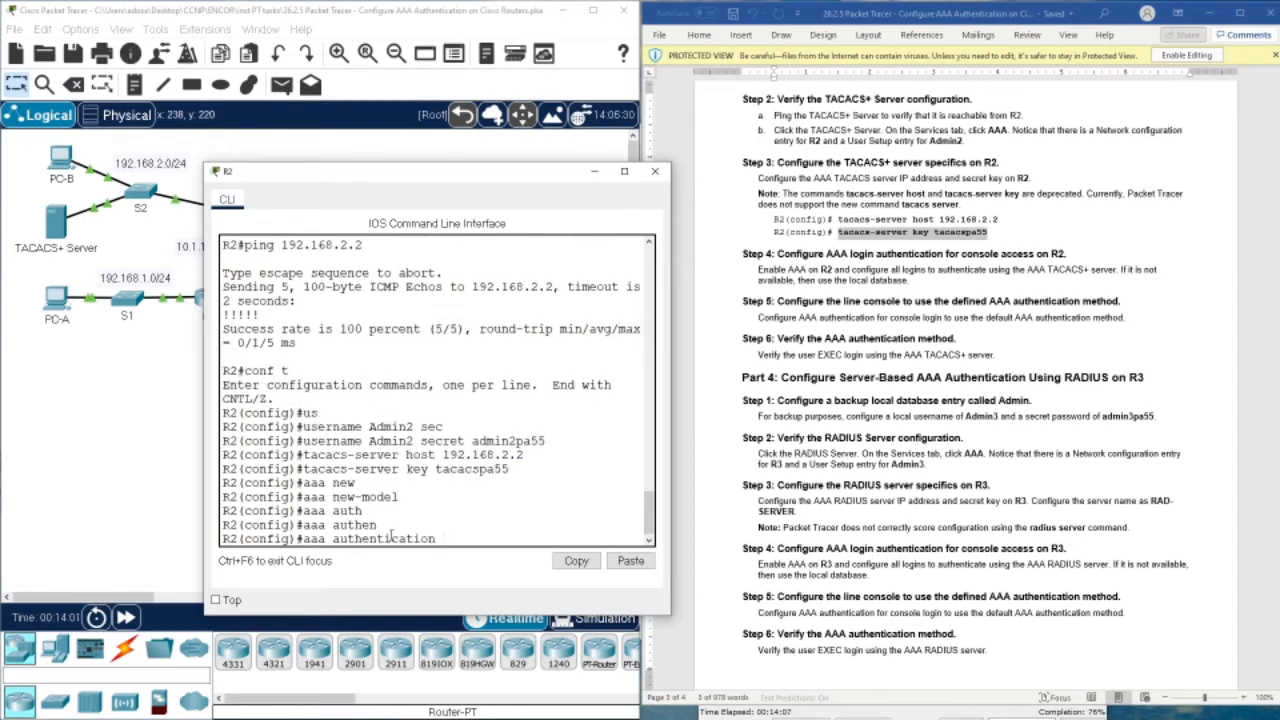
{"action": "type", "text": "login de"}
{"action": "key", "text": "Tab"}
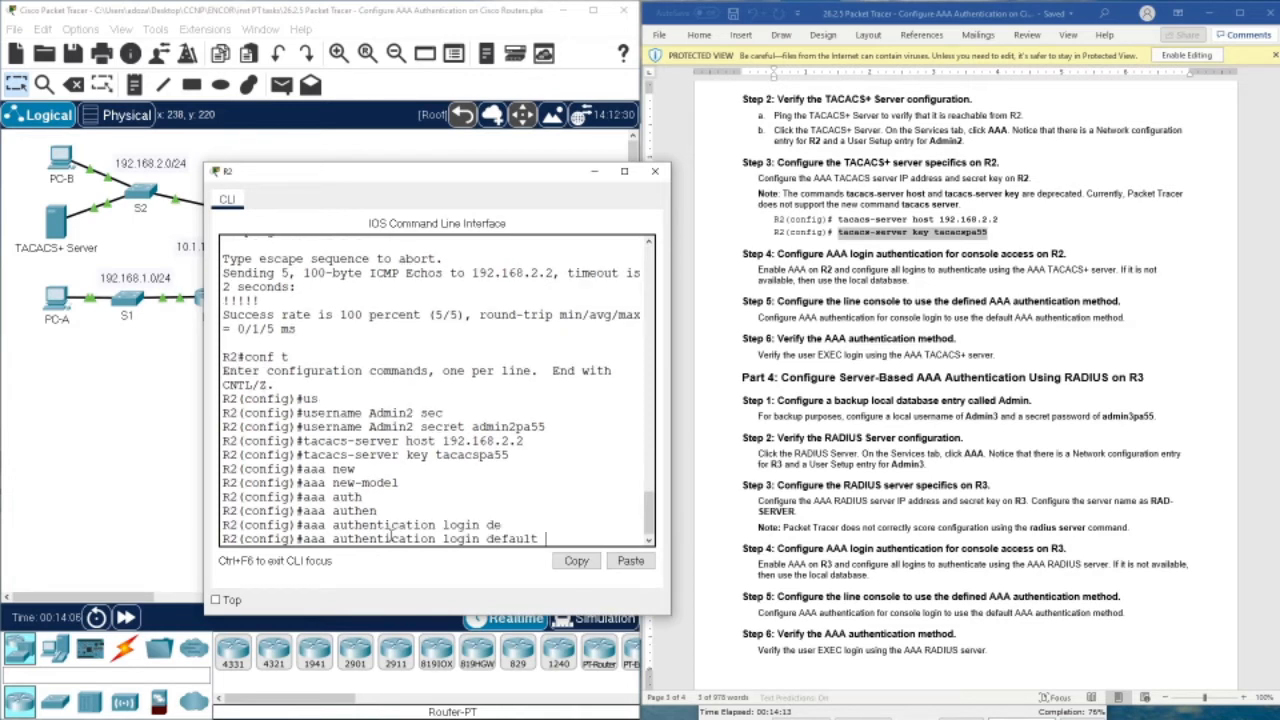
{"action": "type", "text": "gr"}
{"action": "key", "text": "Tab"}
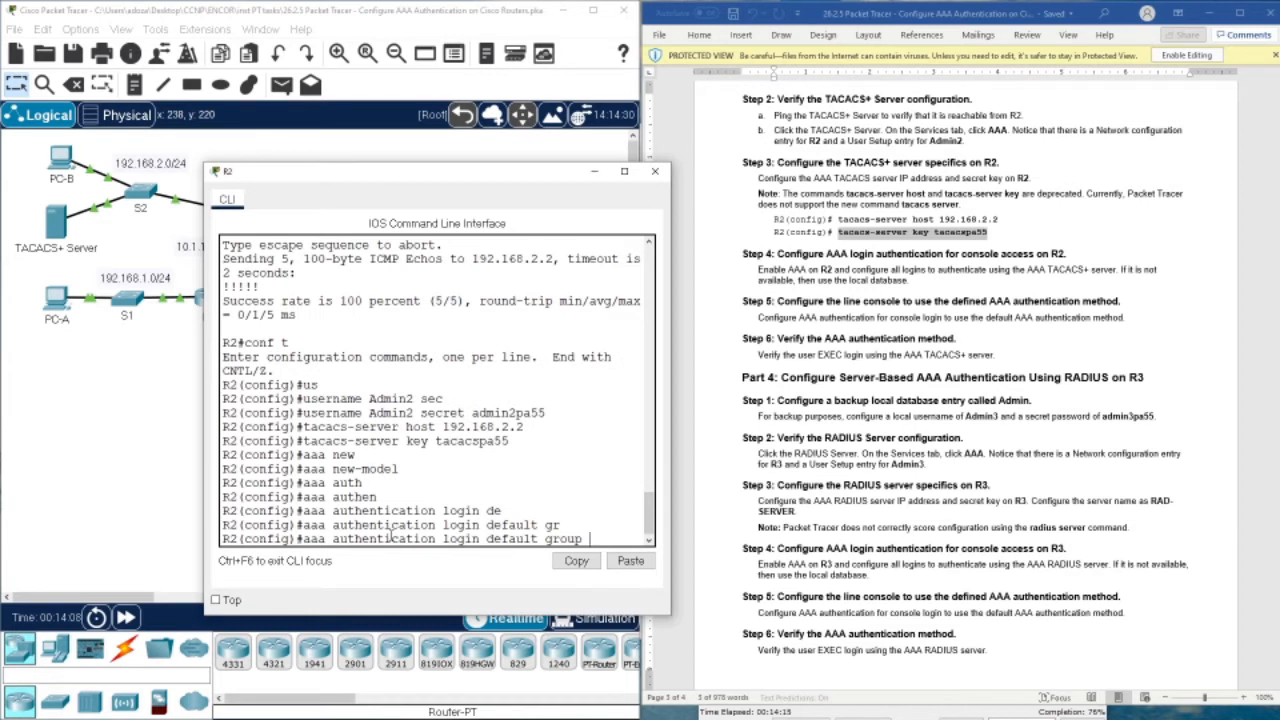
{"action": "type", "text": "tacacs+ local"}
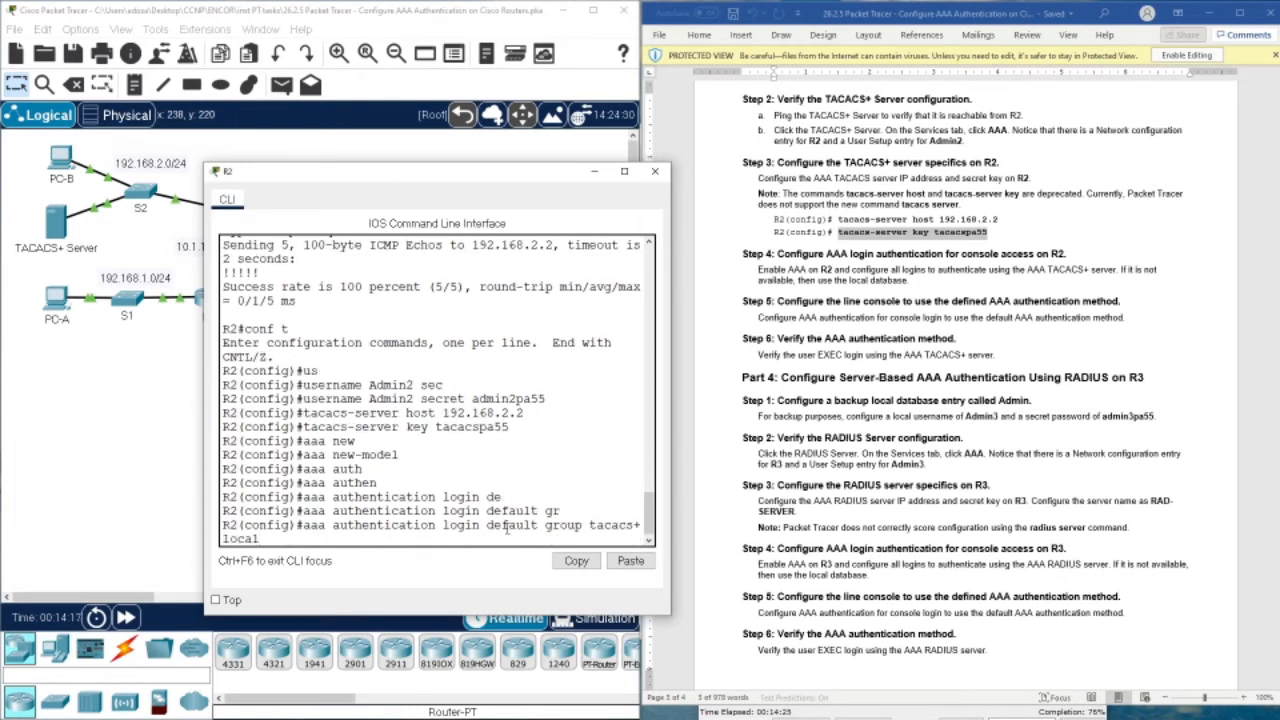
{"action": "key", "text": "Return"}
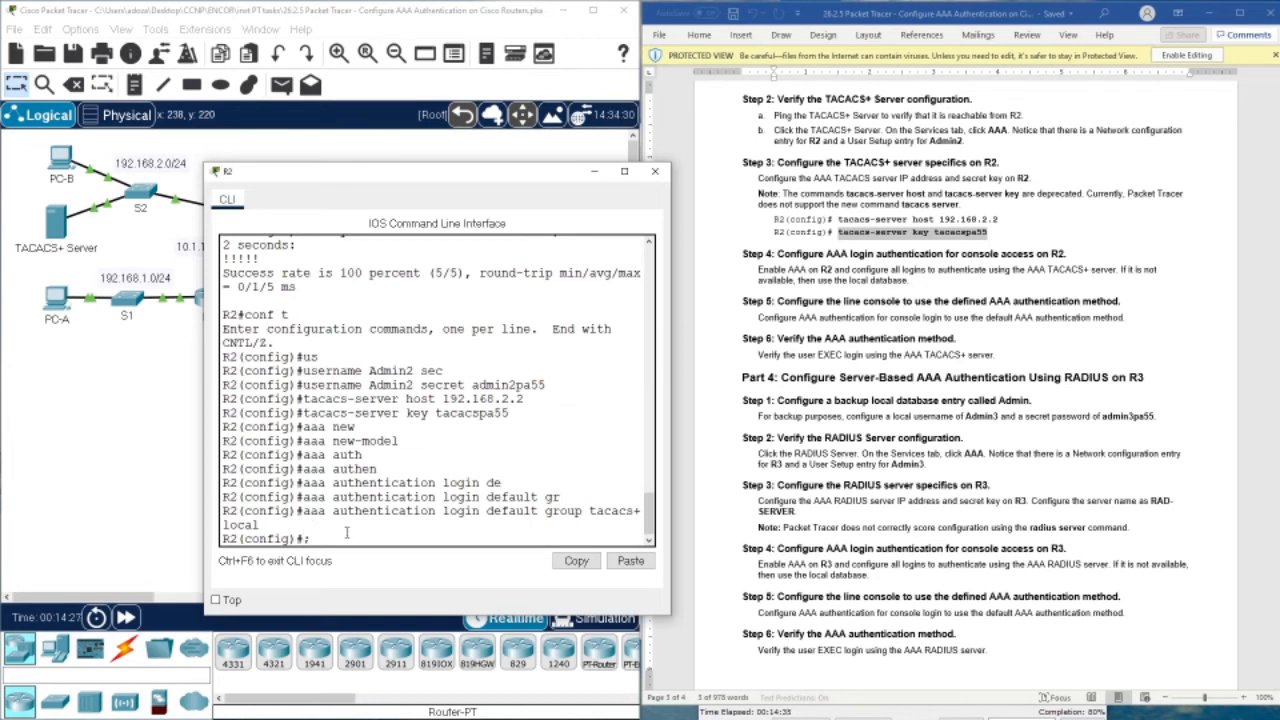
Apply login authentication default to console line 0
{"action": "key", "text": "BackSpace"}
{"action": "type", "text": "line con 0"}
{"action": "key", "text": "Return"}
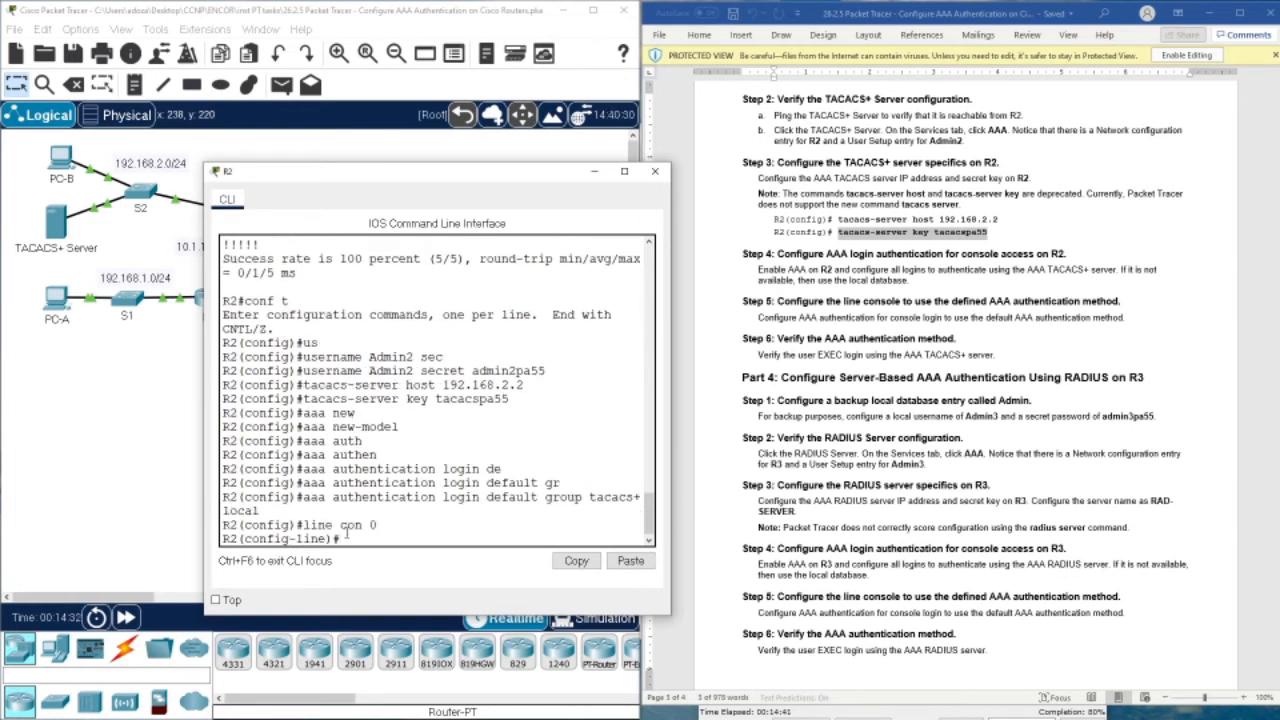
{"action": "type", "text": "log"}
{"action": "key", "text": "Tab"}
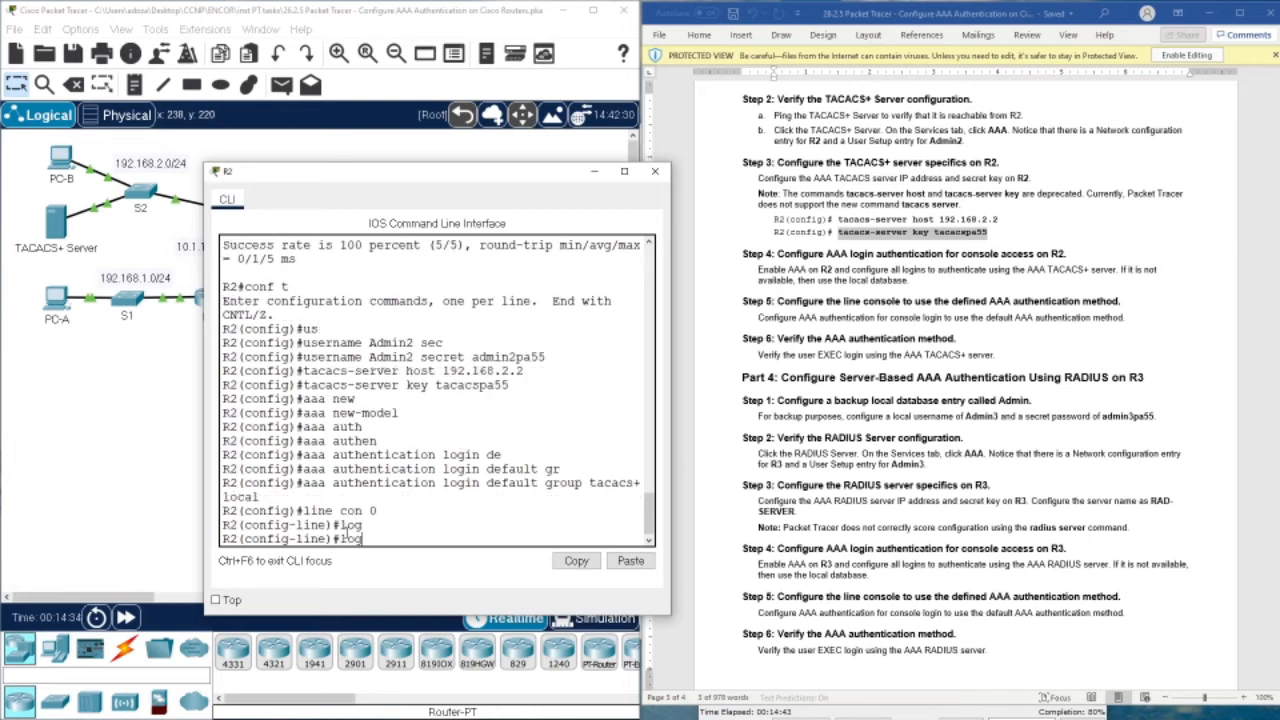
{"action": "type", "text": "in auth"}
{"action": "key", "text": "Tab"}
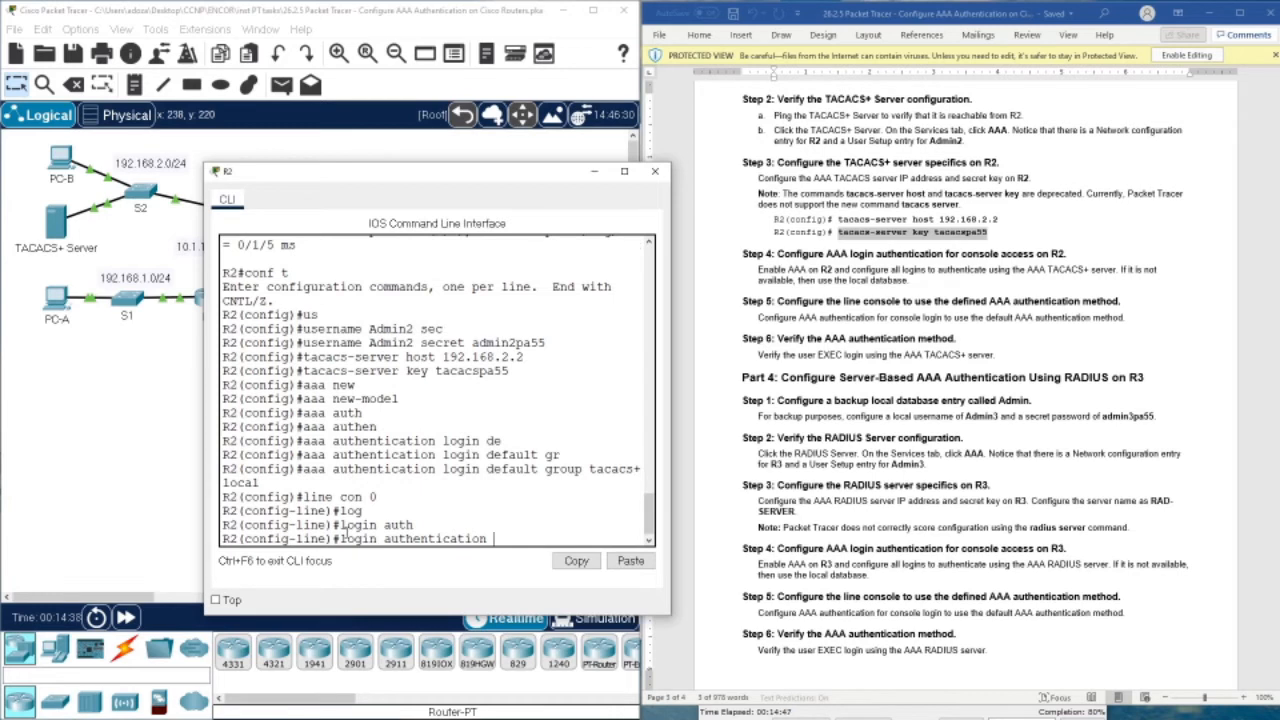
{"action": "type", "text": "def"}
{"action": "key", "text": "Tab"}
{"action": "key", "text": "Return"}
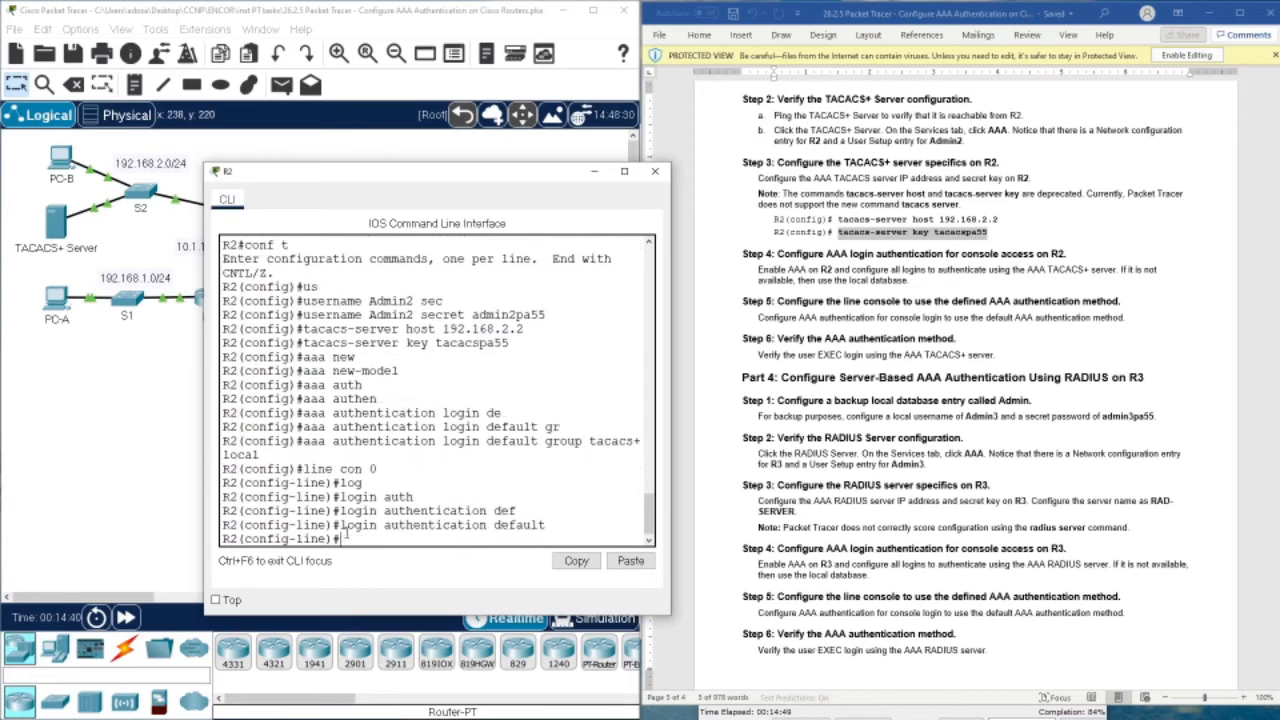
Leave configuration mode with end and exit the session
{"action": "key", "text": "Return"}
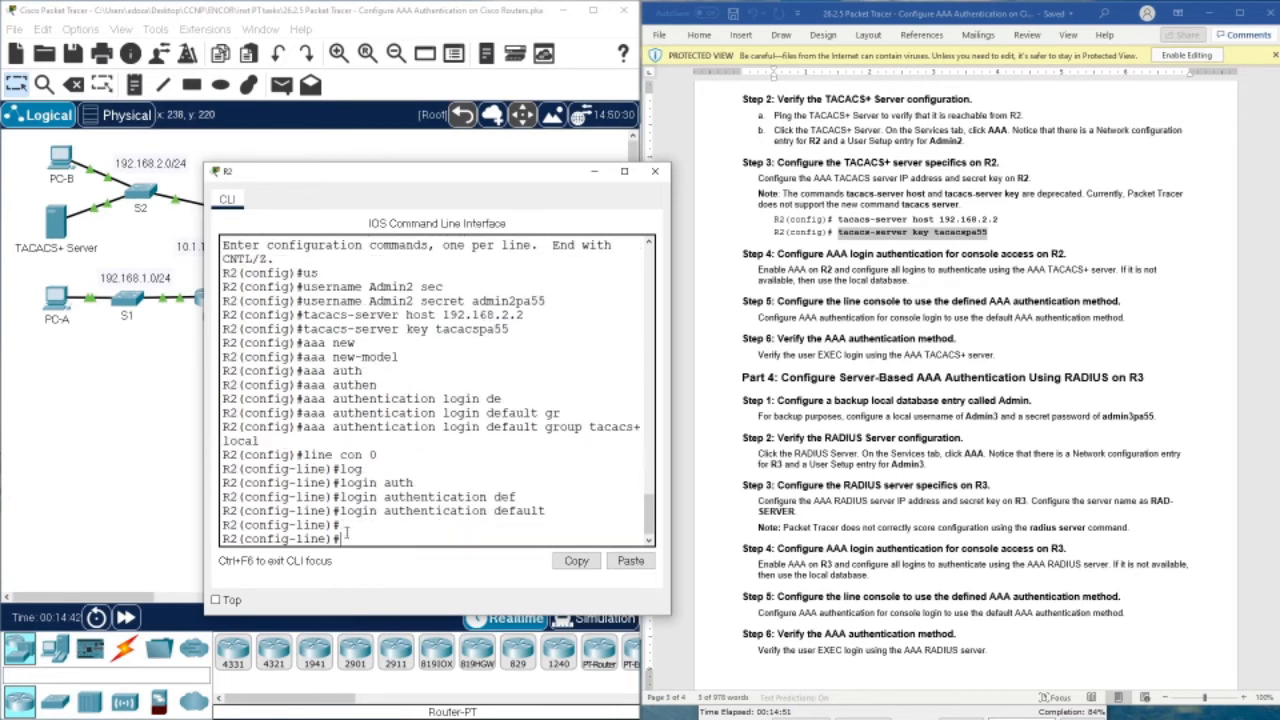
{"action": "type", "text": "end"}
{"action": "key", "text": "Return"}
{"action": "key", "text": "Return"}
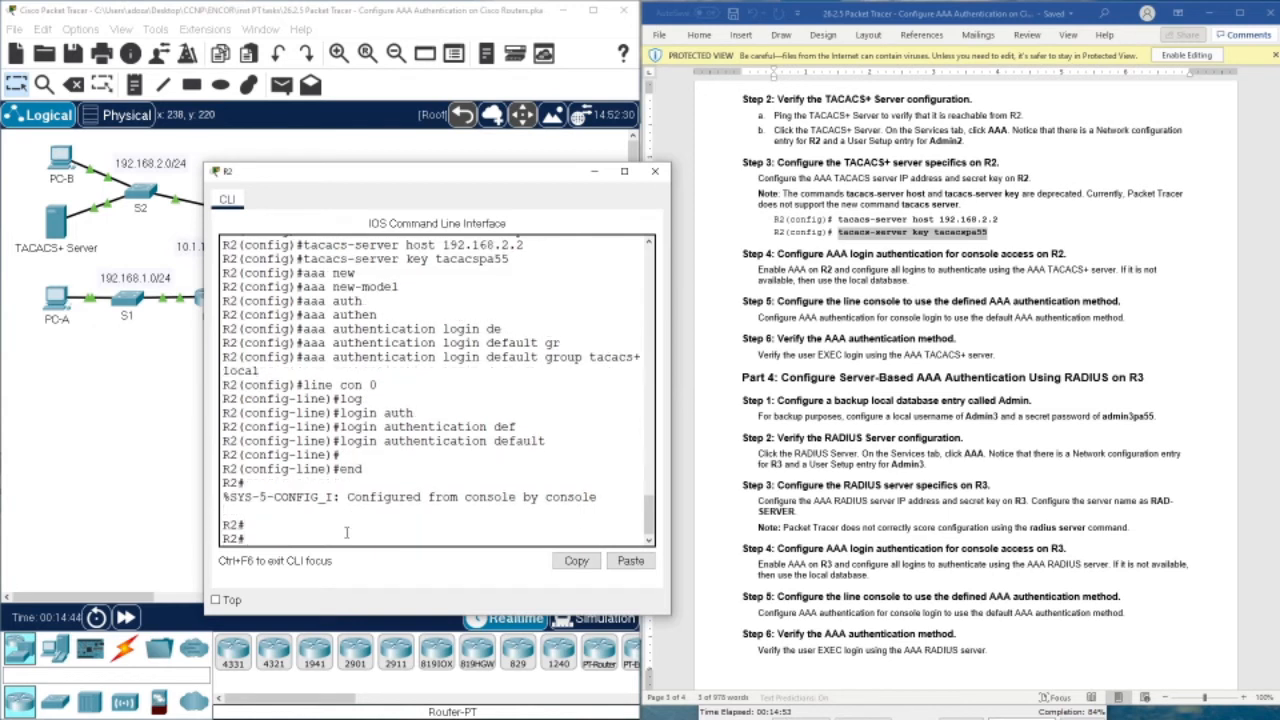
{"action": "type", "text": "exit"}
Log in to R2's console as Admin2 with its TACACS+ password
{"action": "key", "text": "Return"}
{"action": "key", "text": "Return"}
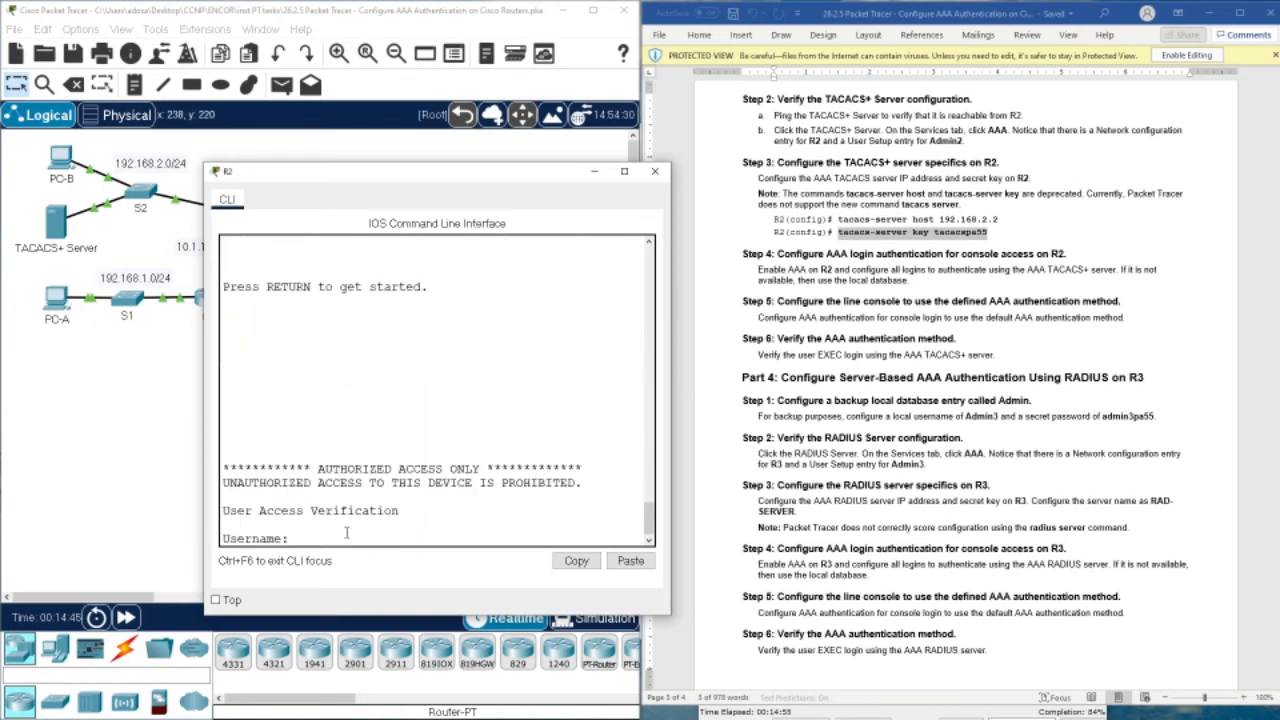
{"action": "type", "text": "Admin2"}
{"action": "key", "text": "Return"}
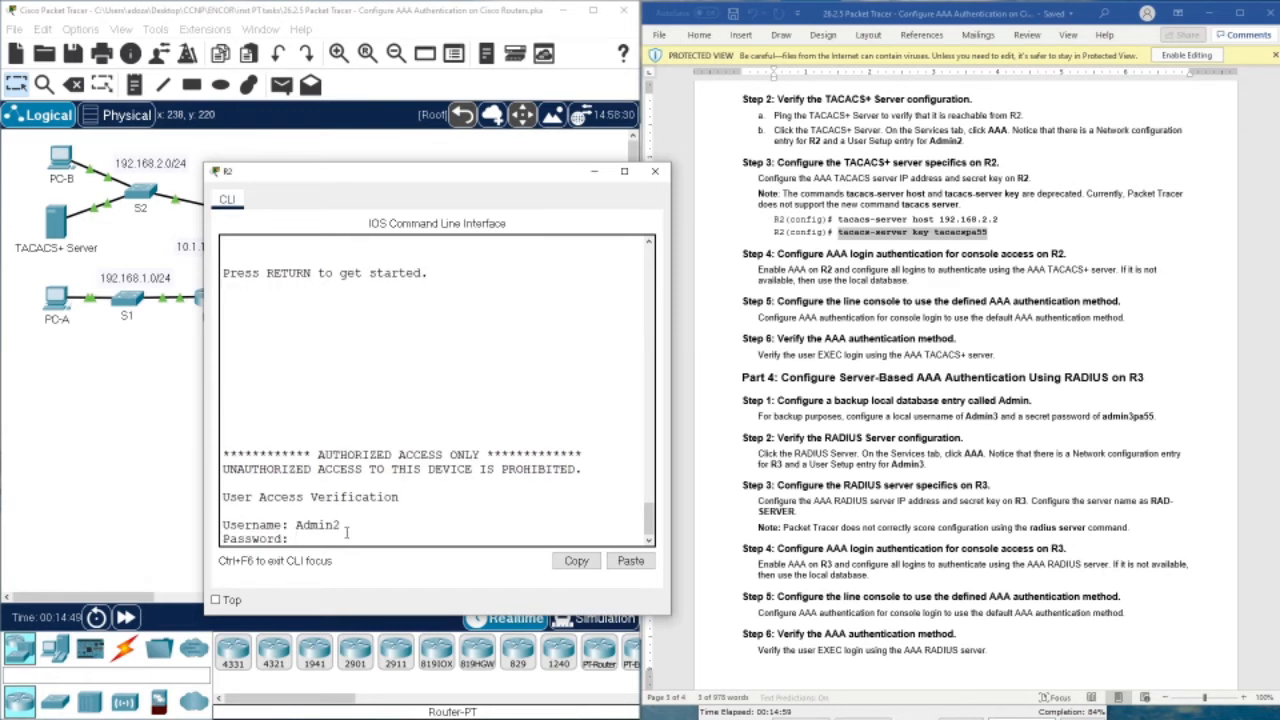
{"action": "key", "text": "Return"}
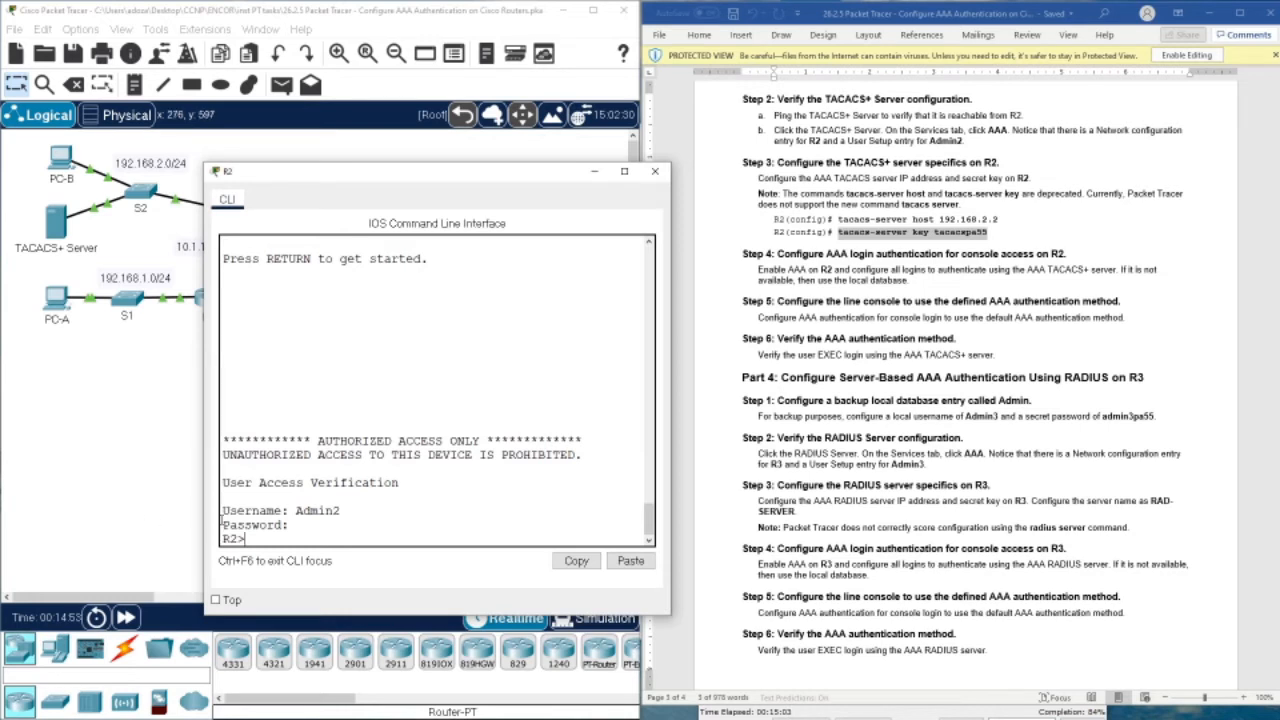
Enter privileged EXEC mode with the enable password, then global configuration with conf t
{"action": "type", "text": "en"}
{"action": "key", "text": "Return"}
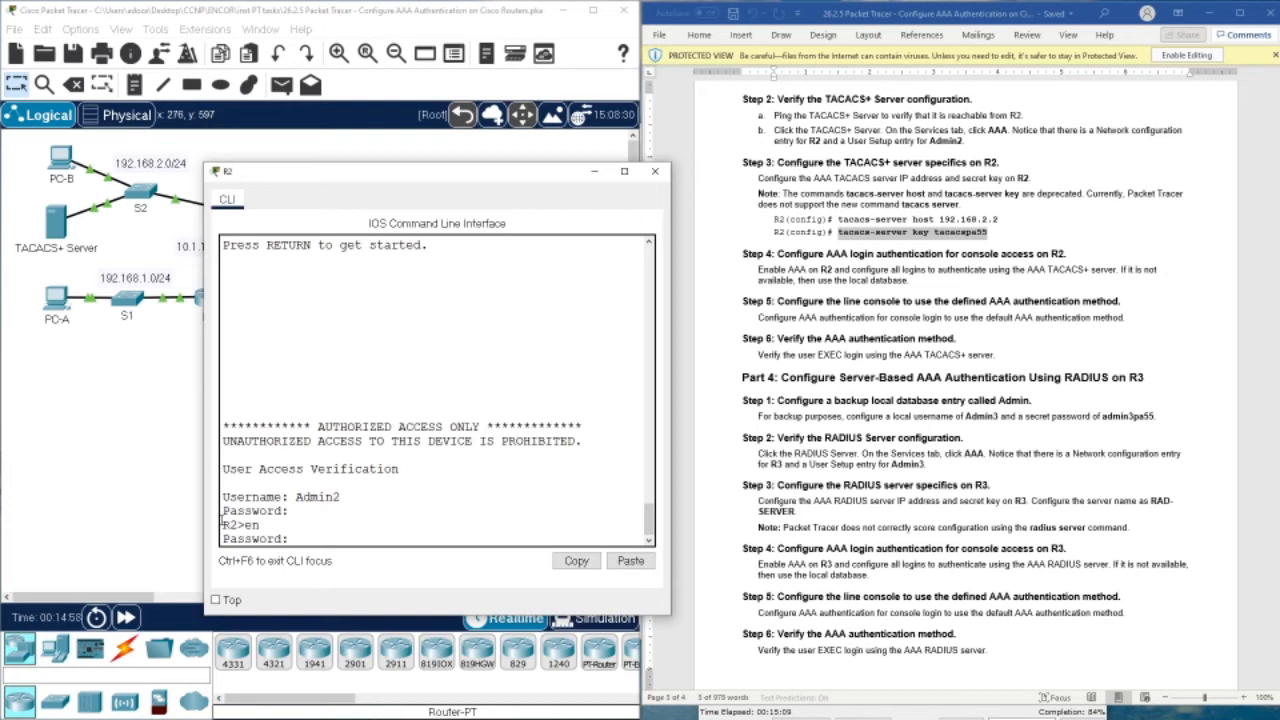
{"action": "key", "text": "Return"}
{"action": "type", "text": "conf t"}
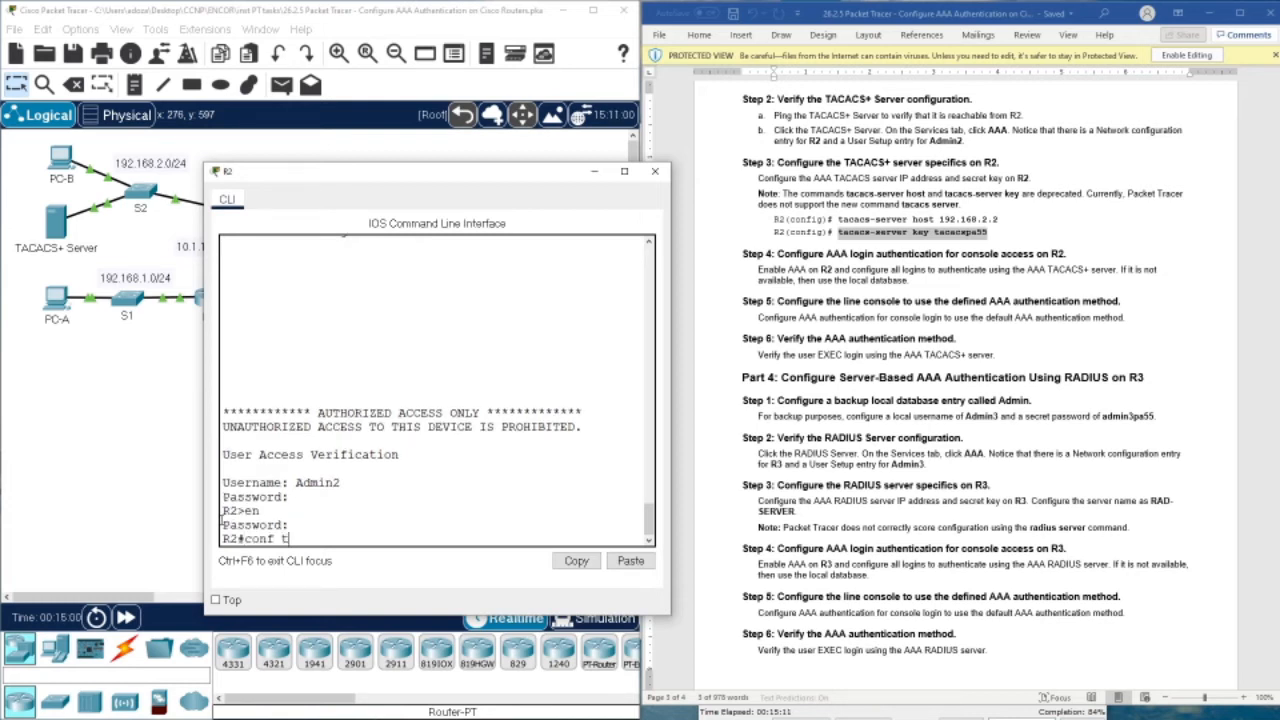
{"action": "key", "text": "Return"}
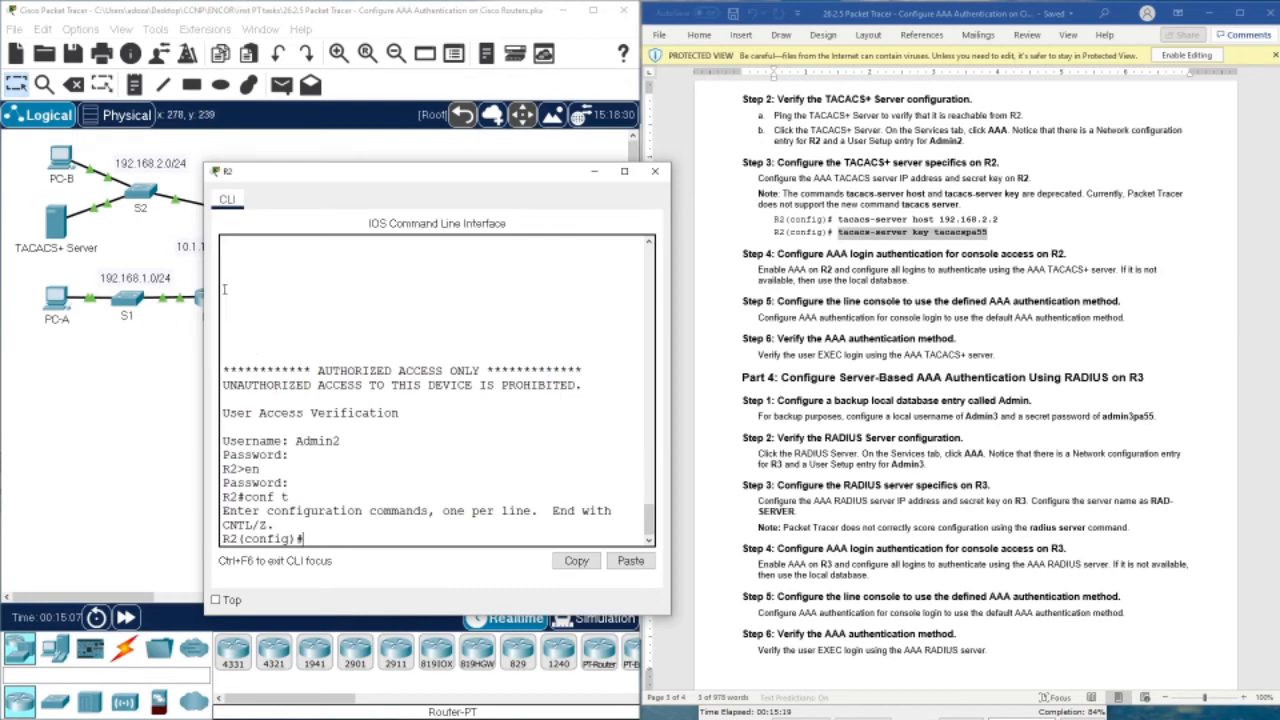
Scroll the lab instructions down to the Part 4 RADIUS steps
{"action": "scroll", "coordinate": [912, 436], "scroll_direction": "down", "scroll_amount": 2}
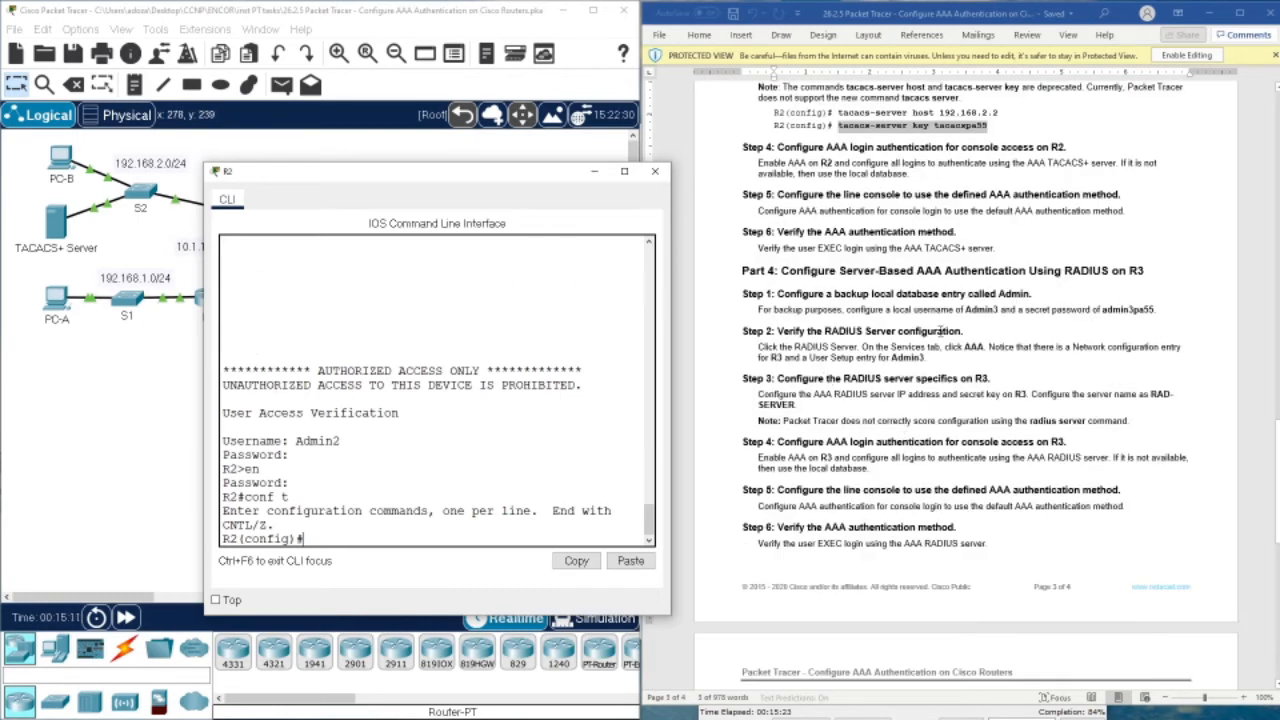
{"action": "scroll", "coordinate": [860, 290], "scroll_direction": "up", "scroll_amount": 4}
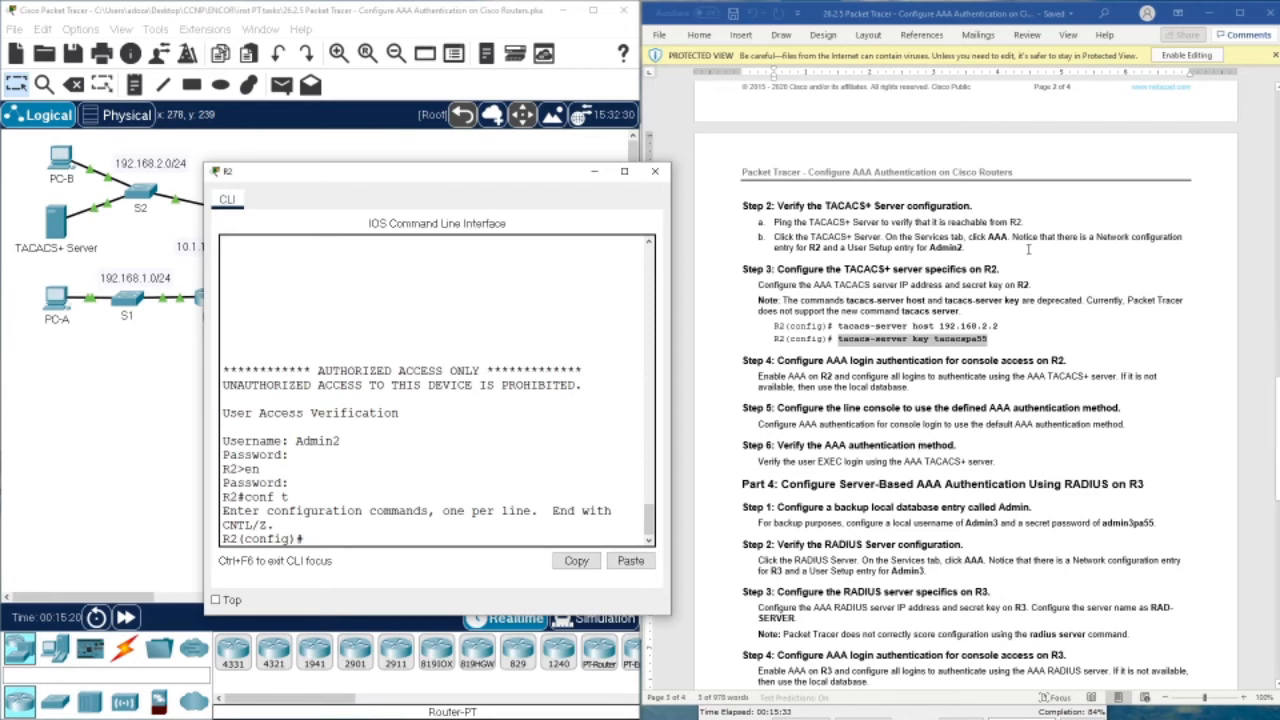
{"action": "scroll", "coordinate": [839, 466], "scroll_direction": "down", "scroll_amount": 4}
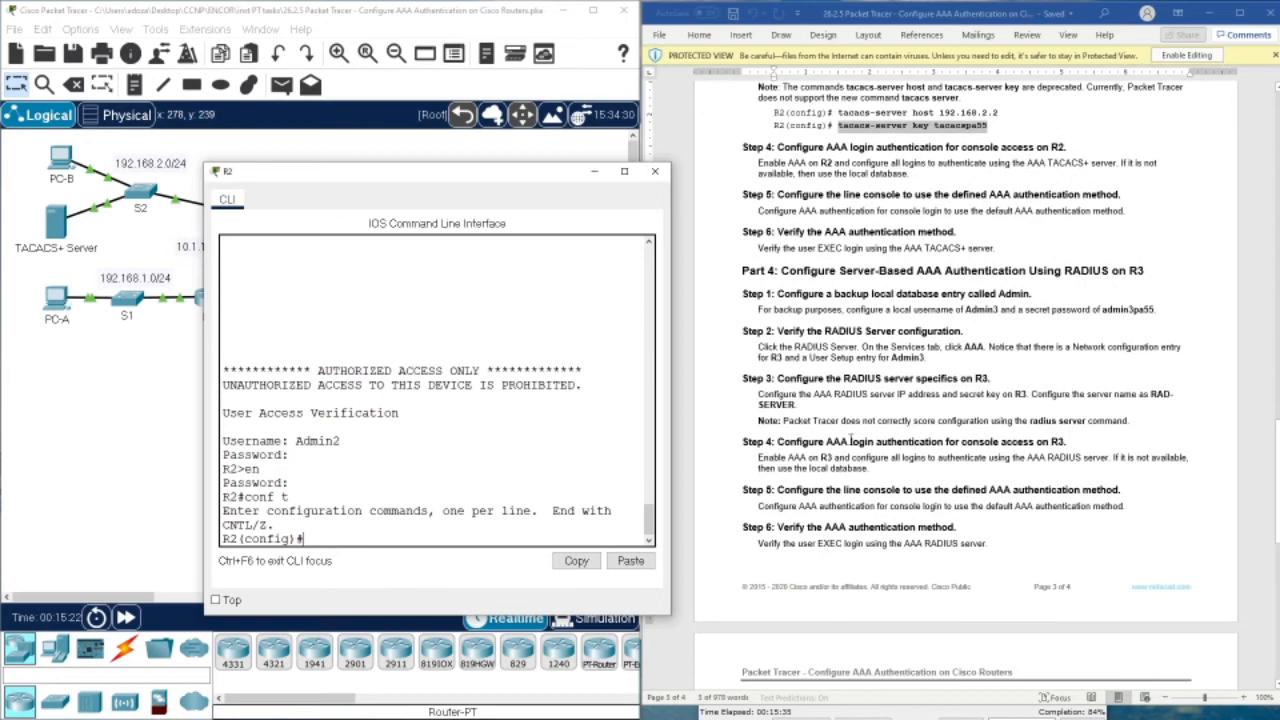
{"action": "scroll", "coordinate": [850, 440], "scroll_direction": "down", "scroll_amount": 2}
{"action": "scroll", "coordinate": [816, 398], "scroll_direction": "up", "scroll_amount": 4}
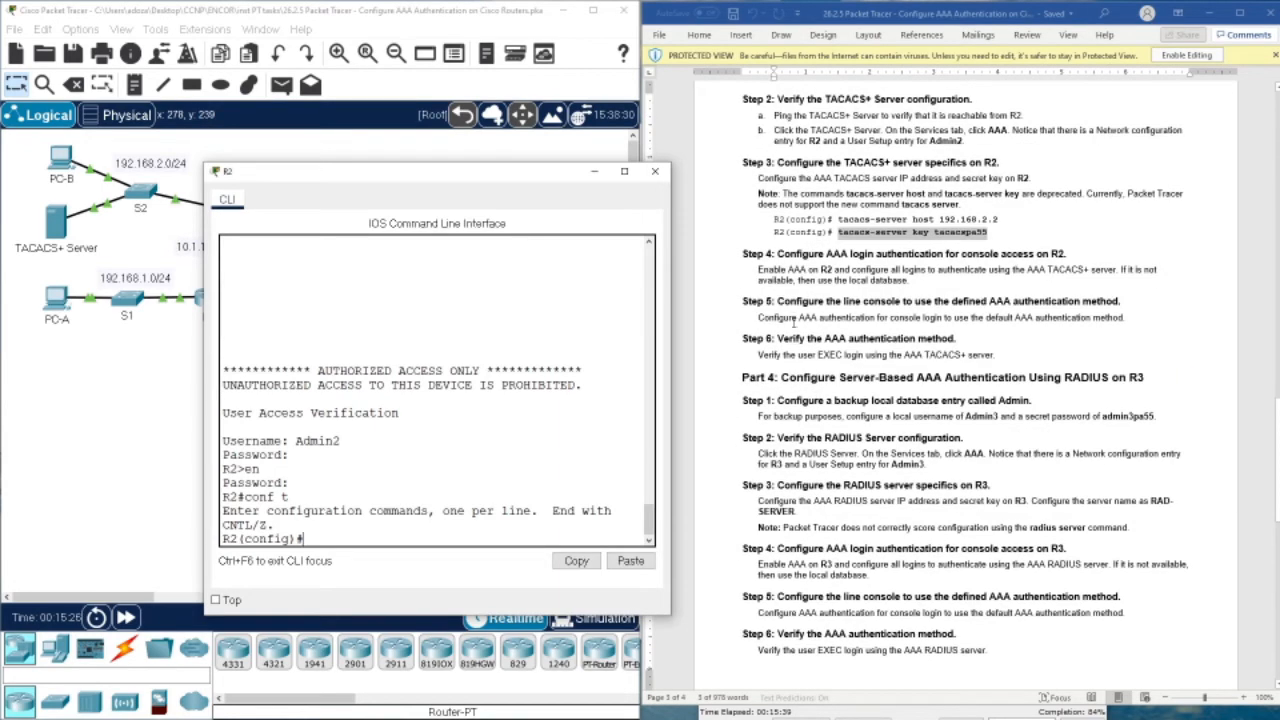
{"action": "left_click", "coordinate": [783, 340]}
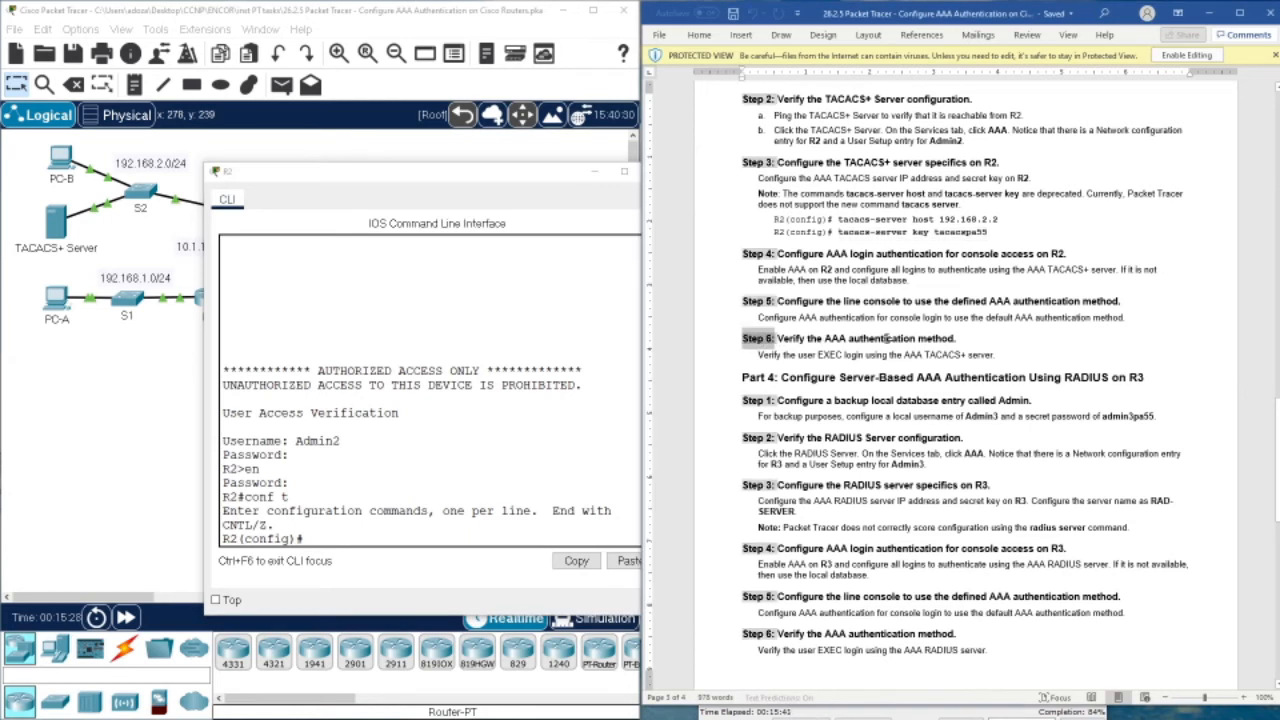
{"action": "left_click_drag", "start_coordinate": [863, 301], "coordinate": [1082, 302]}
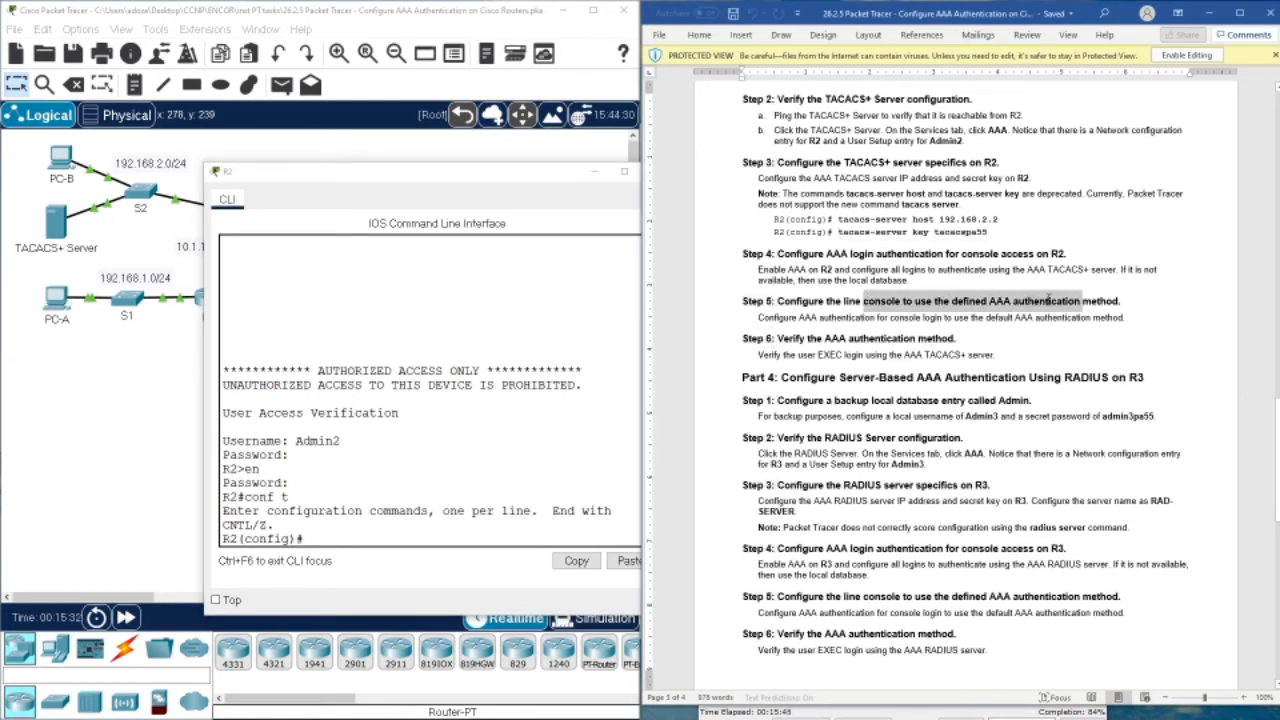
{"action": "left_click", "coordinate": [863, 344]}
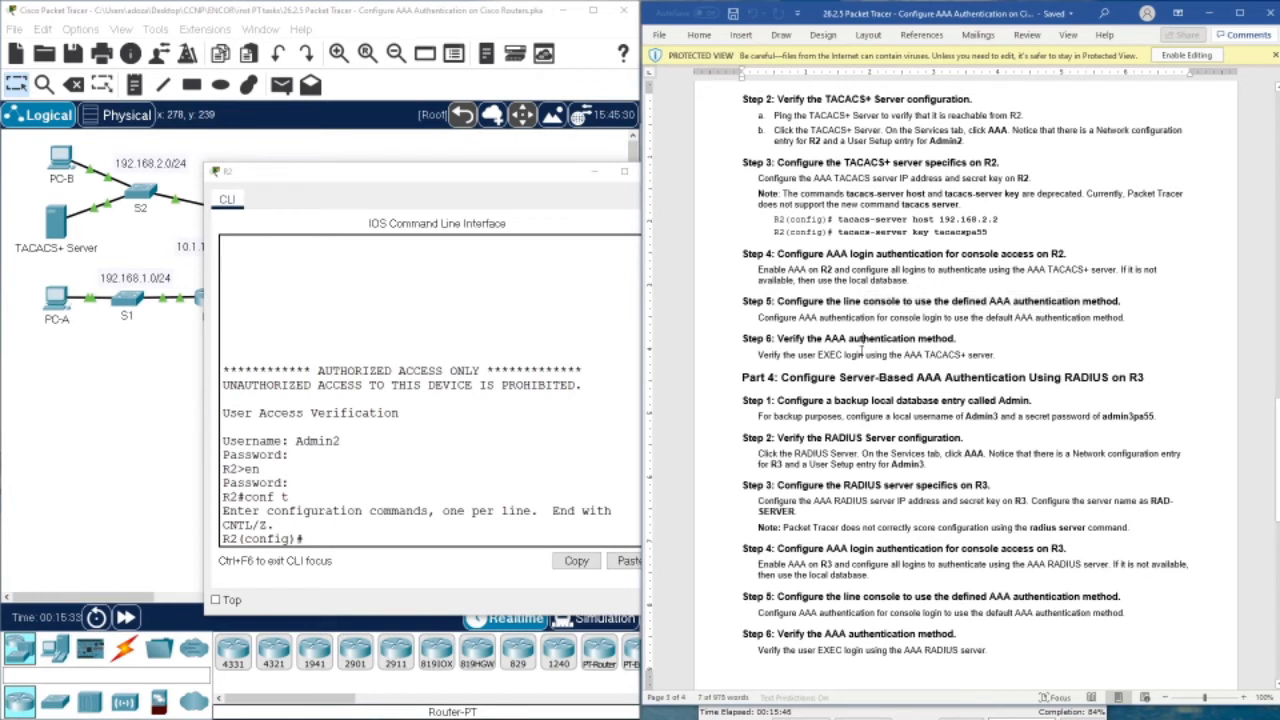
{"action": "left_click", "coordinate": [776, 380]}
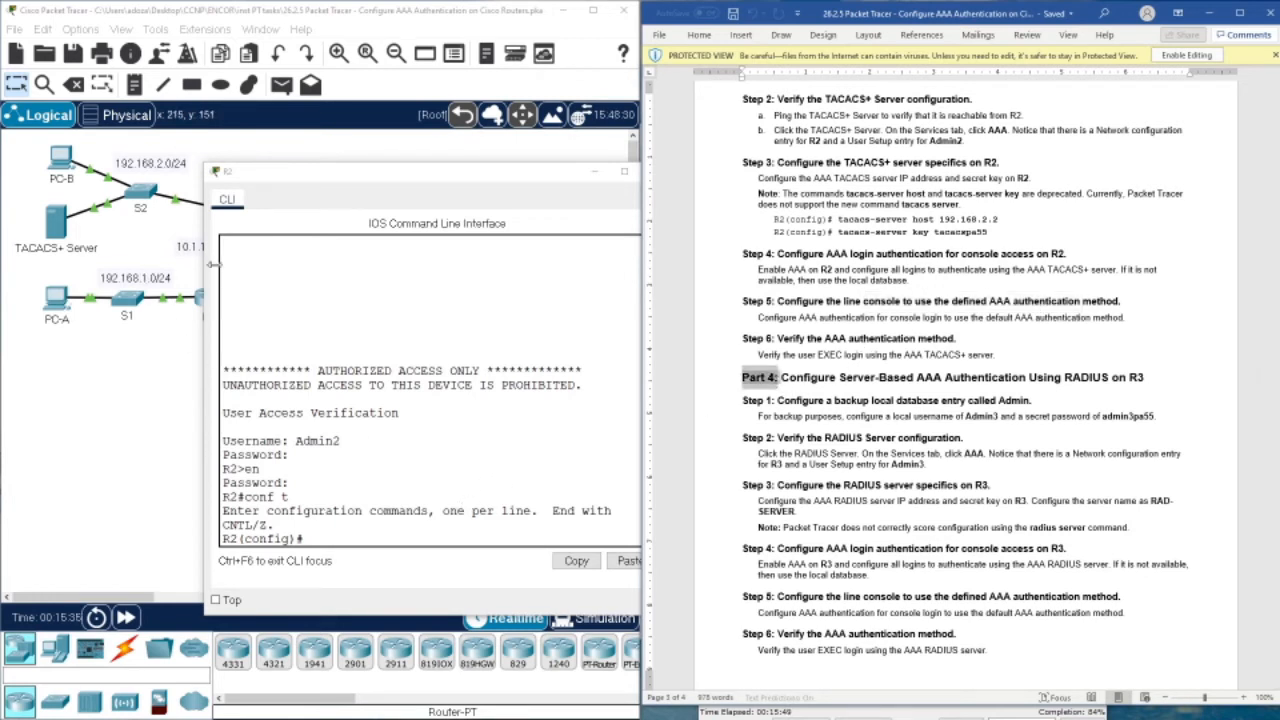
{"action": "left_click", "coordinate": [786, 388]}
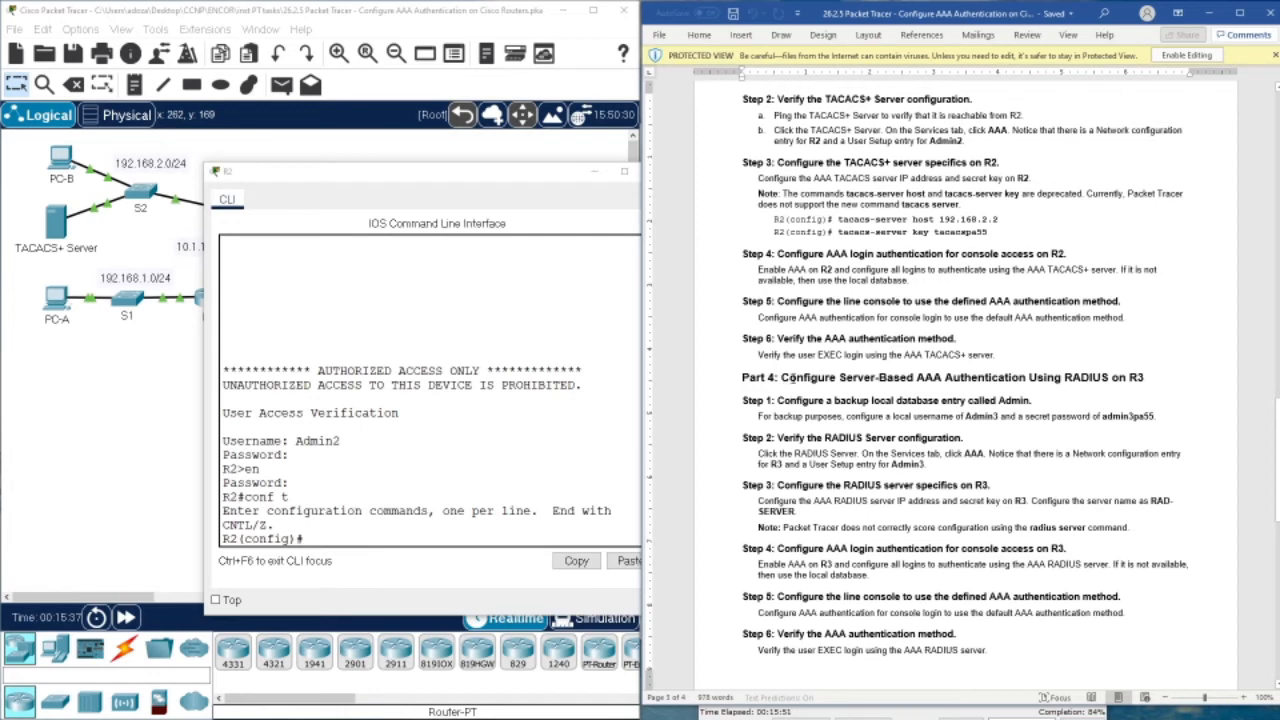
{"action": "scroll", "coordinate": [830, 362], "scroll_direction": "down", "scroll_amount": 3}
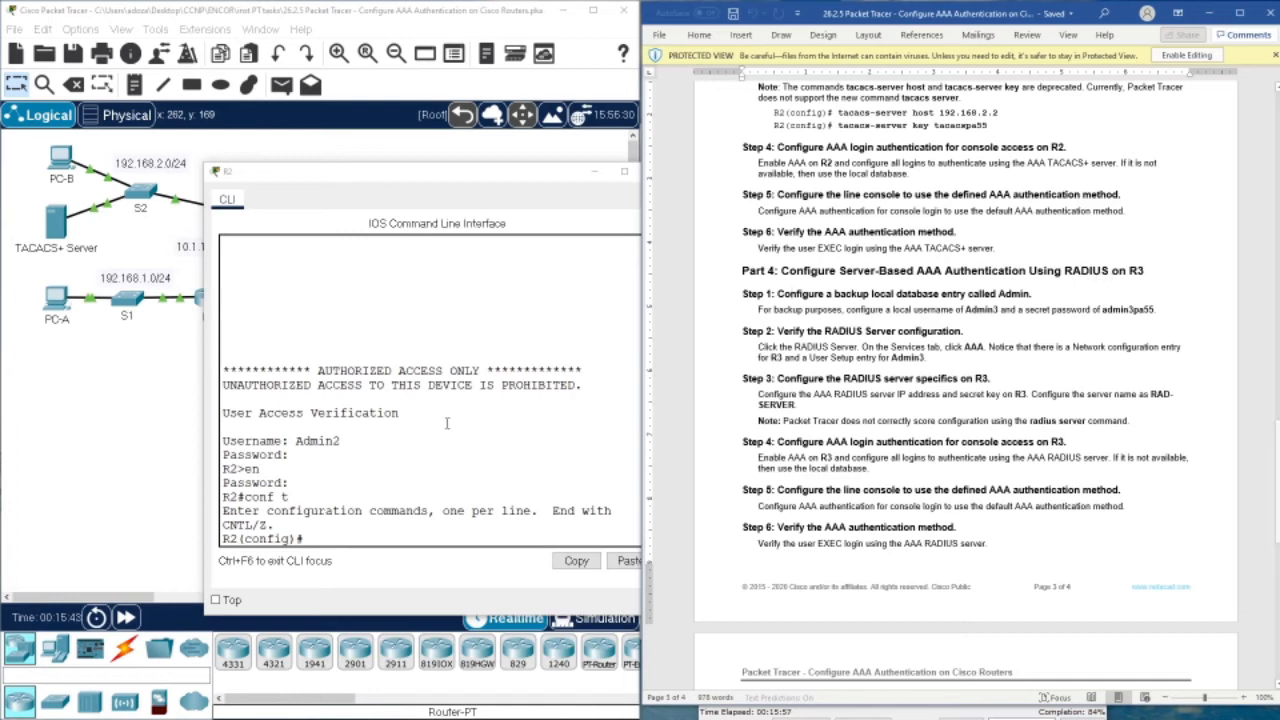
Close R2's console, open R3's CLI, and enter privileged mode with enable
{"action": "left_click_drag", "start_coordinate": [564, 176], "coordinate": [517, 178]}
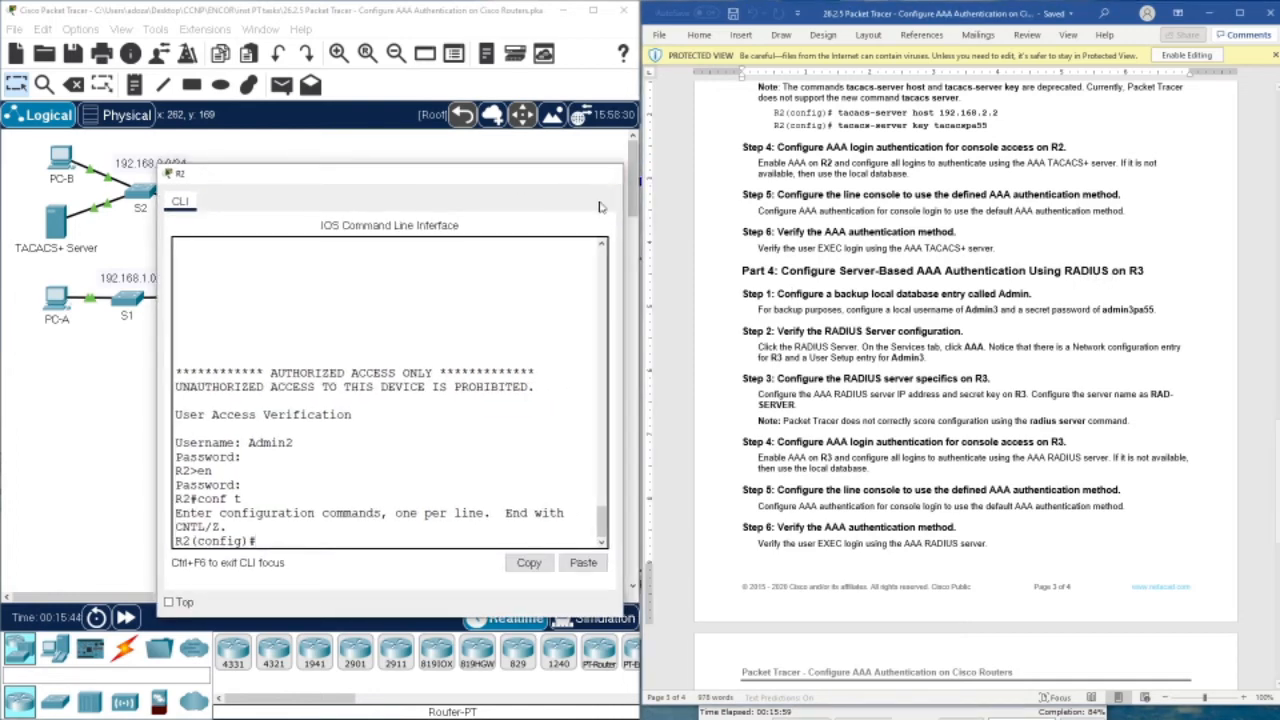
{"action": "left_click", "coordinate": [607, 173]}
{"action": "left_click", "coordinate": [312, 300]}
{"action": "left_click_drag", "start_coordinate": [583, 136], "coordinate": [317, 161]}
{"action": "key", "text": "Return"}
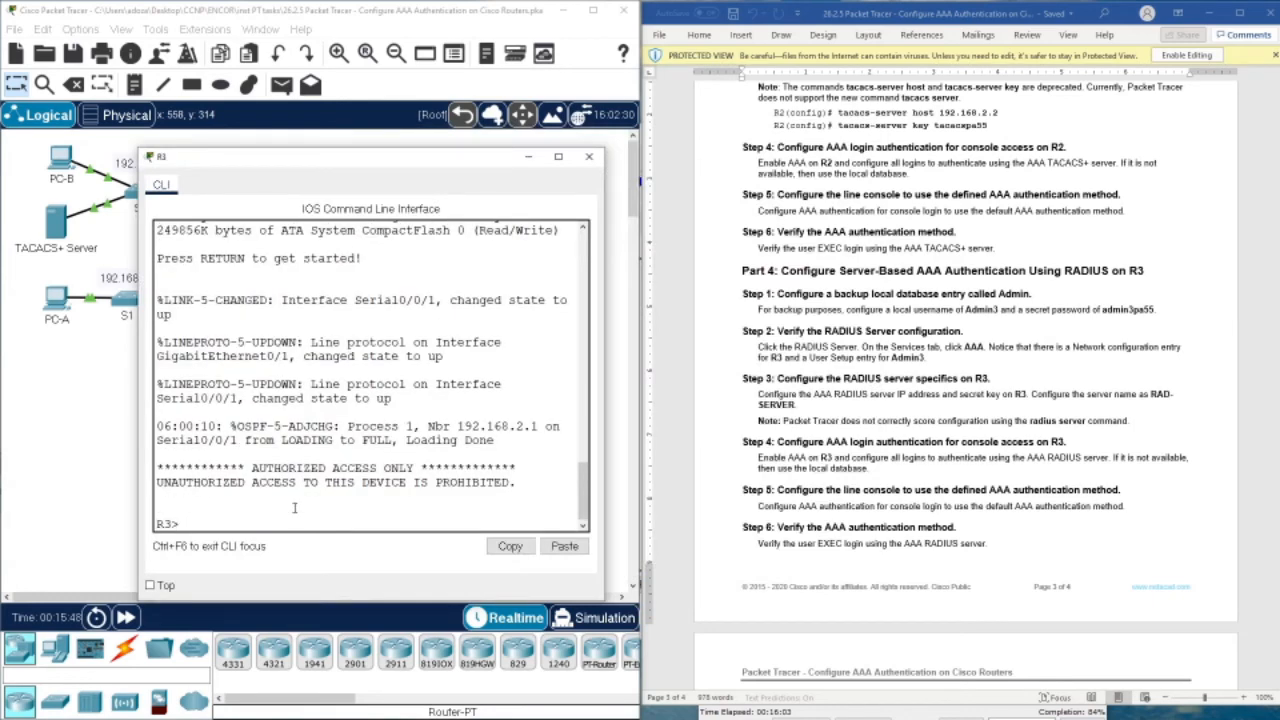
{"action": "type", "text": "en"}
{"action": "key", "text": "Return"}
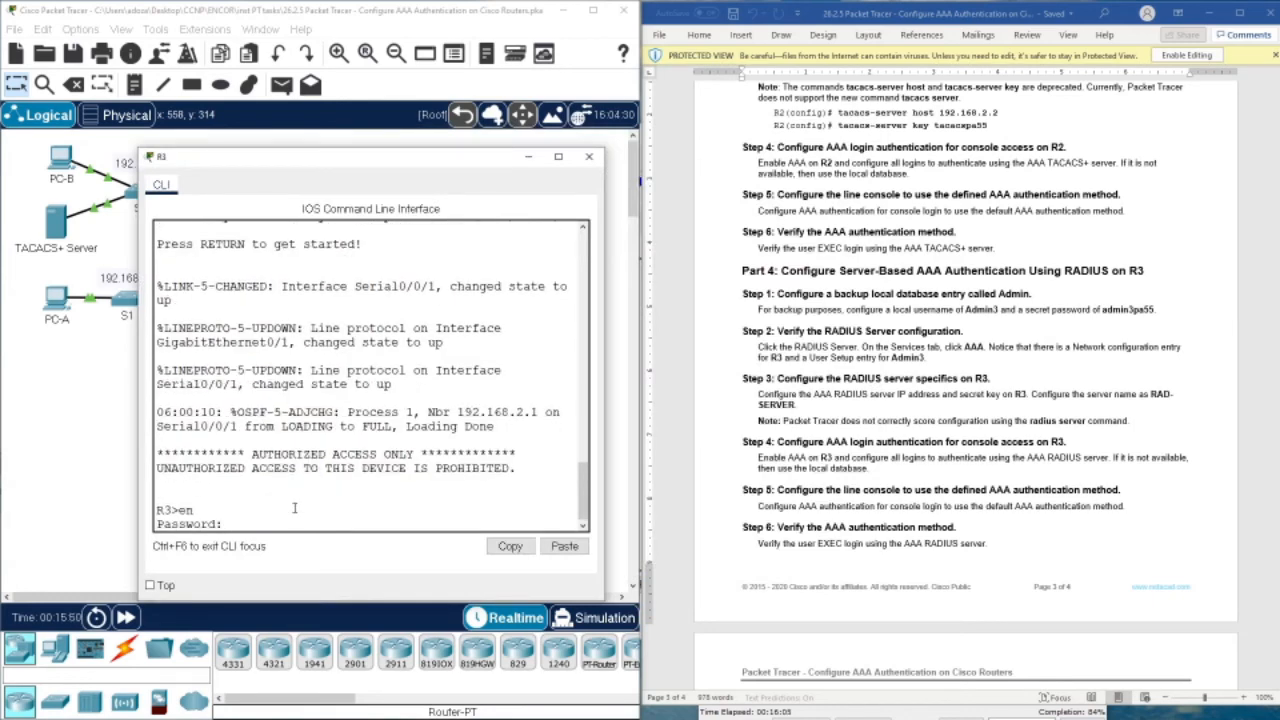
{"action": "key", "text": "Return"}
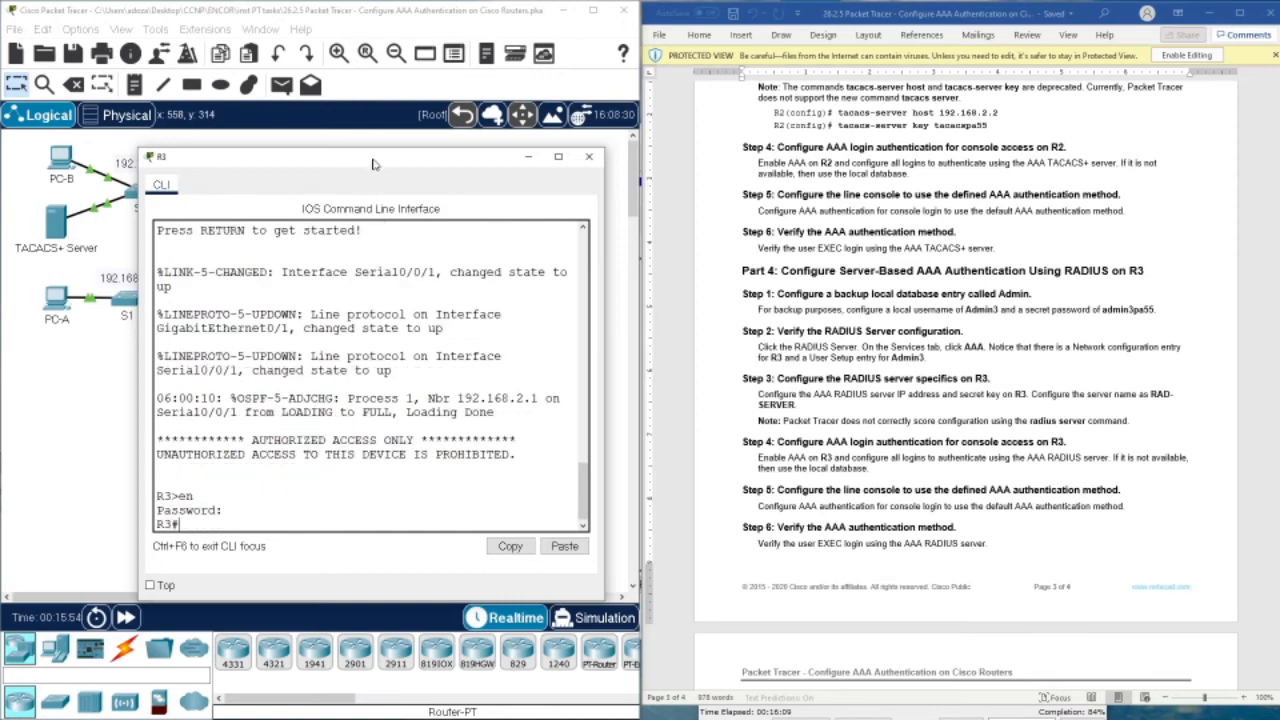
Copy the RADIUS Server address 192.168.3.2 from the instructions' addressing table
{"action": "left_click_drag", "start_coordinate": [375, 160], "coordinate": [298, 330]}
{"action": "scroll", "coordinate": [1027, 270], "scroll_direction": "up", "scroll_amount": 20}
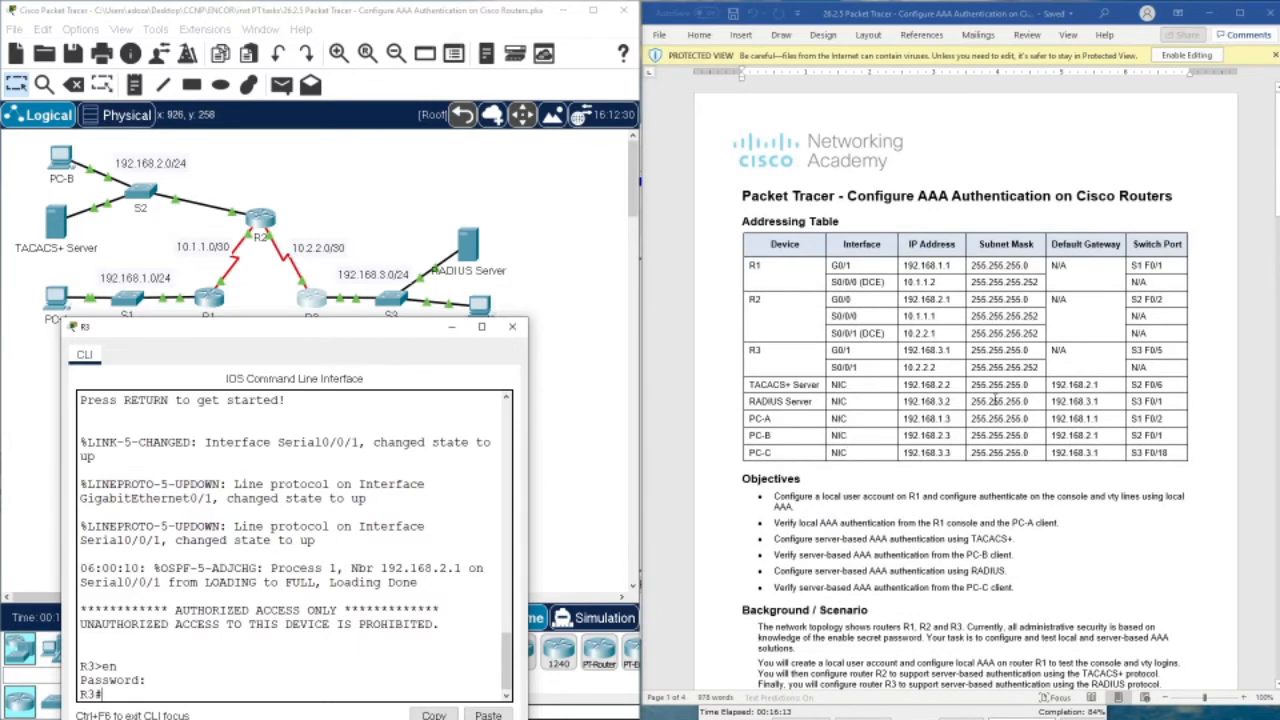
{"action": "double_click", "coordinate": [920, 402]}
{"action": "right_click", "coordinate": [917, 410]}
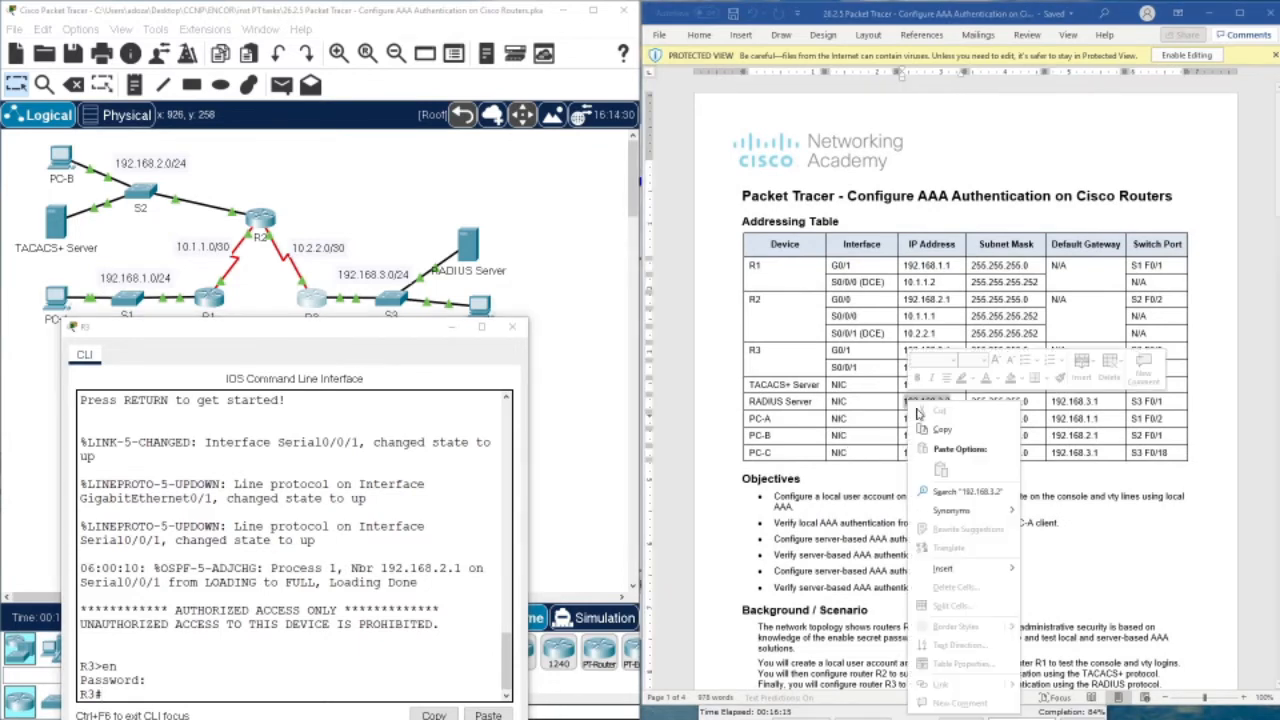
{"action": "left_click", "coordinate": [938, 430]}
Ping 192.168.3.2 twice from R3, confirm 100 percent success, then close R3's console
{"action": "left_click", "coordinate": [272, 480]}
{"action": "left_click_drag", "start_coordinate": [313, 329], "coordinate": [309, 232]}
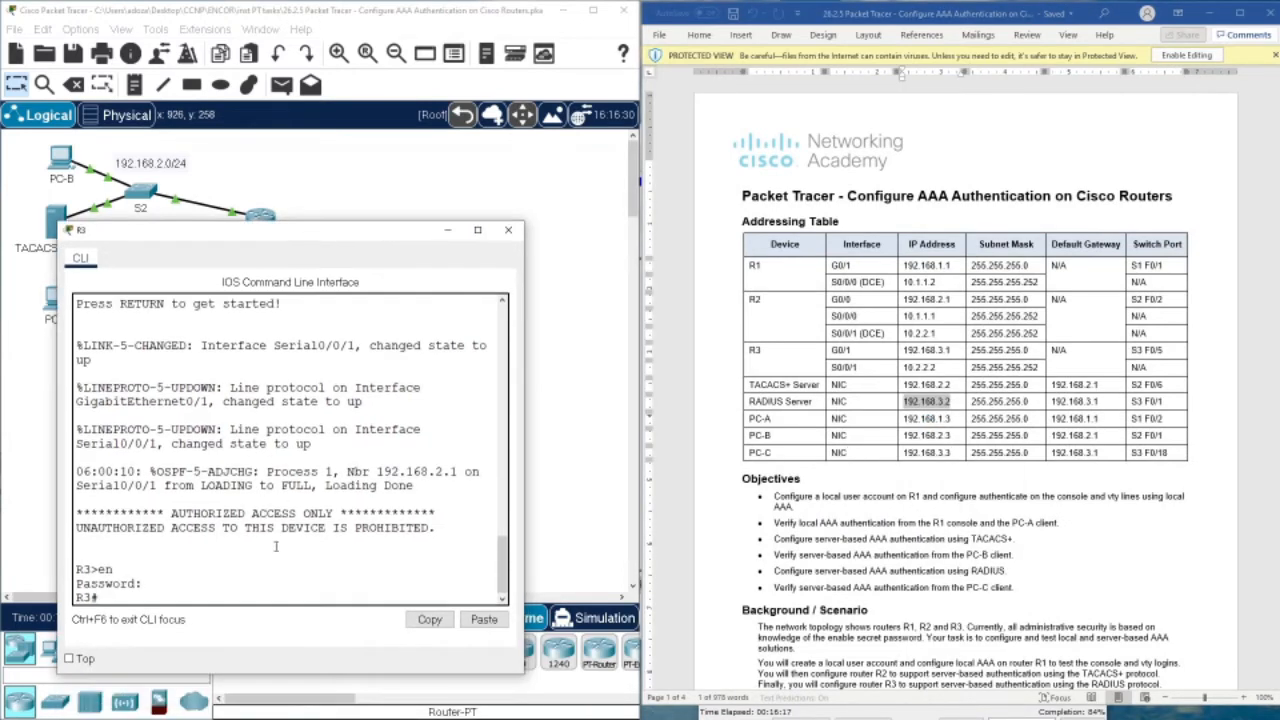
{"action": "type", "text": "ping"}
{"action": "right_click", "coordinate": [242, 578]}
{"action": "left_click", "coordinate": [263, 598]}
{"action": "key", "text": "Return"}
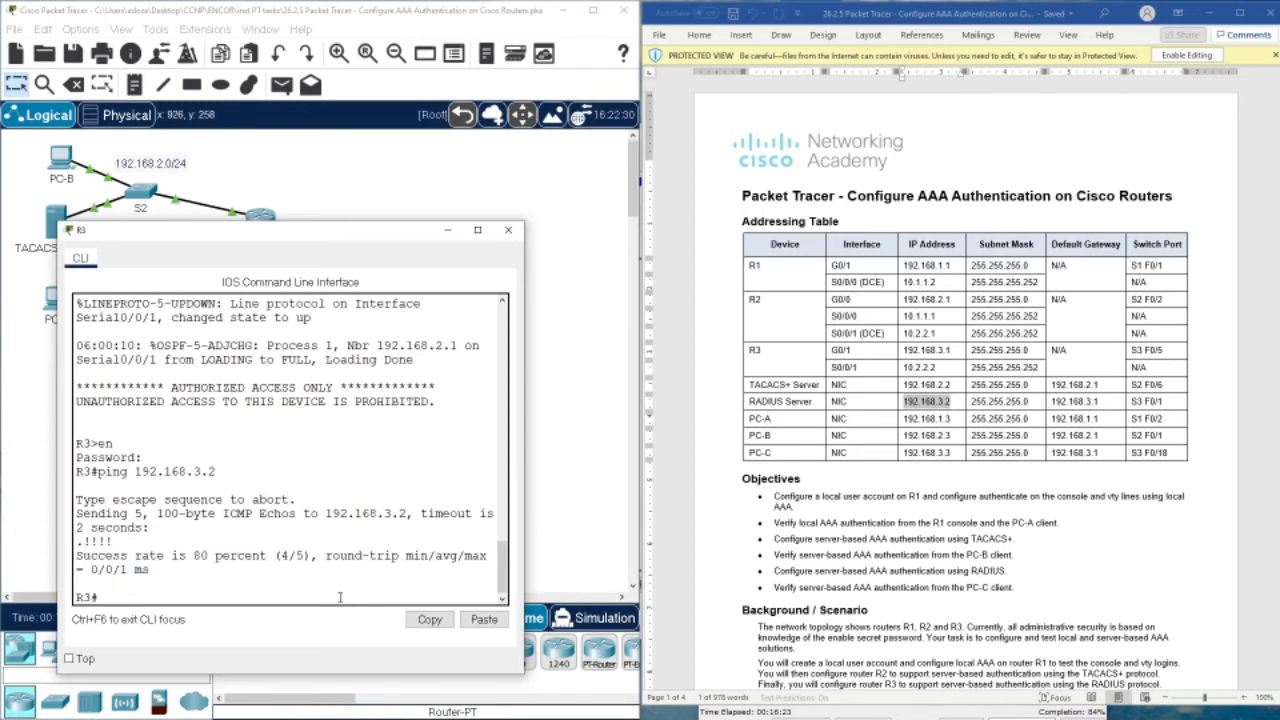
{"action": "key", "text": "Up"}
{"action": "key", "text": "Return"}
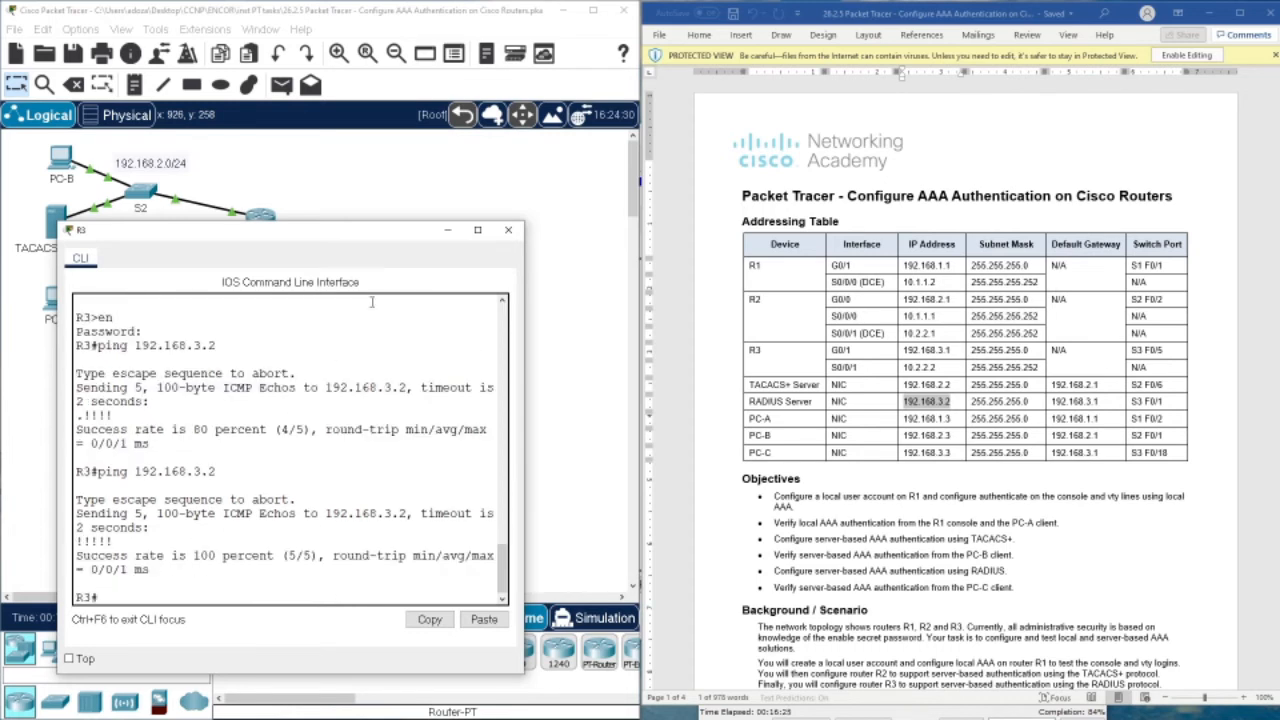
{"action": "left_click_drag", "start_coordinate": [98, 556], "coordinate": [229, 557]}
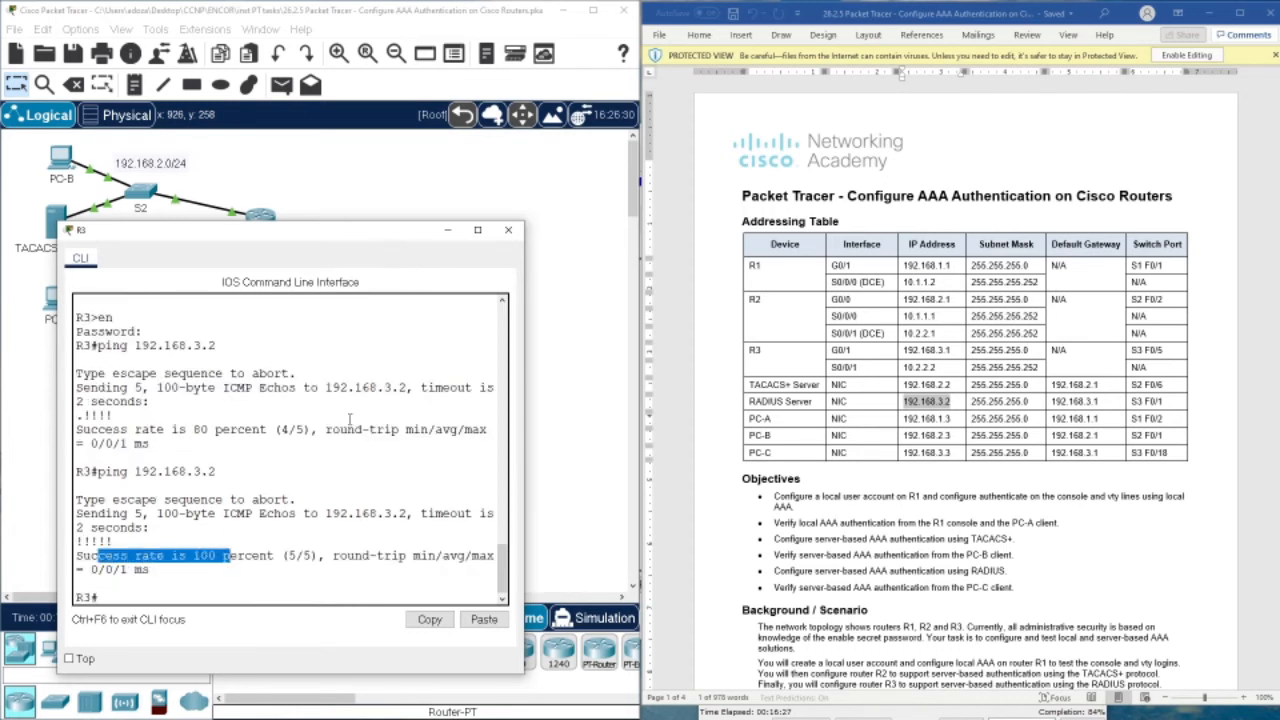
{"action": "left_click", "coordinate": [508, 230]}
Compare the RADIUS Server's AAA client R3 and user Admin3 with Step 1, then close it
{"action": "left_click", "coordinate": [470, 250]}
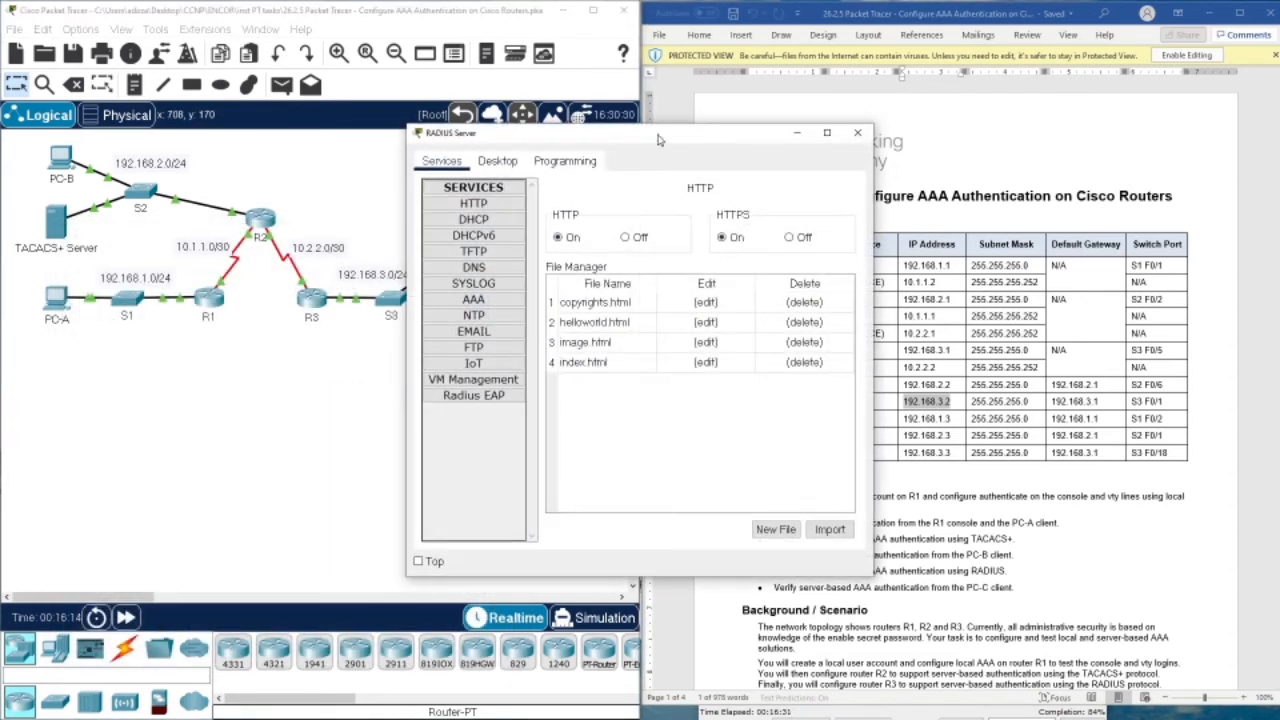
{"action": "left_click_drag", "start_coordinate": [480, 131], "coordinate": [178, 131]}
{"action": "left_click", "coordinate": [160, 298]}
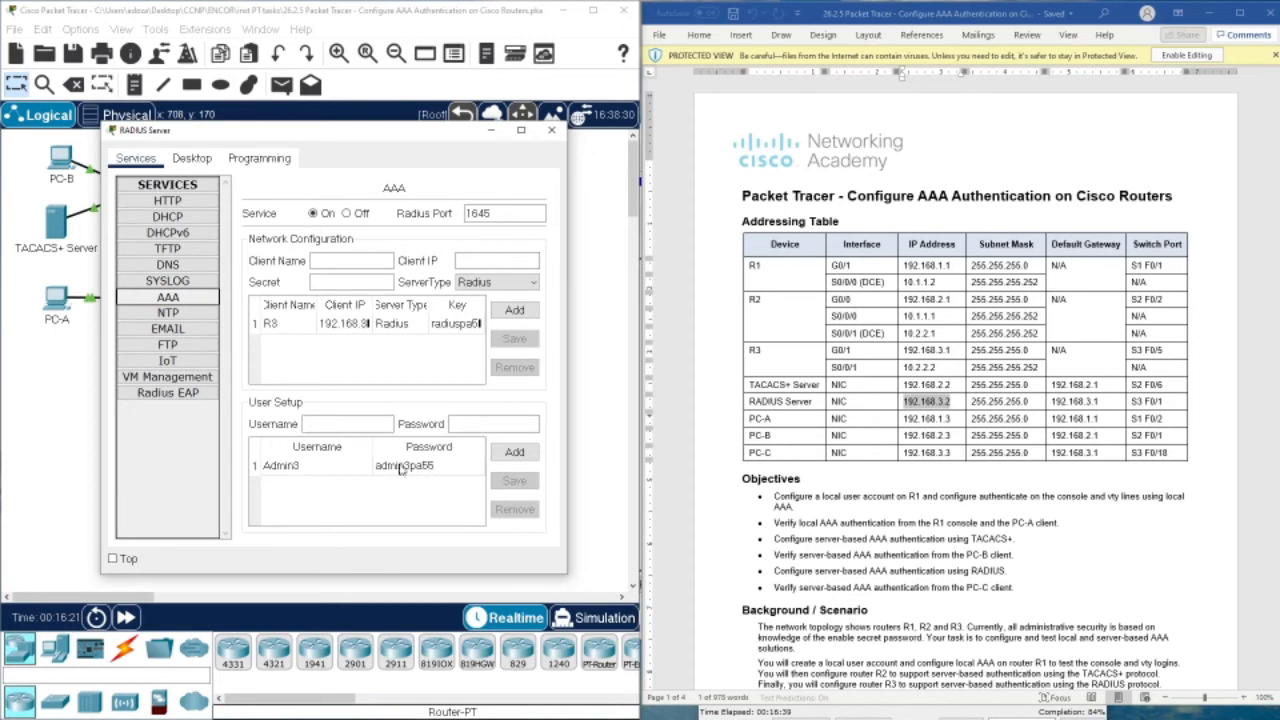
{"action": "scroll", "coordinate": [1139, 505], "scroll_direction": "down", "scroll_amount": 5}
{"action": "scroll", "coordinate": [1139, 505], "scroll_direction": "down", "scroll_amount": 20}
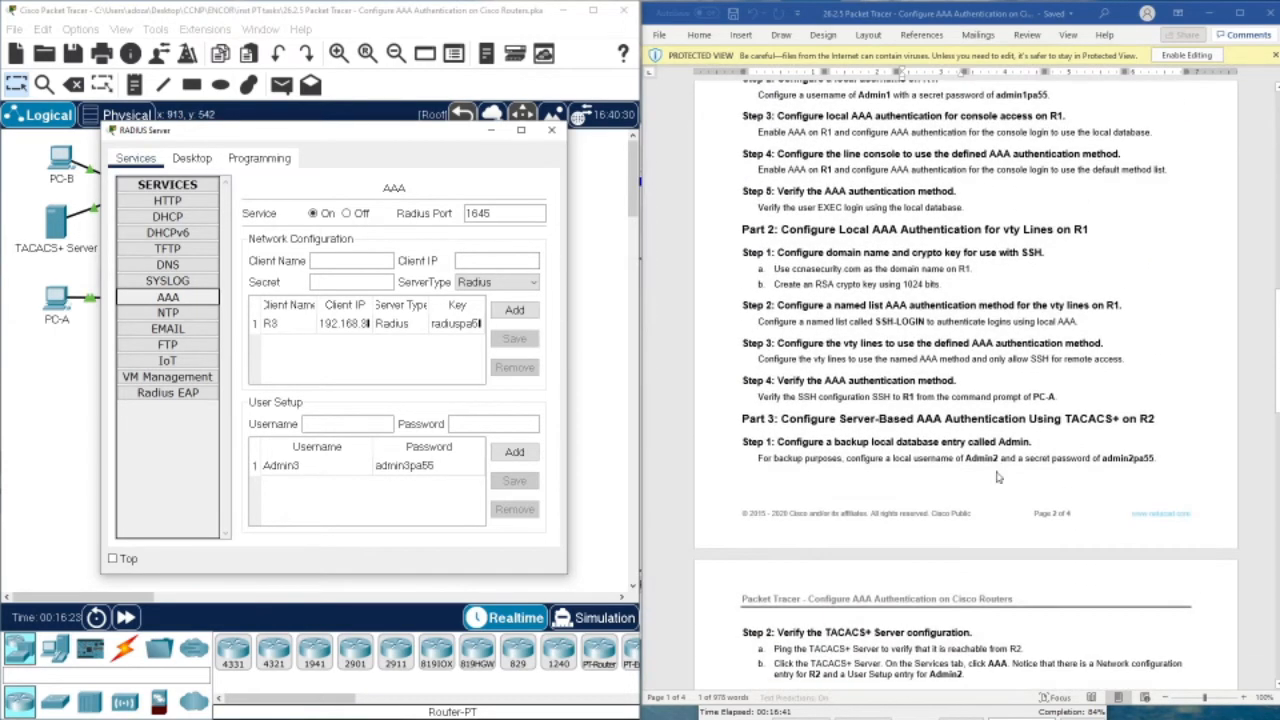
{"action": "scroll", "coordinate": [995, 476], "scroll_direction": "down", "scroll_amount": 1}
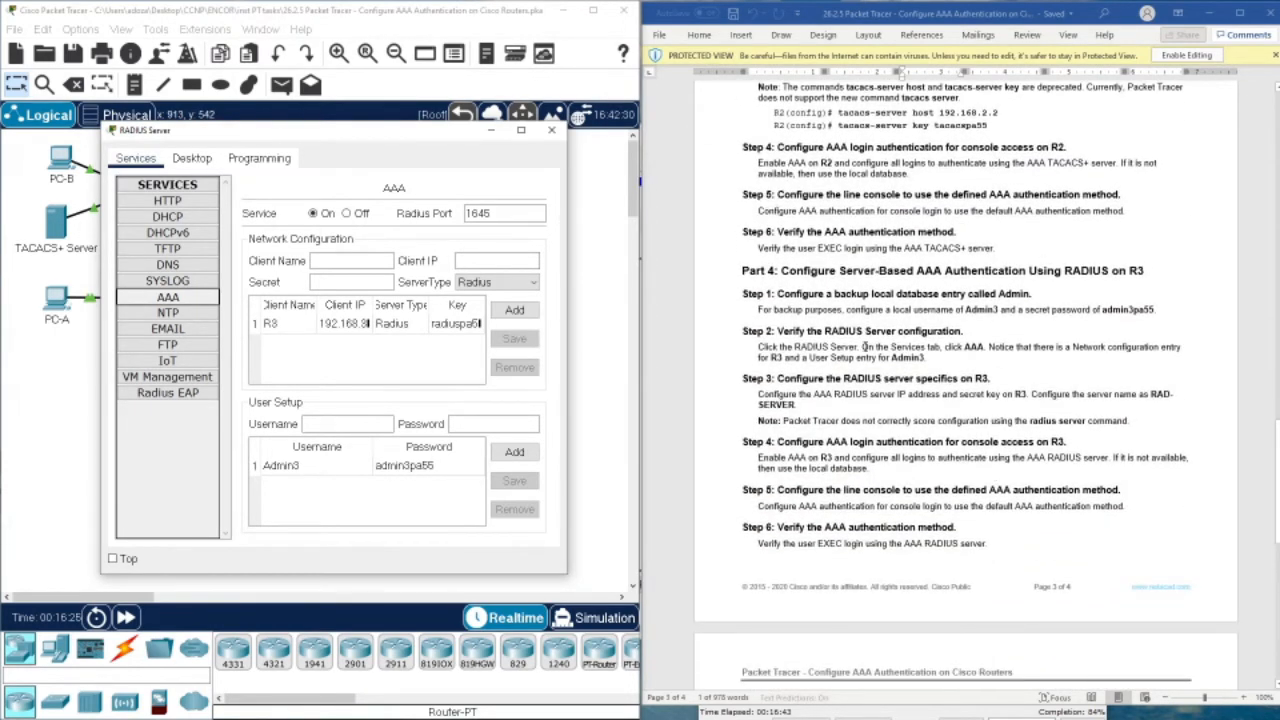
{"action": "left_click_drag", "start_coordinate": [953, 308], "coordinate": [1000, 310]}
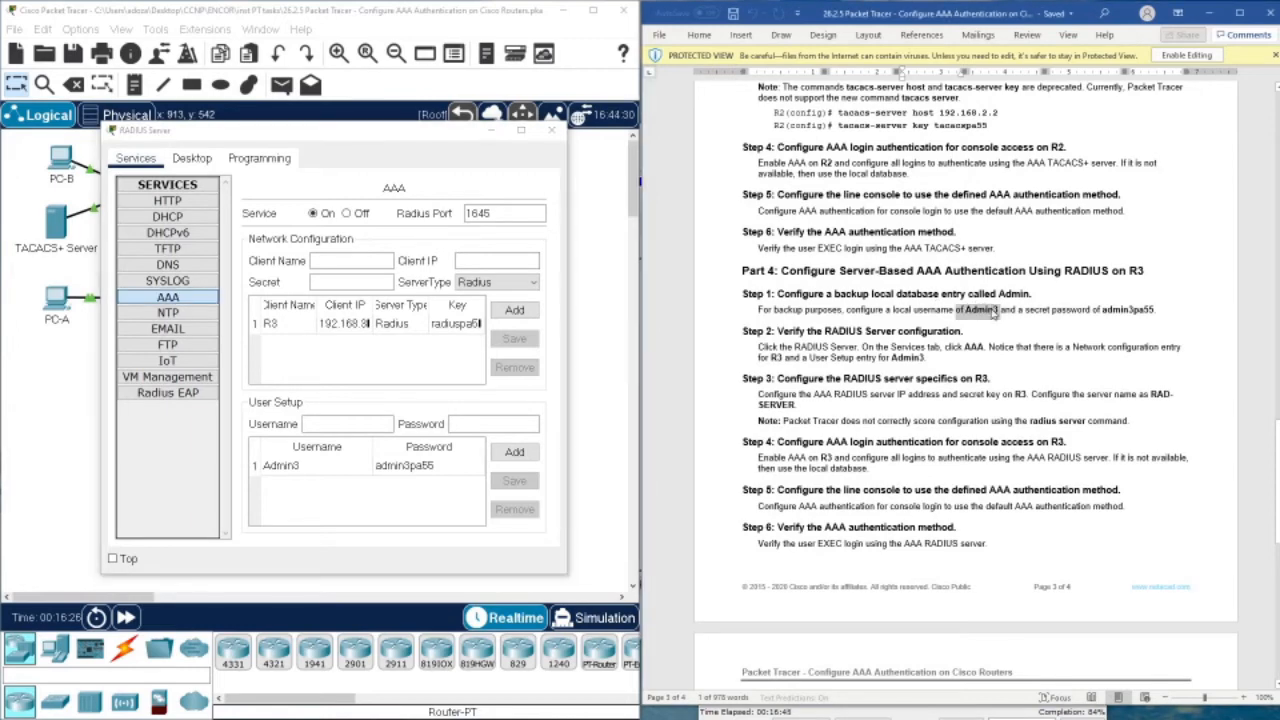
{"action": "left_click_drag", "start_coordinate": [1102, 309], "coordinate": [1153, 312]}
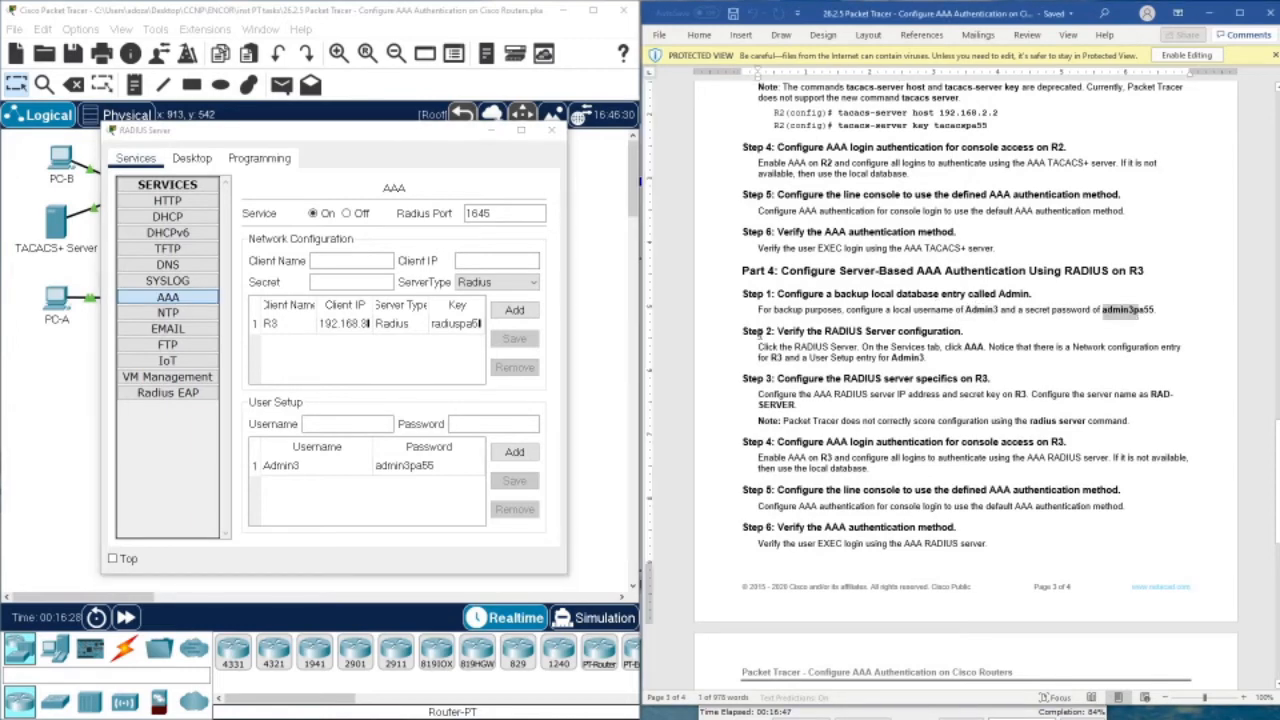
{"action": "left_click", "coordinate": [551, 130]}
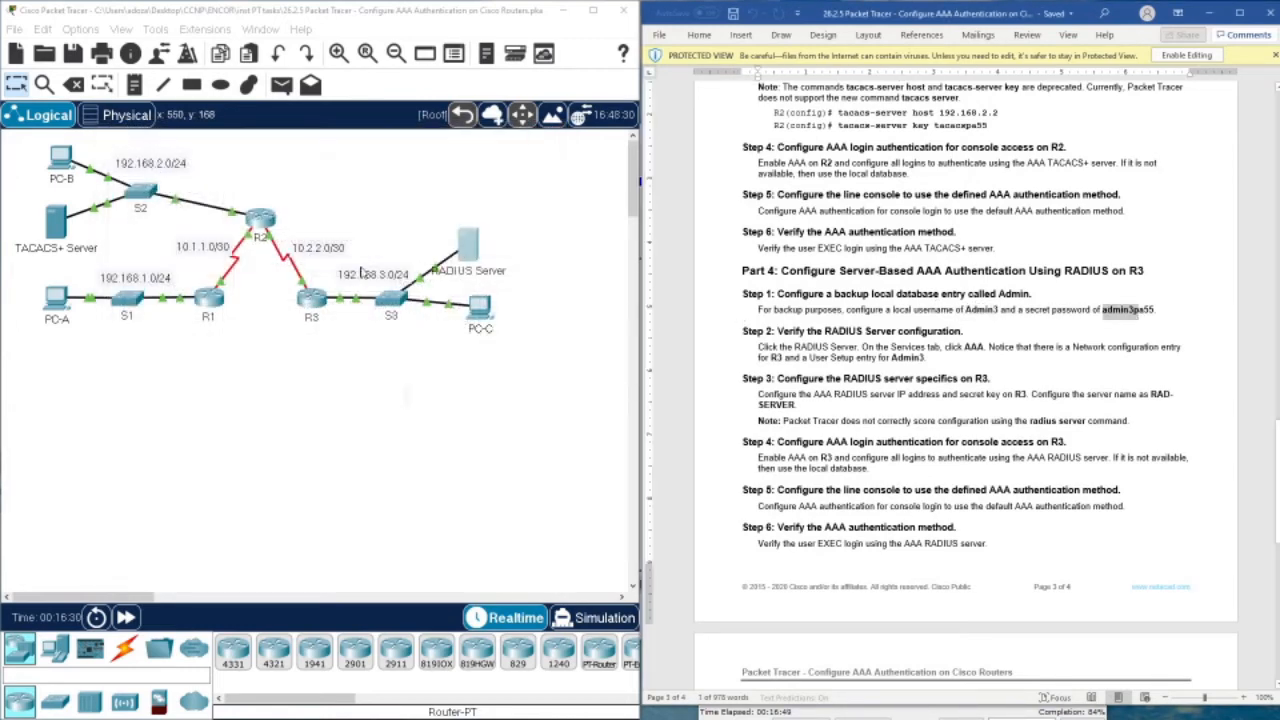
Reopen R3's console and enter global configuration mode with conf t
{"action": "left_click", "coordinate": [311, 302]}
{"action": "left_click_drag", "start_coordinate": [560, 137], "coordinate": [229, 83]}
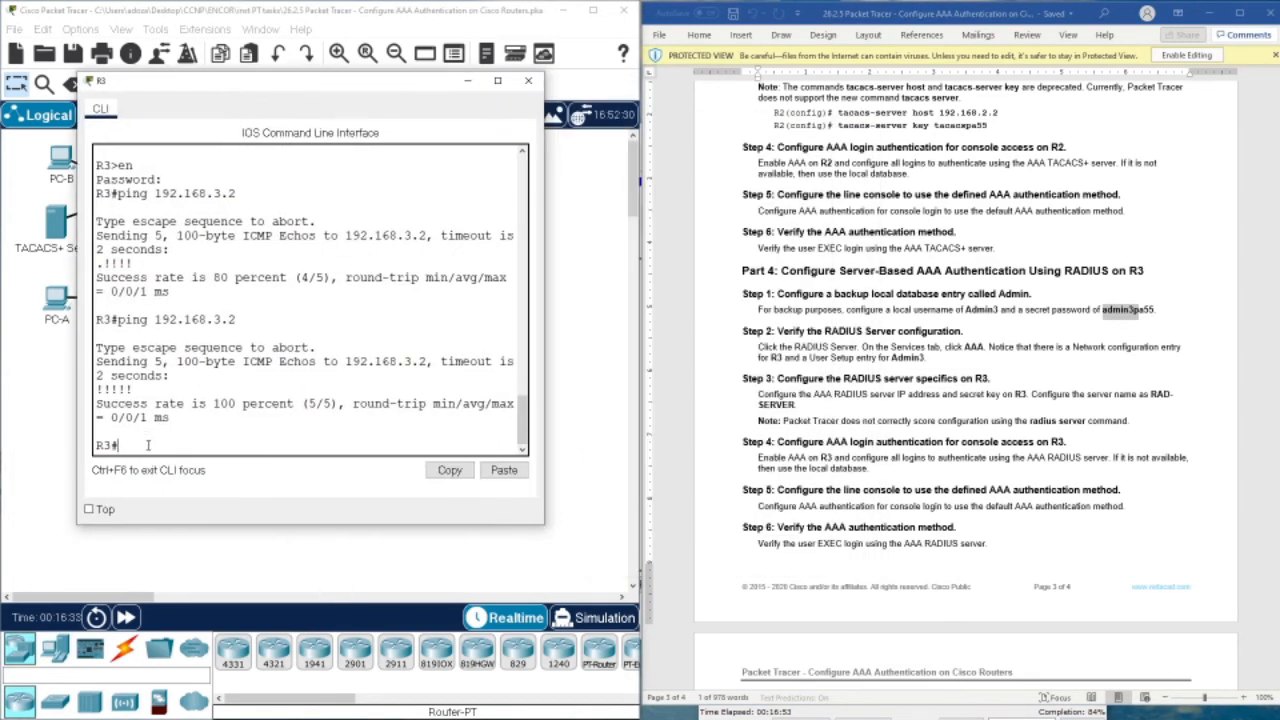
{"action": "type", "text": "conf t"}
{"action": "key", "text": "Return"}
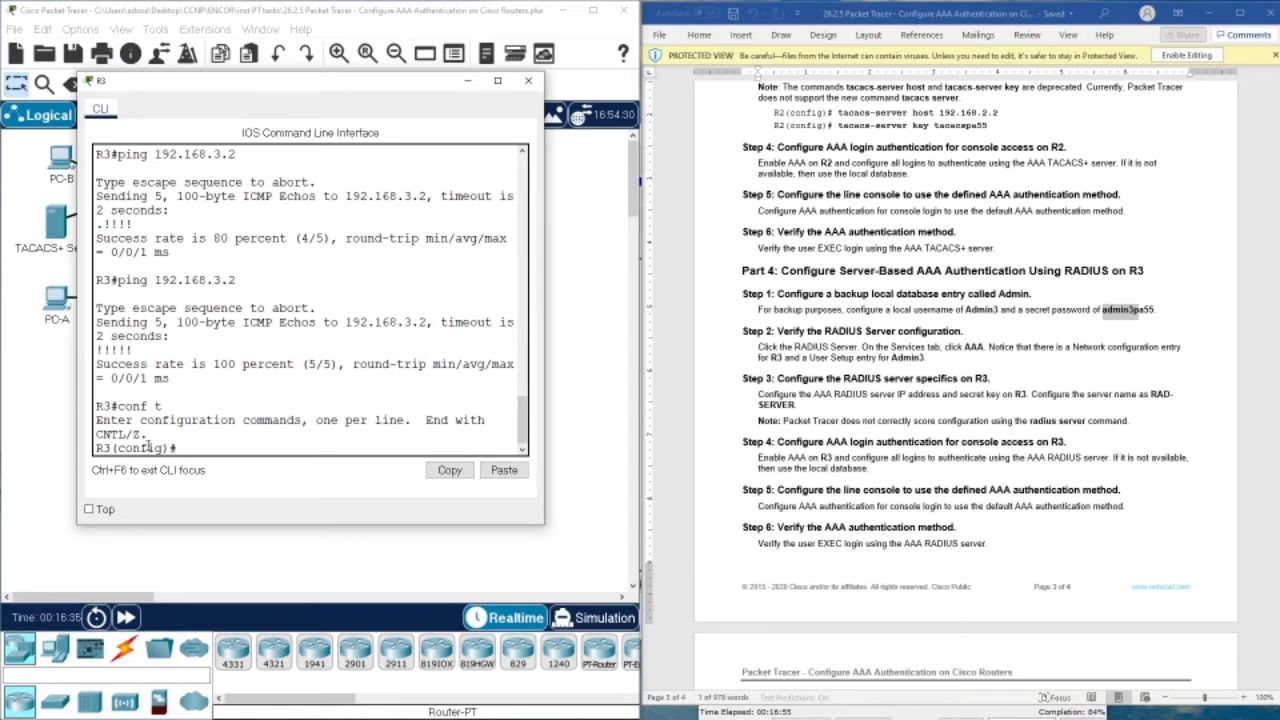
Create the local user Admin3 on R3 with the handout's secret password
{"action": "type", "text": "us"}
{"action": "key", "text": "Tab"}
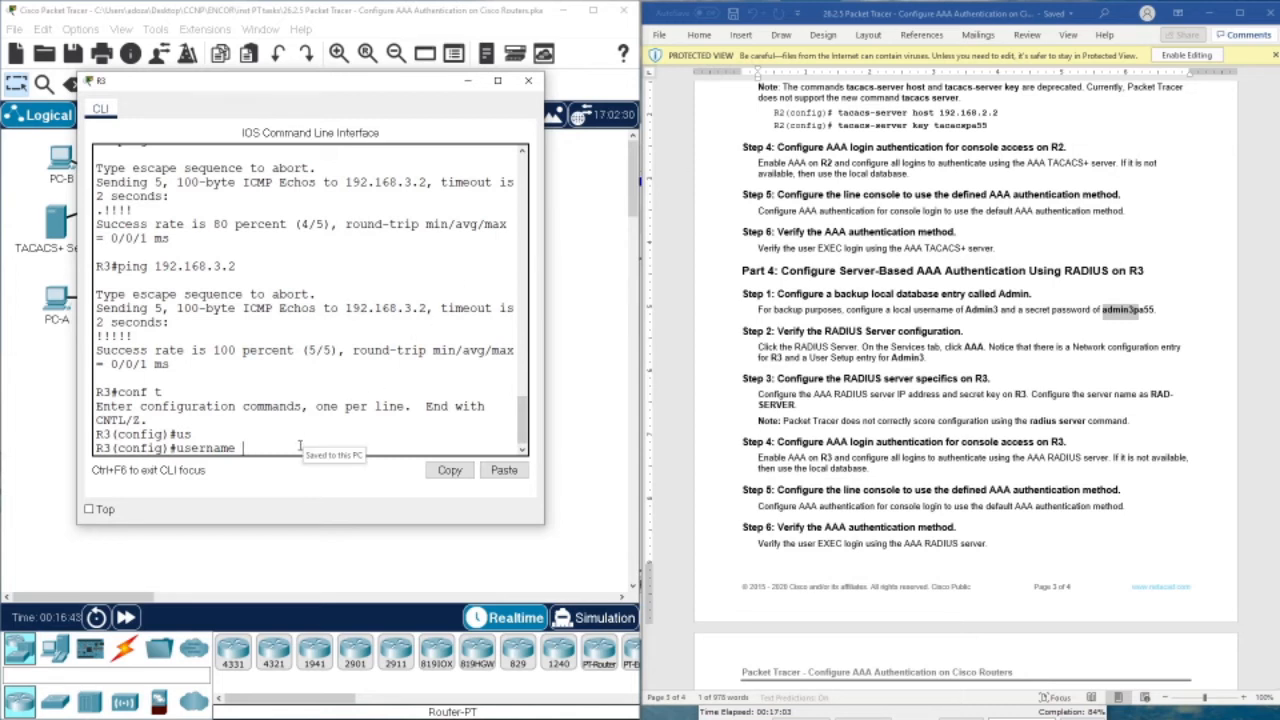
{"action": "type", "text": "Admin3 sec"}
{"action": "key", "text": "Tab"}
{"action": "type", "text": "admi"}
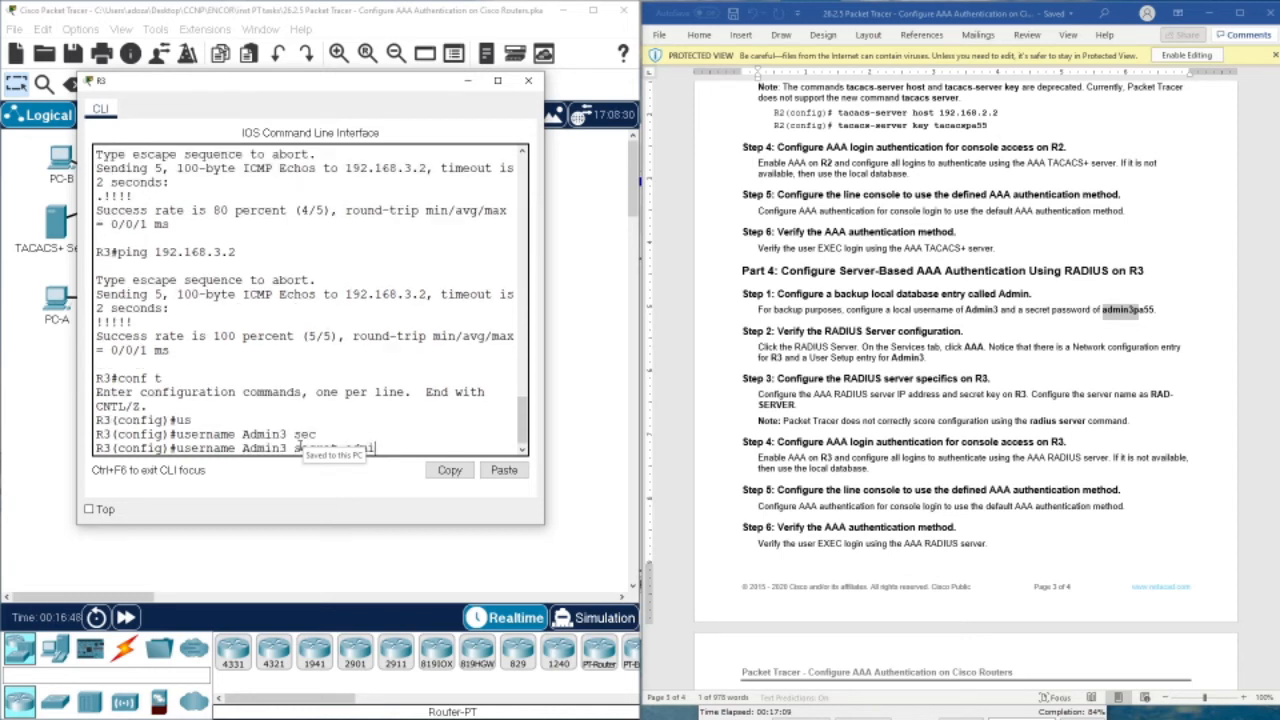
{"action": "type", "text": "n3pa55"}
{"action": "key", "text": "Return"}
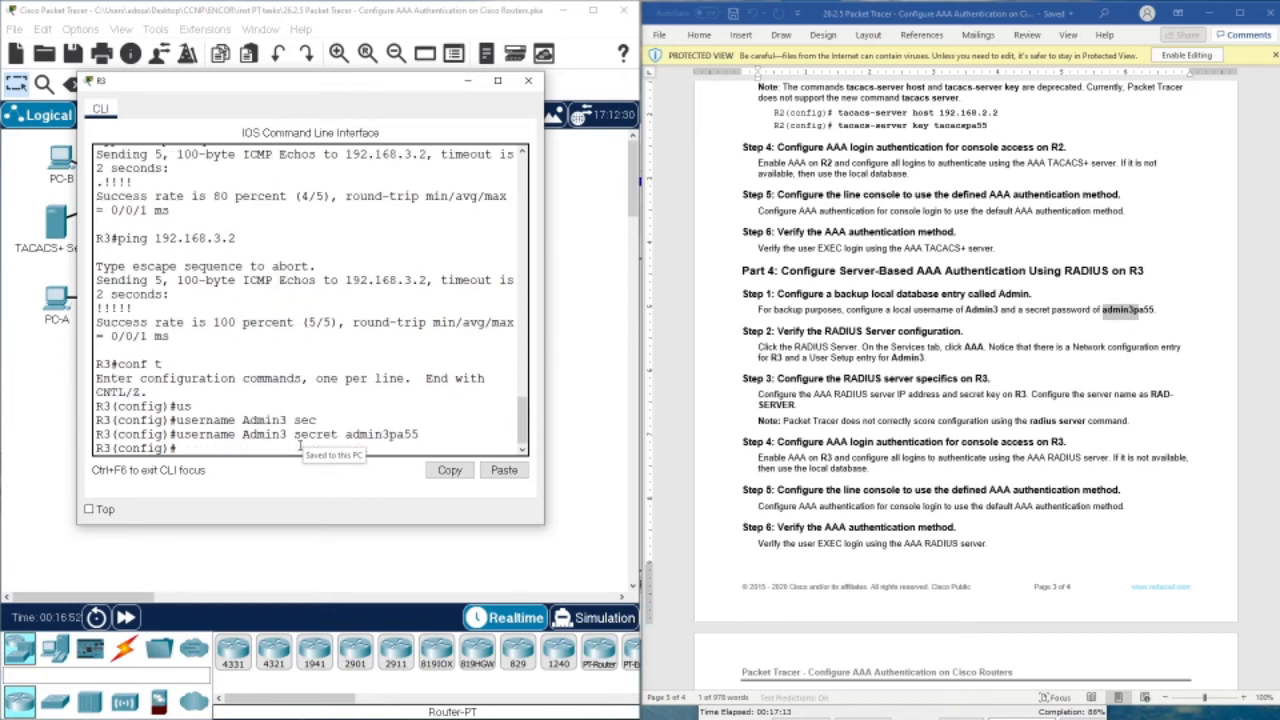
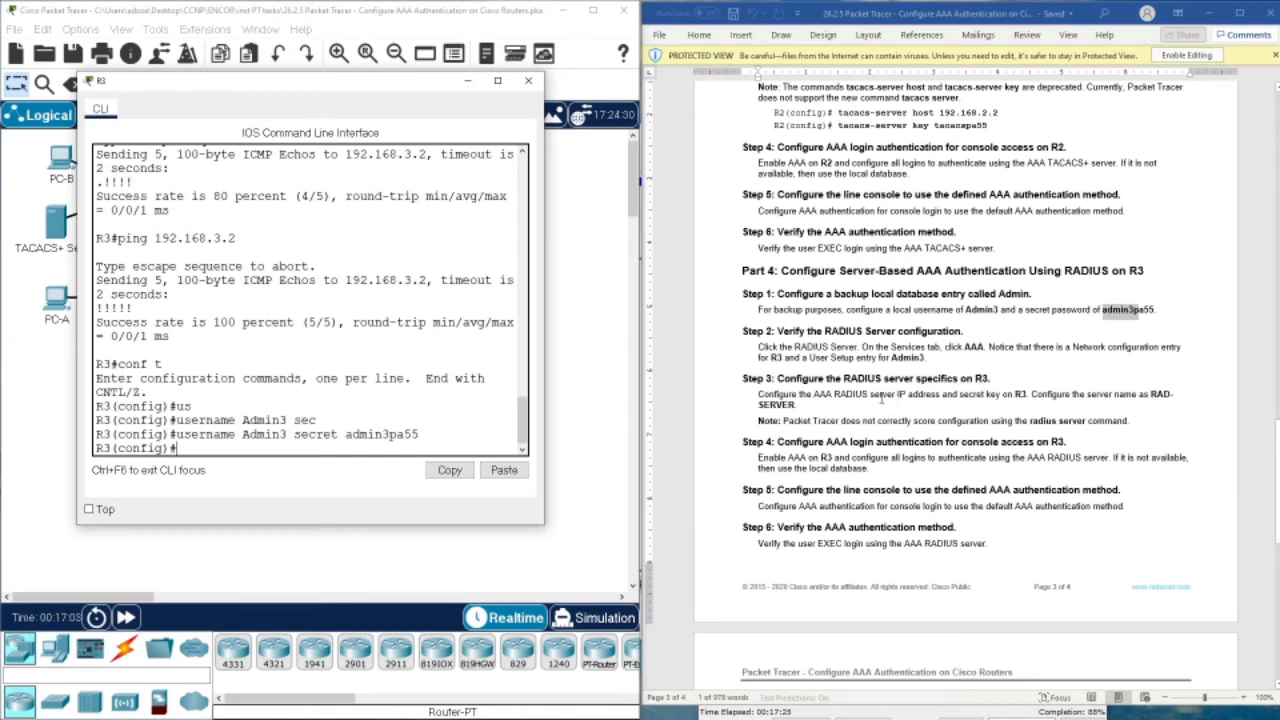
Review Step 3's RADIUS server requirement and example command in the lab document
{"action": "left_click", "coordinate": [815, 400]}
{"action": "scroll", "coordinate": [815, 400], "scroll_direction": "down", "scroll_amount": 3}
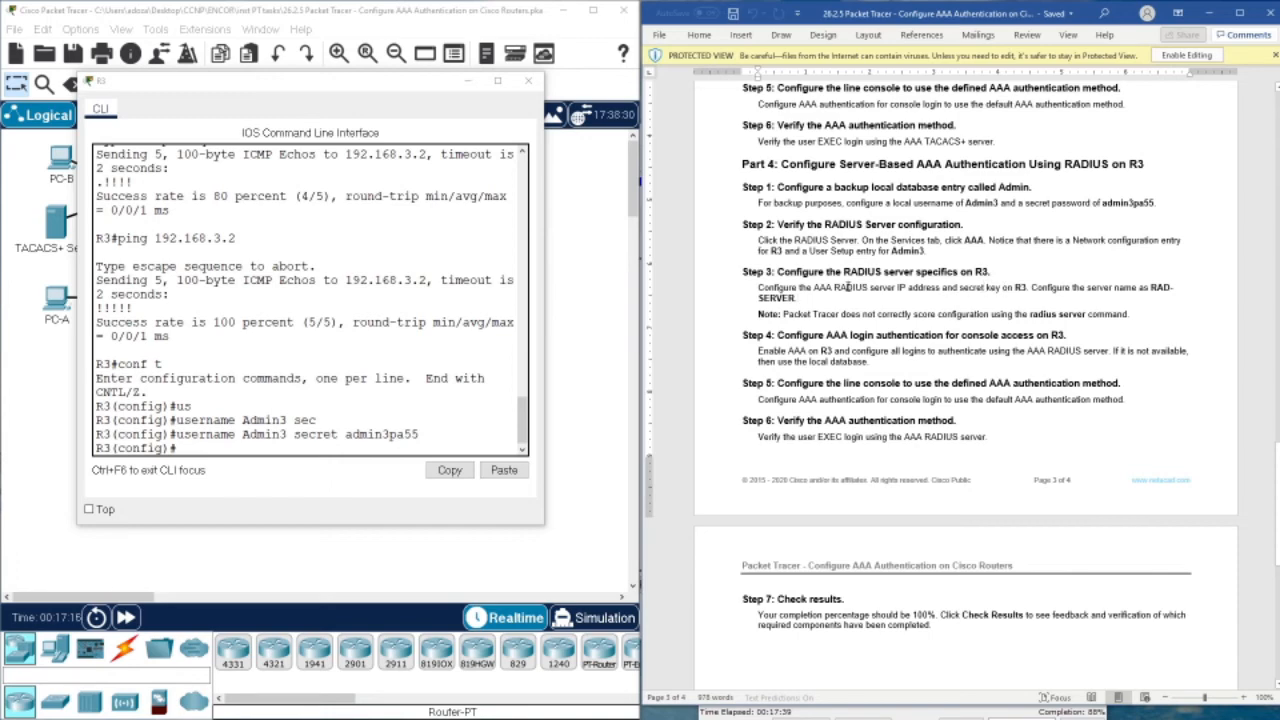
{"action": "left_click_drag", "start_coordinate": [848, 287], "coordinate": [1026, 287]}
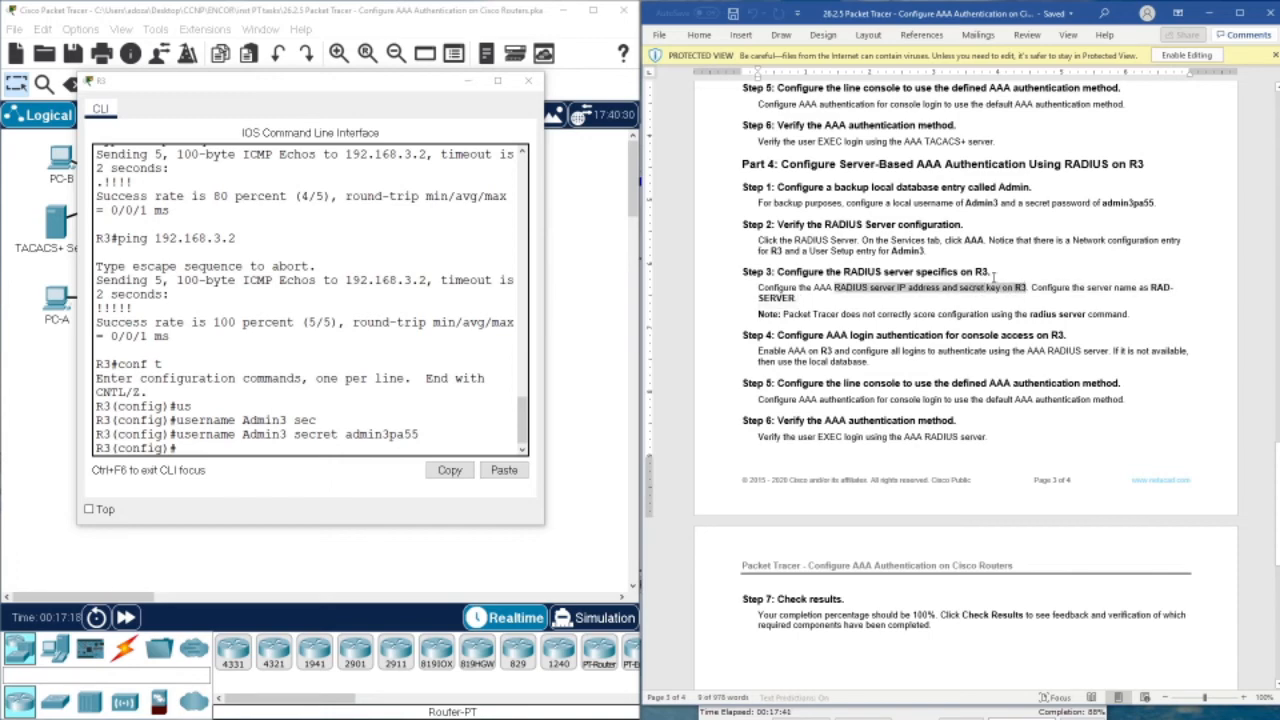
{"action": "scroll", "coordinate": [993, 276], "scroll_direction": "up", "scroll_amount": 15}
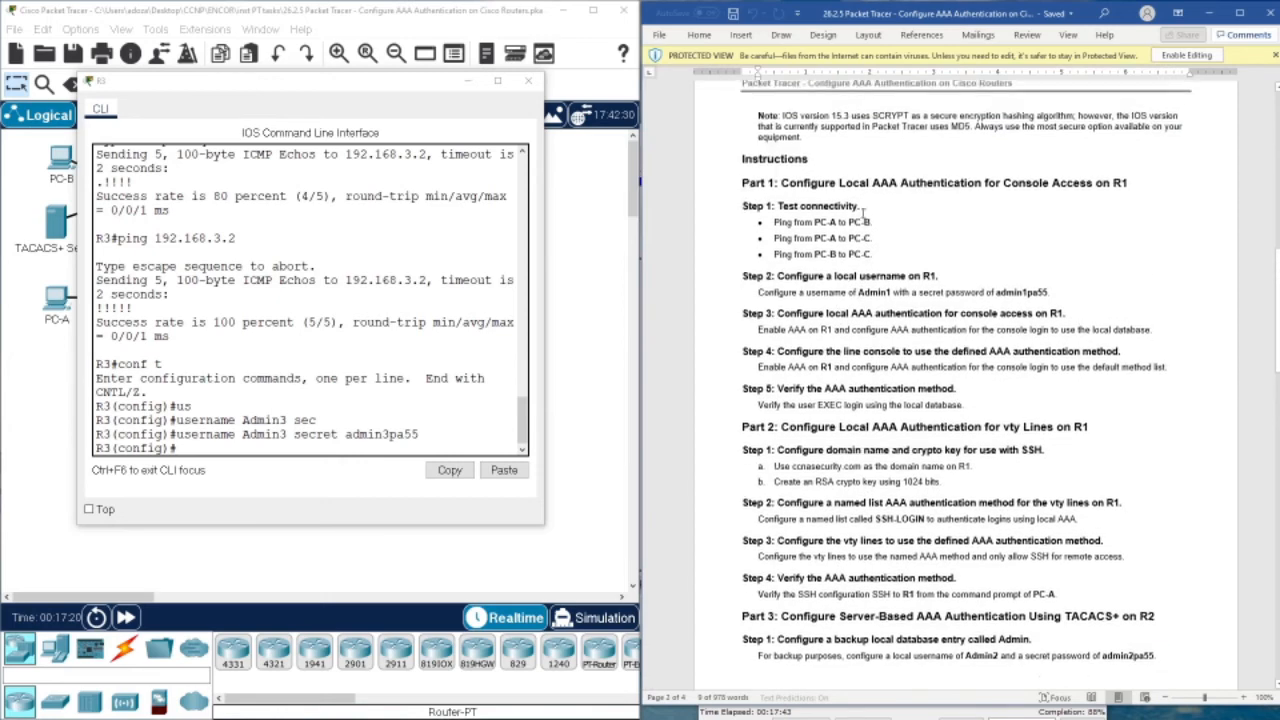
{"action": "scroll", "coordinate": [861, 210], "scroll_direction": "up", "scroll_amount": 10}
{"action": "scroll", "coordinate": [887, 273], "scroll_direction": "down", "scroll_amount": 15}
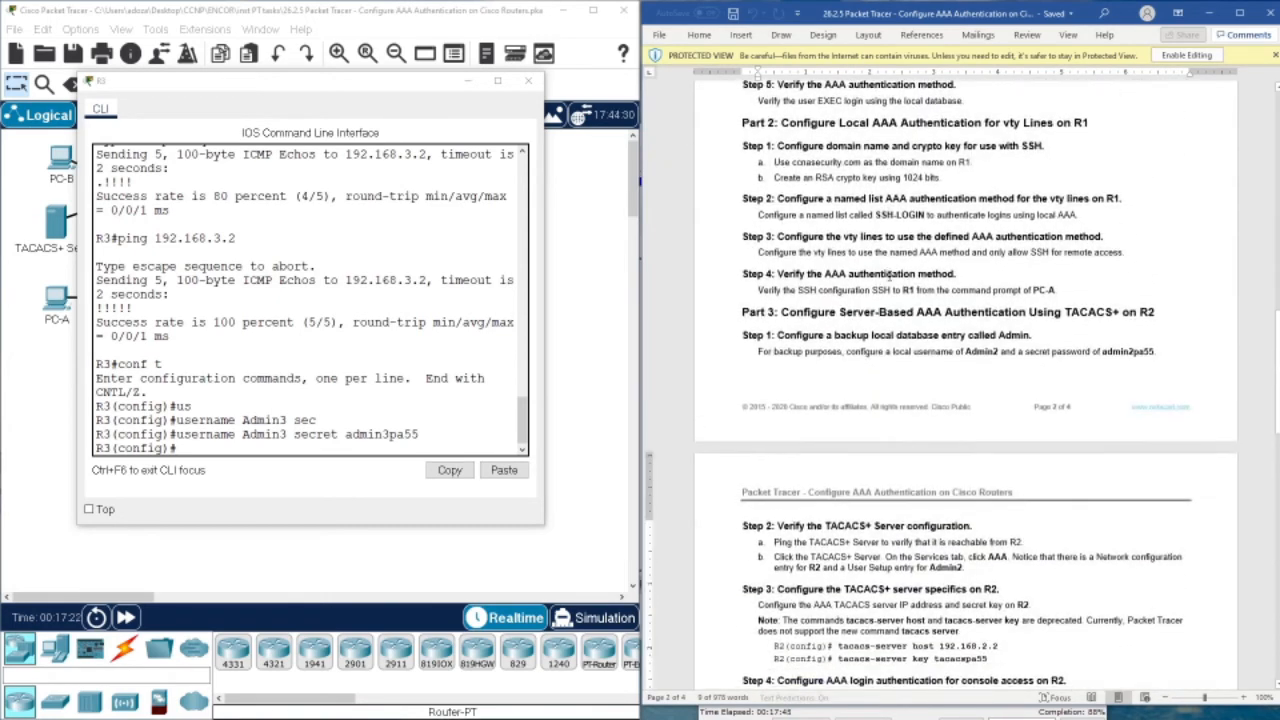
{"action": "scroll", "coordinate": [888, 275], "scroll_direction": "down", "scroll_amount": 5}
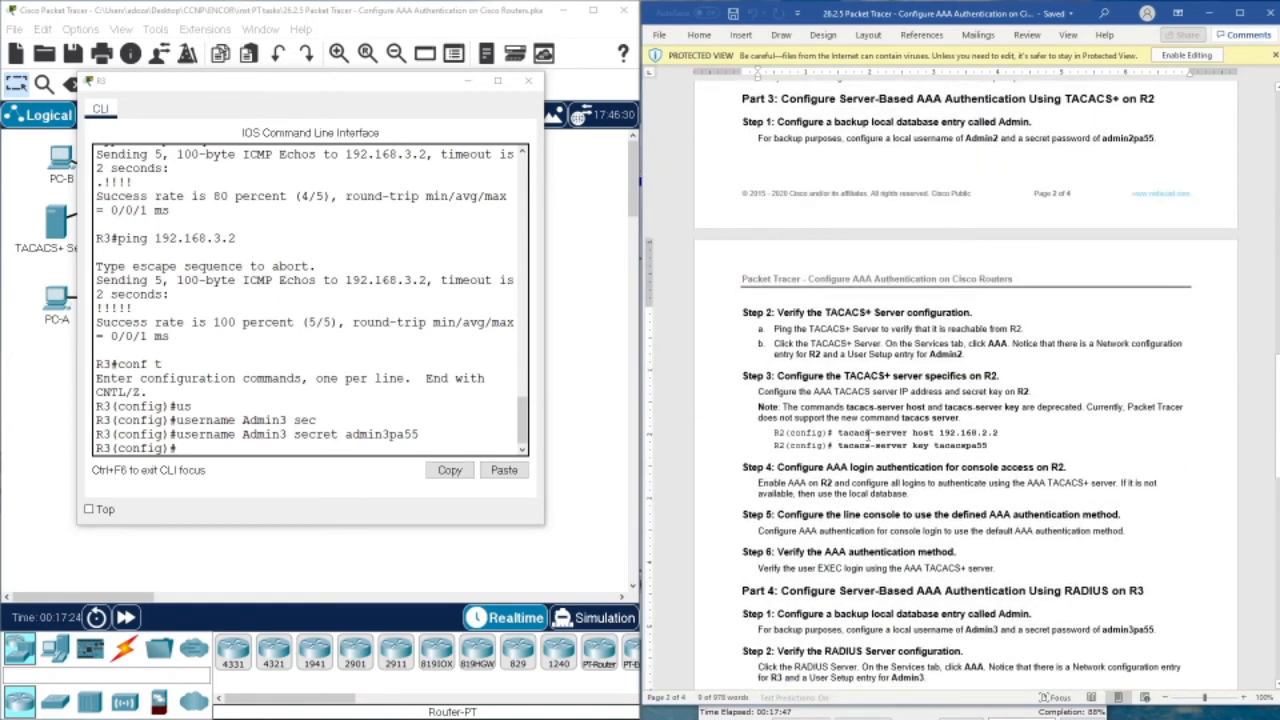
{"action": "left_click_drag", "start_coordinate": [868, 434], "coordinate": [998, 434]}
{"action": "left_click_drag", "start_coordinate": [836, 445], "coordinate": [986, 445]}
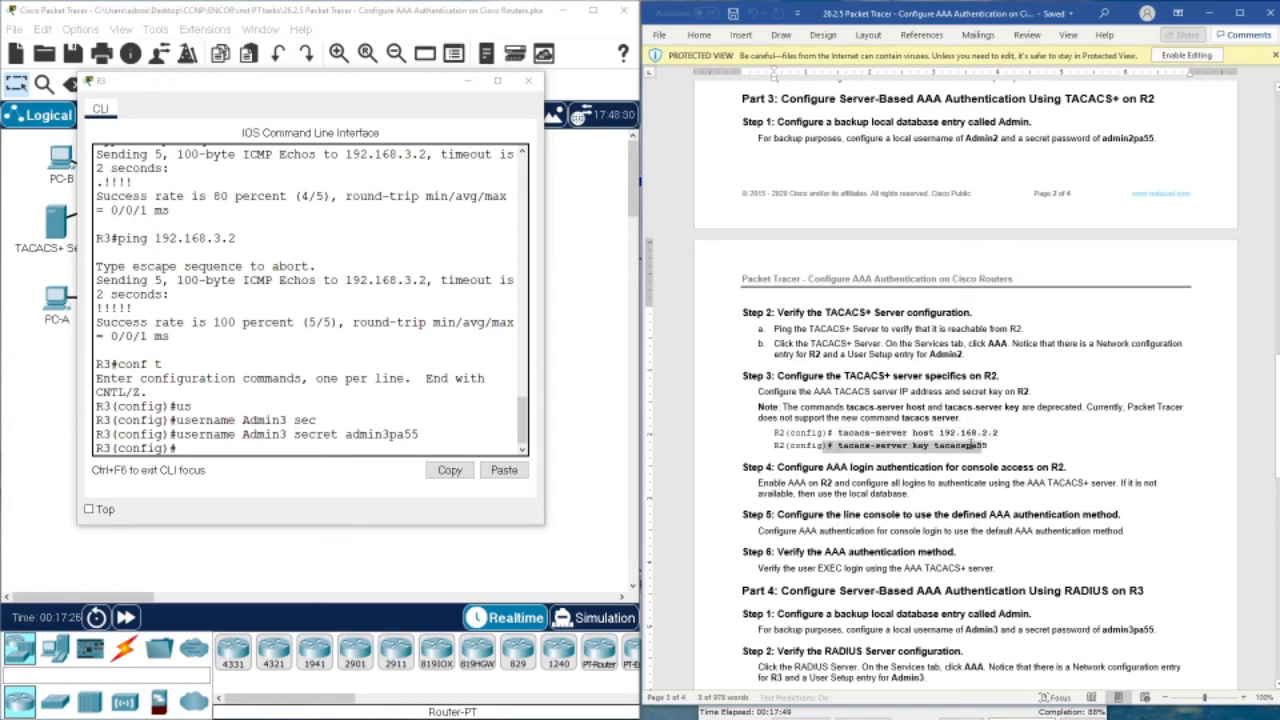
{"action": "scroll", "coordinate": [880, 441], "scroll_direction": "down", "scroll_amount": 5}
{"action": "scroll", "coordinate": [880, 447], "scroll_direction": "up", "scroll_amount": 5}
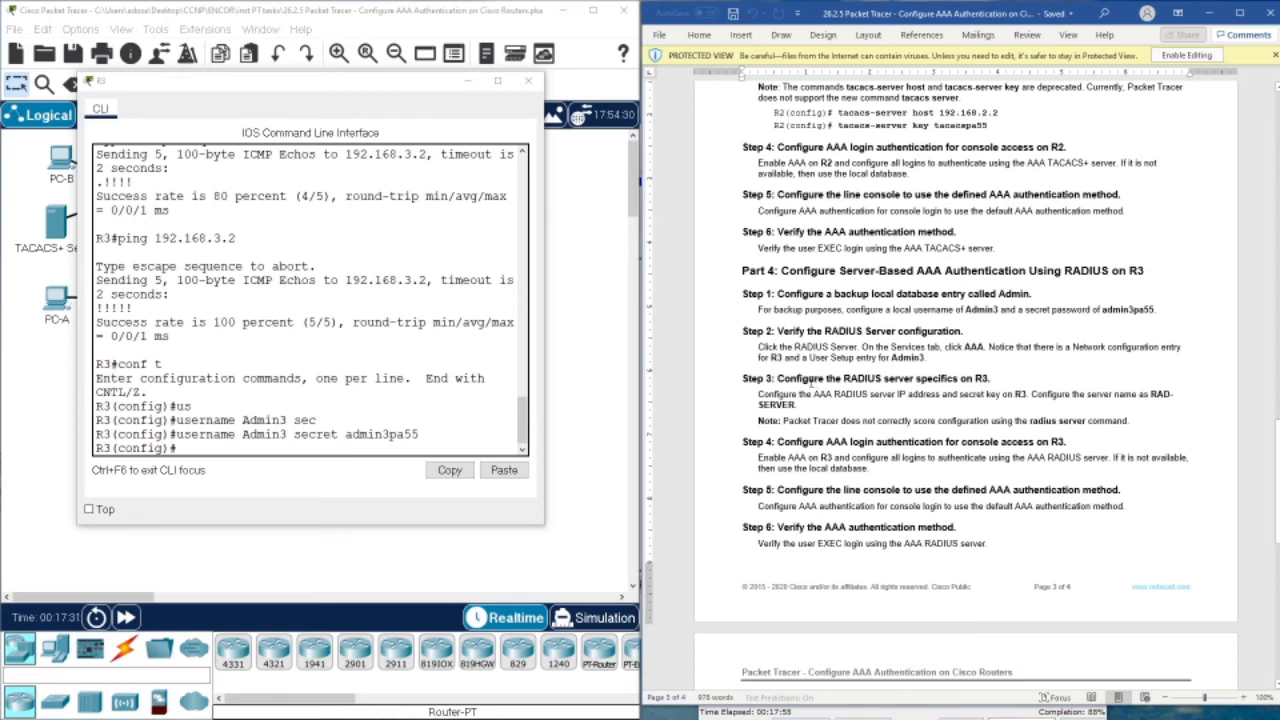
Create RADIUS server RAD-SERVER on R3, pasting the name from the lab document
{"action": "left_click", "coordinate": [338, 450]}
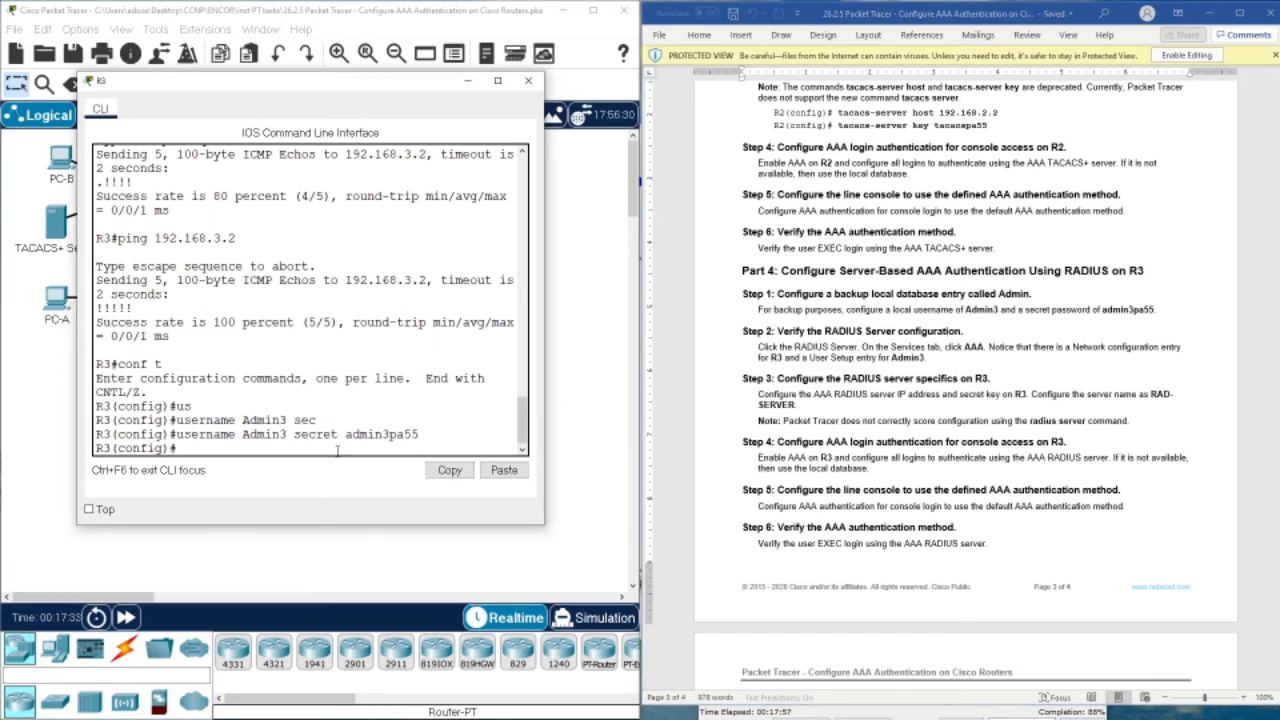
{"action": "type", "text": "ra"}
{"action": "key", "text": "Tab"}
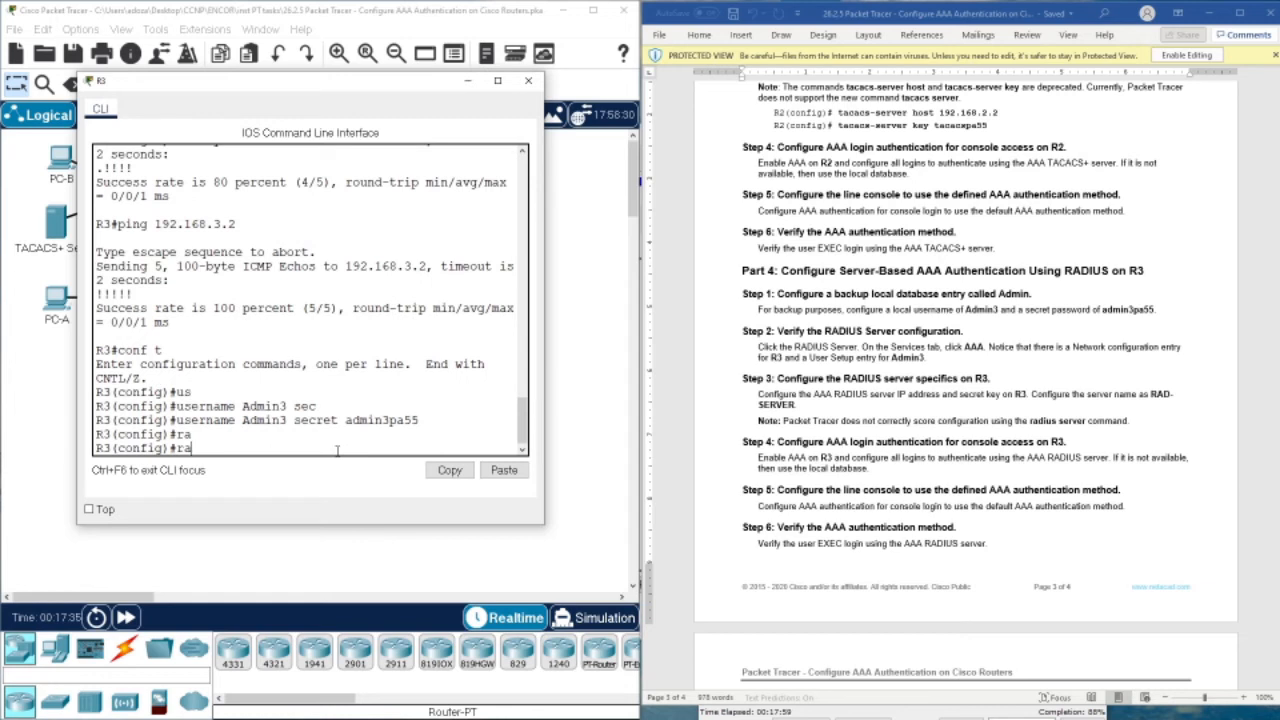
{"action": "type", "text": "d"}
{"action": "key", "text": "Tab"}
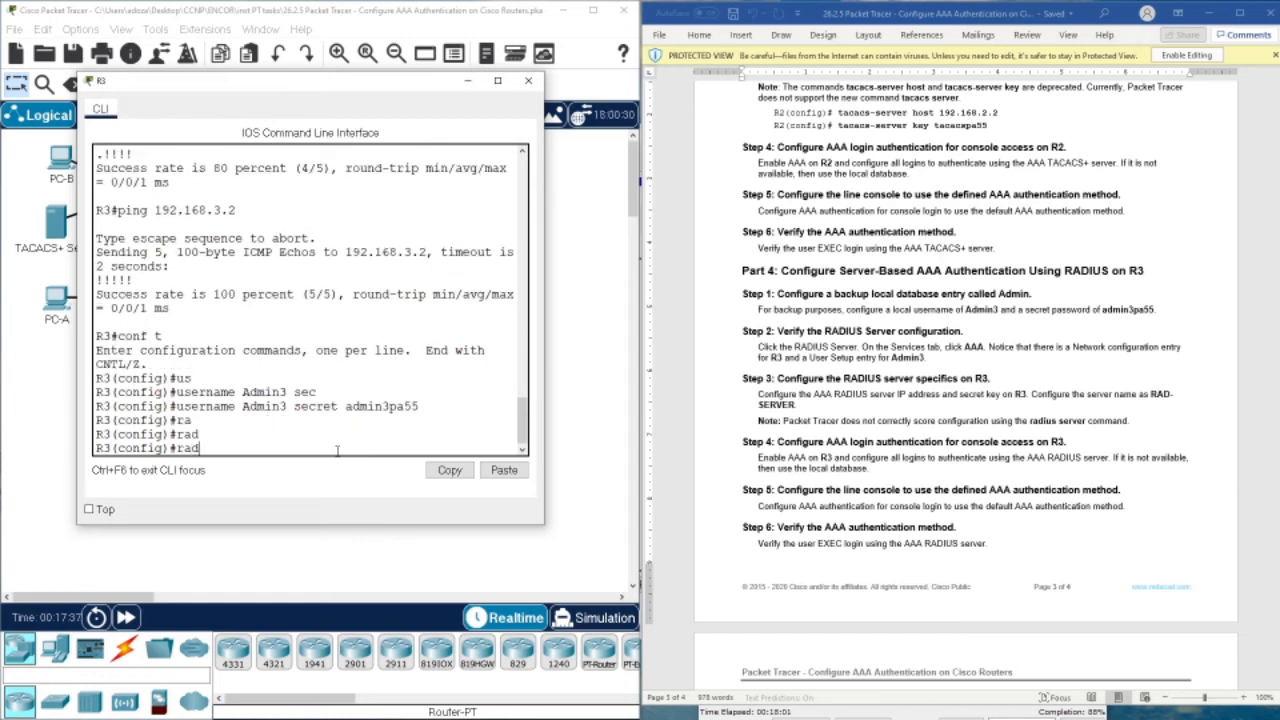
{"action": "type", "text": "ius ser"}
{"action": "key", "text": "Tab"}
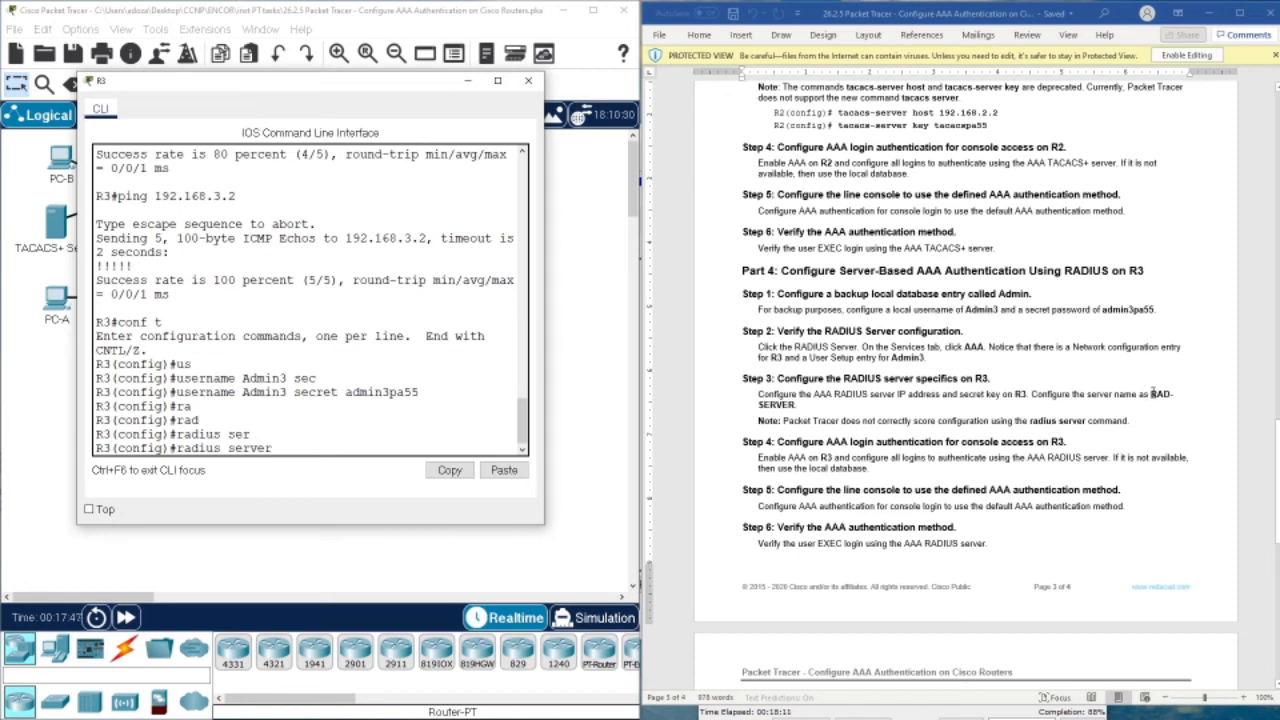
{"action": "left_click_drag", "start_coordinate": [1151, 394], "coordinate": [797, 405]}
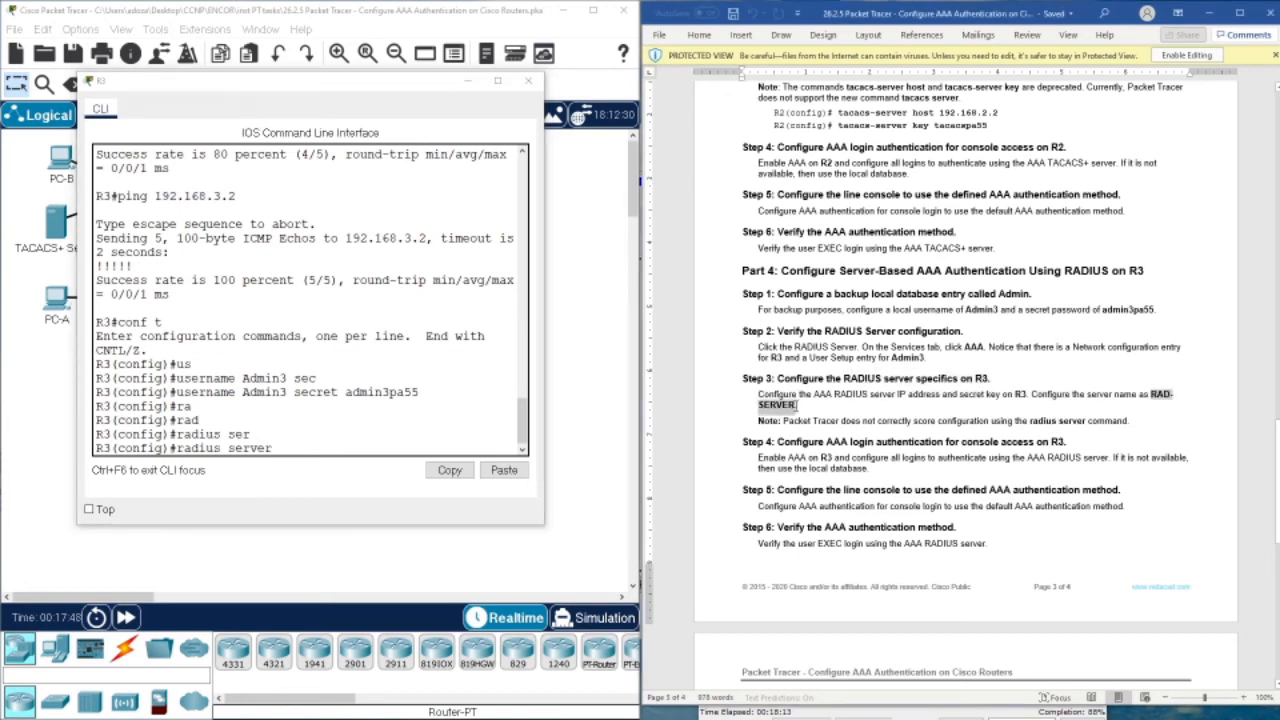
{"action": "right_click", "coordinate": [797, 405]}
{"action": "left_click", "coordinate": [815, 433]}
{"action": "right_click", "coordinate": [427, 448]}
{"action": "left_click", "coordinate": [442, 471]}
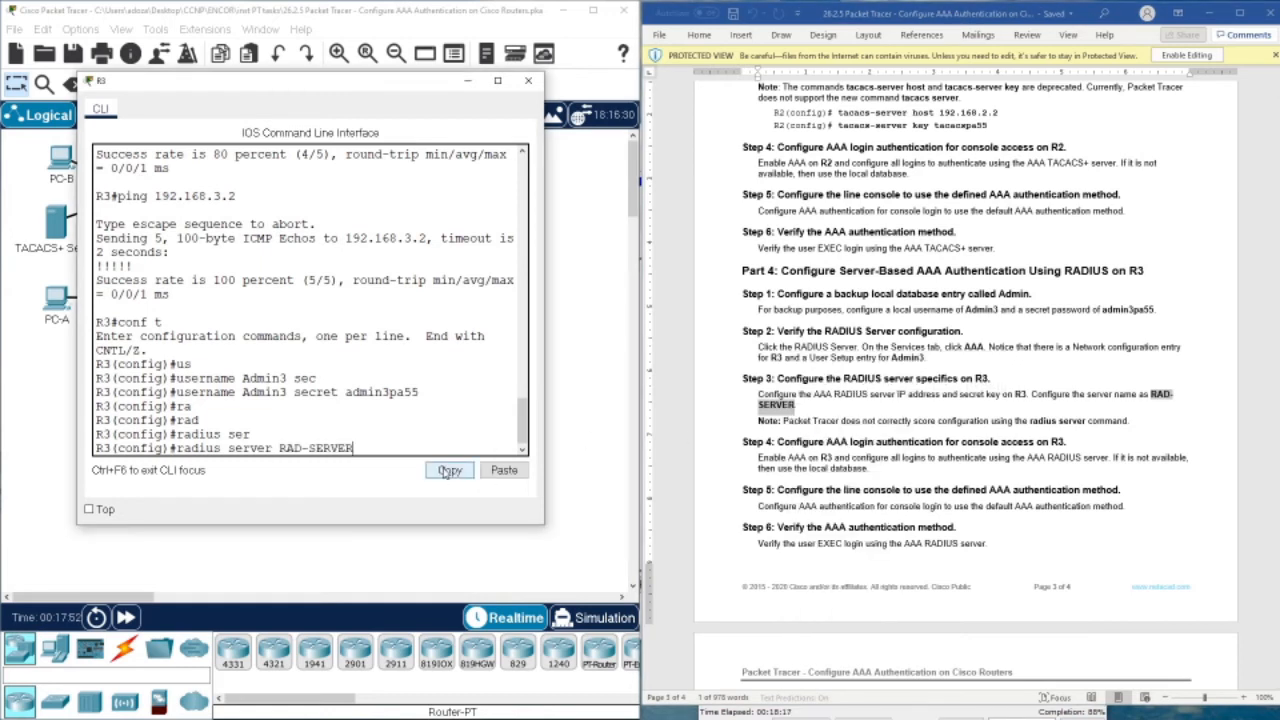
{"action": "key", "text": "Return"}
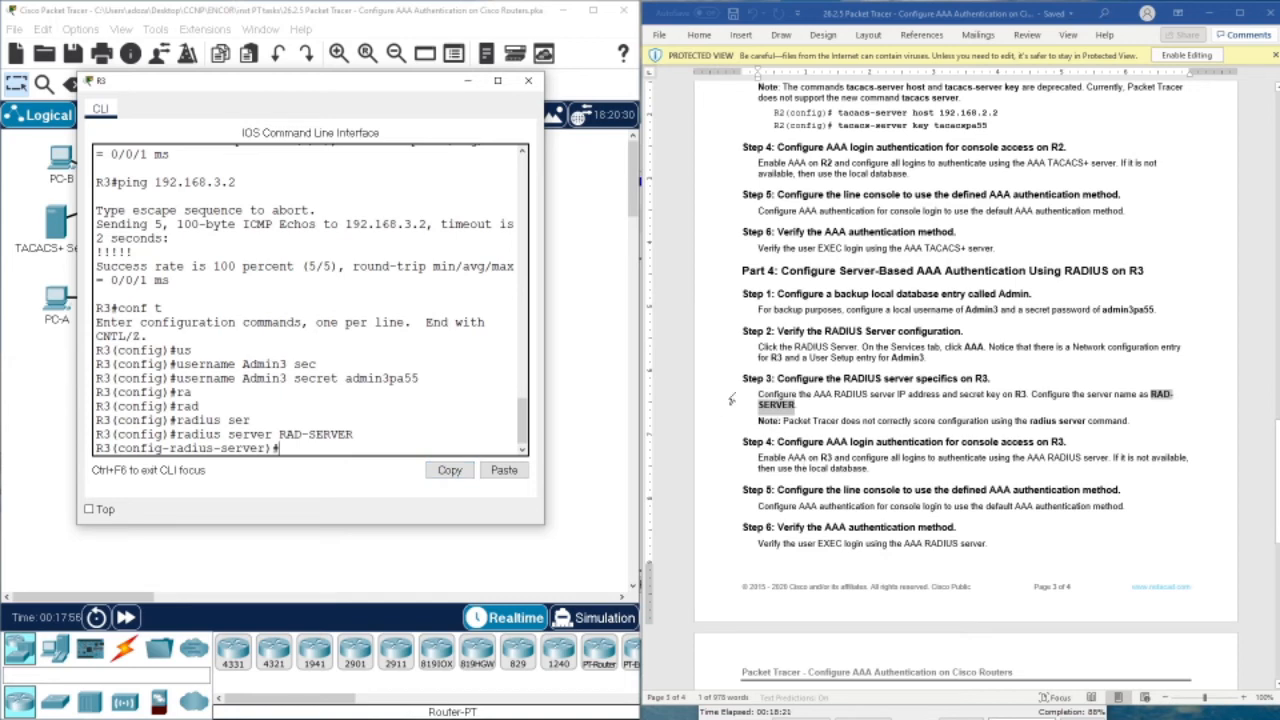
Point RAD-SERVER to IPv4 address 192.168.3.2 and begin the key command
{"action": "scroll", "coordinate": [786, 431], "scroll_direction": "up", "scroll_amount": 5}
{"action": "scroll", "coordinate": [786, 431], "scroll_direction": "up", "scroll_amount": 15}
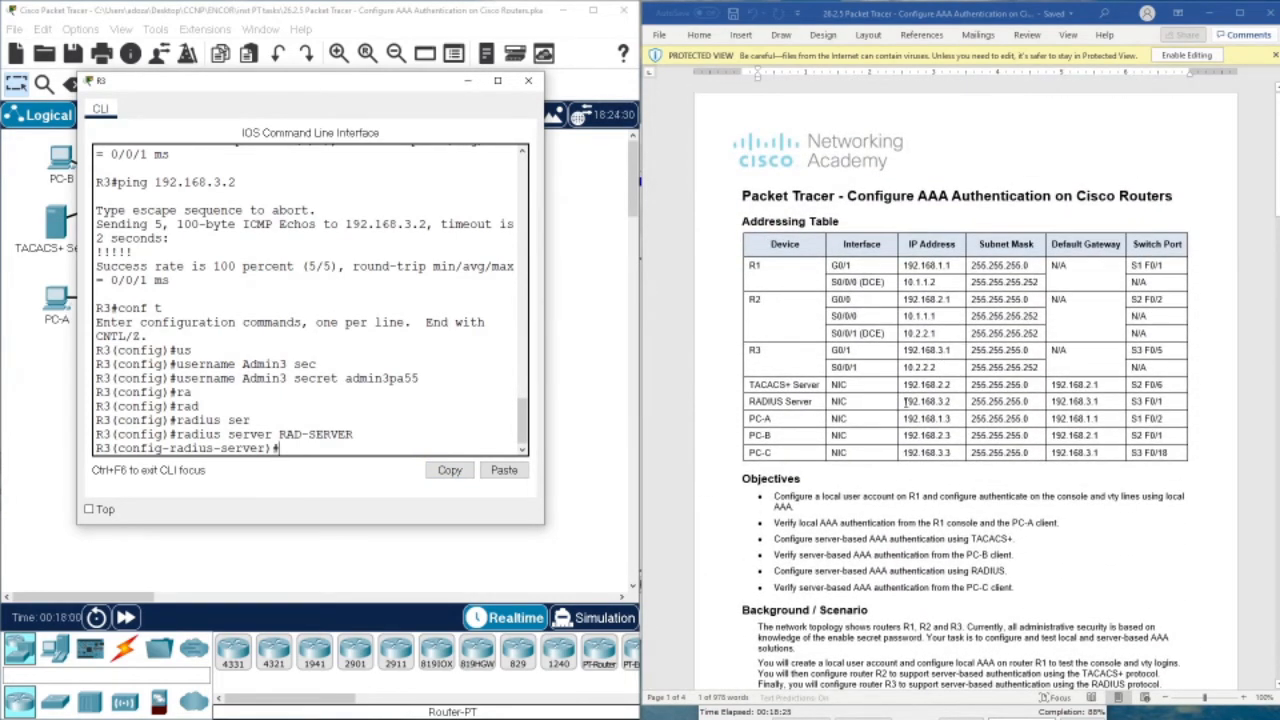
{"action": "left_click_drag", "start_coordinate": [905, 401], "coordinate": [948, 402]}
{"action": "right_click", "coordinate": [952, 406]}
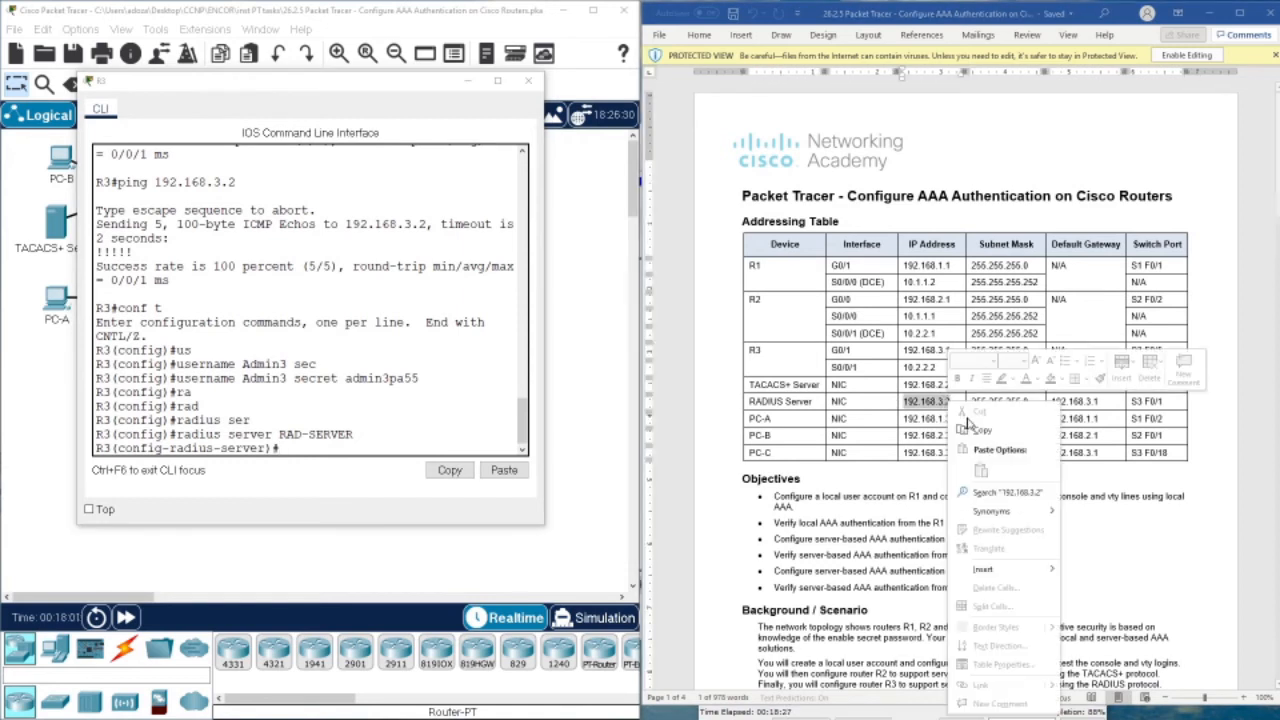
{"action": "left_click", "coordinate": [975, 430]}
{"action": "left_click", "coordinate": [322, 448]}
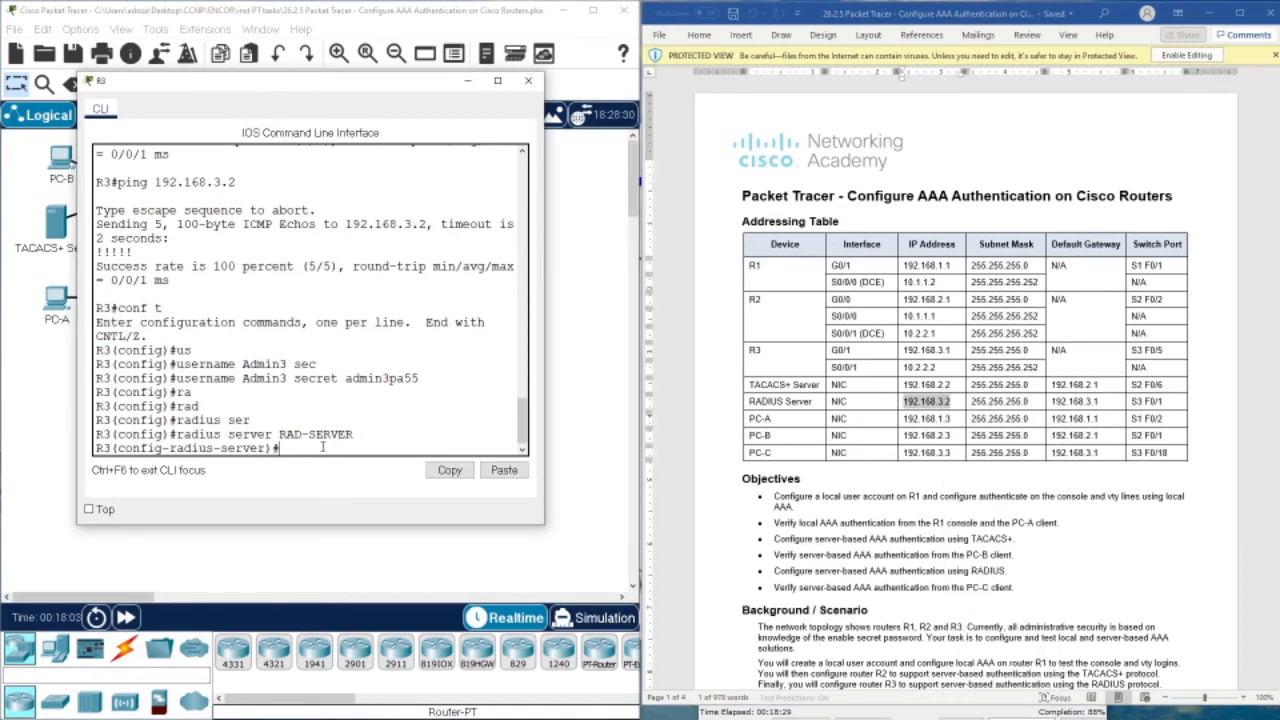
{"action": "type", "text": "add"}
{"action": "key", "text": "Tab"}
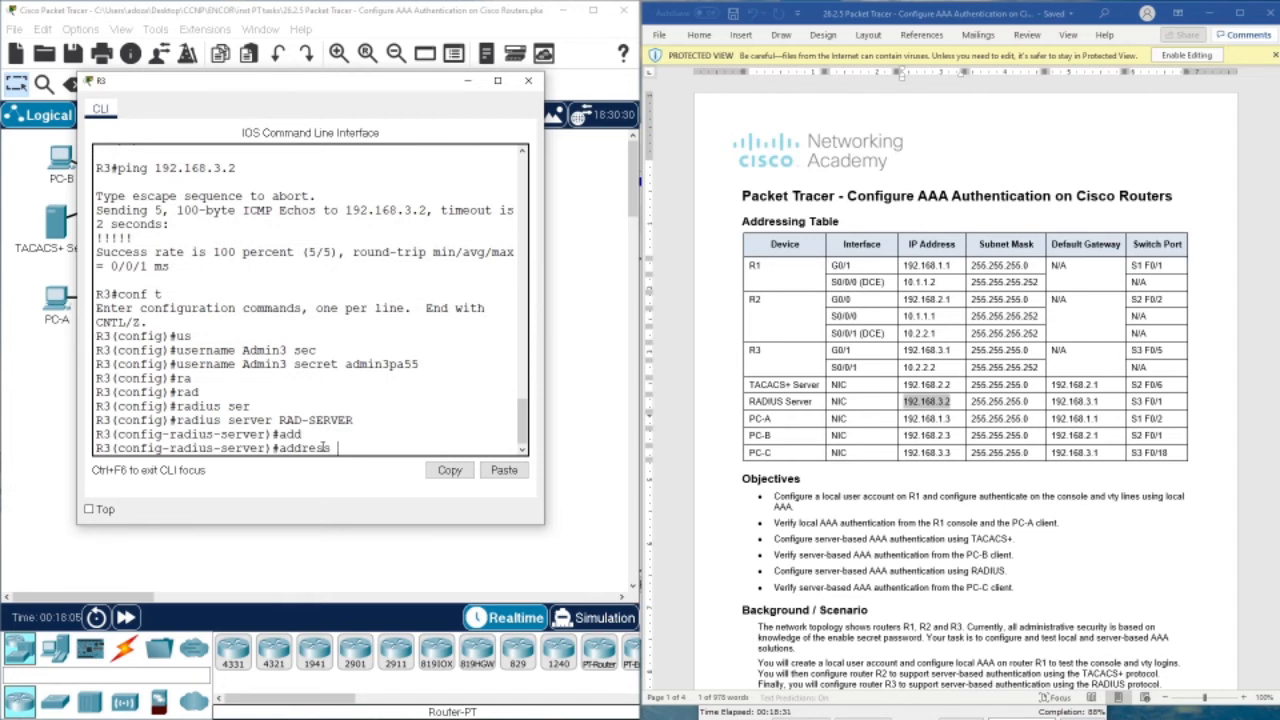
{"action": "type", "text": "ipv"}
{"action": "key", "text": "Tab"}
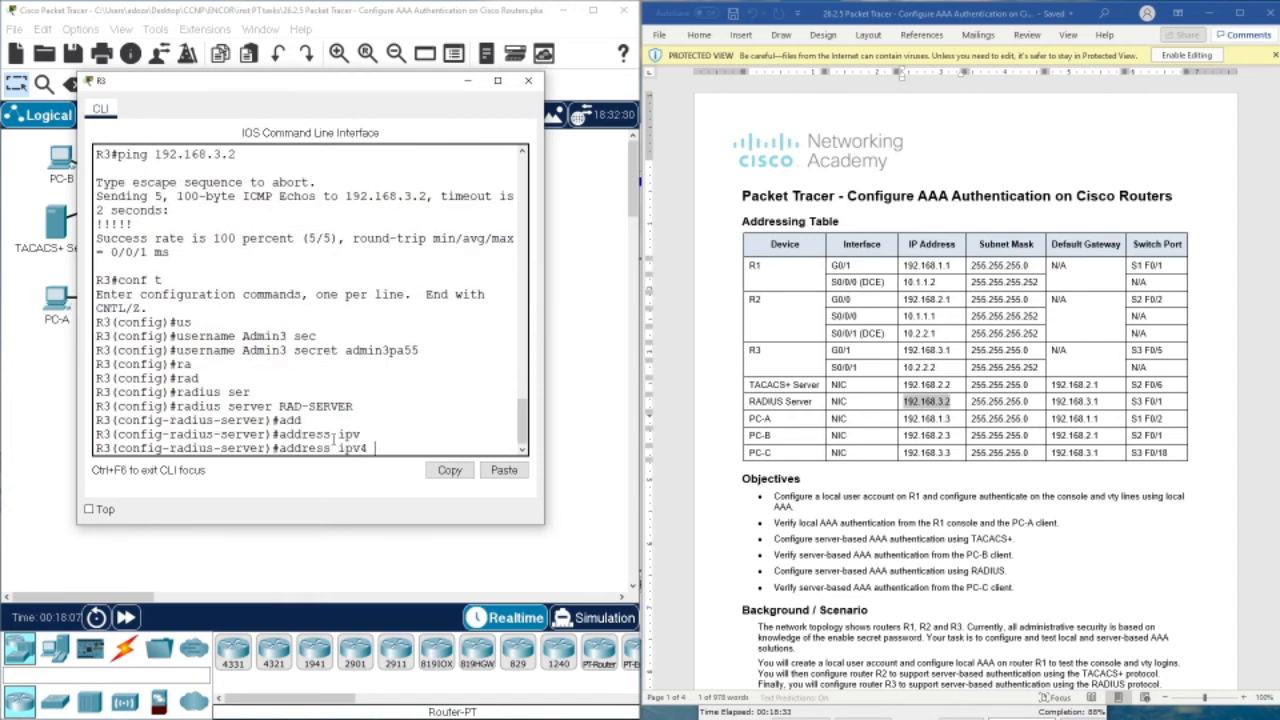
{"action": "right_click", "coordinate": [373, 446]}
{"action": "left_click", "coordinate": [399, 482]}
{"action": "key", "text": "Return"}
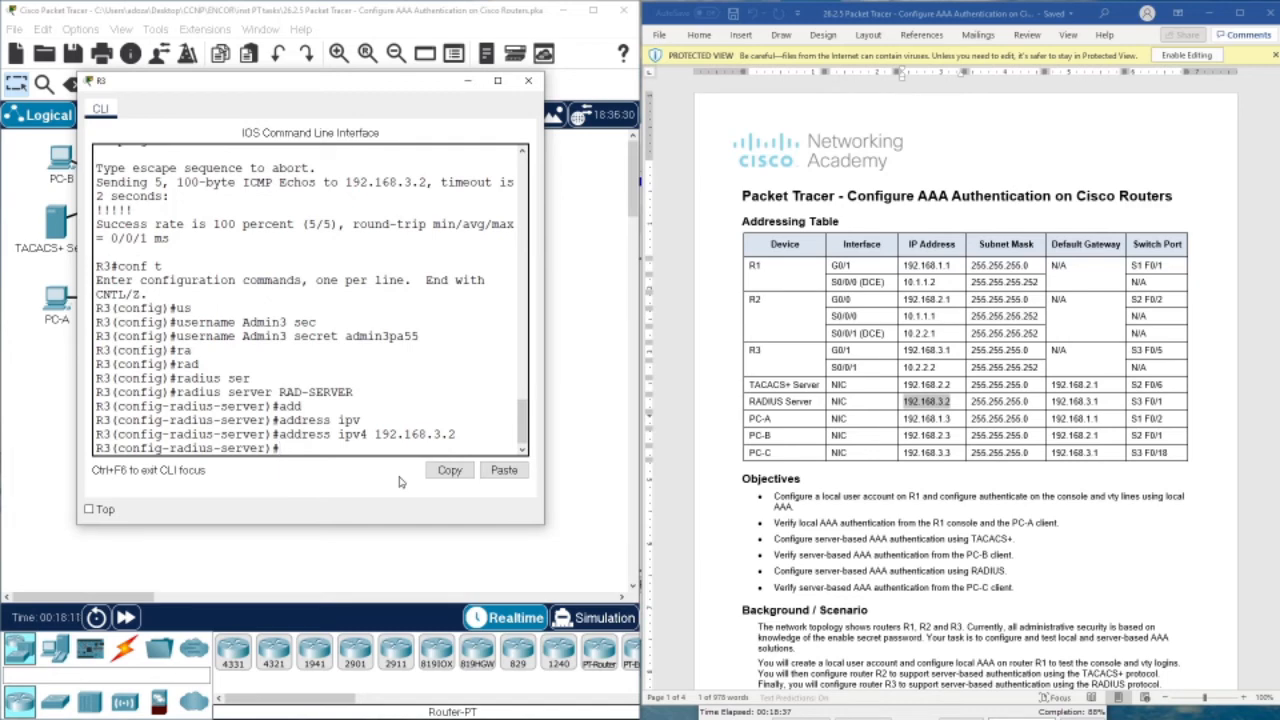
{"action": "type", "text": "key"}
{"action": "left_click_drag", "start_coordinate": [278, 80], "coordinate": [184, 248]}
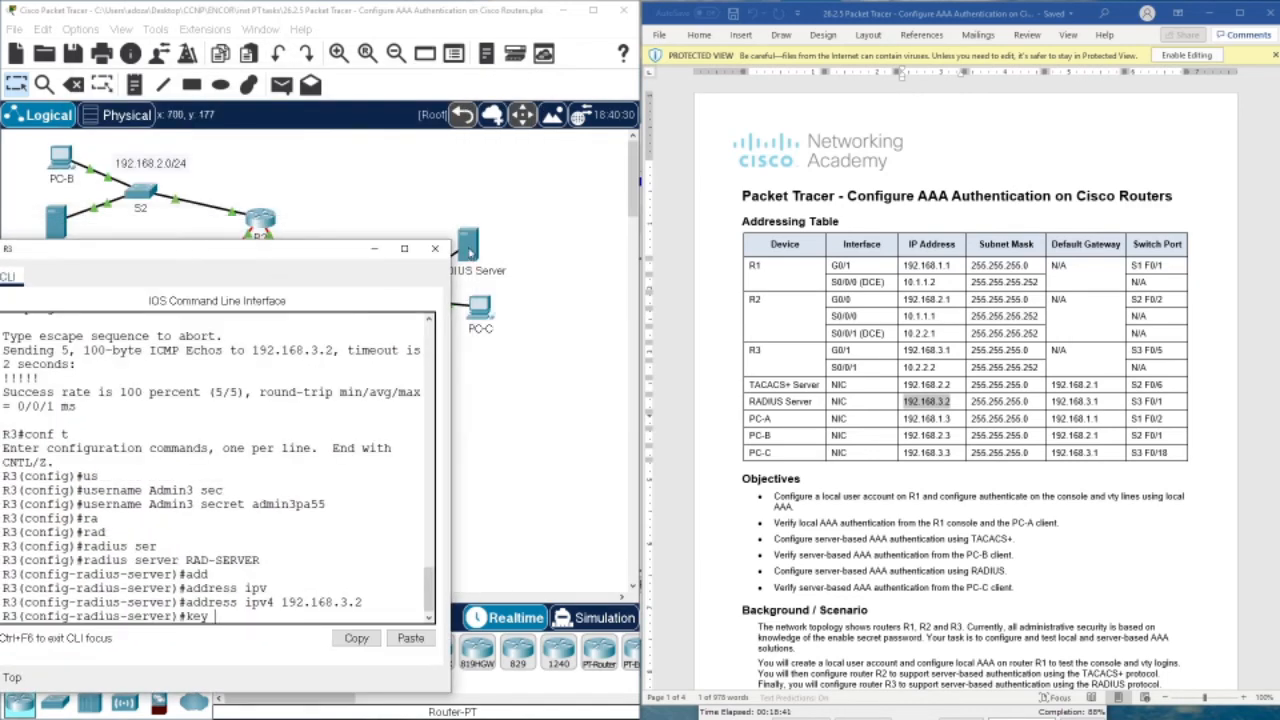
Look up R3's shared key in the RADIUS Server's AAA settings, then return to R3's console
{"action": "left_click", "coordinate": [469, 250]}
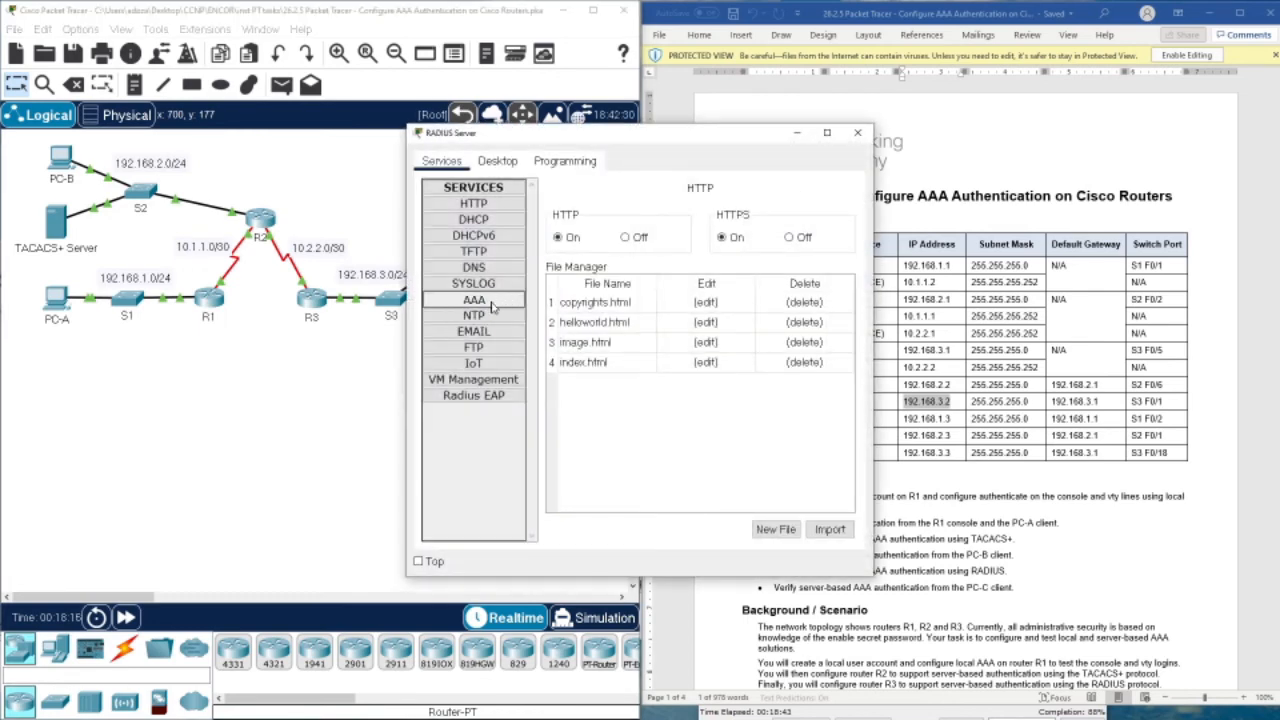
{"action": "left_click", "coordinate": [491, 306]}
{"action": "left_click", "coordinate": [767, 332]}
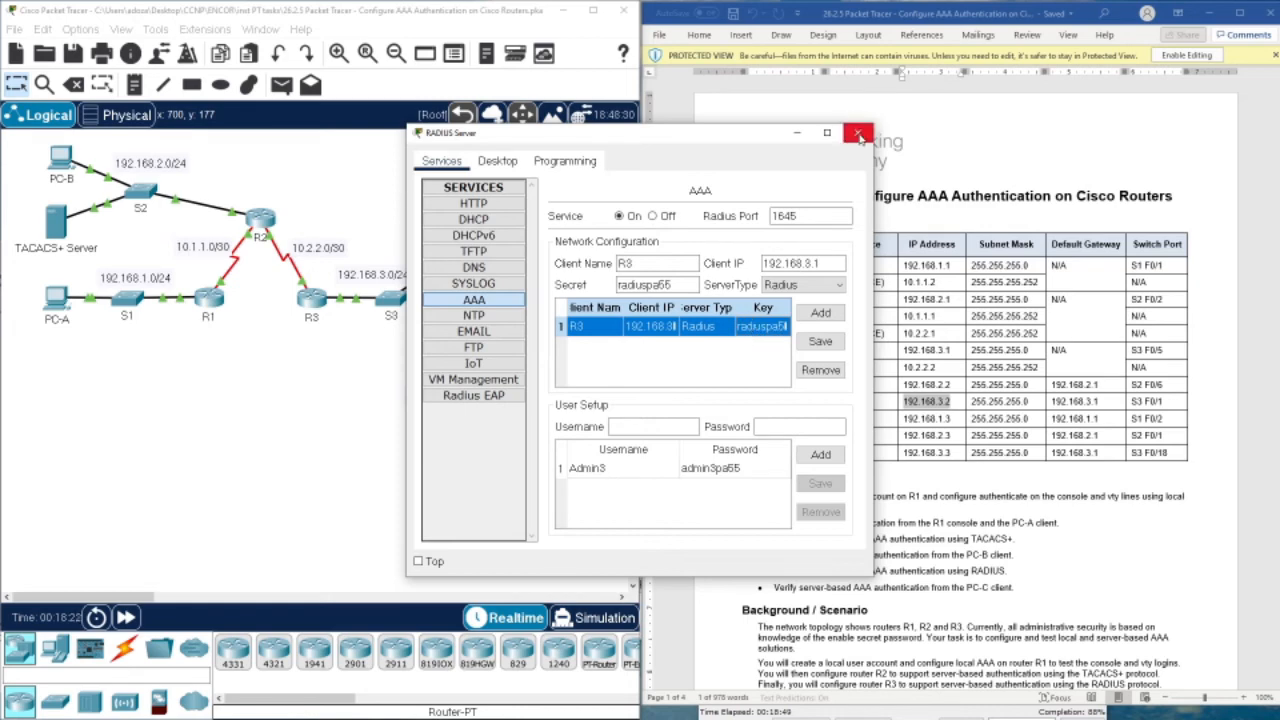
{"action": "left_click", "coordinate": [858, 133]}
{"action": "left_click", "coordinate": [262, 218]}
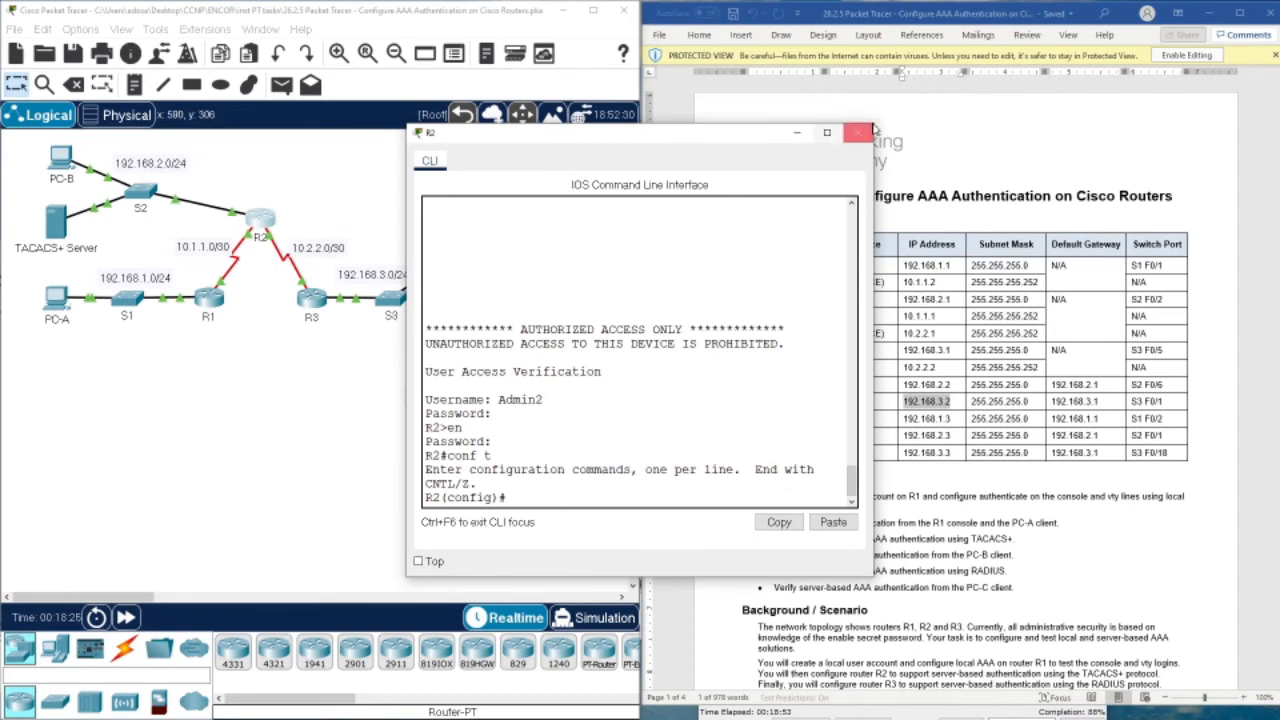
{"action": "left_click", "coordinate": [858, 133]}
{"action": "left_click", "coordinate": [311, 297]}
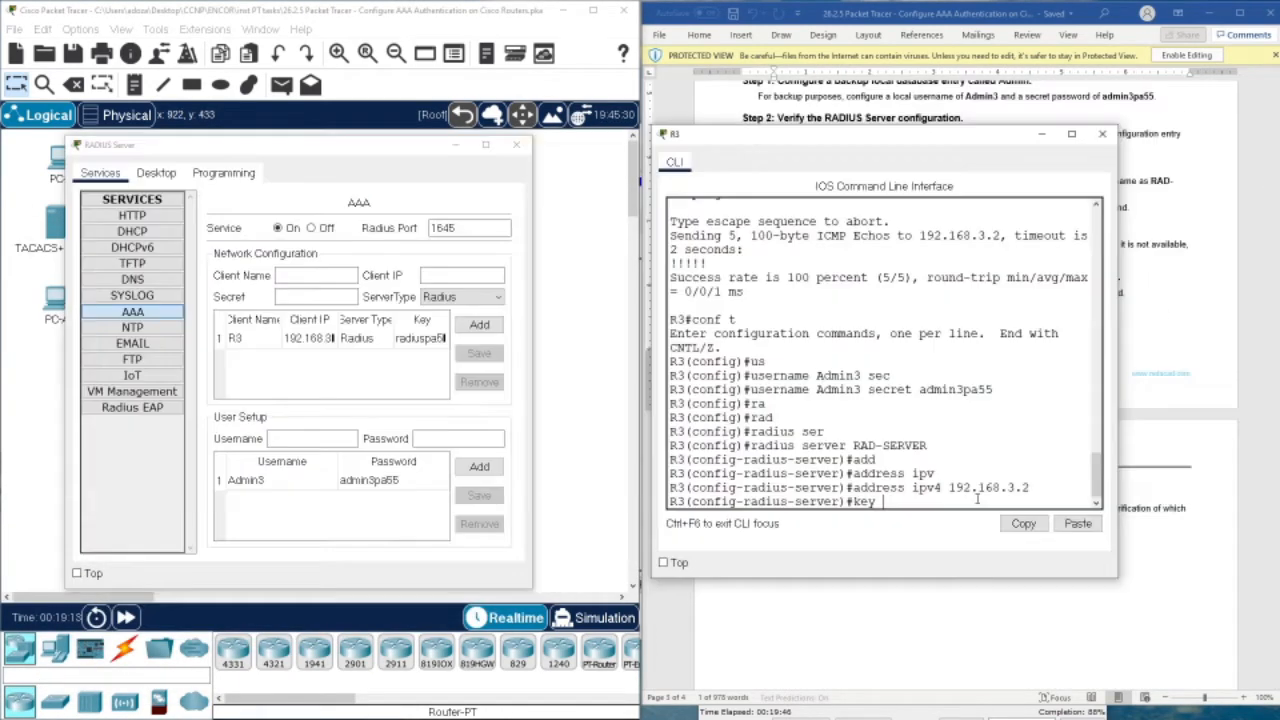
Enter the shared secret key matching the server's R3 entry for RAD-SERVER and verify it
{"action": "type", "text": "radiuspa55"}
{"action": "key", "text": "Return"}
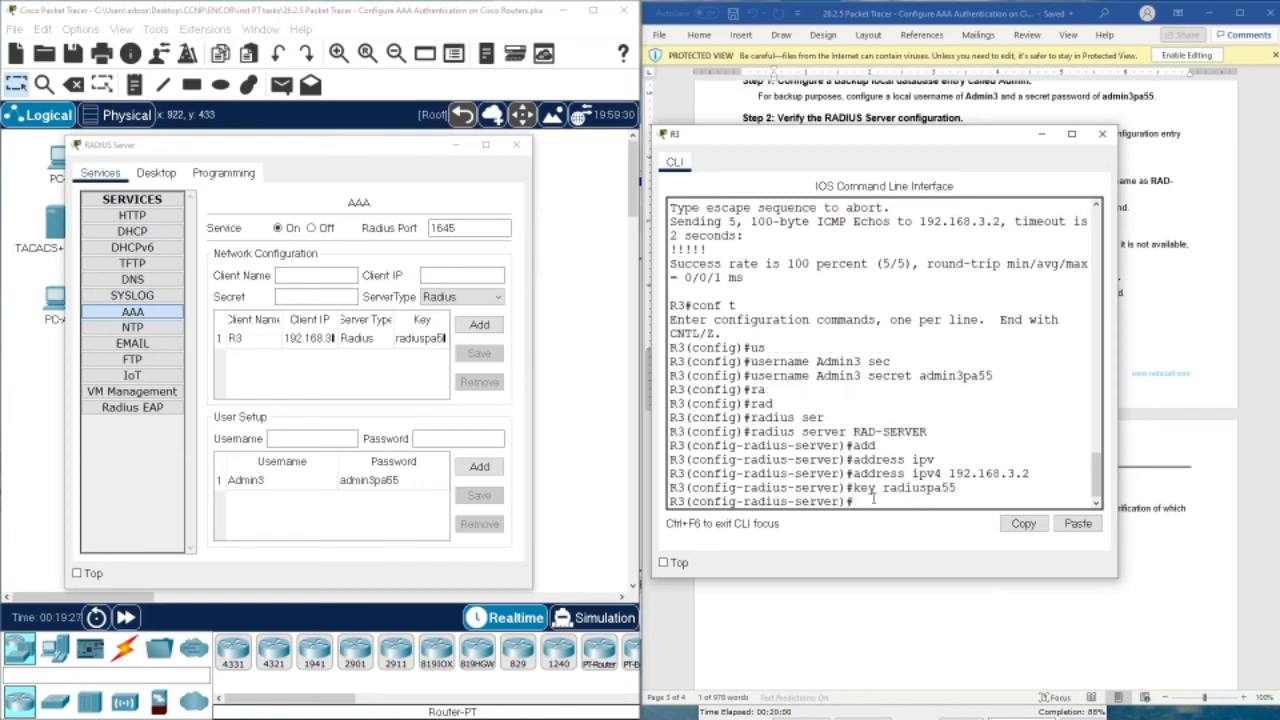
{"action": "left_click_drag", "start_coordinate": [882, 488], "coordinate": [897, 488]}
{"action": "left_click_drag", "start_coordinate": [900, 484], "coordinate": [978, 492]}
{"action": "left_click", "coordinate": [900, 505]}
{"action": "left_click", "coordinate": [516, 144]}
Exit RADIUS server mode to R3(config)# after aaa new-model fails there
{"action": "left_click_drag", "start_coordinate": [771, 145], "coordinate": [335, 111]}
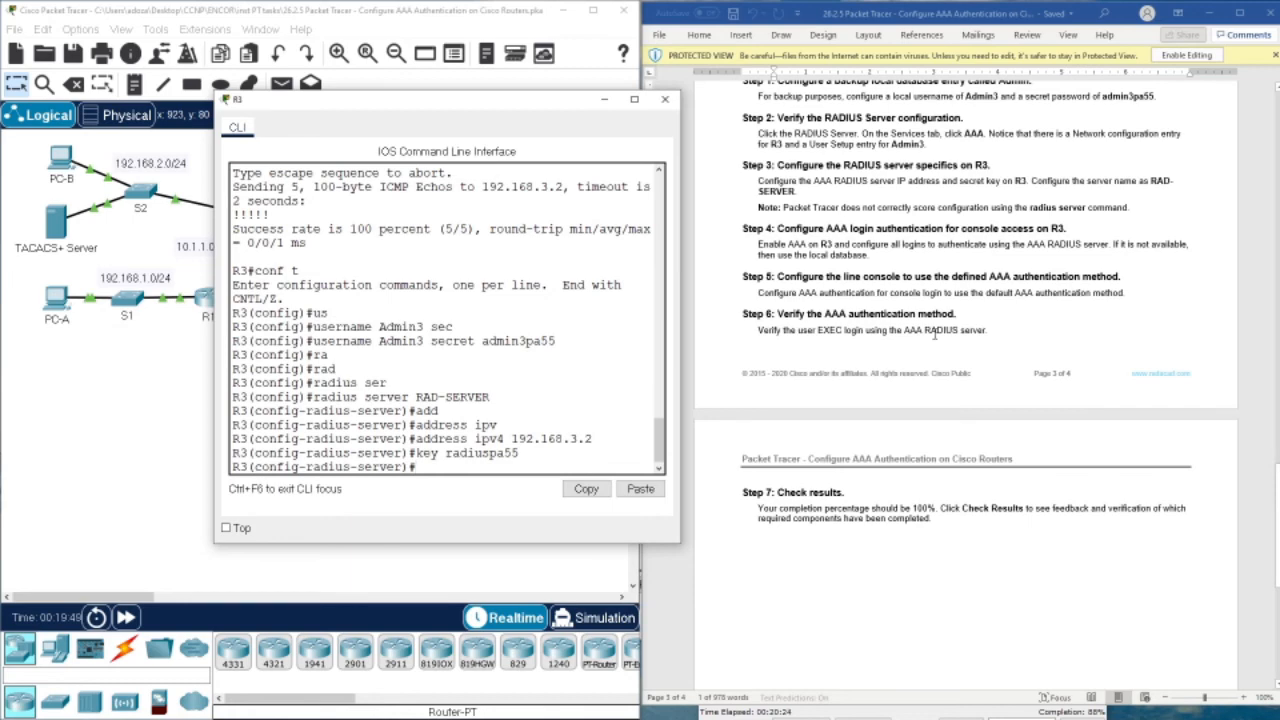
{"action": "scroll", "coordinate": [905, 298], "scroll_direction": "up", "scroll_amount": 2}
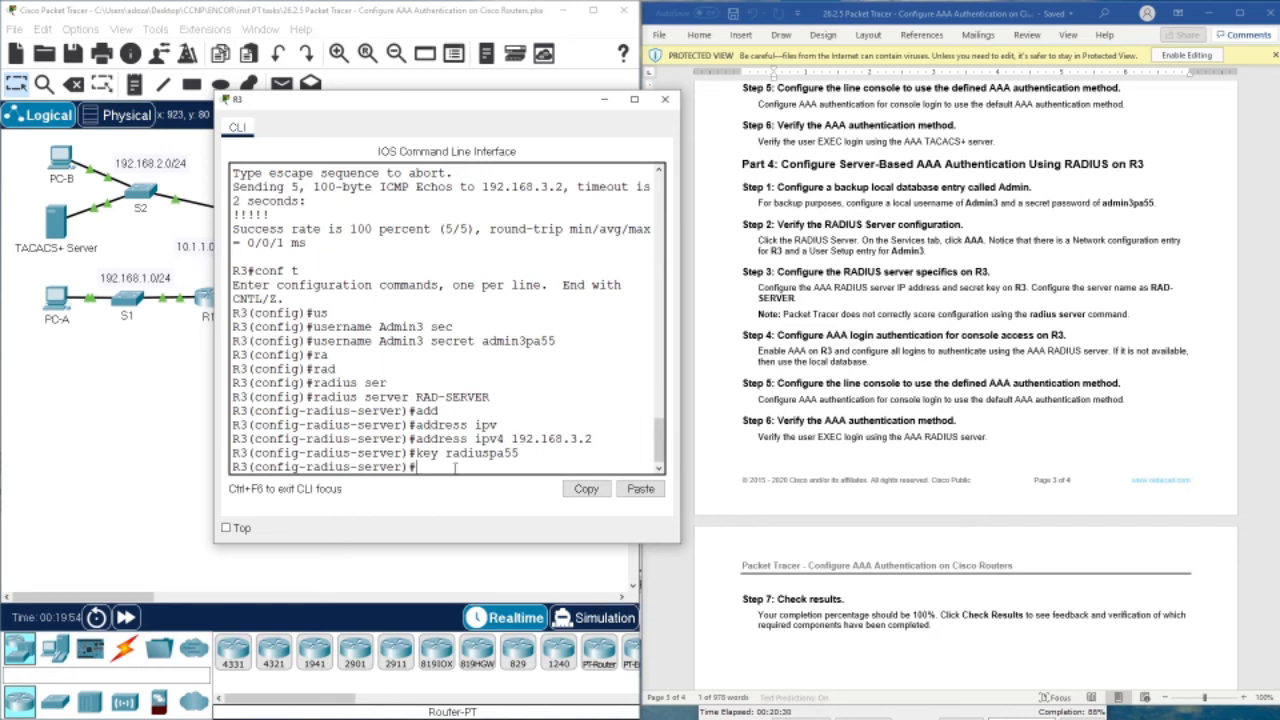
{"action": "type", "text": "aaa ne"}
{"action": "key", "text": "Tab"}
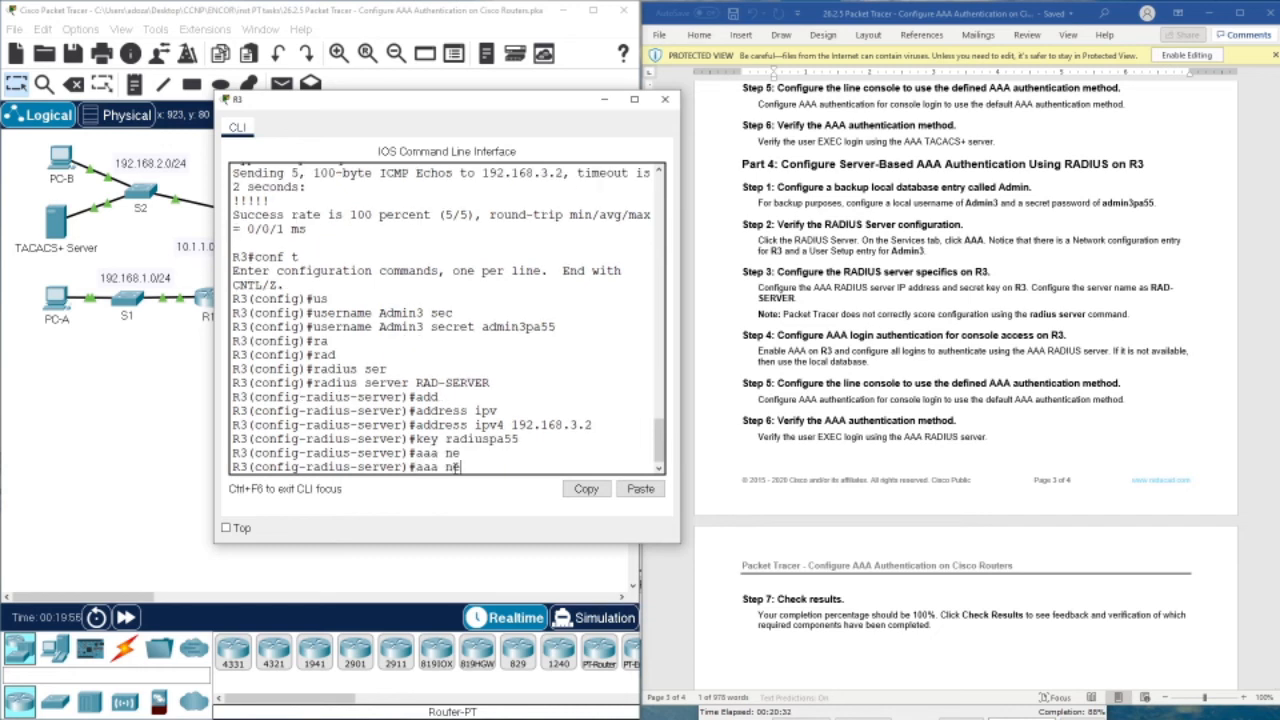
{"action": "type", "text": "w"}
{"action": "key", "text": "Tab"}
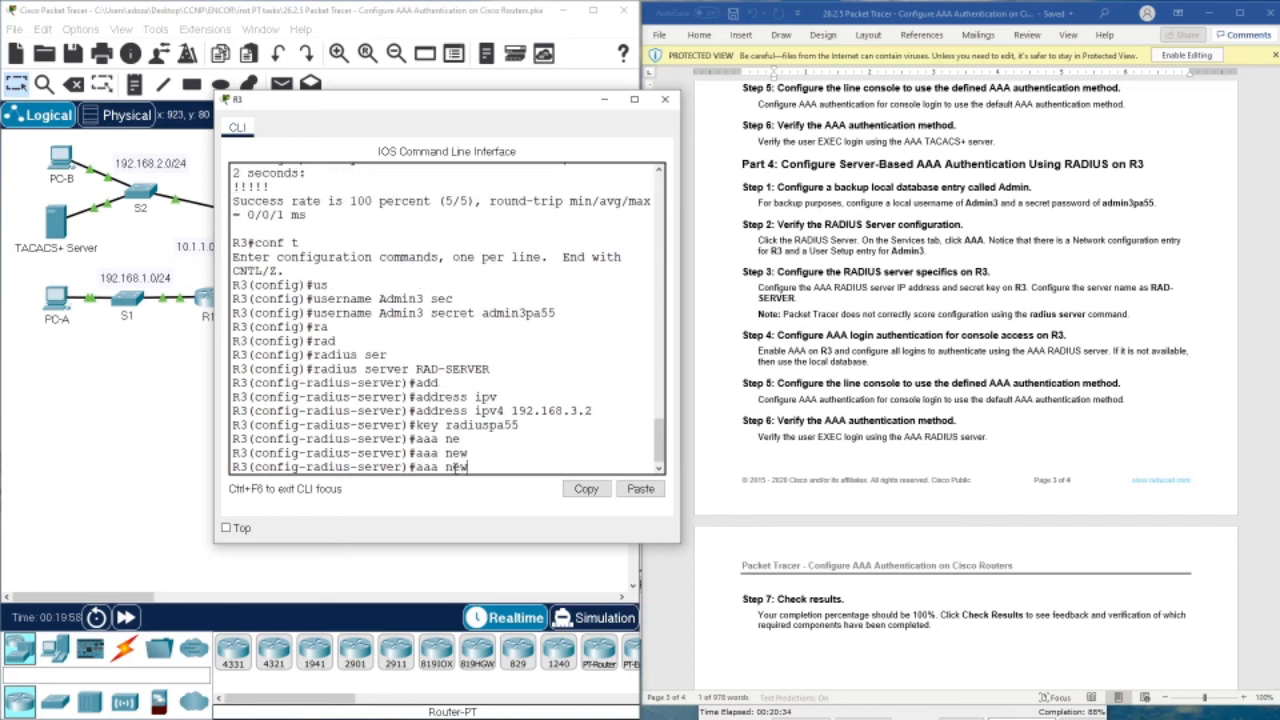
{"action": "type", "text": "-m"}
{"action": "key", "text": "Tab"}
{"action": "key", "text": "BackSpace"}
{"action": "key", "text": "BackSpace"}
{"action": "key", "text": "BackSpace"}
{"action": "key", "text": "BackSpace"}
{"action": "key", "text": "BackSpace"}
{"action": "key", "text": "BackSpace"}
{"action": "key", "text": "BackSpace"}
{"action": "key", "text": "BackSpace"}
{"action": "key", "text": "BackSpace"}
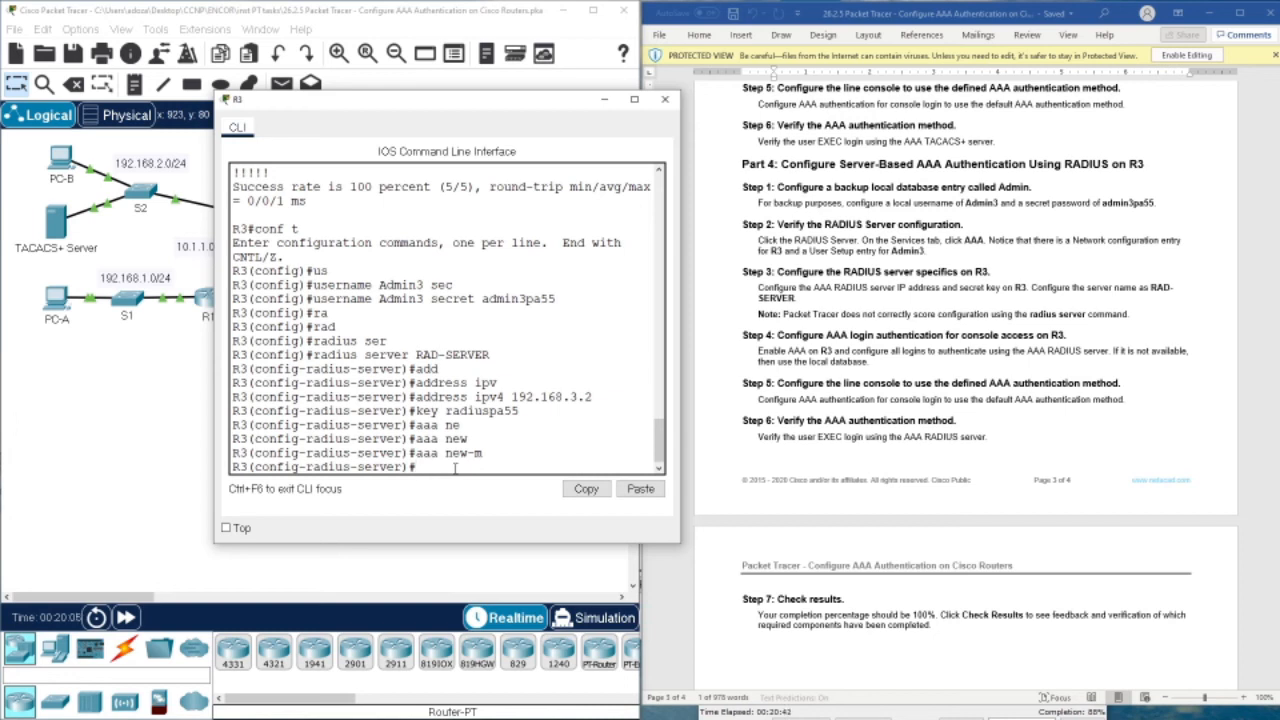
{"action": "type", "text": "exit"}
{"action": "key", "text": "Return"}
{"action": "key", "text": "Return"}
{"action": "key", "text": "Return"}
{"action": "key", "text": "Return"}
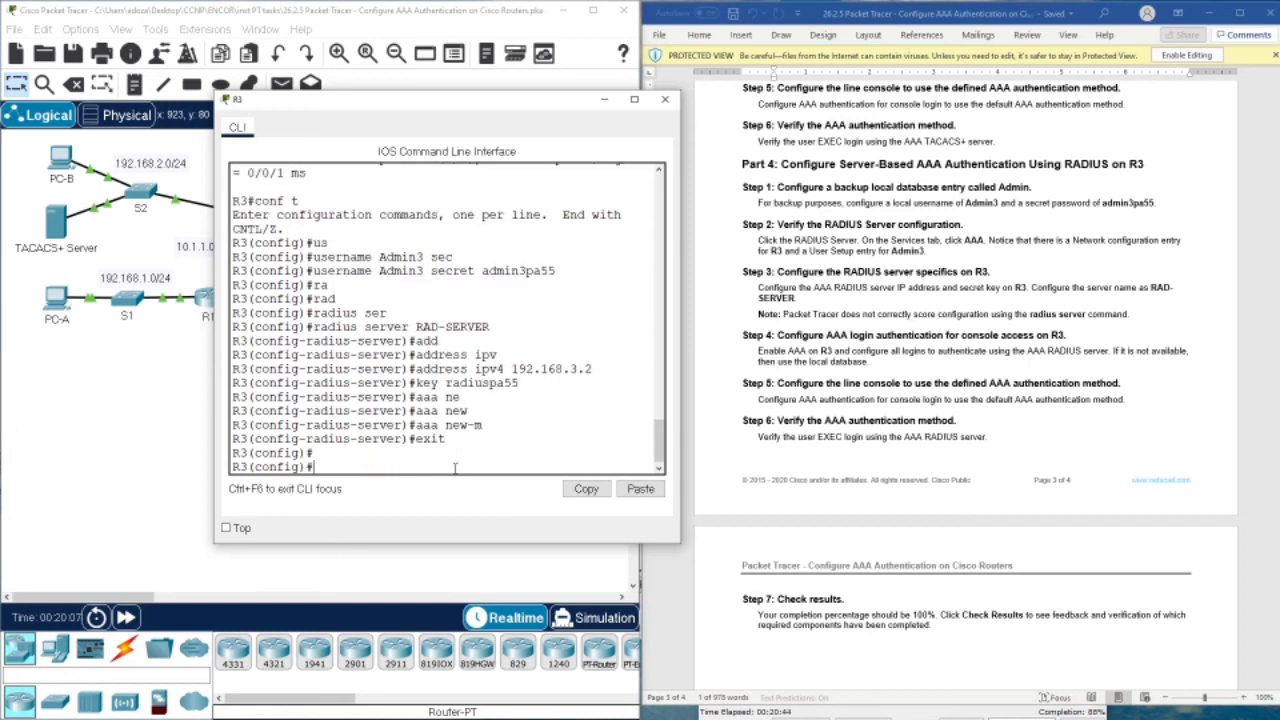
Enable AAA on R3 with aaa new-model
{"action": "type", "text": "aaa n"}
{"action": "key", "text": "Tab"}
{"action": "key", "text": "Return"}
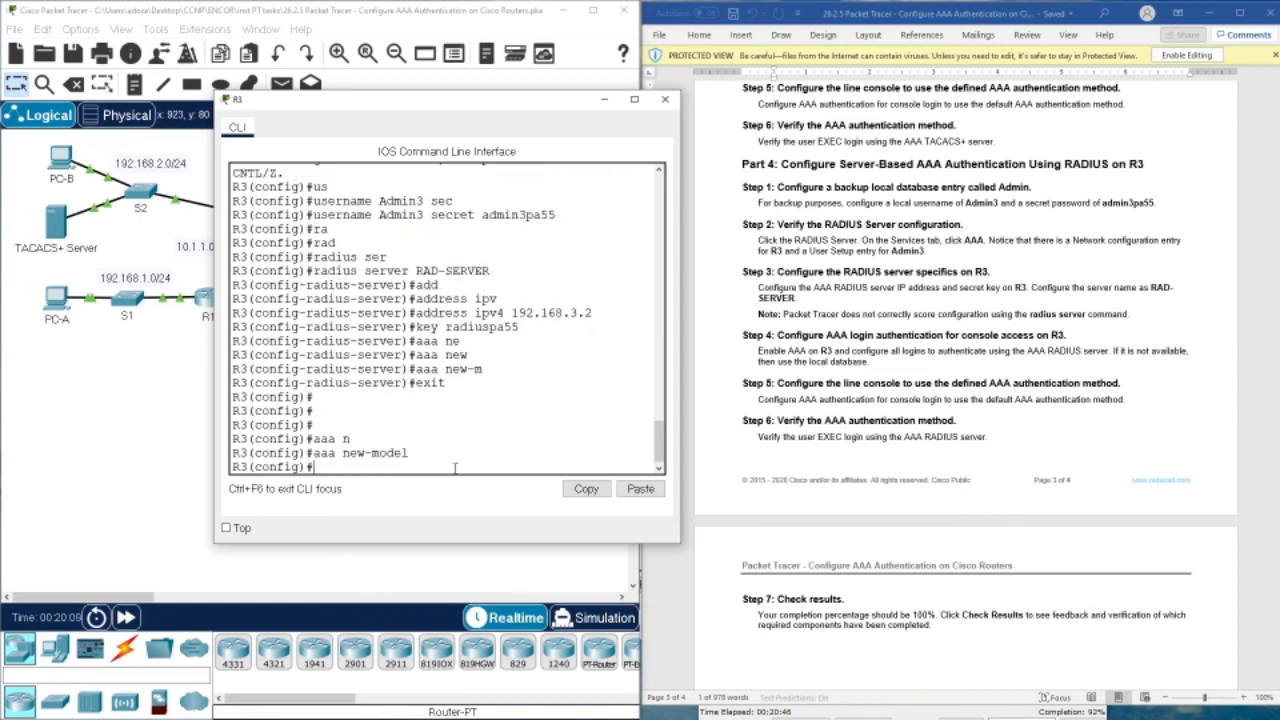
Set default login authentication to group radius with local fallback
{"action": "type", "text": "aaa auth"}
{"action": "key", "text": "Tab"}
{"action": "type", "text": "ent"}
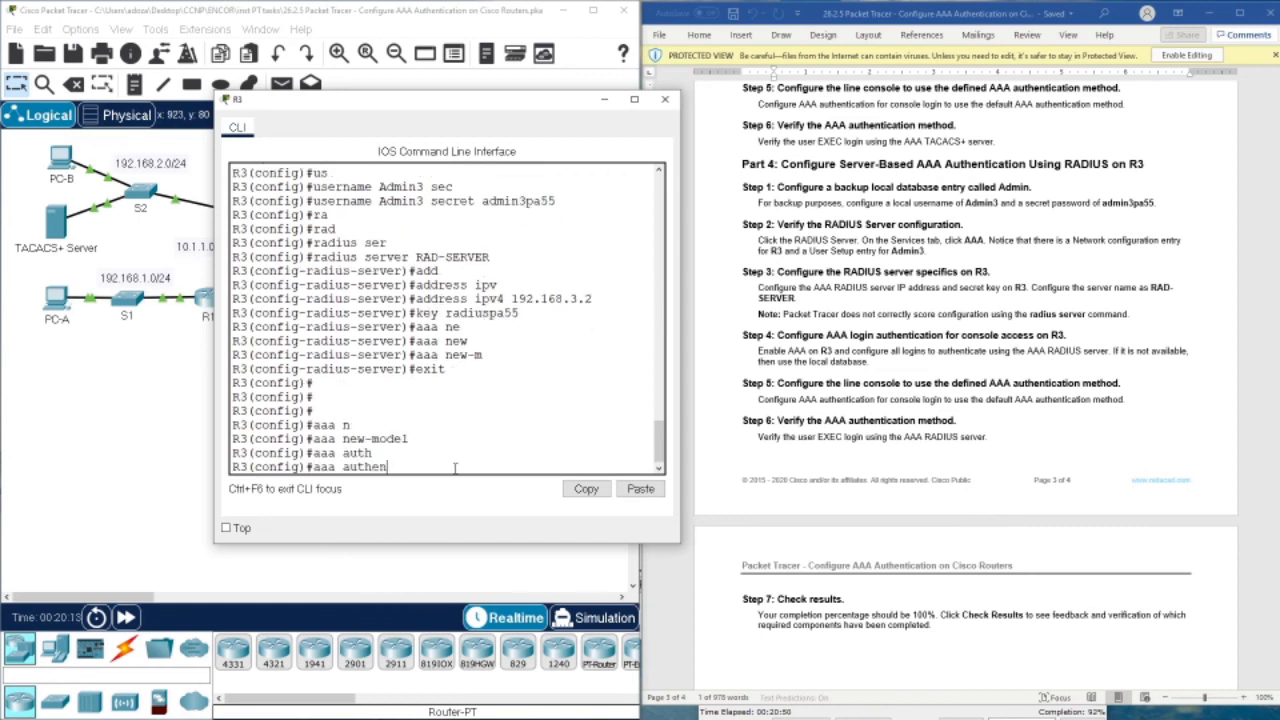
{"action": "key", "text": "Tab"}
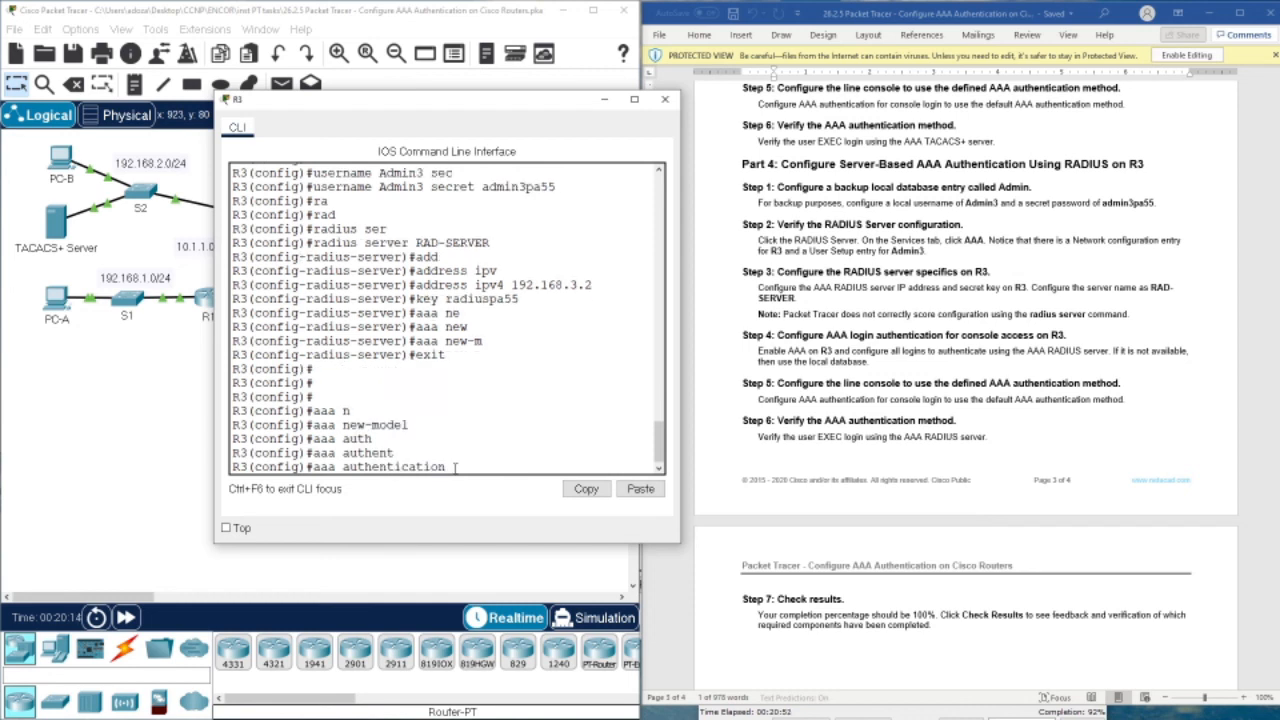
{"action": "type", "text": "login def"}
{"action": "key", "text": "Tab"}
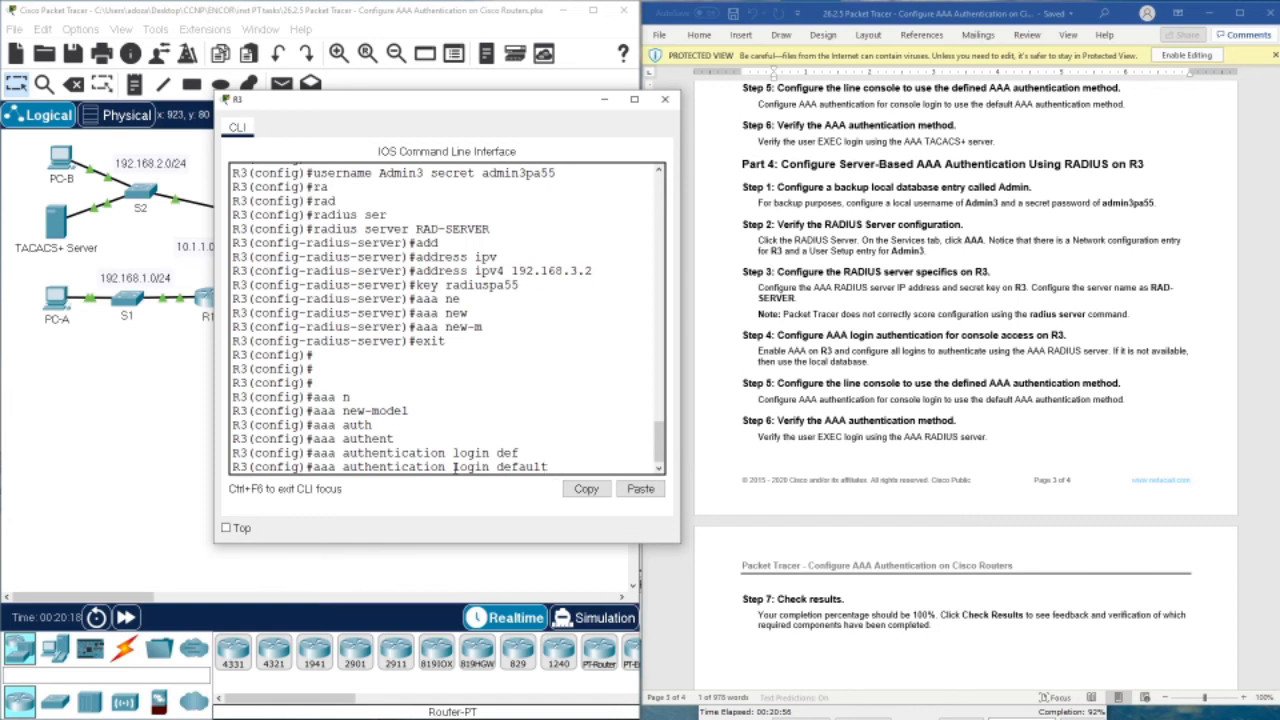
{"action": "type", "text": "gr"}
{"action": "key", "text": "Tab"}
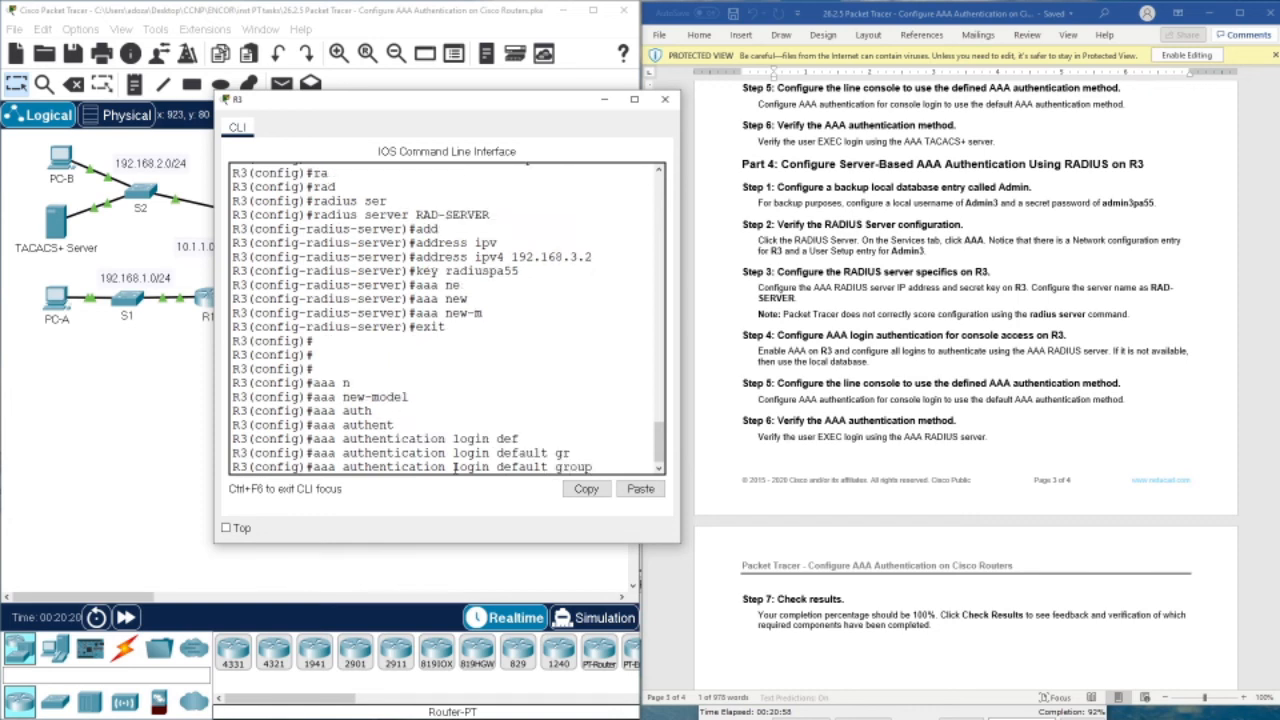
{"action": "type", "text": "radius local"}
{"action": "key", "text": "Return"}
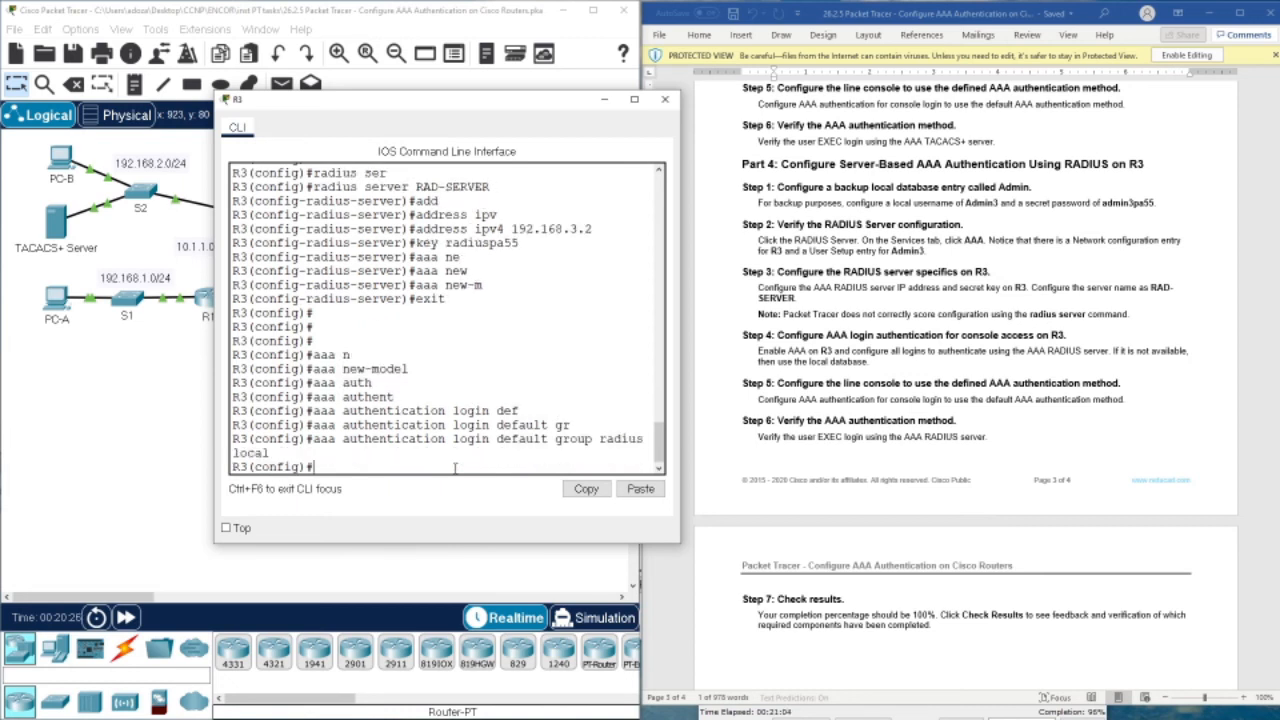
{"action": "type", "text": "li"}
{"action": "type", "text": "n co"}
{"action": "type", "text": "n o"}
Apply login authentication default to console line 0
{"action": "key", "text": "Return"}
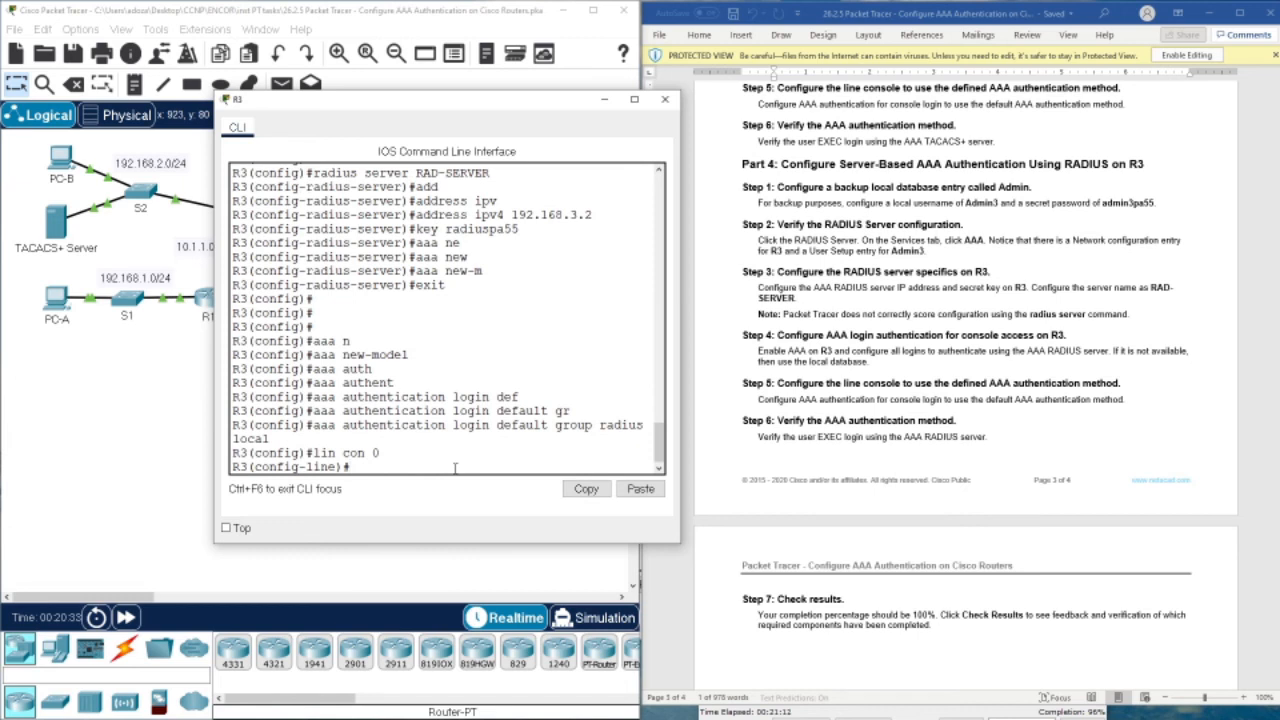
{"action": "type", "text": "log"}
{"action": "key", "text": "Tab"}
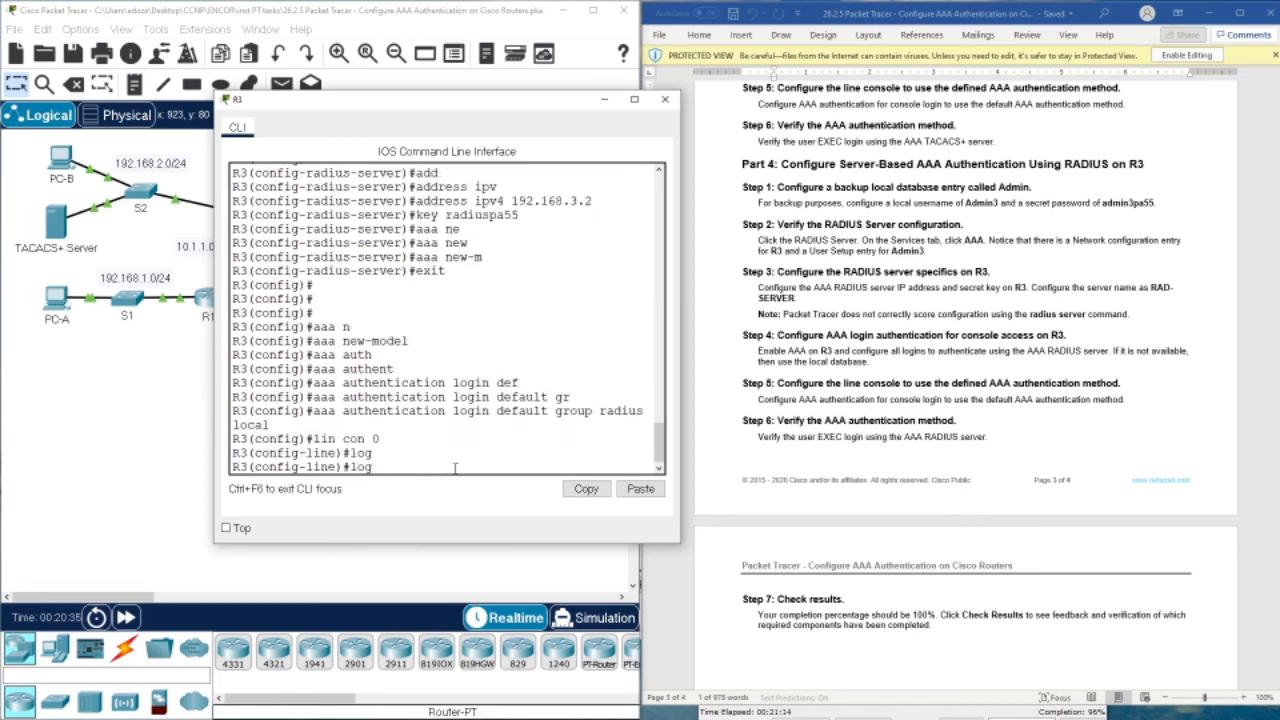
{"action": "type", "text": "in auth"}
{"action": "key", "text": "Tab"}
{"action": "type", "text": "def"}
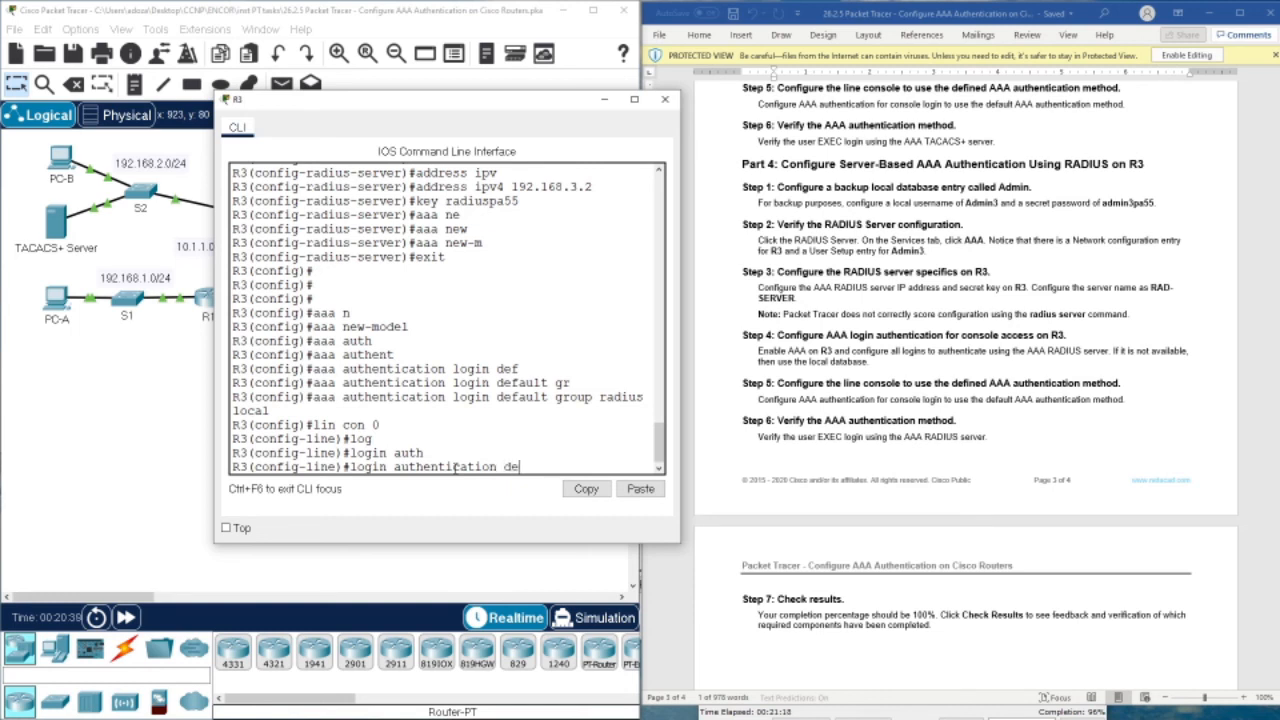
{"action": "key", "text": "Tab"}
{"action": "key", "text": "Return"}
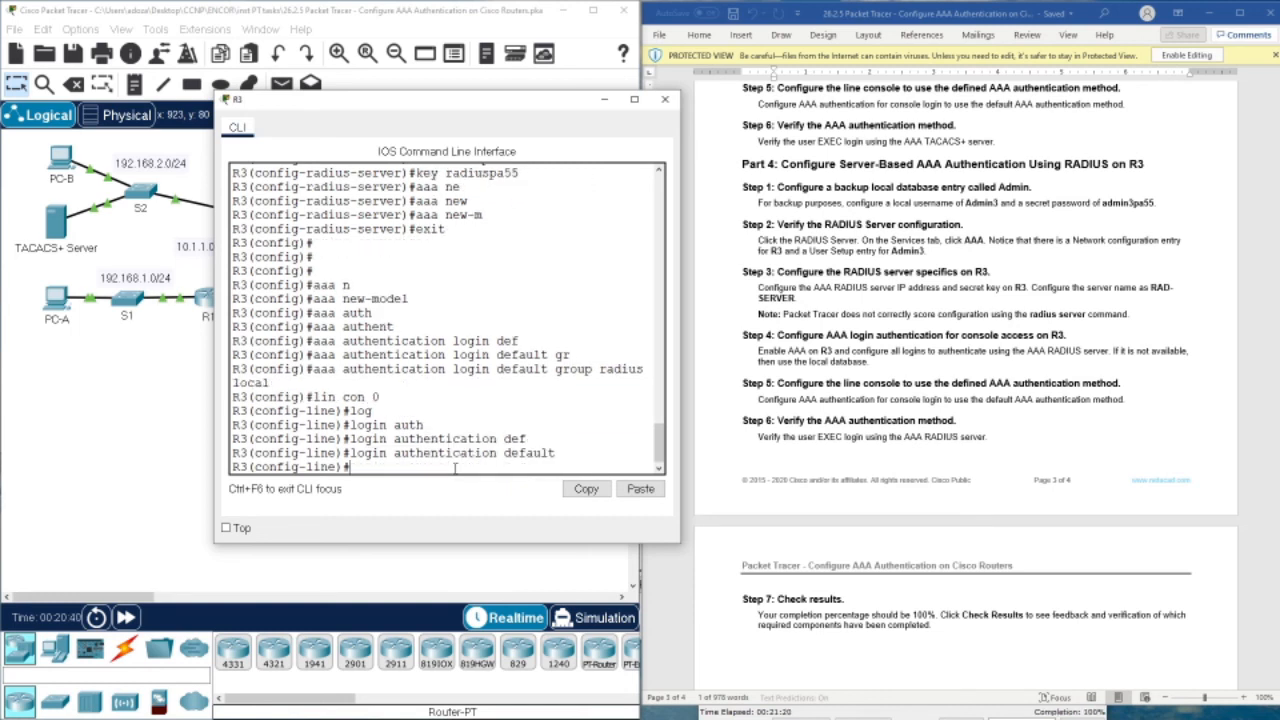
{"action": "key", "text": "Return"}
{"action": "key", "text": "Return"}
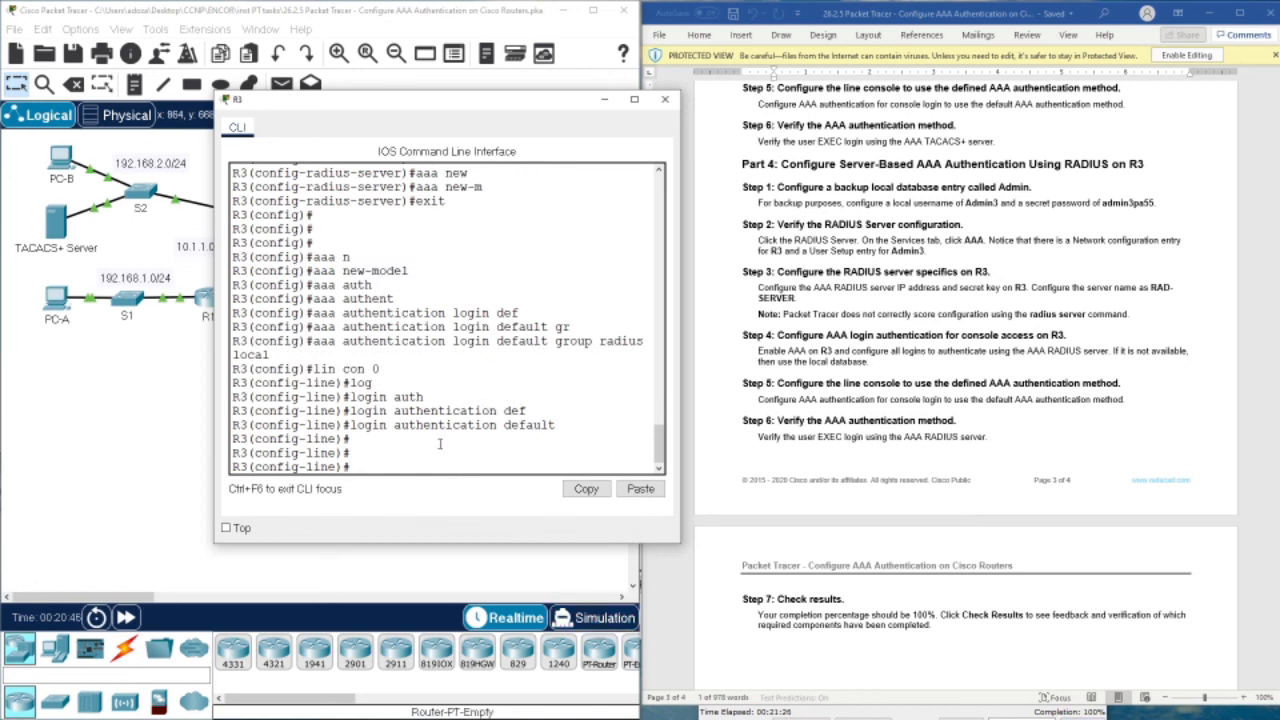
Leave line and configuration modes with exit and end, then log out
{"action": "type", "text": "exit"}
{"action": "key", "text": "Return"}
{"action": "key", "text": "Return"}
{"action": "type", "text": "end"}
{"action": "key", "text": "Return"}
{"action": "key", "text": "Return"}
{"action": "key", "text": "Return"}
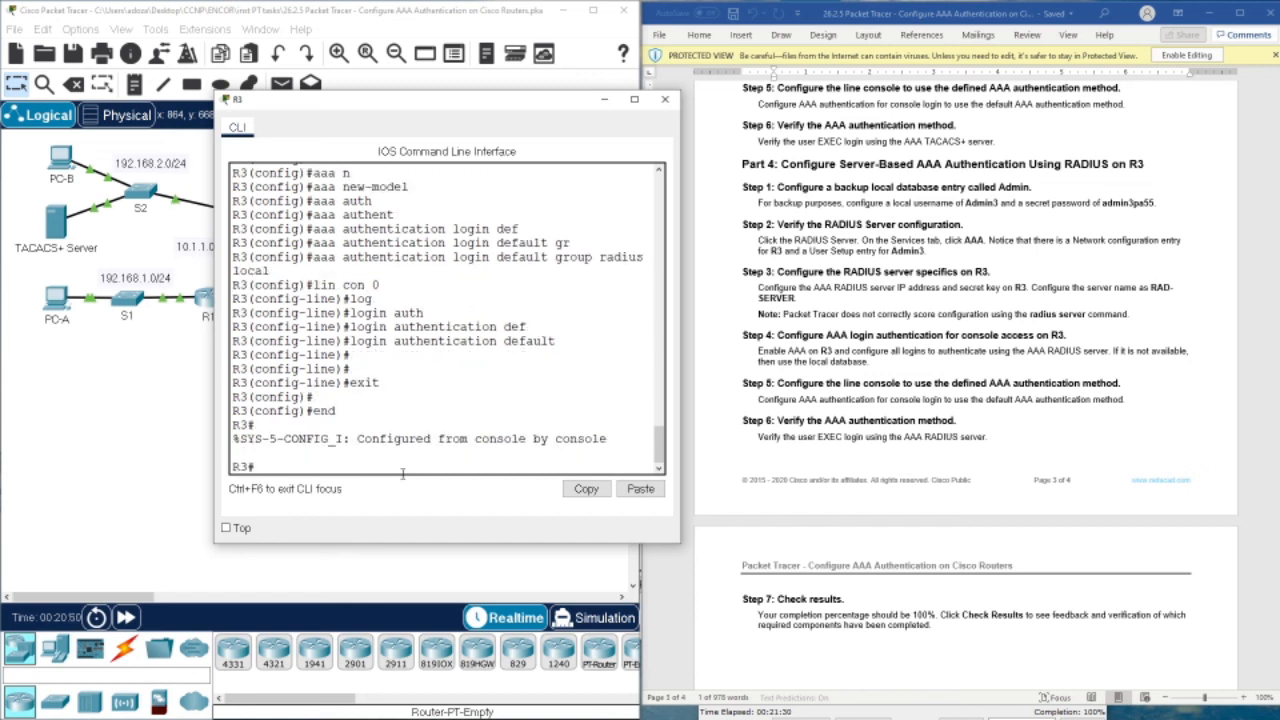
{"action": "type", "text": "exu"}
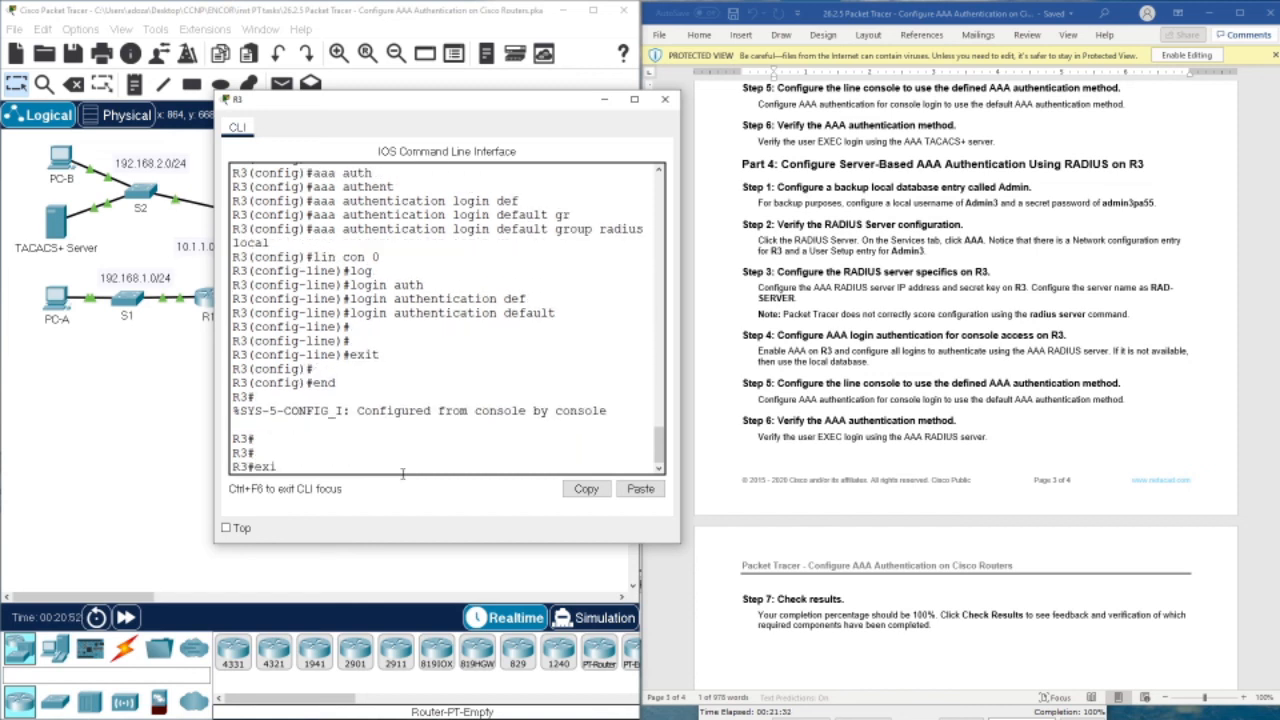
{"action": "type", "text": "t"}
{"action": "key", "text": "Return"}
{"action": "key", "text": "Return"}
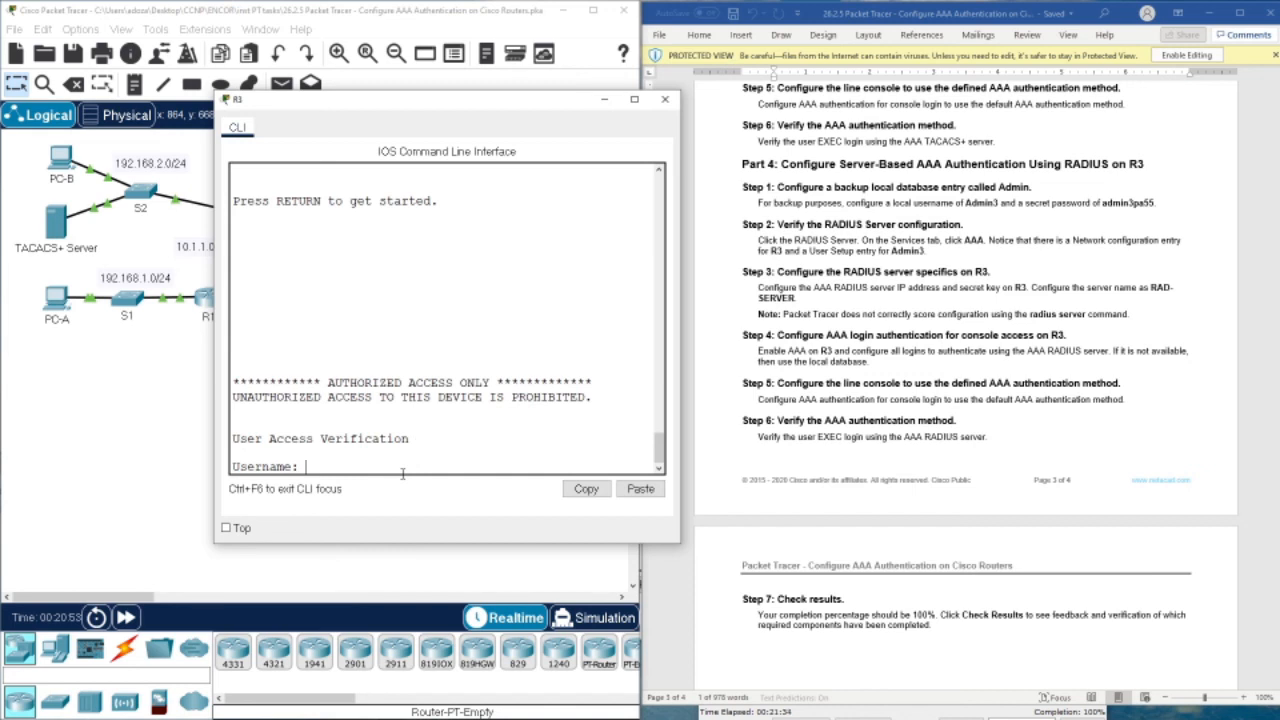
Log in to R3's console as Admin3 with its password, reaching R3>
{"action": "type", "text": "Admin3"}
{"action": "key", "text": "Return"}
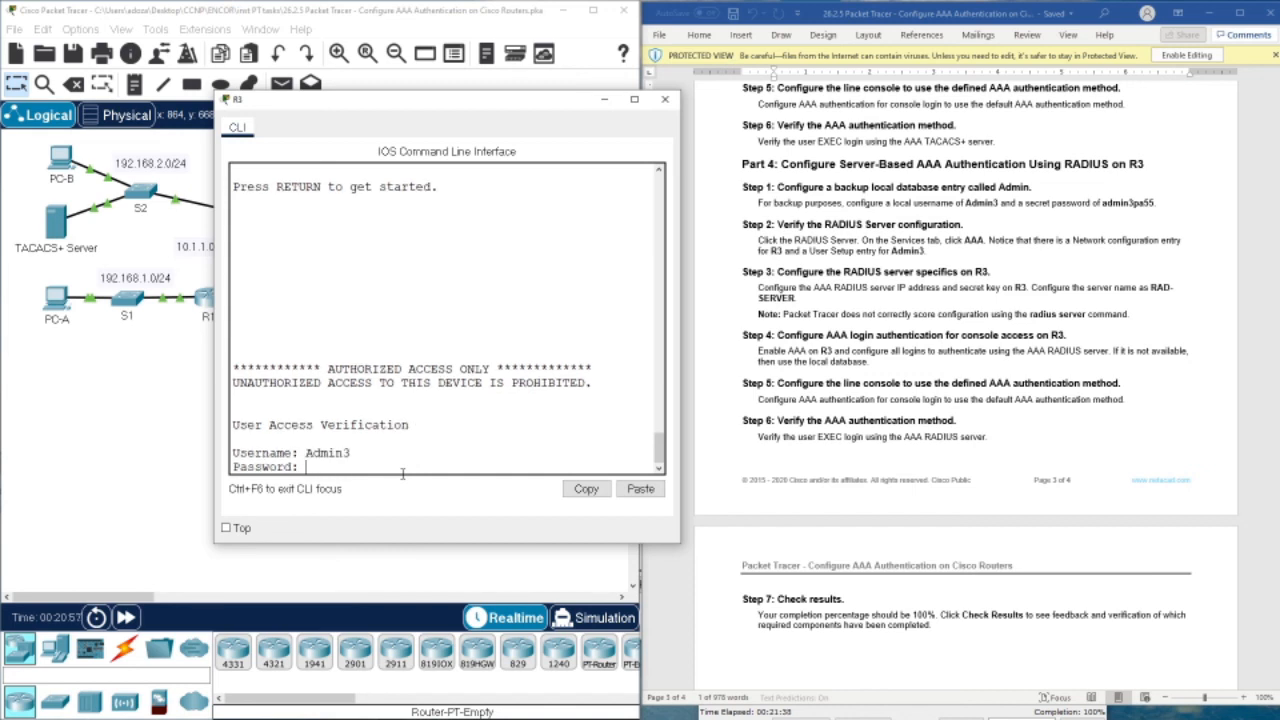
{"action": "key", "text": "Return"}
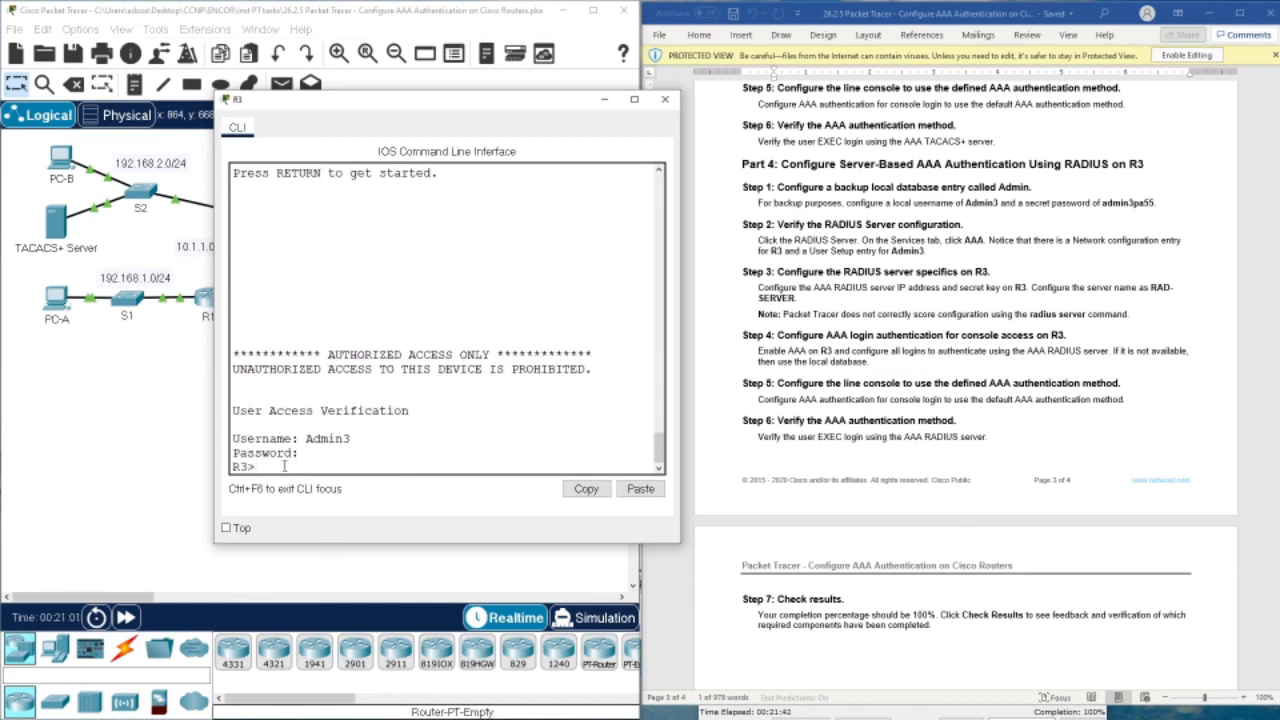
{"action": "scroll", "coordinate": [840, 500], "scroll_direction": "down", "scroll_amount": 3}
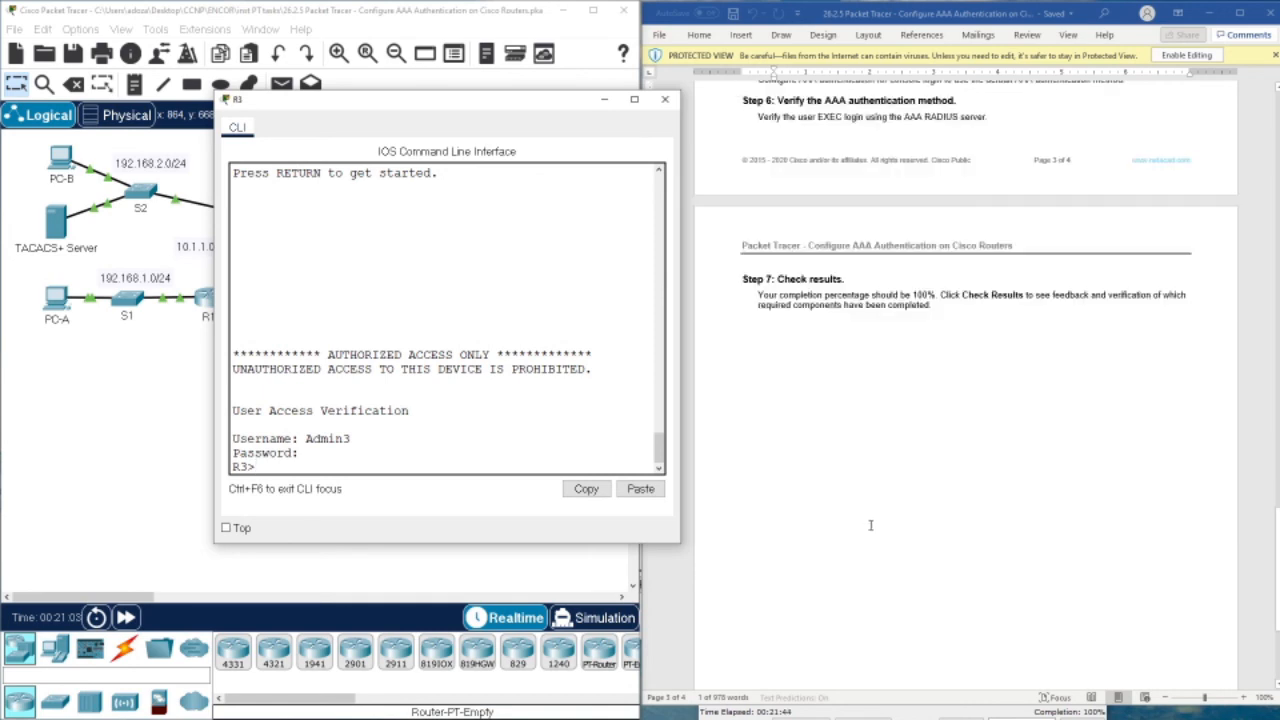
{"action": "scroll", "coordinate": [869, 537], "scroll_direction": "up", "scroll_amount": 3}
{"action": "scroll", "coordinate": [873, 540], "scroll_direction": "down", "scroll_amount": 1}
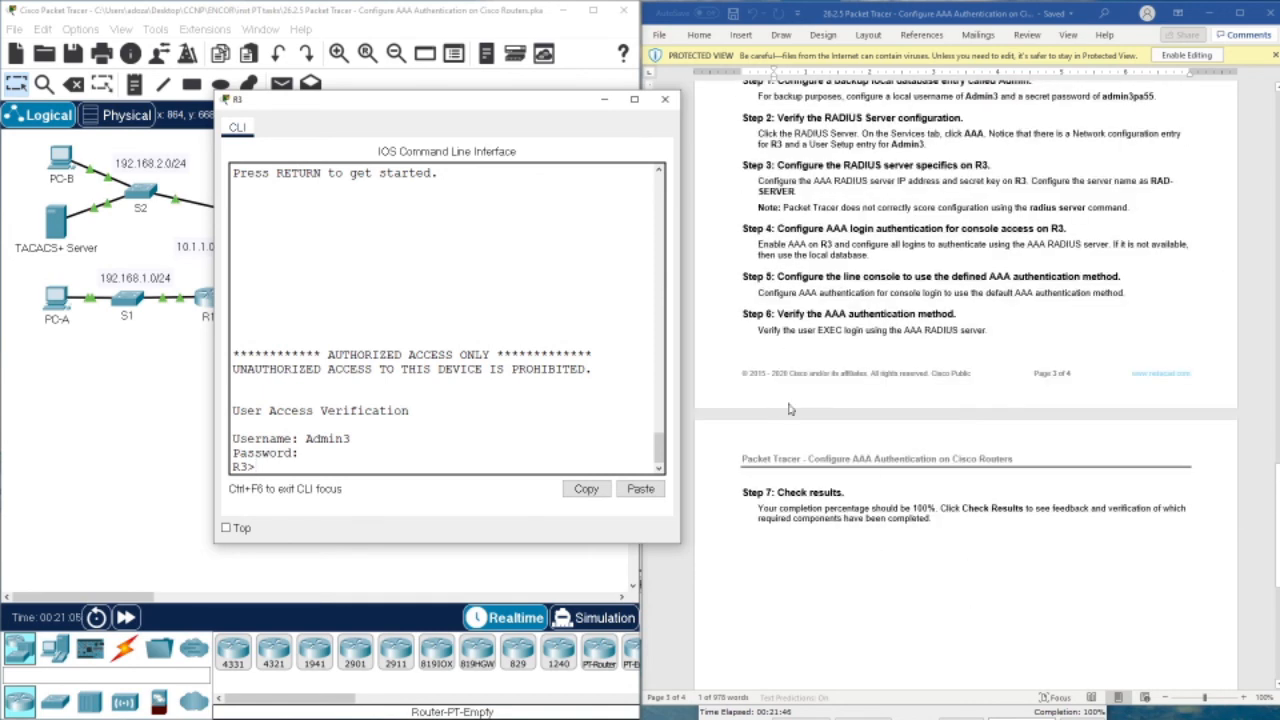
{"action": "left_click", "coordinate": [763, 330]}
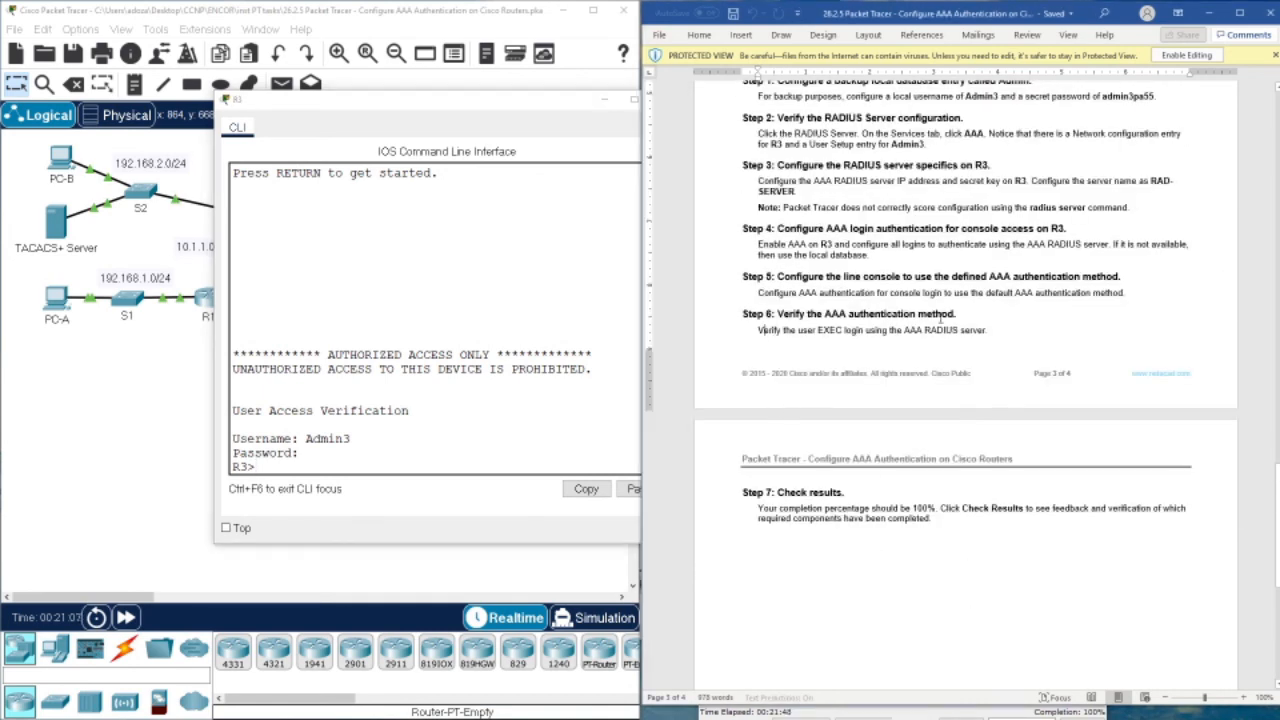
{"action": "left_click_drag", "start_coordinate": [316, 466], "coordinate": [215, 370]}
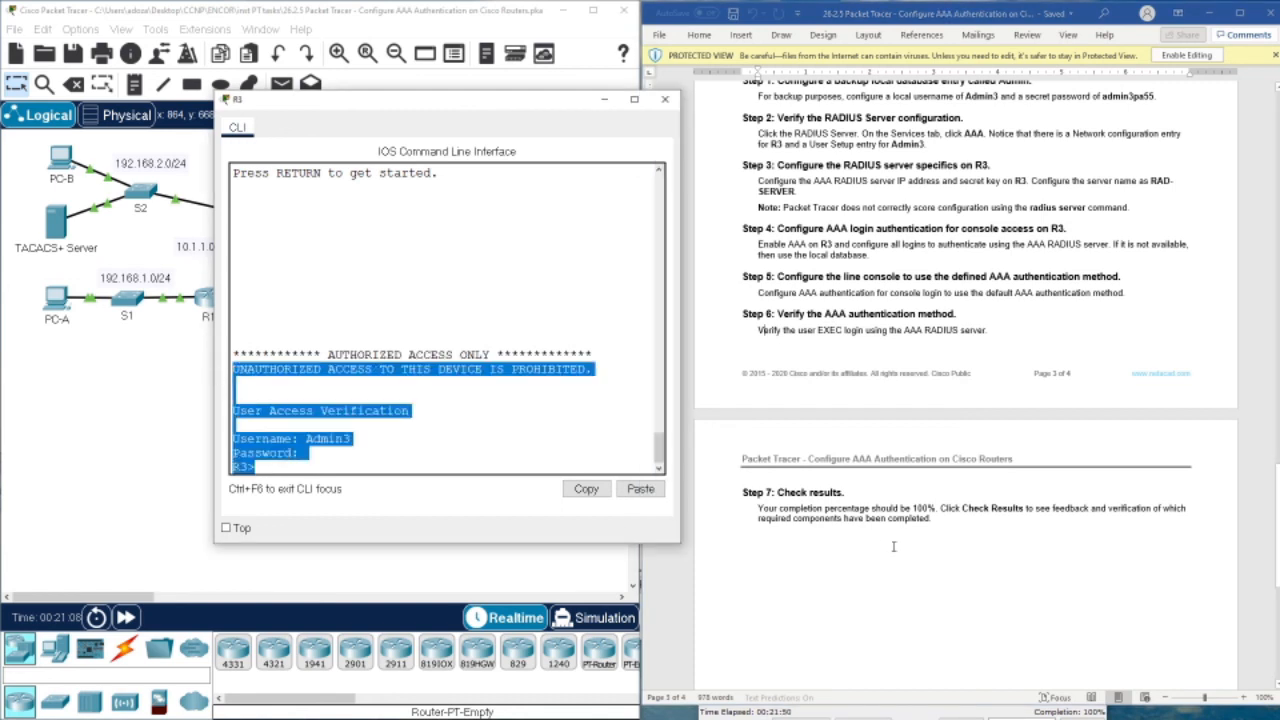
{"action": "left_click", "coordinate": [828, 515]}
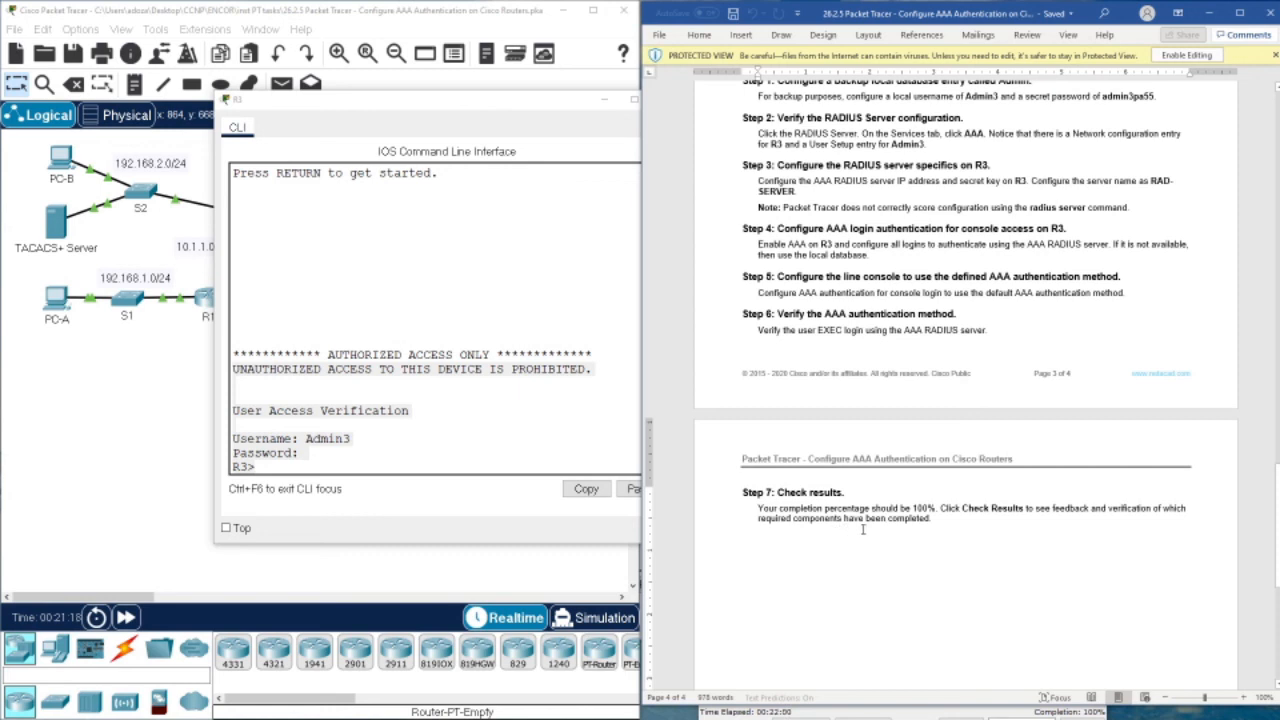
Open the activity instructions window and check the results
{"action": "left_click", "coordinate": [836, 707]}
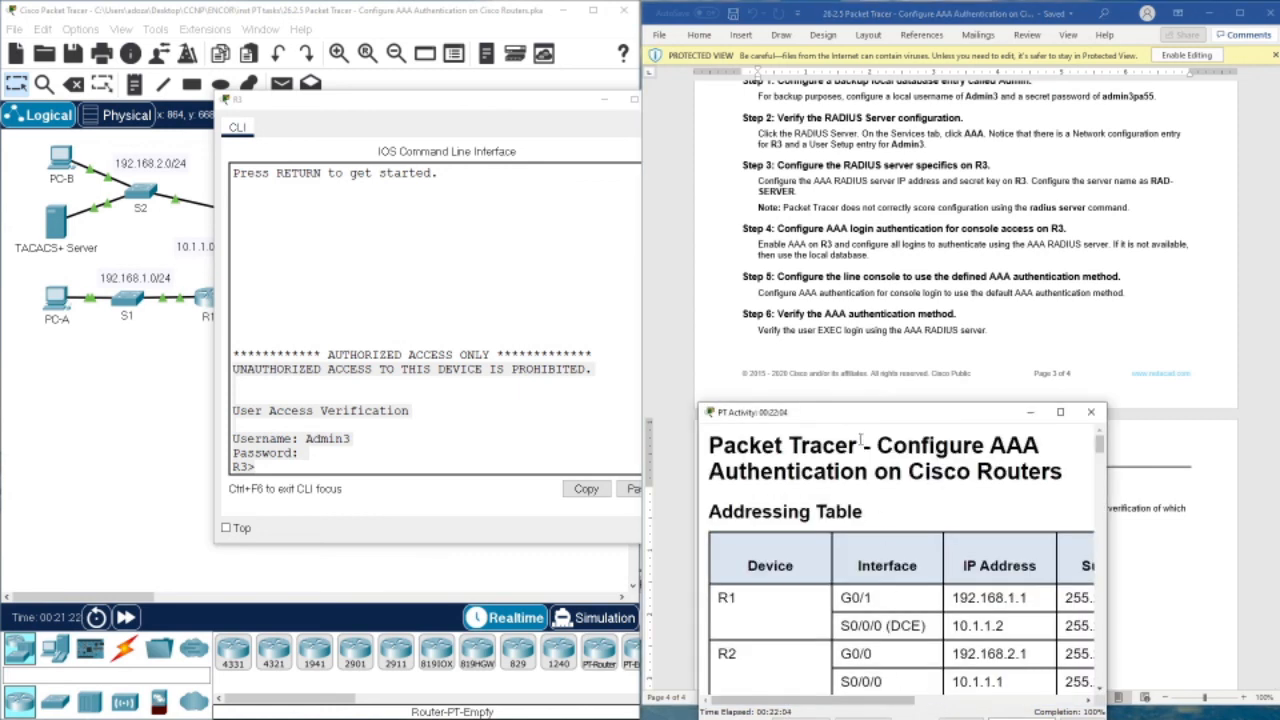
{"action": "left_click_drag", "start_coordinate": [858, 420], "coordinate": [845, 370]}
{"action": "left_click", "coordinate": [796, 675]}
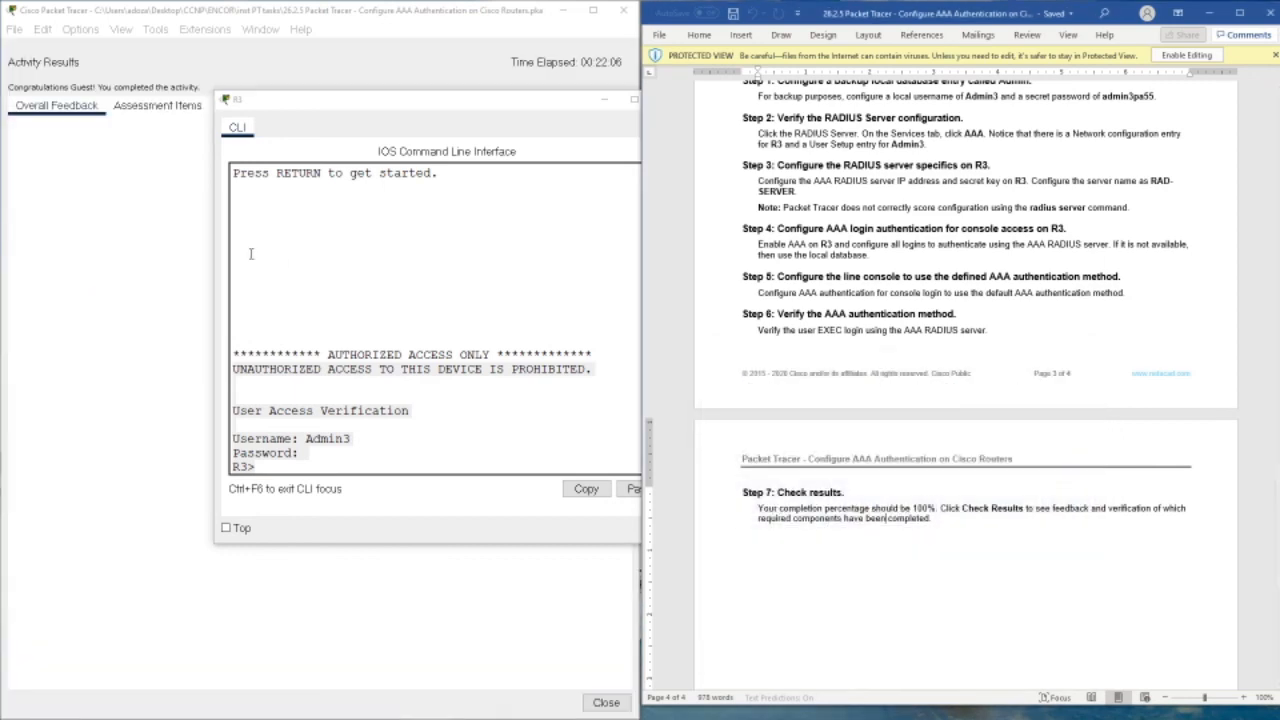
{"action": "left_click_drag", "start_coordinate": [305, 101], "coordinate": [731, 119]}
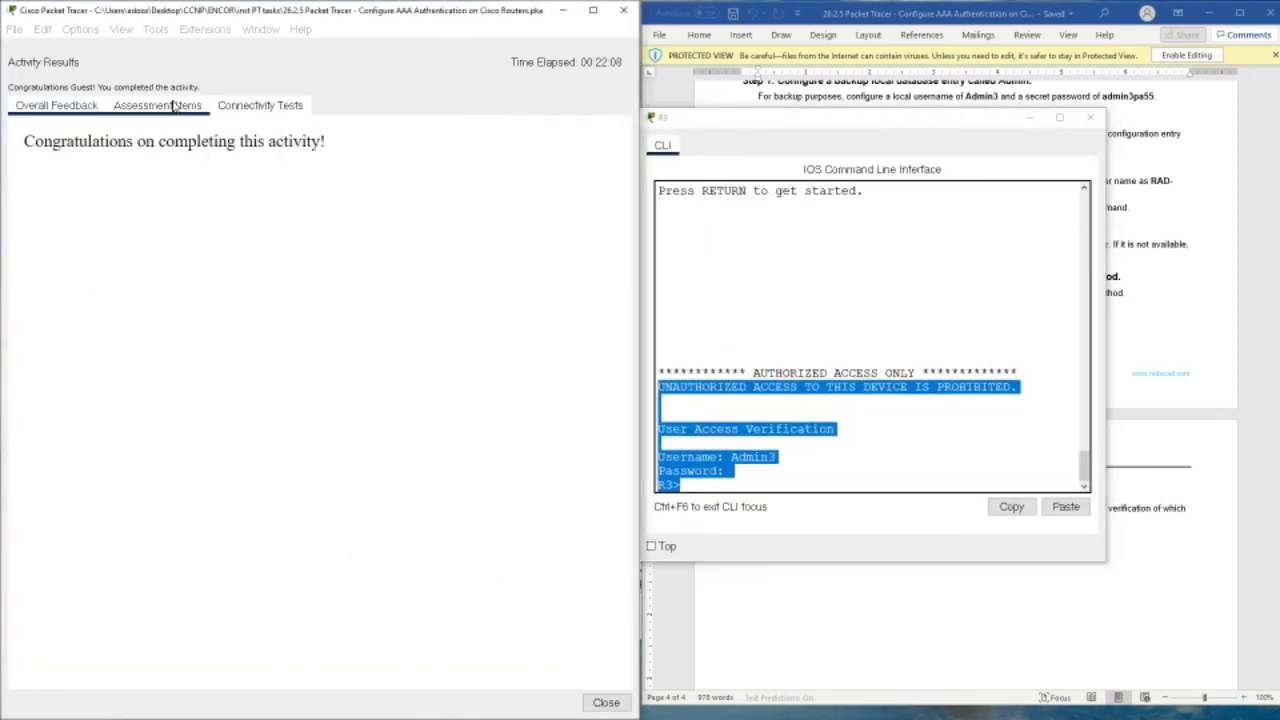
Review all 26 correct assessment items, close the results, and bring the lab instructions forward
{"action": "left_click", "coordinate": [190, 106]}
{"action": "scroll", "coordinate": [180, 262], "scroll_direction": "down", "scroll_amount": 5}
{"action": "scroll", "coordinate": [174, 286], "scroll_direction": "up", "scroll_amount": 5}
{"action": "scroll", "coordinate": [177, 293], "scroll_direction": "down", "scroll_amount": 5}
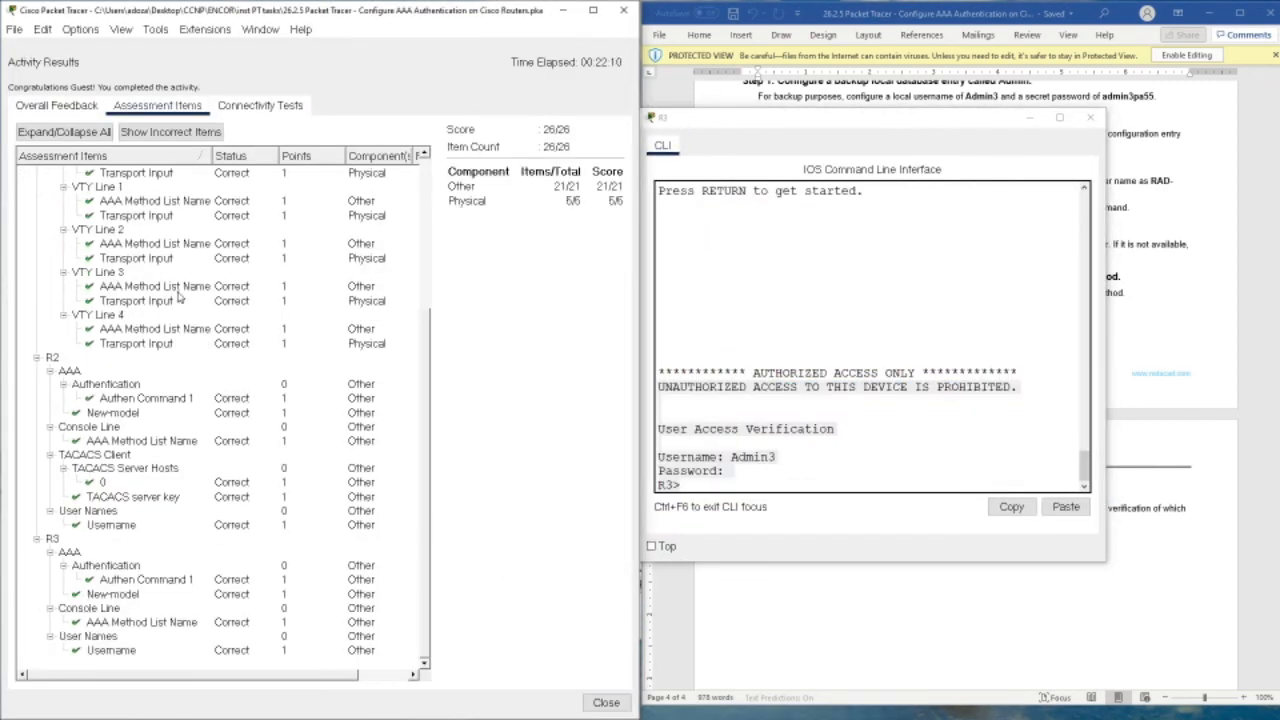
{"action": "scroll", "coordinate": [180, 295], "scroll_direction": "up", "scroll_amount": 5}
{"action": "scroll", "coordinate": [195, 330], "scroll_direction": "down", "scroll_amount": 5}
{"action": "left_click", "coordinate": [607, 702]}
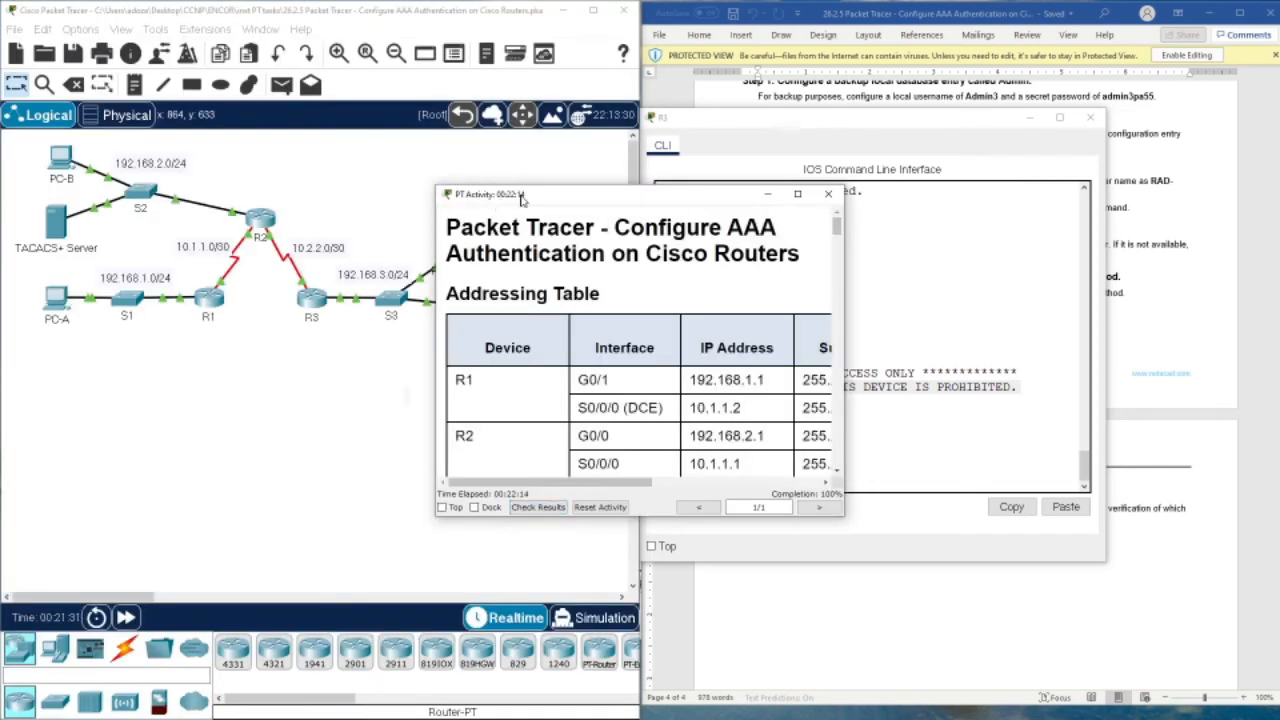
{"action": "left_click_drag", "start_coordinate": [514, 198], "coordinate": [776, 418]}
{"action": "left_click", "coordinate": [1144, 306]}
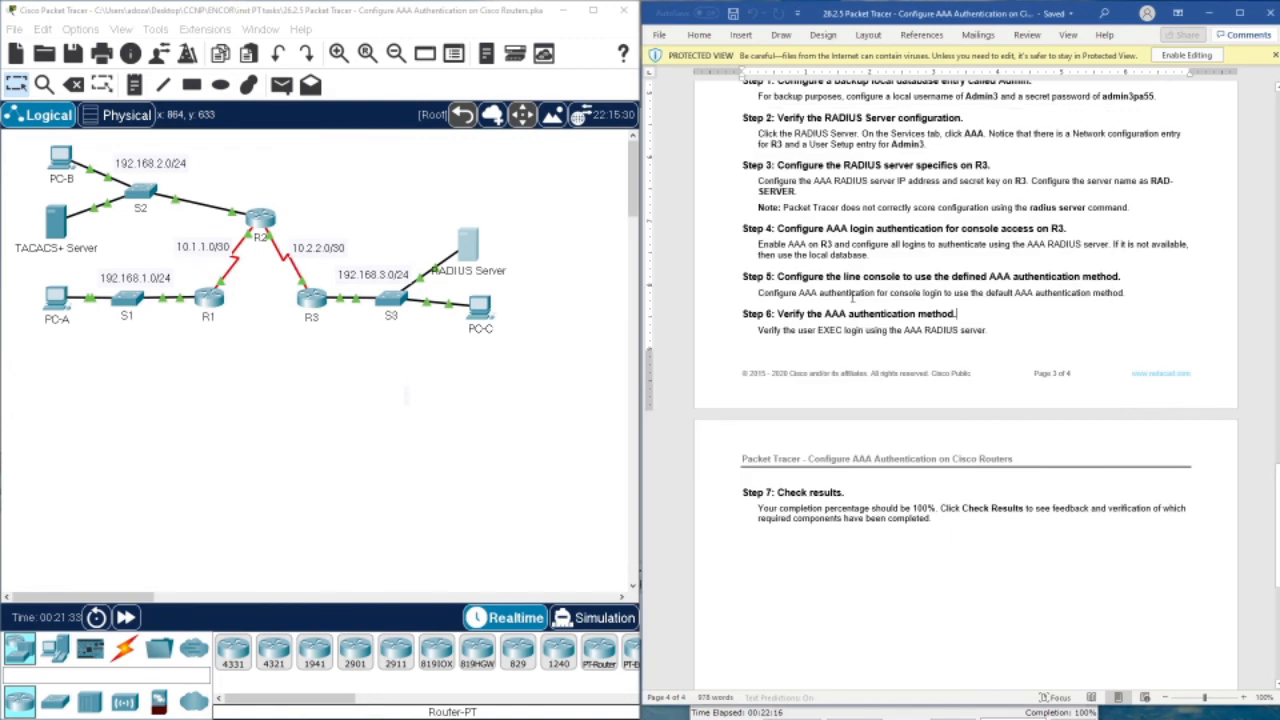